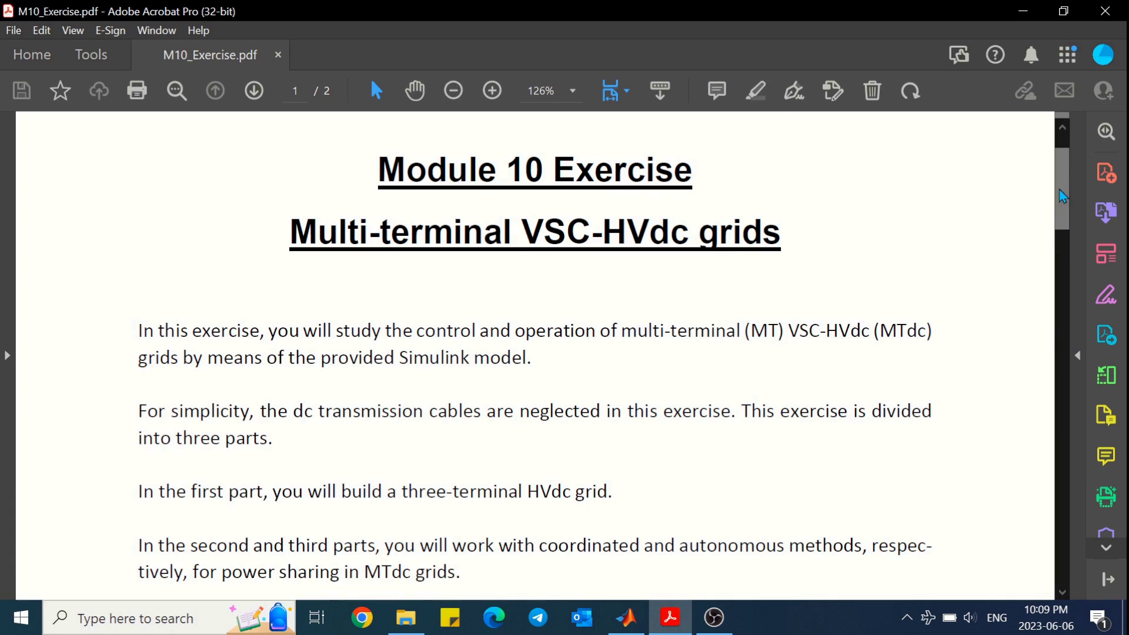
Read the three-terminal HVdc grid instructions in the exercise, switch to MATLAB and open the M10_Parameters.m script for review.
{"action": "left_click_drag", "start_coordinate": [1063, 196], "coordinate": [1065, 282]}
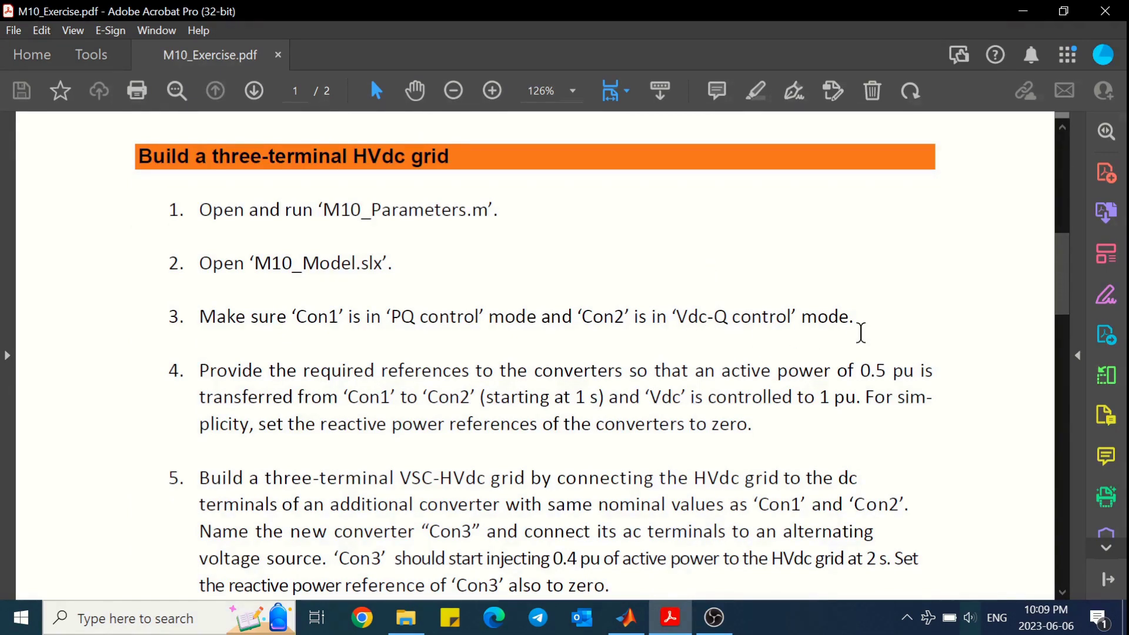
{"action": "key", "text": "alt+Tab"}
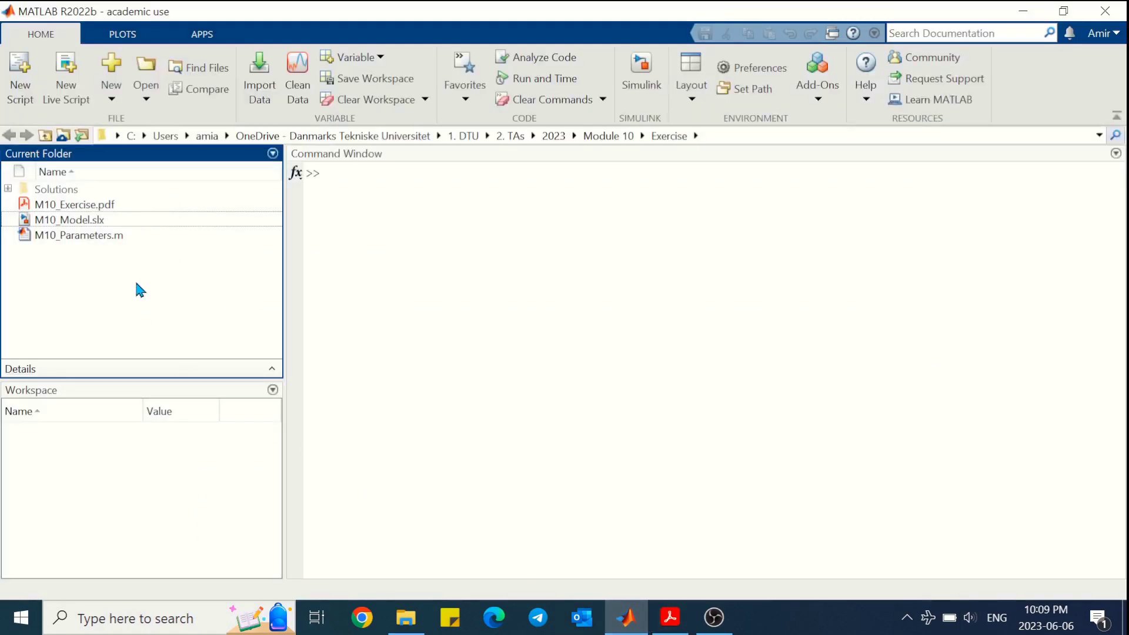
{"action": "double_click", "coordinate": [111, 238]}
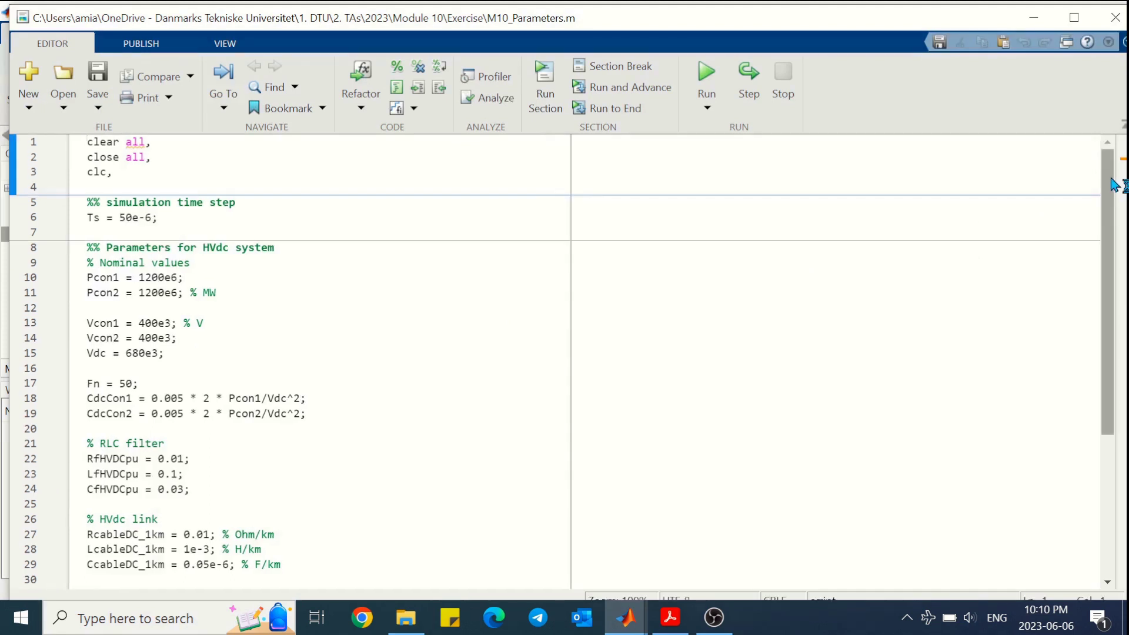
{"action": "mouse_move", "coordinate": [1115, 186]}
{"action": "left_mouse_down"}
{"action": "mouse_move", "coordinate": [1127, 332]}
{"action": "mouse_move", "coordinate": [1126, 184]}
{"action": "left_mouse_up"}
{"action": "left_click", "coordinate": [1034, 17]}
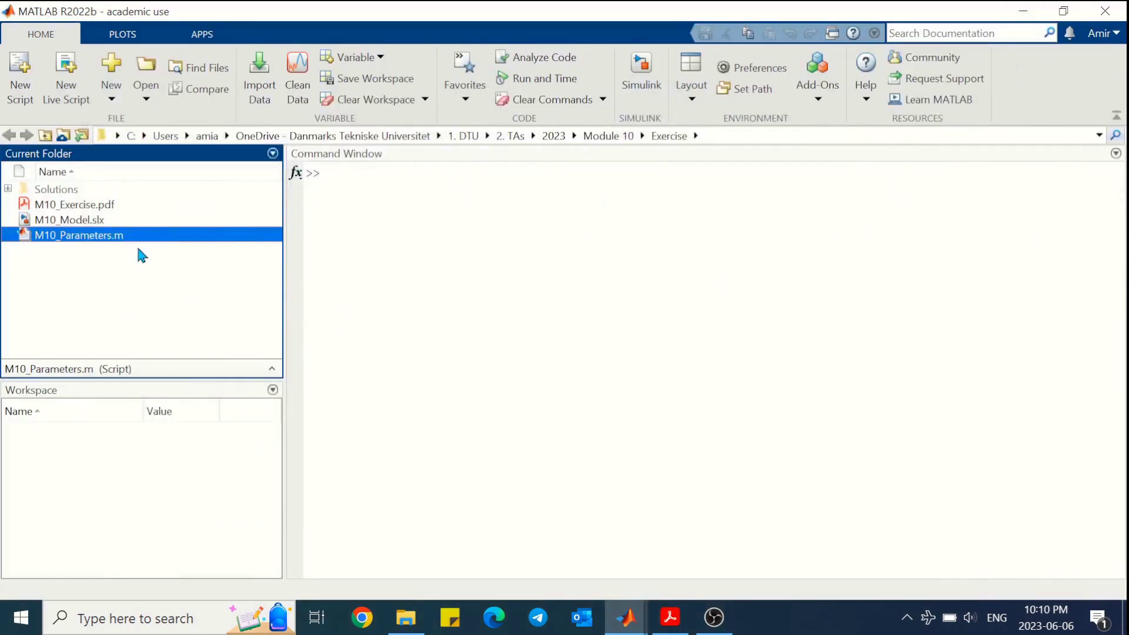
Open the M10_Model.slx Simulink model, check the loaded parameters in the MATLAB workspace and return to the model.
{"action": "double_click", "coordinate": [100, 222]}
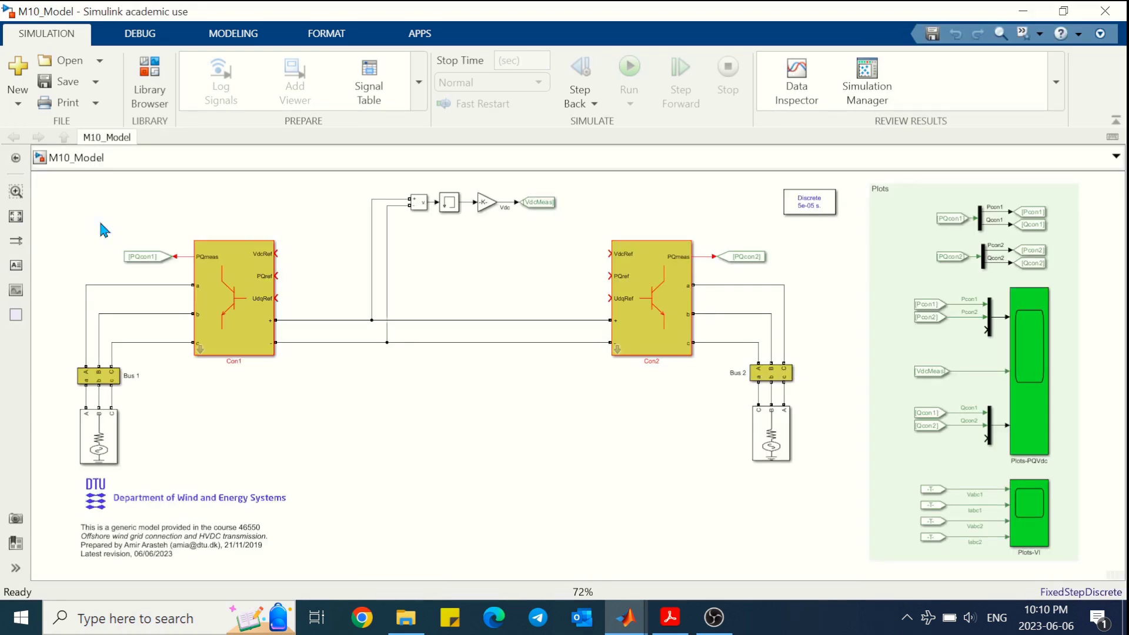
{"action": "mouse_move", "coordinate": [625, 617]}
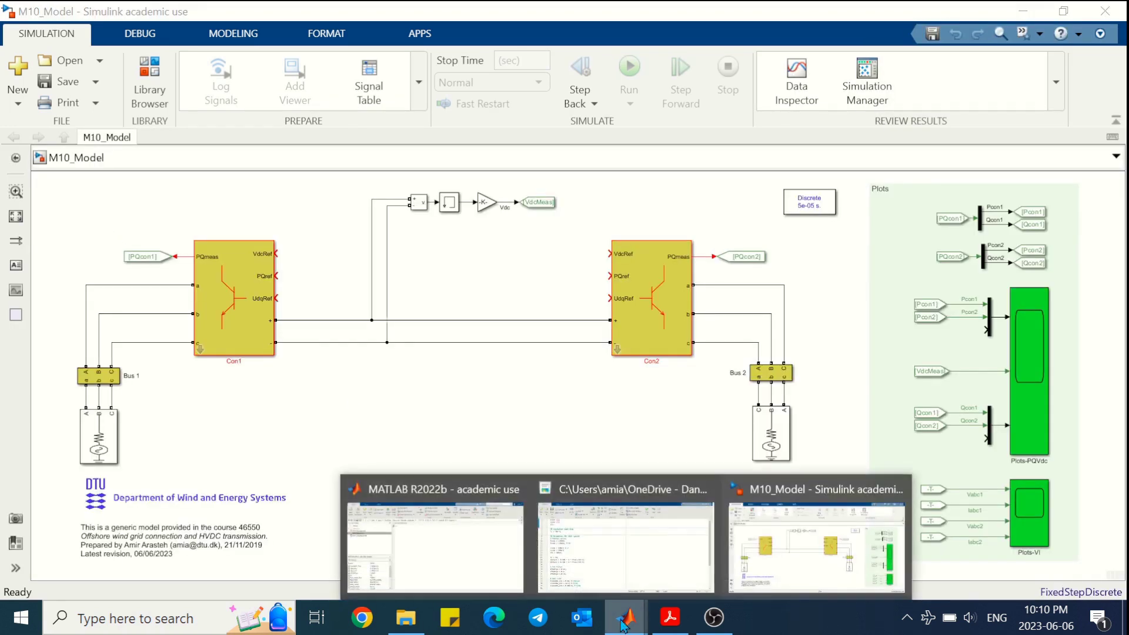
{"action": "left_click", "coordinate": [479, 538]}
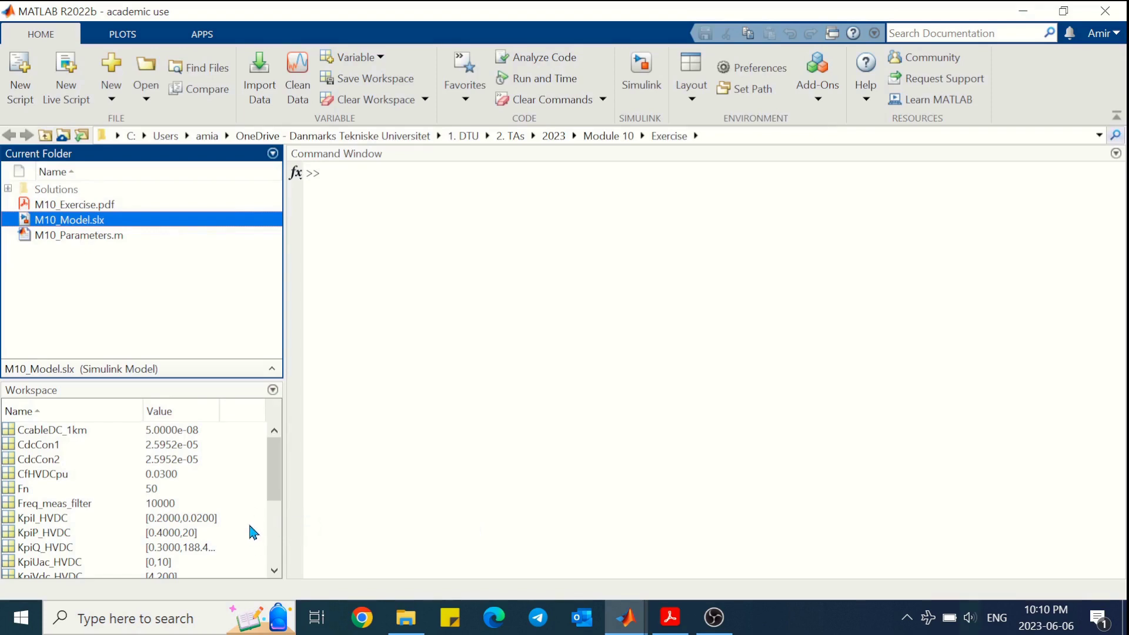
{"action": "mouse_move", "coordinate": [626, 617]}
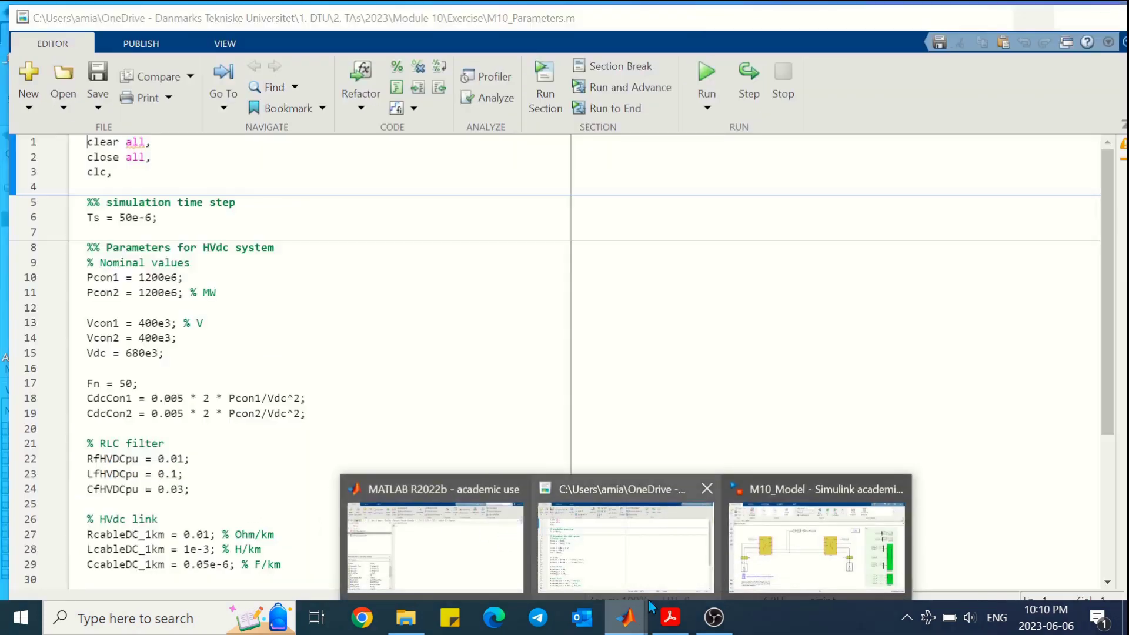
{"action": "left_click", "coordinate": [832, 538]}
Check the control modes of the Con1 and Con2 converters and consult the exercise PDF.
{"action": "left_click", "coordinate": [248, 320]}
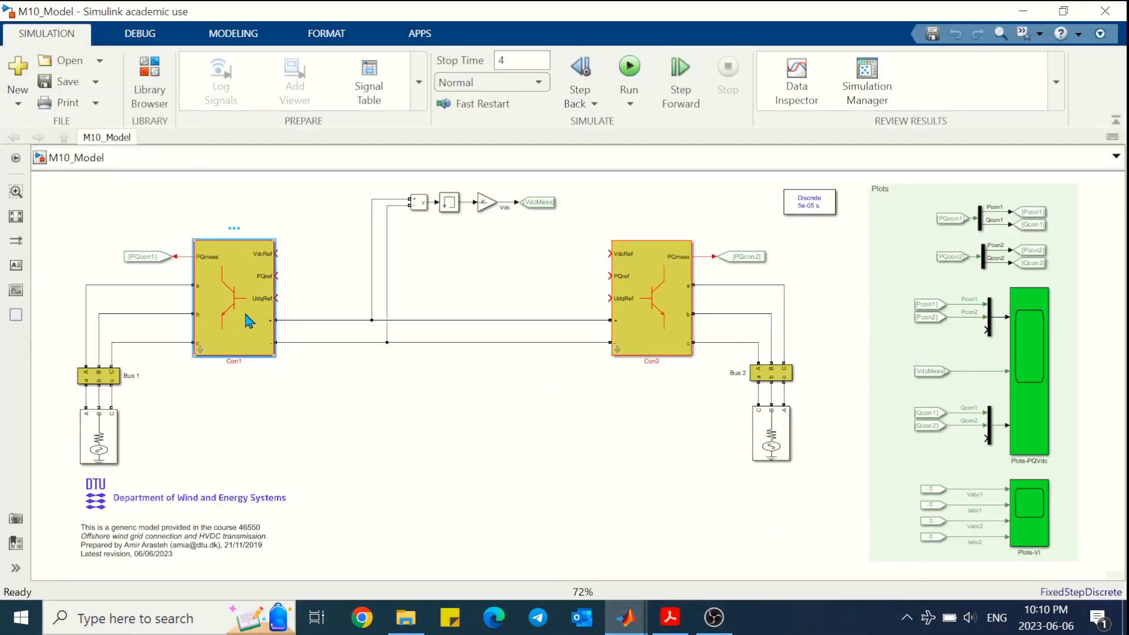
{"action": "double_click", "coordinate": [247, 320]}
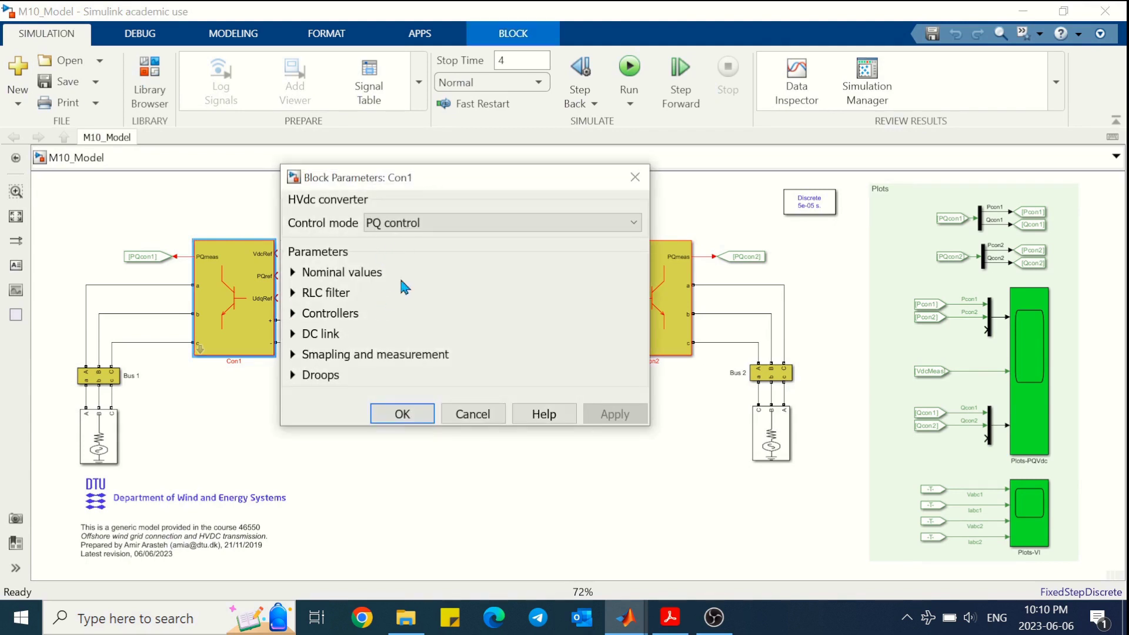
{"action": "left_click", "coordinate": [402, 414]}
{"action": "double_click", "coordinate": [652, 300]}
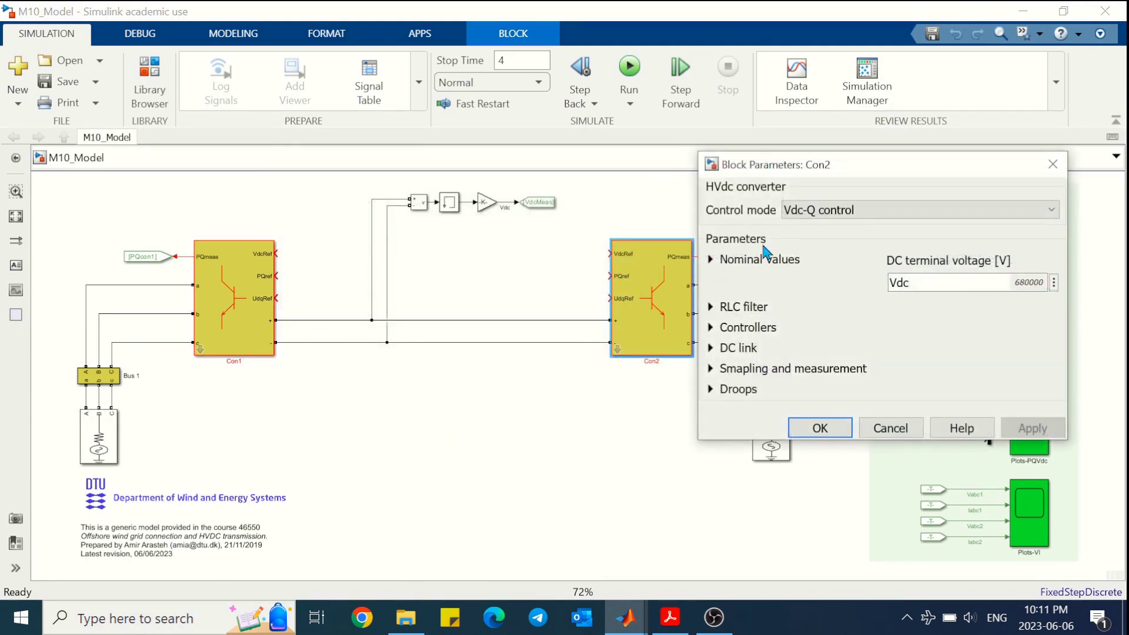
{"action": "left_click", "coordinate": [833, 428]}
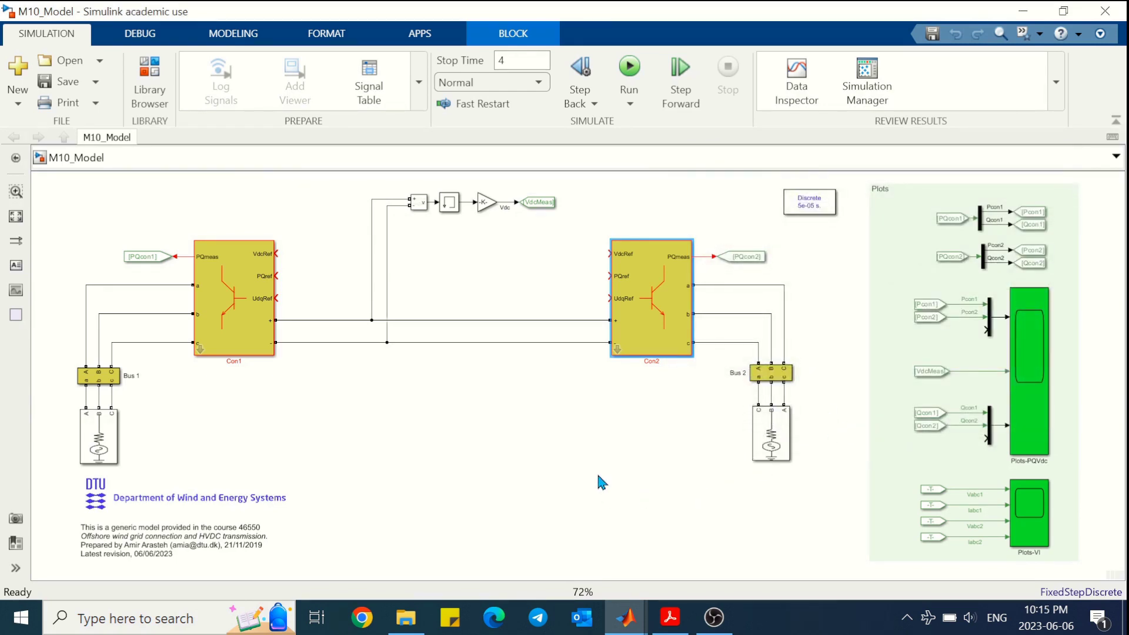
{"action": "left_click", "coordinate": [670, 618]}
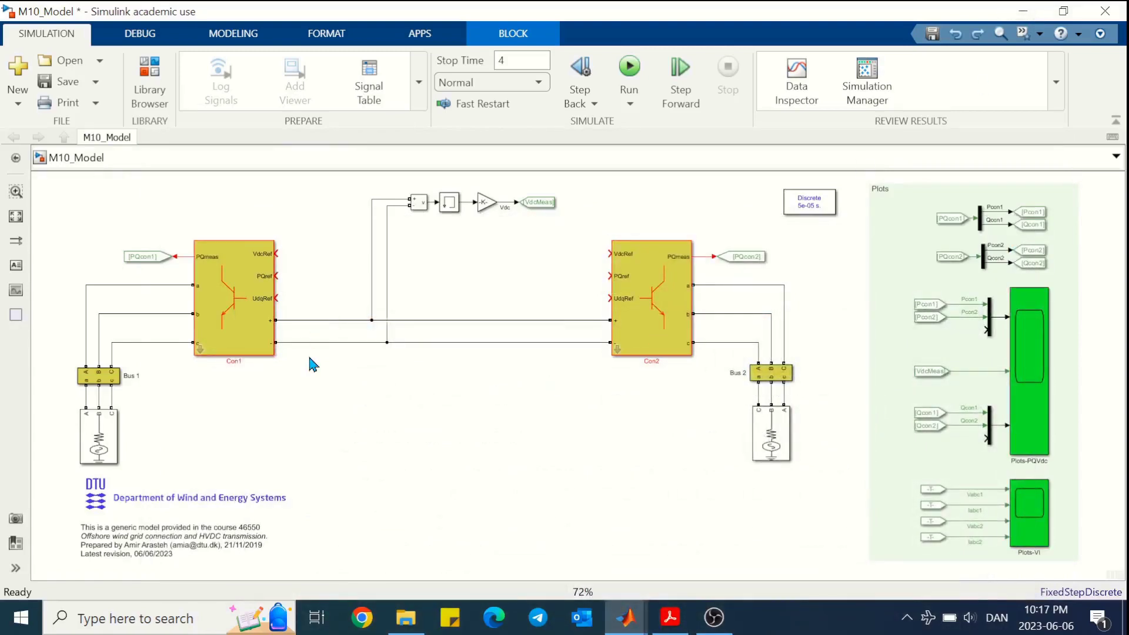
Add a Step block below Con1 and set its final value to -0.5.
{"action": "left_click", "coordinate": [246, 424]}
{"action": "double_click", "coordinate": [190, 411]}
{"action": "type", "text": "step"}
{"action": "key", "text": "Return"}
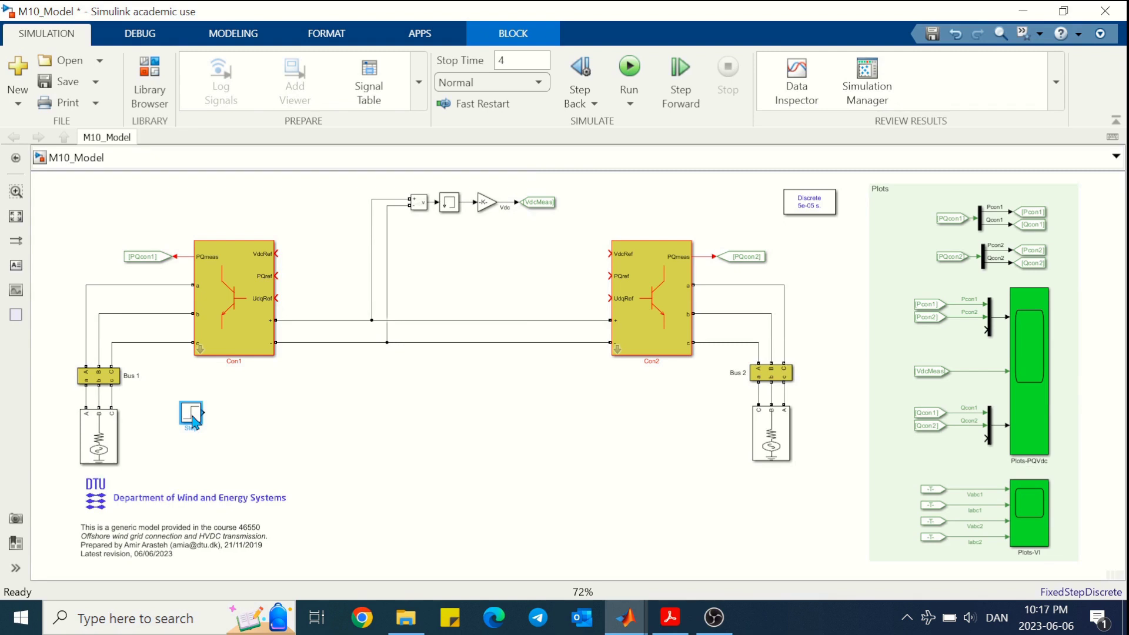
{"action": "double_click", "coordinate": [191, 413]}
{"action": "double_click", "coordinate": [218, 437]}
{"action": "type", "text": "-0.5"}
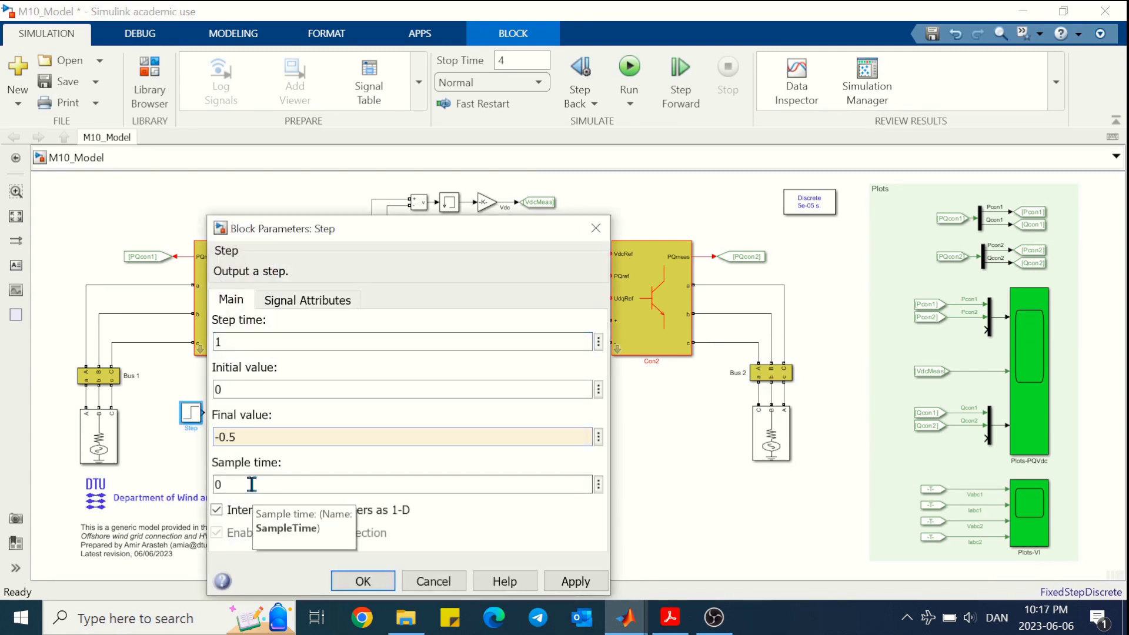
{"action": "key", "text": "Return"}
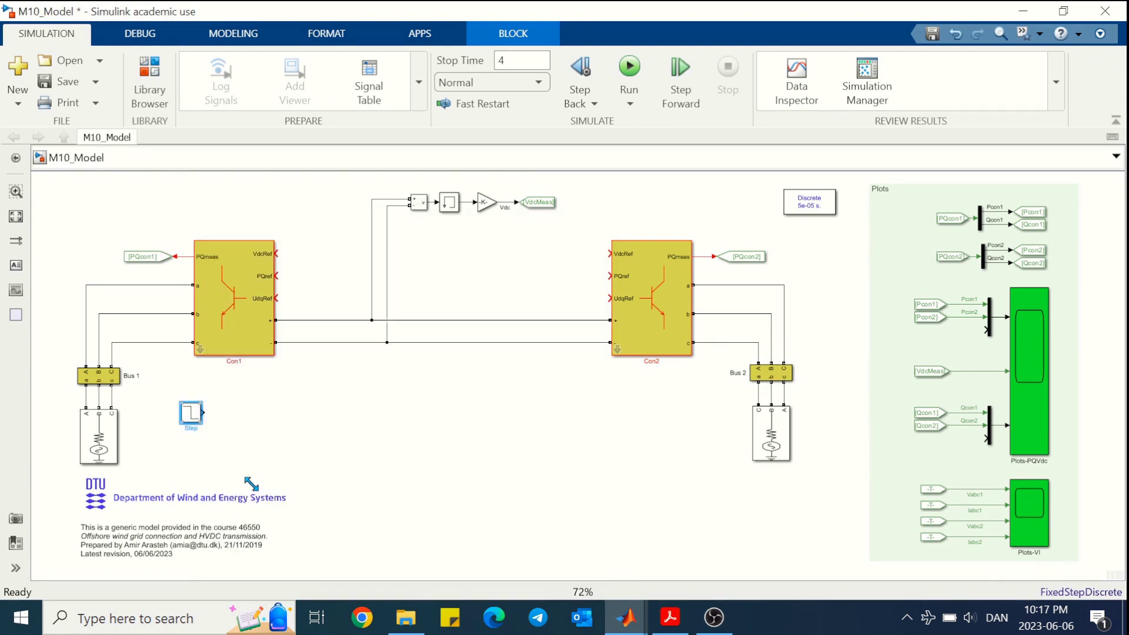
{"action": "key", "text": "Delete"}
Add a Constant block with value 0 directly below the Step block.
{"action": "double_click", "coordinate": [196, 453]}
{"action": "type", "text": "cons"}
{"action": "key", "text": "Return"}
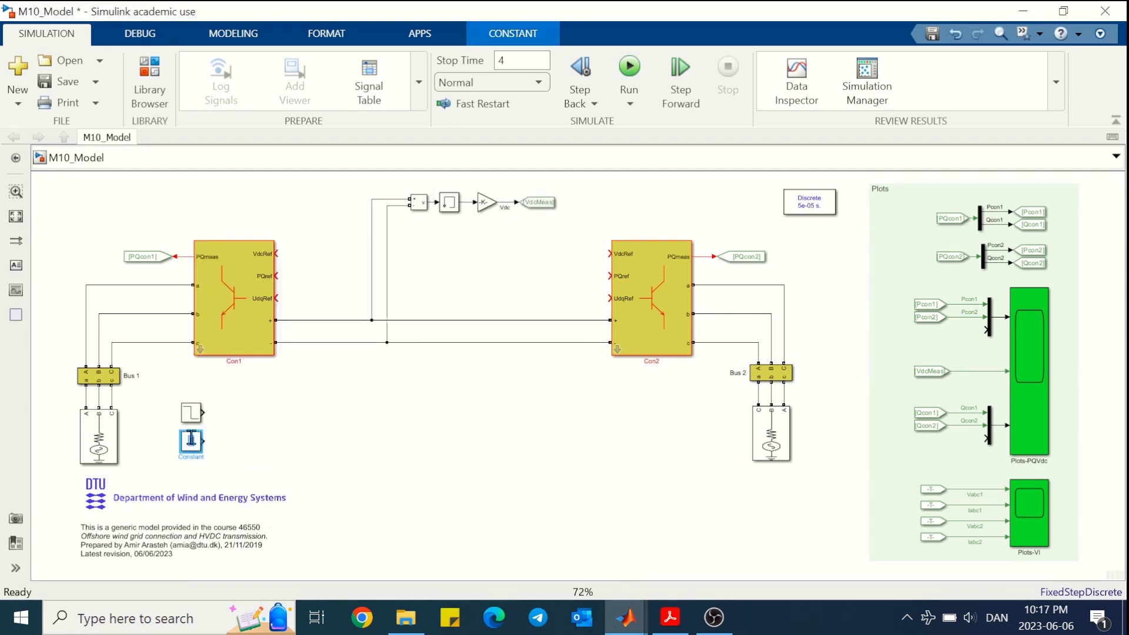
{"action": "double_click", "coordinate": [192, 442]}
{"action": "type", "text": "0"}
{"action": "key", "text": "Return"}
{"action": "left_click", "coordinate": [256, 441]}
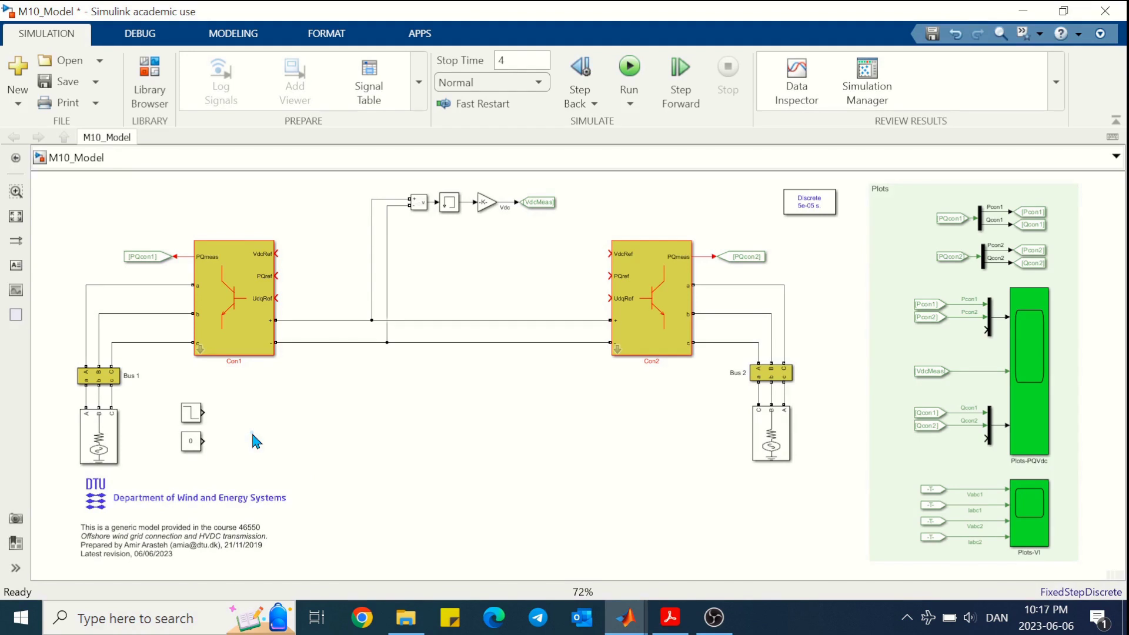
Add a Mux block beside the Step and Constant blocks and connect both of them to its inputs.
{"action": "double_click", "coordinate": [254, 435]}
{"action": "type", "text": "mux"}
{"action": "key", "text": "Return"}
{"action": "left_click_drag", "start_coordinate": [254, 438], "coordinate": [204, 441]}
{"action": "left_click", "coordinate": [1112, 182]}
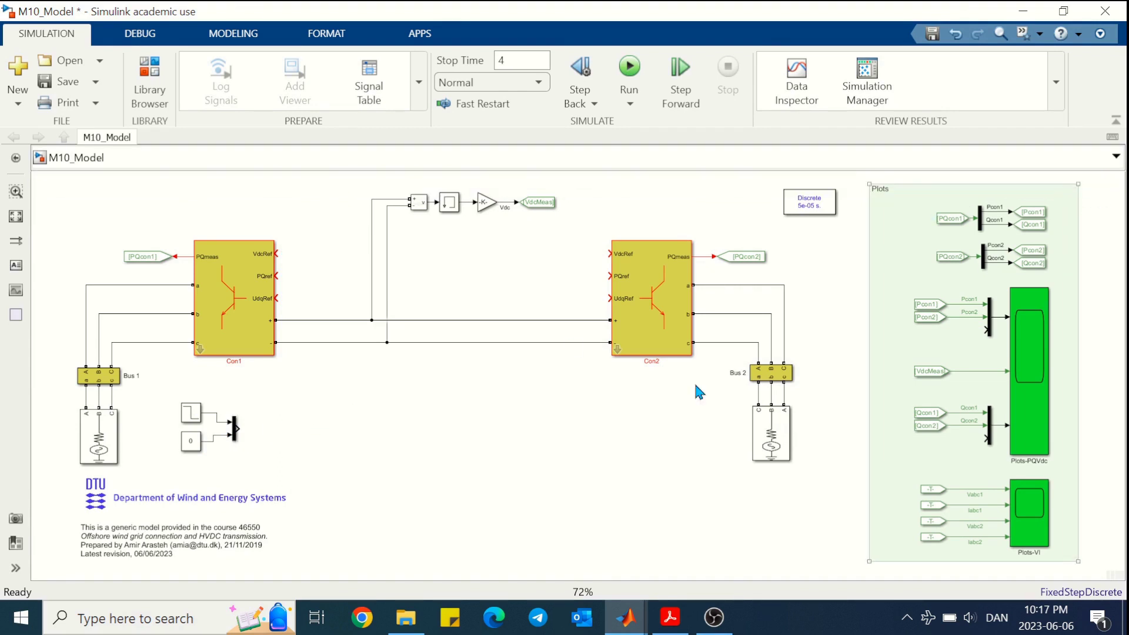
Add a Goto block beside the Mux and connect it to the Mux output.
{"action": "double_click", "coordinate": [265, 439]}
{"action": "type", "text": "goto"}
{"action": "key", "text": "Return"}
{"action": "left_click_drag", "start_coordinate": [262, 436], "coordinate": [282, 439]}
Set the new Goto block's tag to PQ_ref1.
{"action": "double_click", "coordinate": [282, 438]}
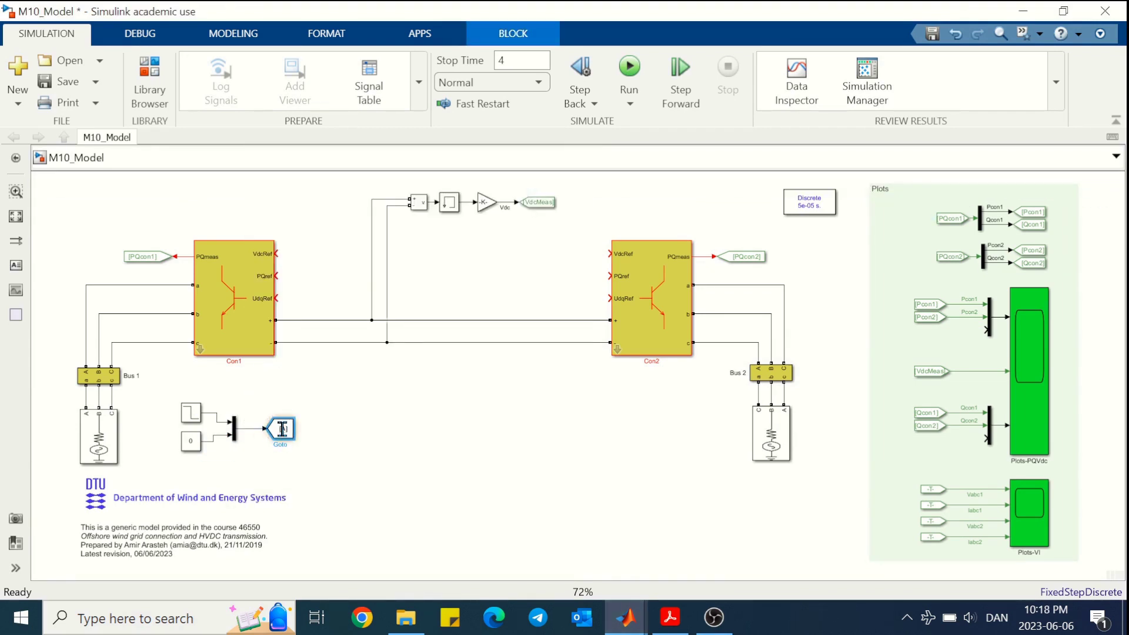
{"action": "double_click", "coordinate": [372, 385]}
{"action": "type", "text": "PQcon1"}
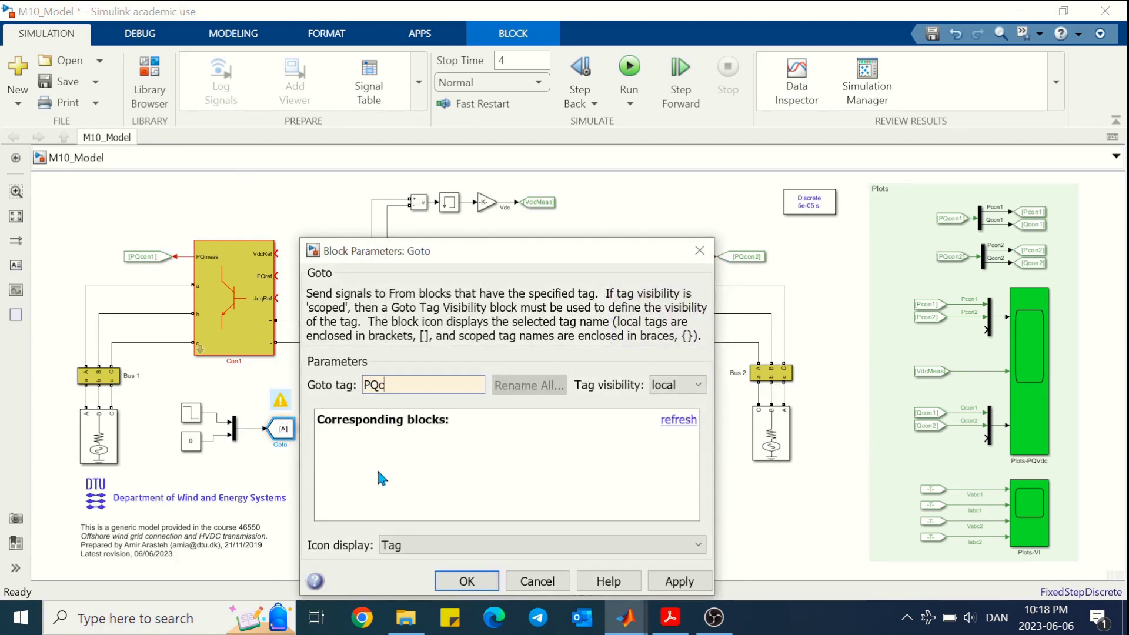
{"action": "key", "text": "Left"}
{"action": "key", "text": "Left"}
{"action": "key", "text": "Left"}
{"action": "key", "text": "Left"}
{"action": "type", "text": "_ref"}
{"action": "key", "text": "Delete"}
{"action": "key", "text": "Delete"}
{"action": "key", "text": "Delete"}
{"action": "key", "text": "Delete"}
{"action": "key", "text": "Return"}
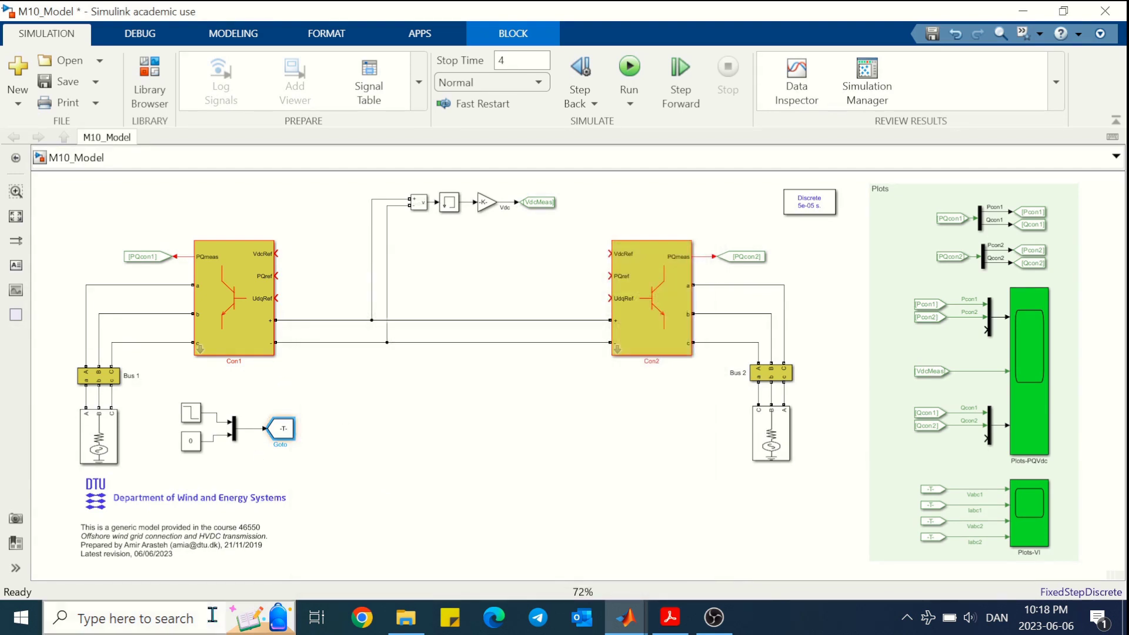
Widen the Goto block to fit its tag name and change its foreground color to green.
{"action": "left_click_drag", "start_coordinate": [268, 438], "coordinate": [248, 439]}
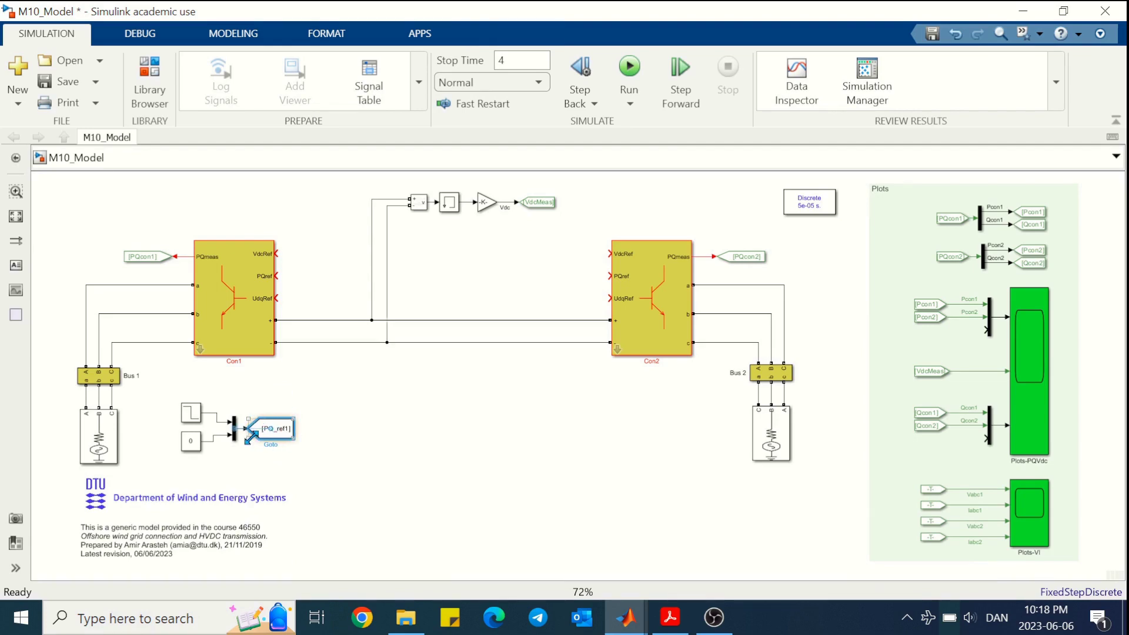
{"action": "right_click", "coordinate": [277, 429]}
{"action": "mouse_move", "coordinate": [532, 277]}
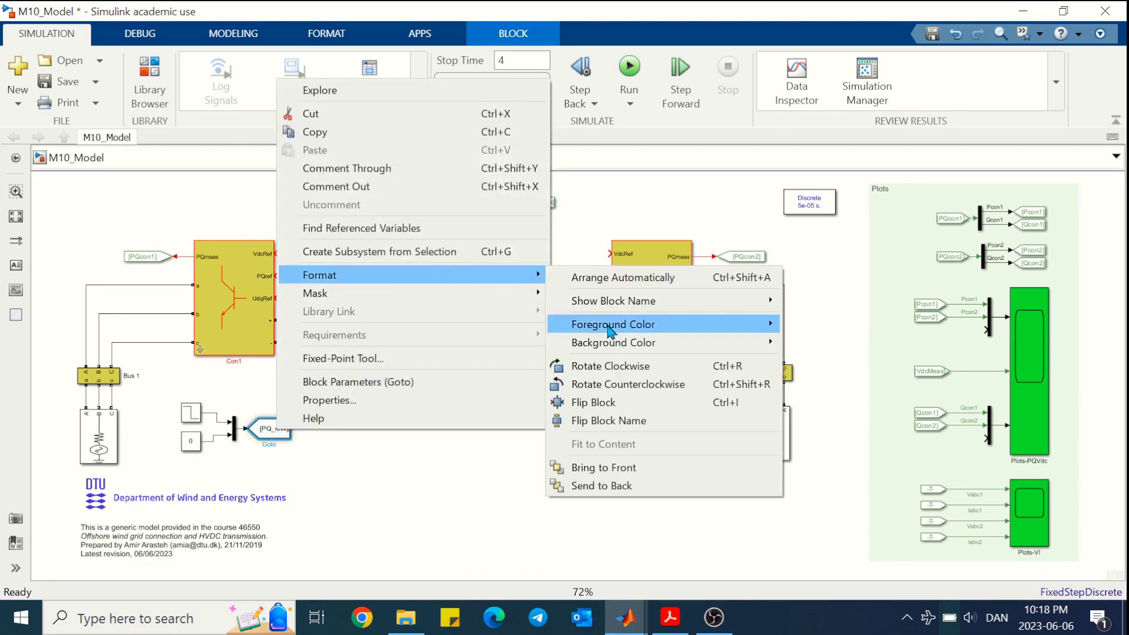
{"action": "mouse_move", "coordinate": [617, 322]}
{"action": "left_click", "coordinate": [588, 460]}
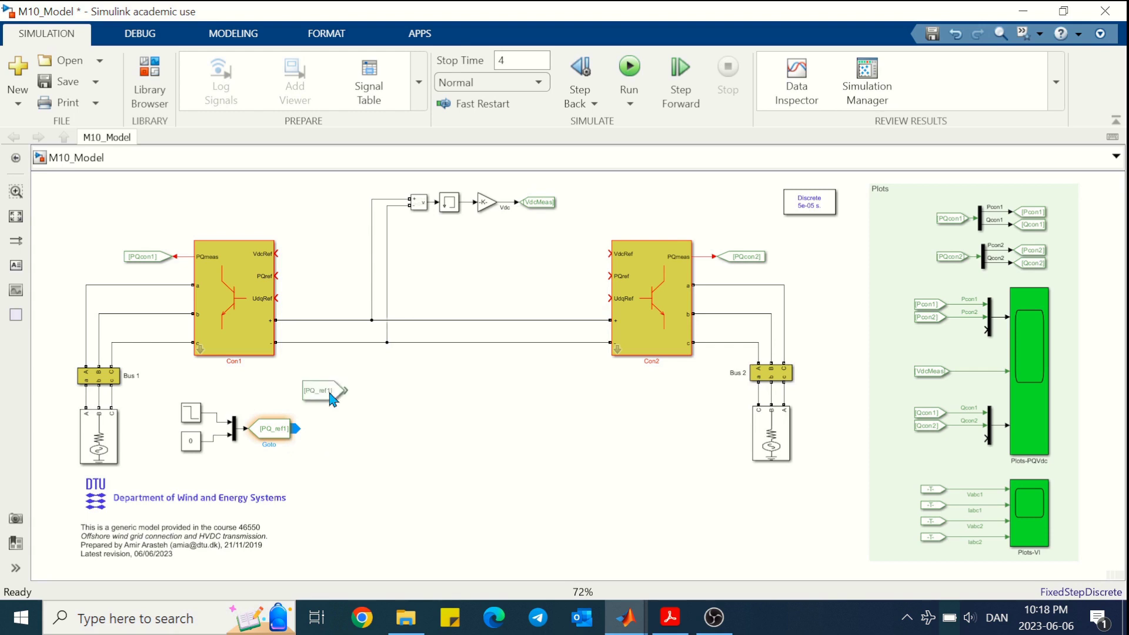
Rotate the PQ_ref1 From block by 180 degrees and connect it to Con1's PQref input.
{"action": "key", "text": "ctrl+r"}
{"action": "key", "text": "ctrl+r"}
{"action": "left_click_drag", "start_coordinate": [326, 400], "coordinate": [317, 283]}
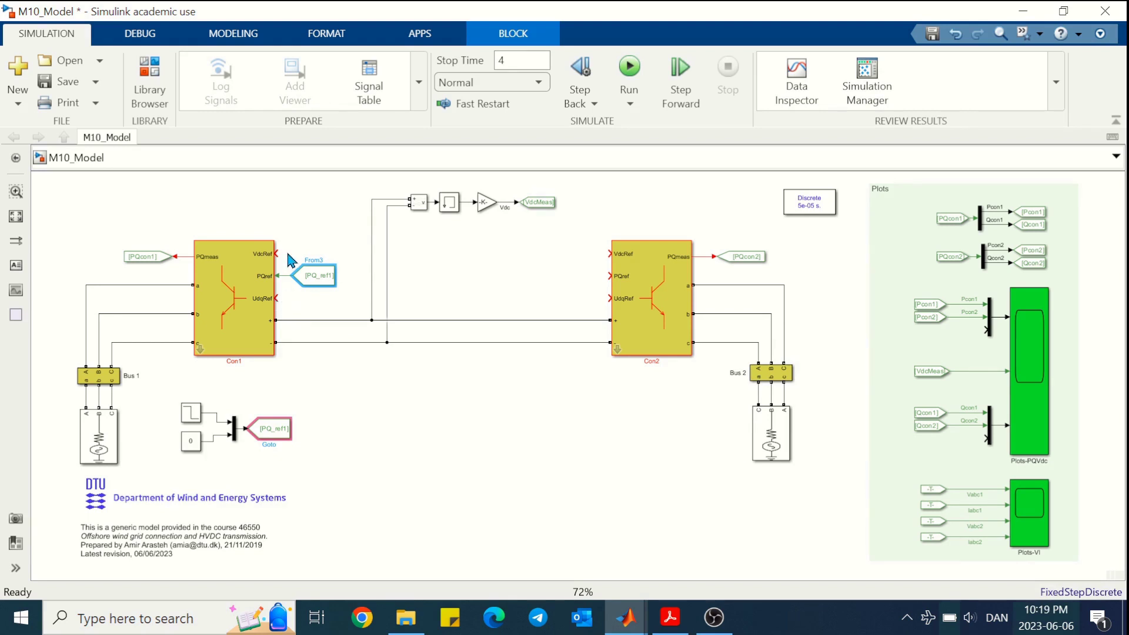
Examine the control blocks inside Con1, including the tag feeding the PQ control's PQUref input, and return to the top-level model.
{"action": "left_click", "coordinate": [202, 353]}
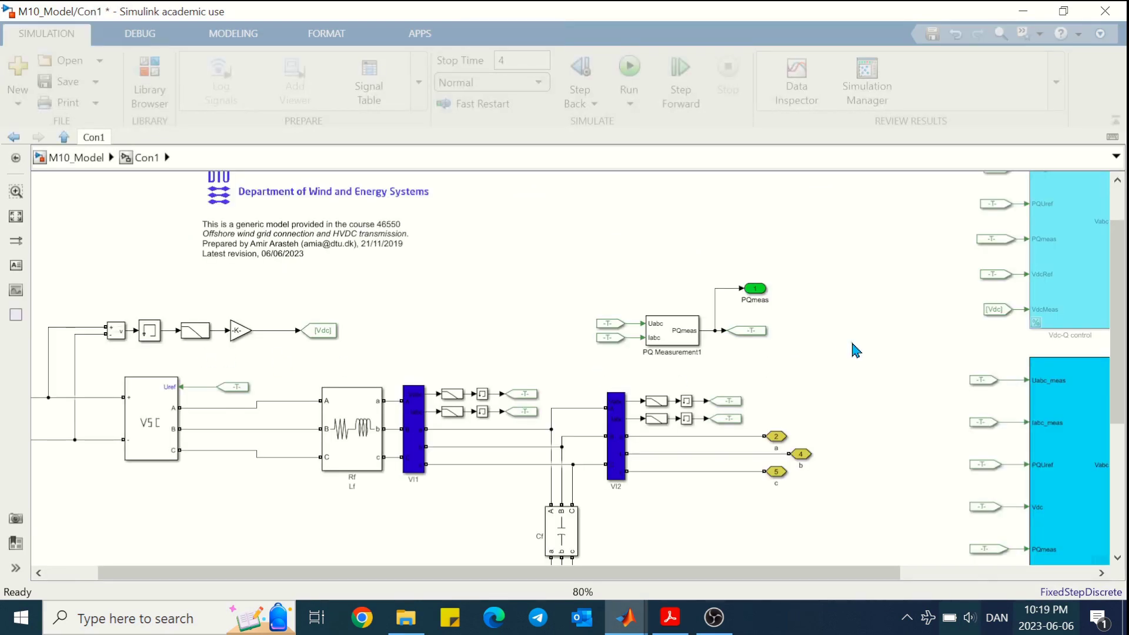
{"action": "key", "text": "space"}
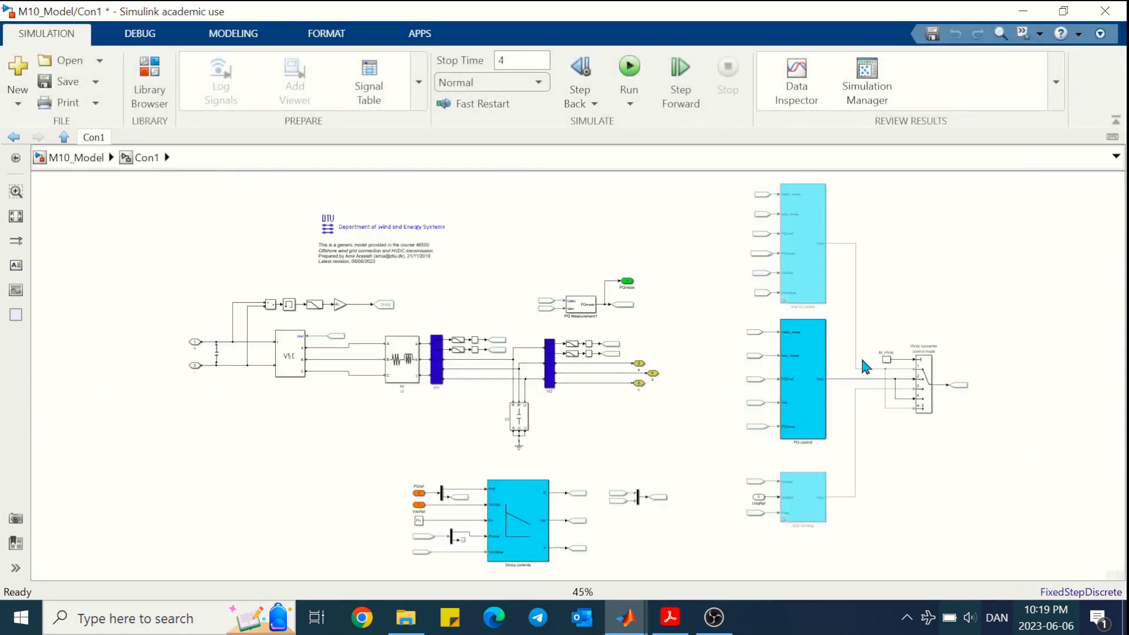
{"action": "scroll", "coordinate": [823, 230], "scroll_direction": "up", "scroll_amount": 5}
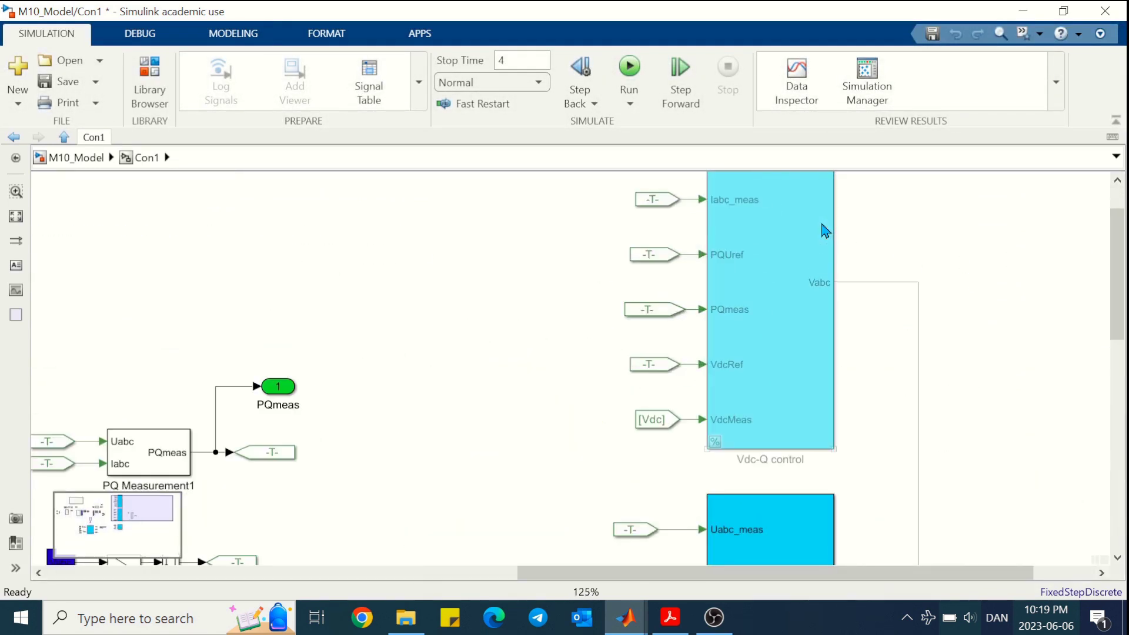
{"action": "scroll", "coordinate": [823, 229], "scroll_direction": "down", "scroll_amount": 2}
{"action": "left_click_drag", "start_coordinate": [1122, 285], "coordinate": [1125, 351]}
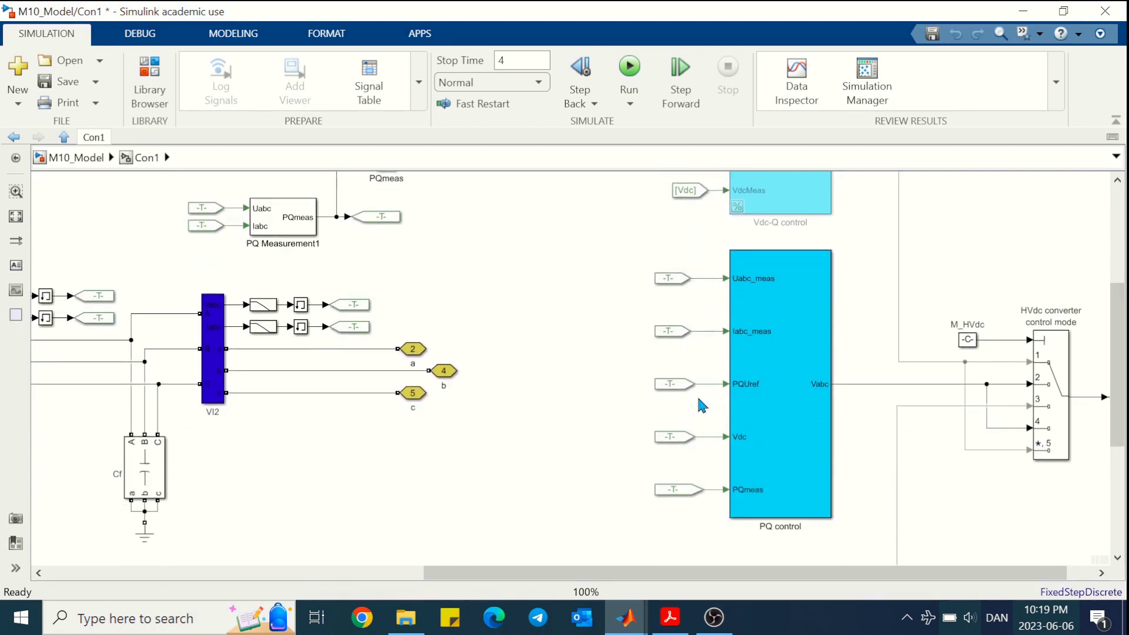
{"action": "double_click", "coordinate": [667, 384]}
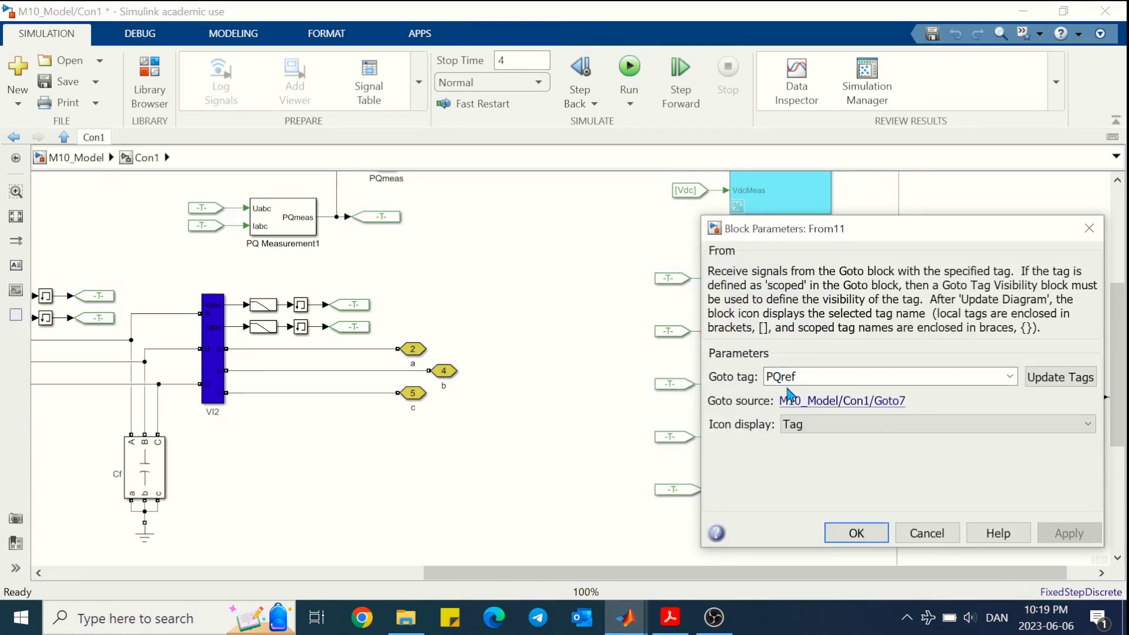
{"action": "left_click", "coordinate": [856, 532]}
{"action": "left_click_drag", "start_coordinate": [1123, 323], "coordinate": [1123, 403]}
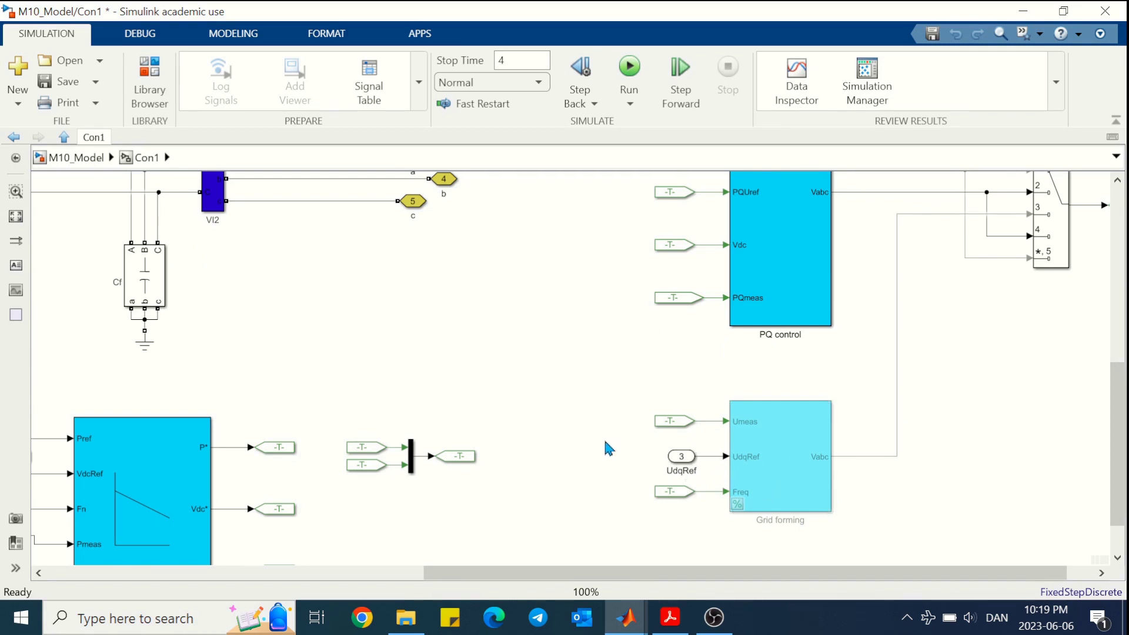
{"action": "left_click", "coordinate": [89, 159]}
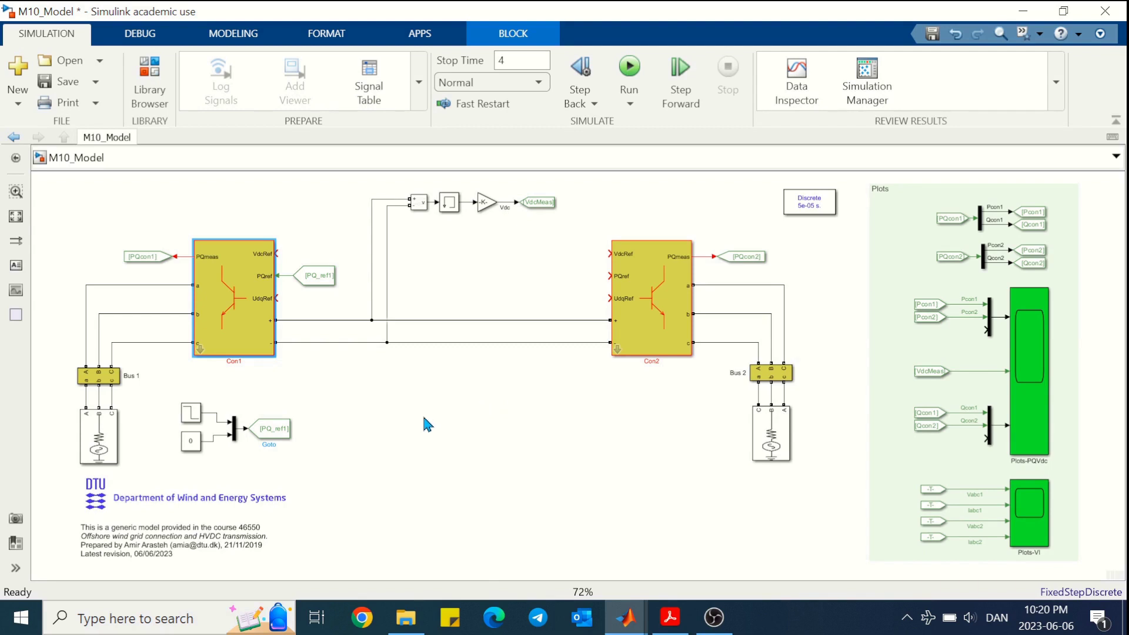
Add a Step block next to Con2 and connect it to the converter's VdcRef input.
{"action": "double_click", "coordinate": [549, 262]}
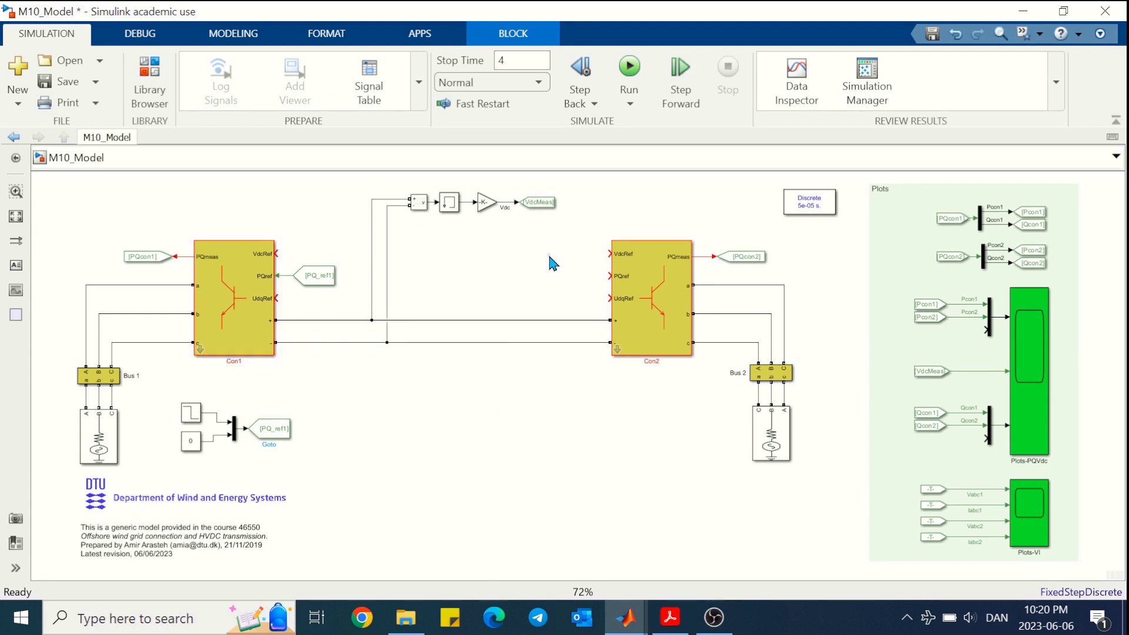
{"action": "type", "text": "ste"}
{"action": "key", "text": "Return"}
{"action": "left_click_drag", "start_coordinate": [553, 263], "coordinate": [581, 262]}
{"action": "left_click_drag", "start_coordinate": [589, 253], "coordinate": [606, 260]}
Set the initial value of the Step block feeding Con2's VdcRef input to 1.
{"action": "double_click", "coordinate": [577, 254]}
{"action": "left_click", "coordinate": [658, 235]}
{"action": "key", "text": "BackSpace"}
{"action": "type", "text": "1"}
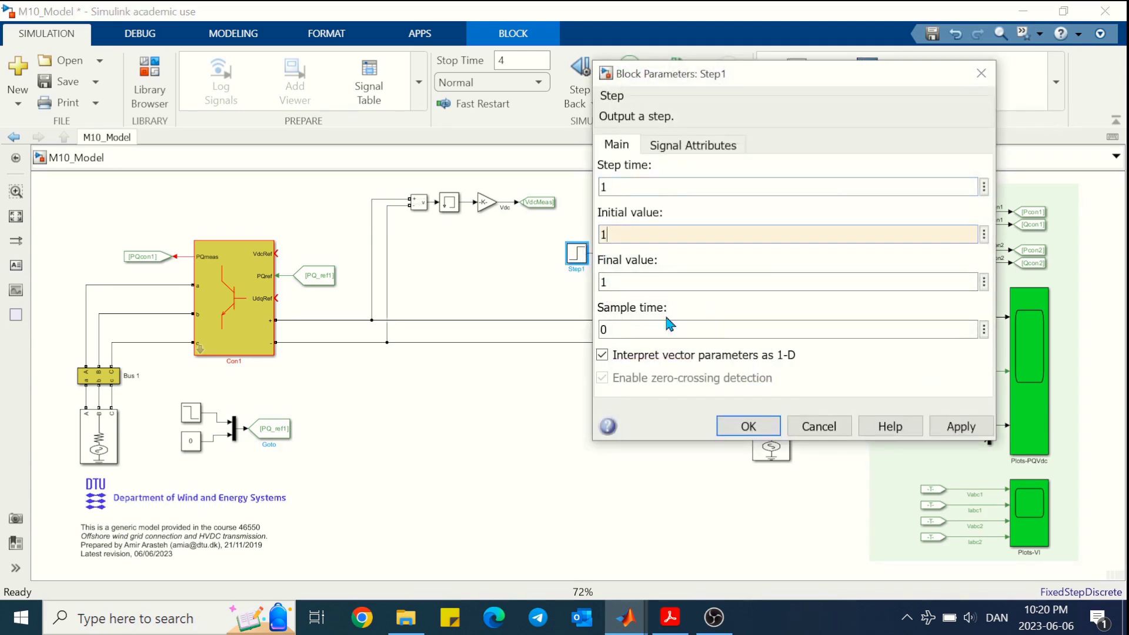
{"action": "left_click", "coordinate": [748, 426]}
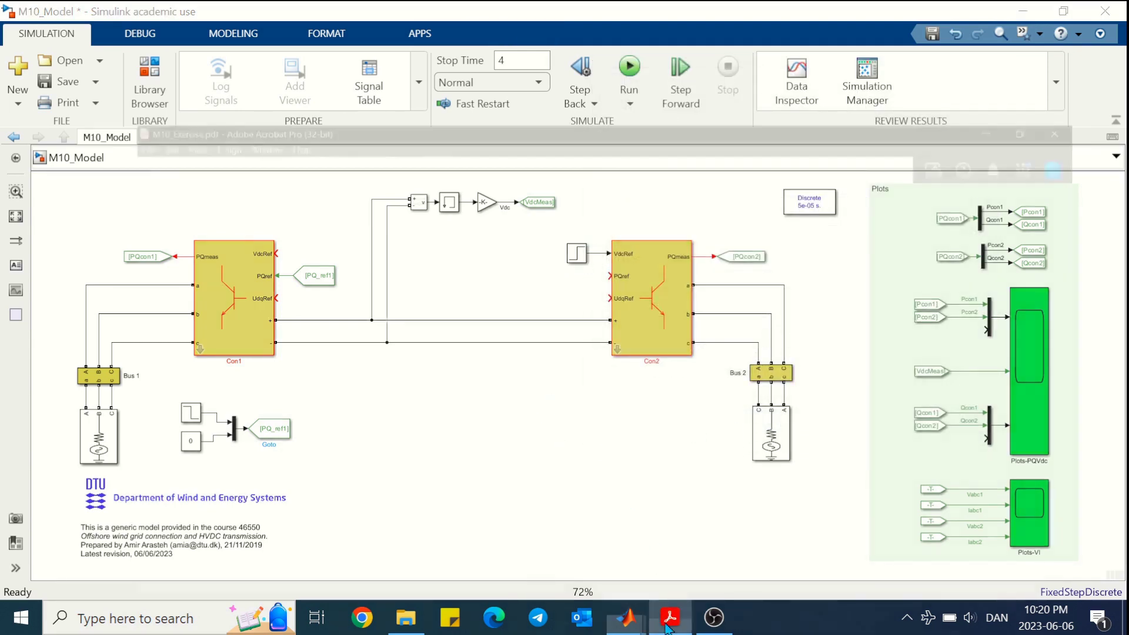
Check the converter reference requirements in the M10_Exercise PDF, return to the Simulink model and run the simulation.
{"action": "left_click", "coordinate": [669, 617]}
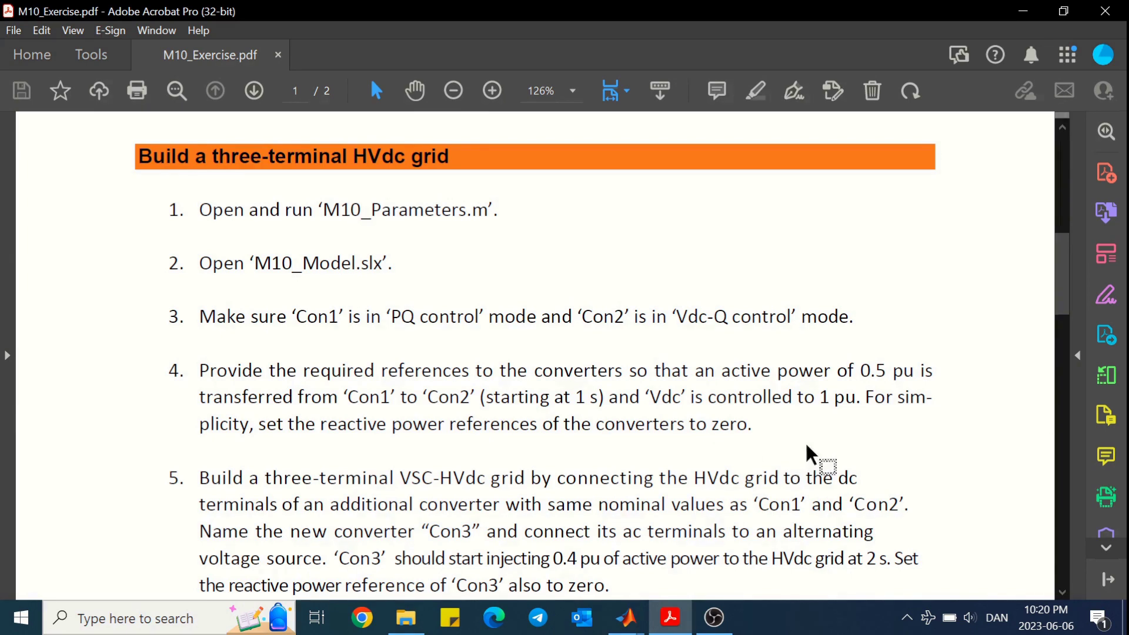
{"action": "left_click", "coordinate": [1023, 11]}
{"action": "left_click", "coordinate": [629, 69]}
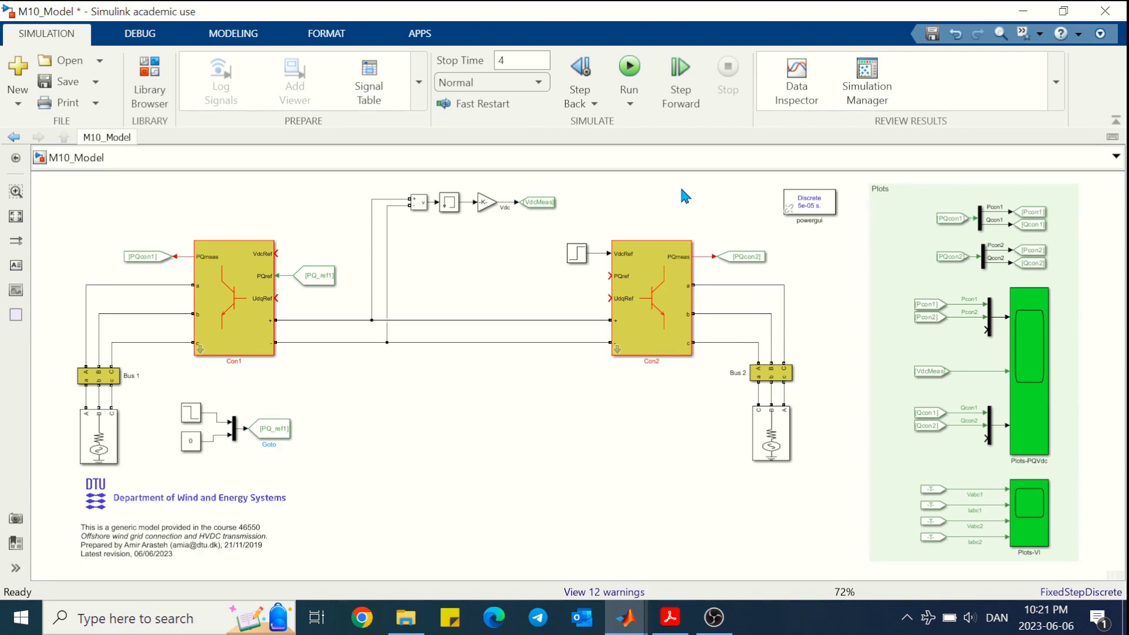
Examine the Plots-VI scope, magnifying the Iabc1 and Iabc2 currents vertically, and review the Plots-PQVdc curves.
{"action": "double_click", "coordinate": [1029, 512]}
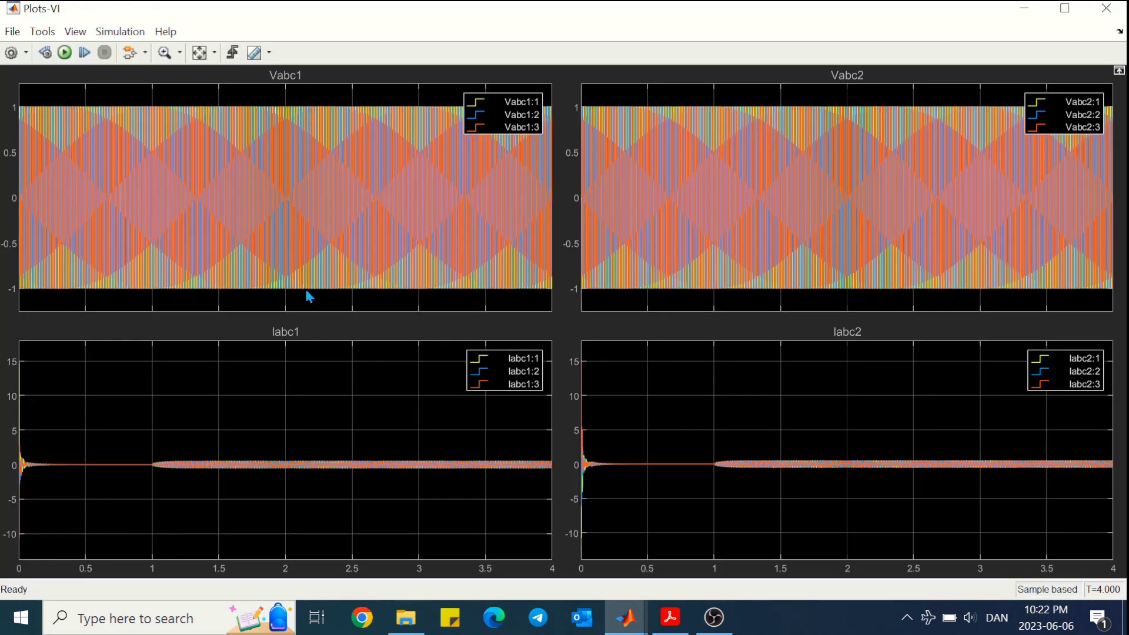
{"action": "left_click", "coordinate": [164, 52]}
{"action": "left_click_drag", "start_coordinate": [313, 441], "coordinate": [312, 481]}
{"action": "left_click_drag", "start_coordinate": [316, 433], "coordinate": [315, 514]}
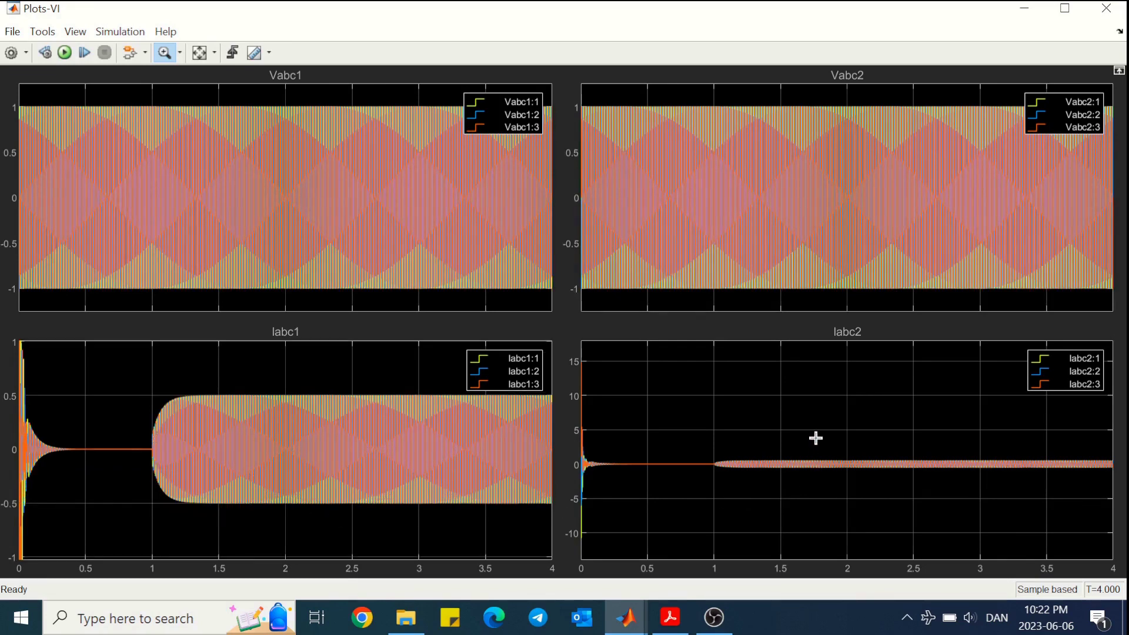
{"action": "left_click_drag", "start_coordinate": [820, 476], "coordinate": [819, 481]}
{"action": "left_click_drag", "start_coordinate": [812, 415], "coordinate": [814, 496]}
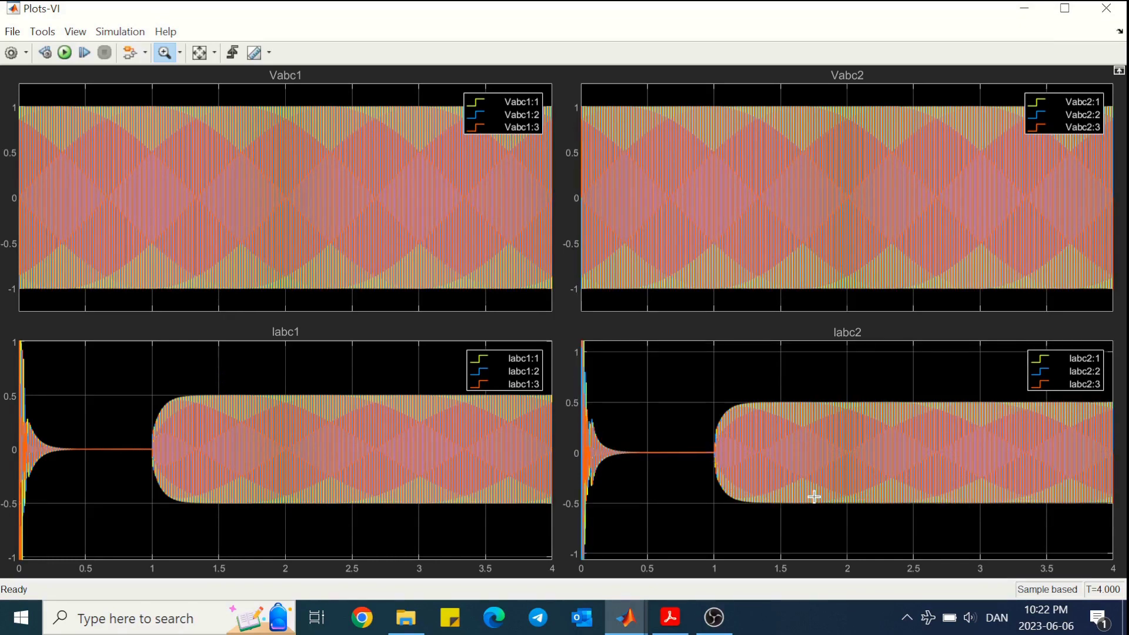
{"action": "left_click_drag", "start_coordinate": [805, 349], "coordinate": [806, 556]}
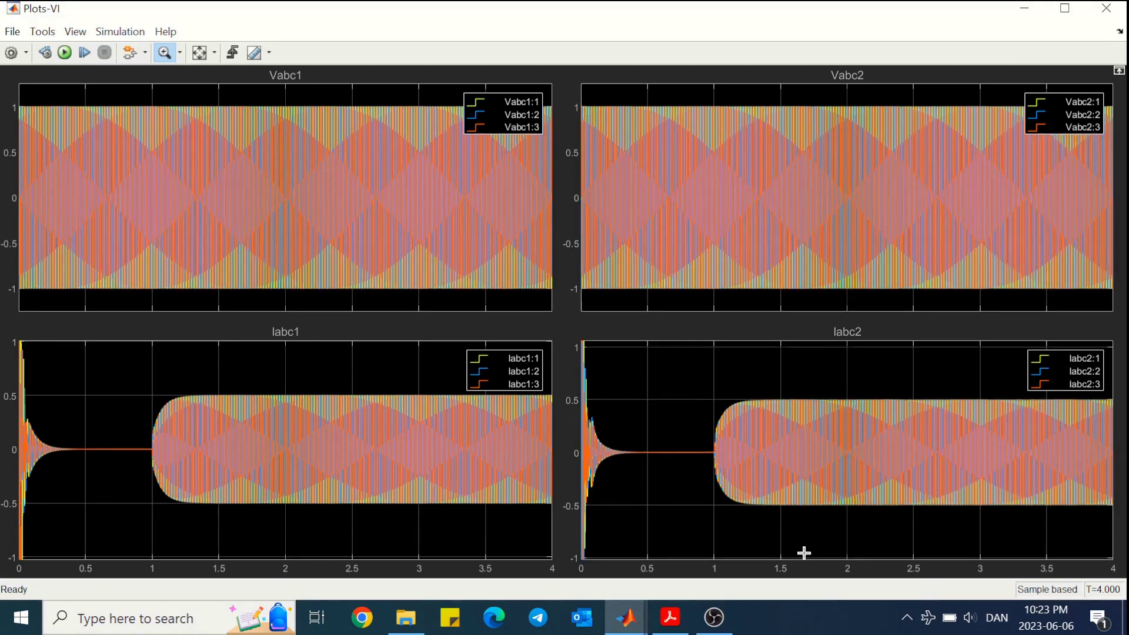
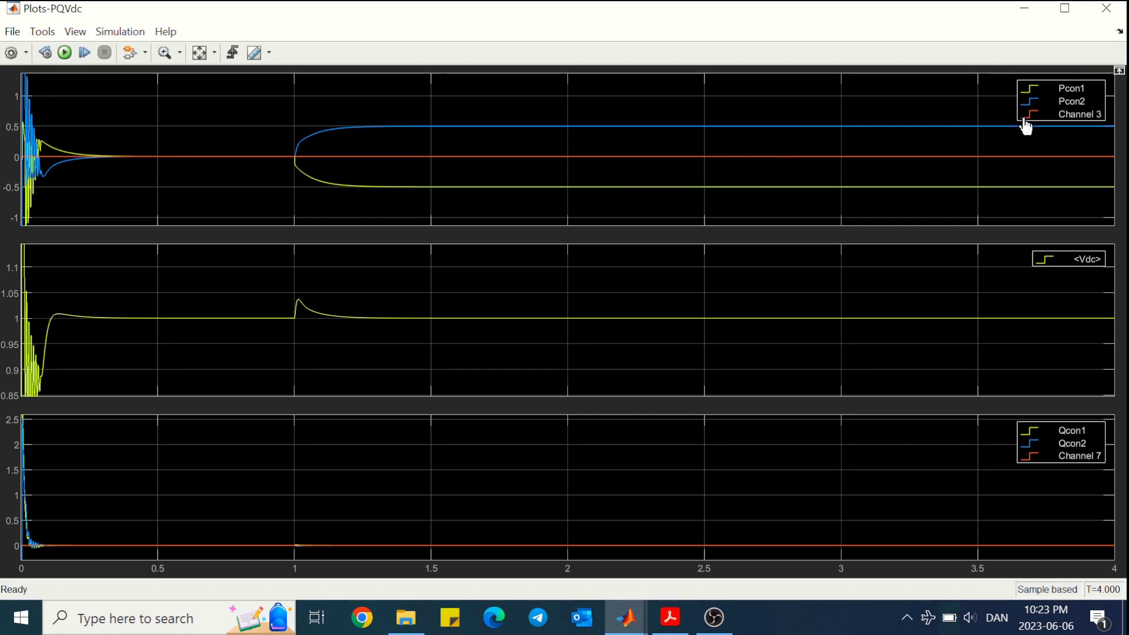
{"action": "left_click", "coordinate": [1024, 8]}
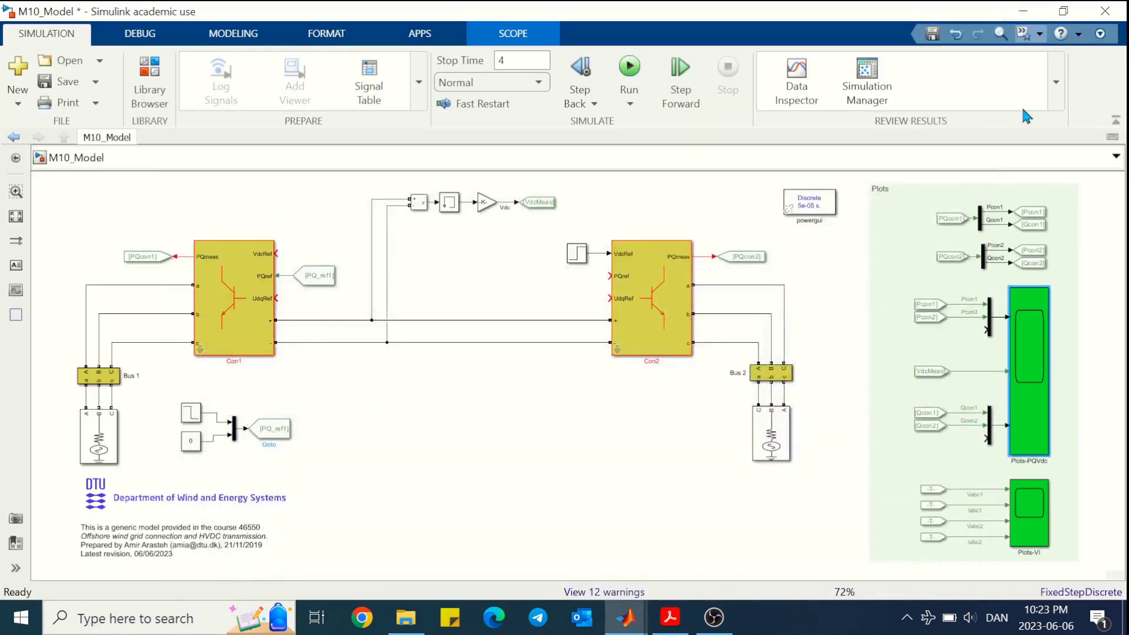
Add a From block for the PQ_ref1 tag in the Plots area, directly below the Pcon2 tag.
{"action": "left_click", "coordinate": [711, 391]}
{"action": "left_click", "coordinate": [277, 438]}
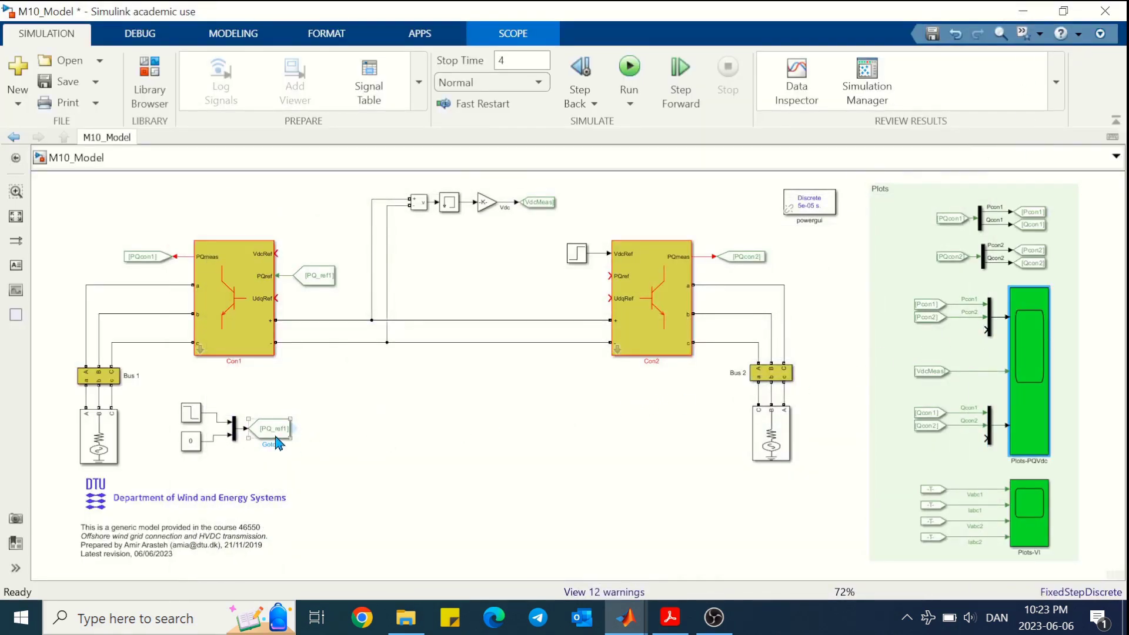
{"action": "key", "text": "ctrl+v"}
{"action": "left_click_drag", "start_coordinate": [870, 347], "coordinate": [932, 347]}
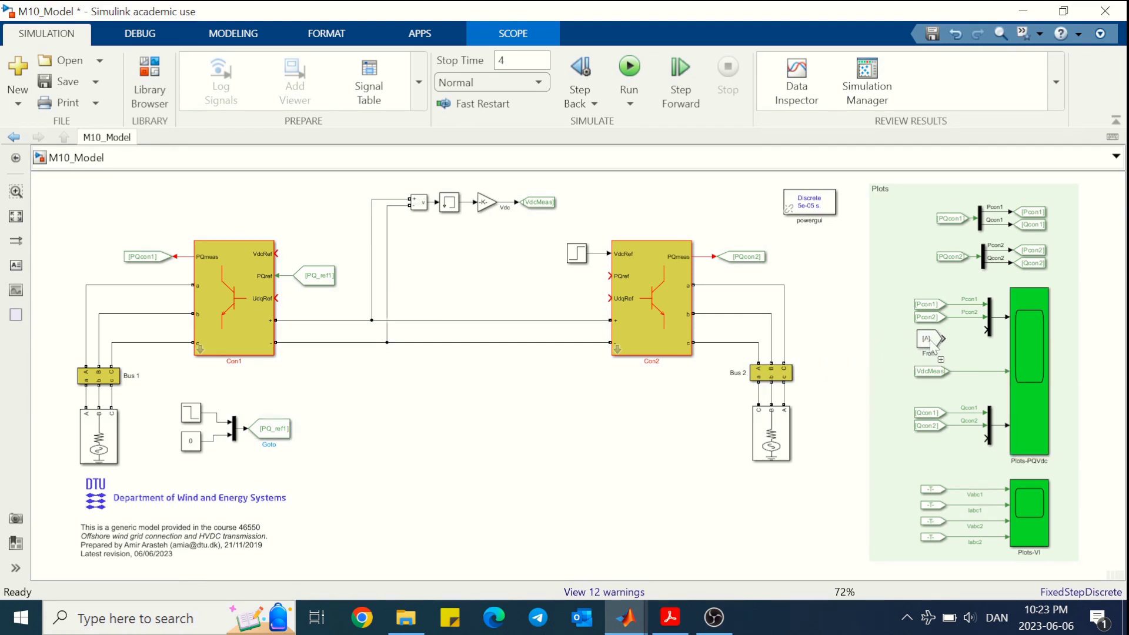
{"action": "left_click", "coordinate": [931, 349]}
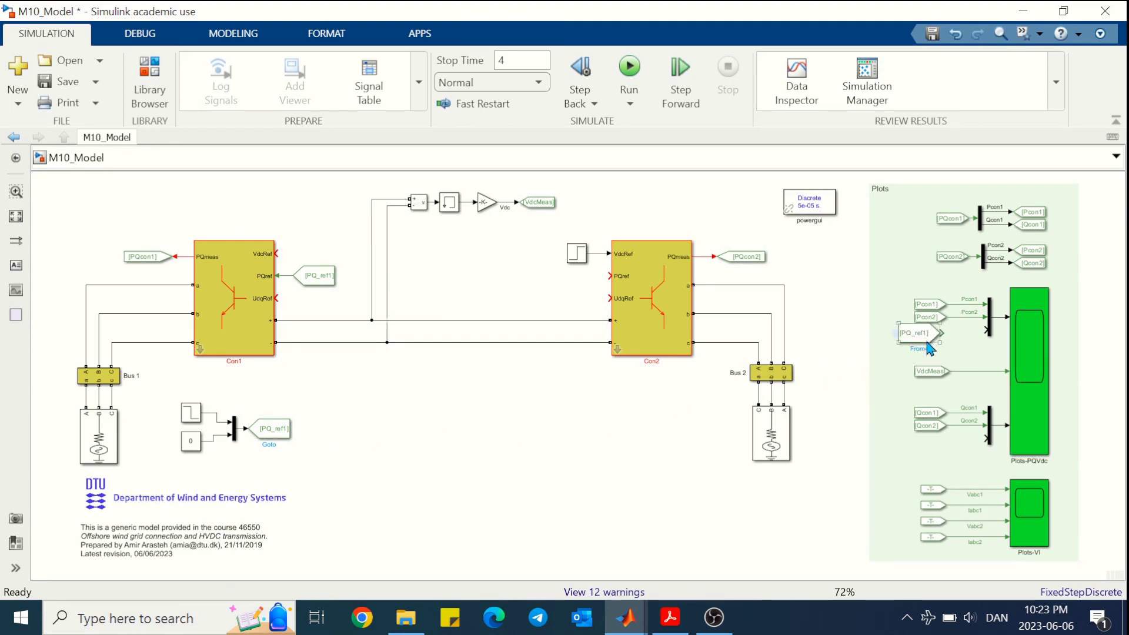
Add a Demux block fed by the new PQ_ref1 tag and connect its first output to the free input of the active-power Mux.
{"action": "double_click", "coordinate": [960, 346]}
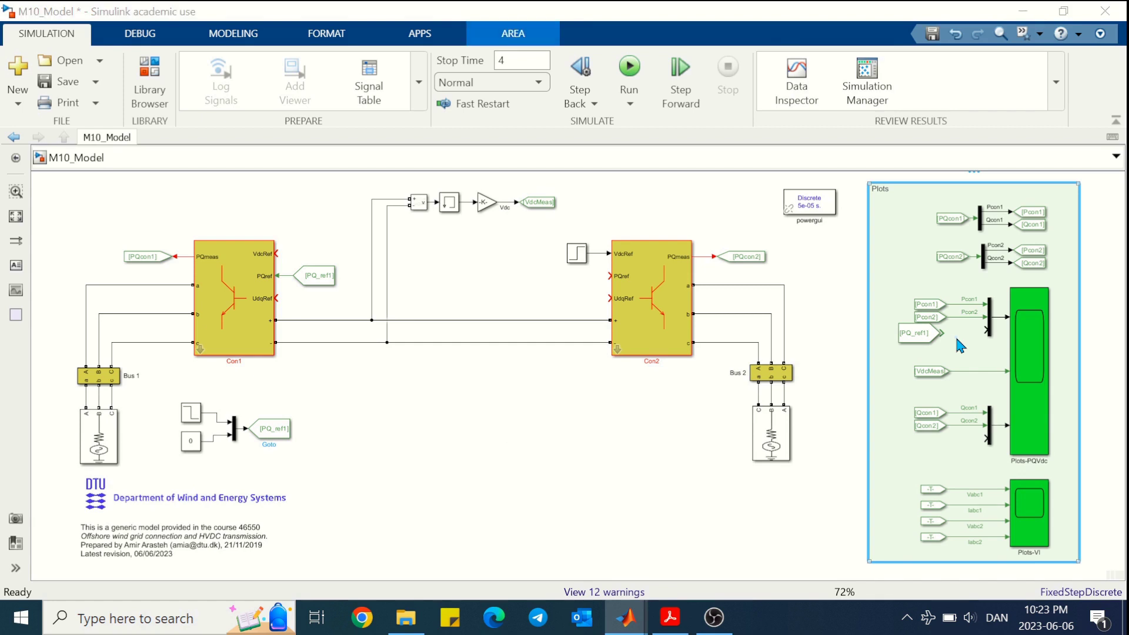
{"action": "type", "text": "demux"}
{"action": "key", "text": "Return"}
{"action": "left_click_drag", "start_coordinate": [957, 344], "coordinate": [907, 343]}
{"action": "left_click", "coordinate": [901, 341]}
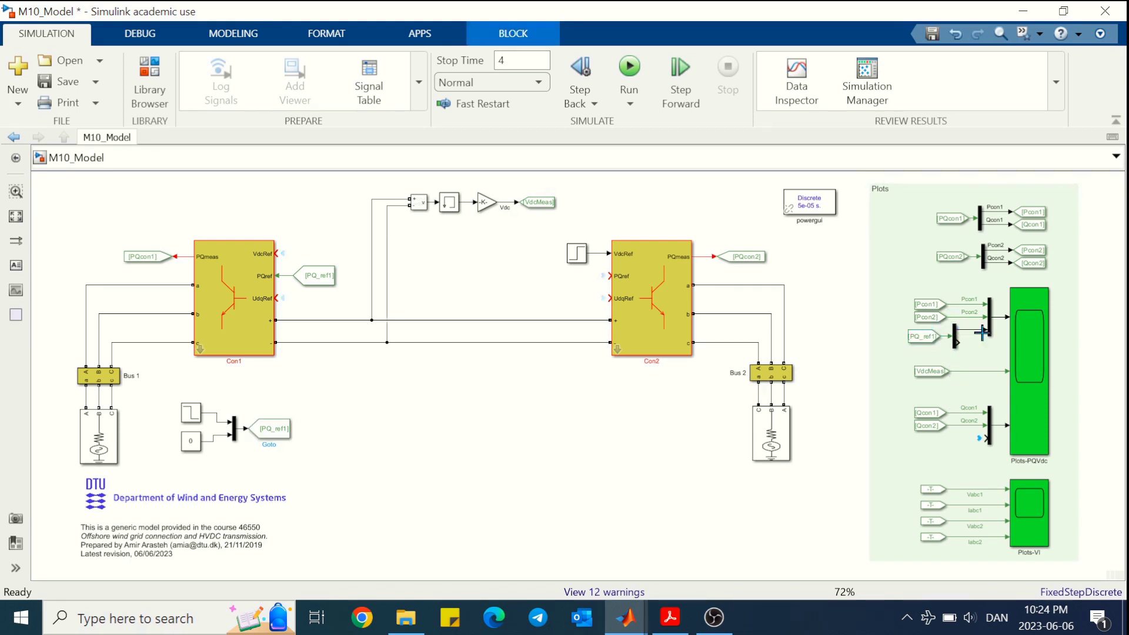
Attach a Terminator to the Demux's second output and label its first output signal Pref.
{"action": "double_click", "coordinate": [976, 352]}
{"action": "type", "text": "ter"}
{"action": "left_click", "coordinate": [971, 358]}
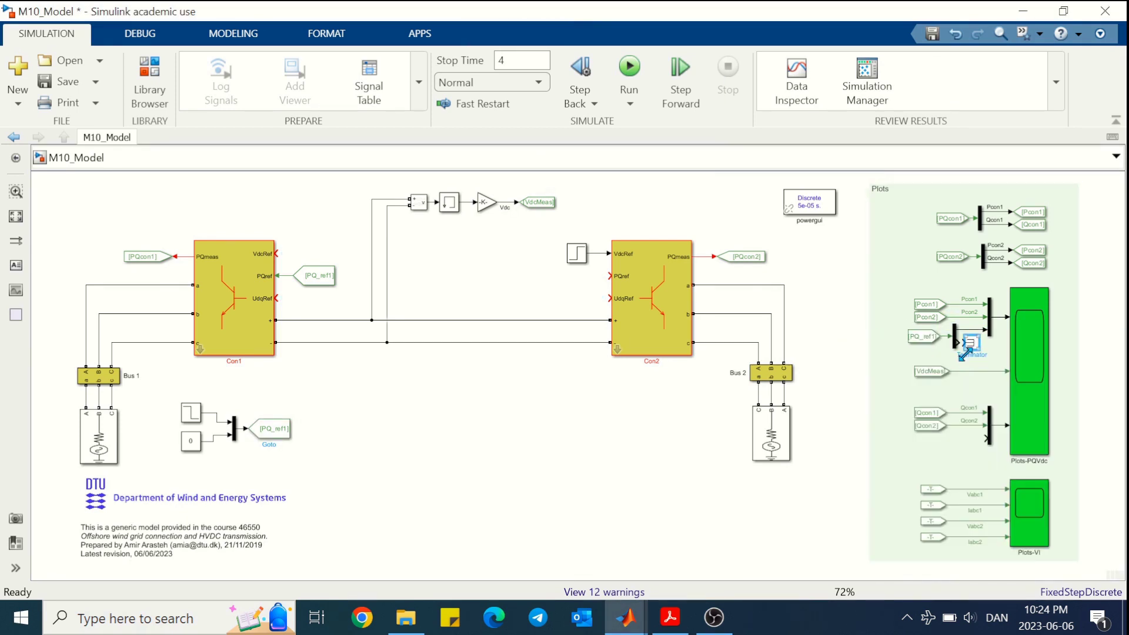
{"action": "left_click_drag", "start_coordinate": [958, 330], "coordinate": [973, 338]}
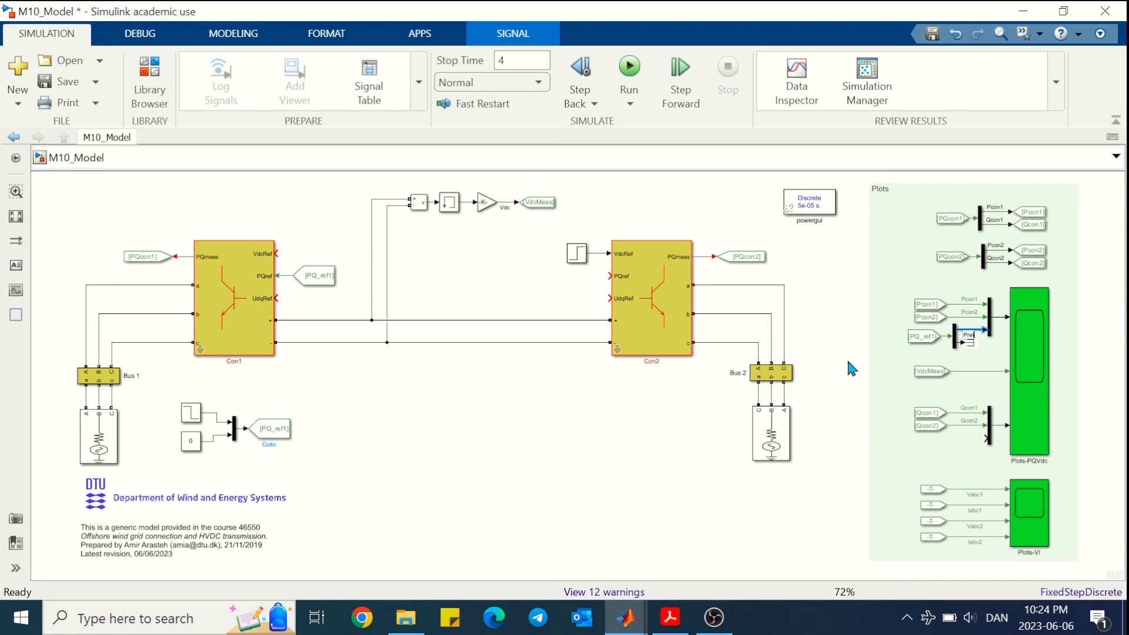
Open the Plots-PQVdc scope and rerun the simulation to plot Pref alongside Pcon1 and Pcon2.
{"action": "double_click", "coordinate": [1029, 370]}
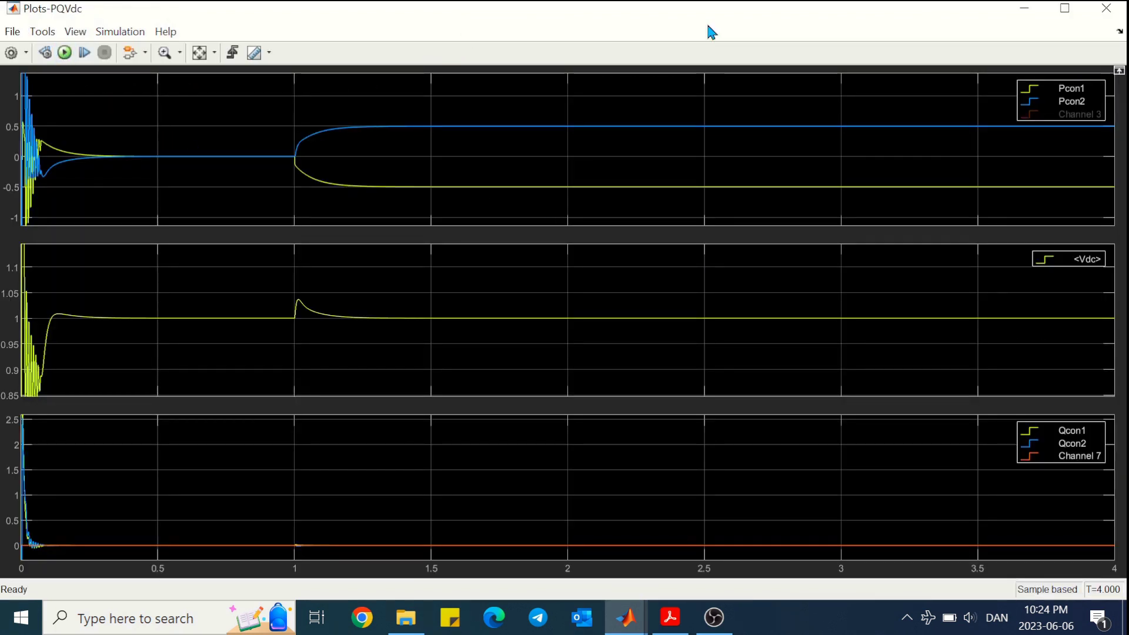
{"action": "key", "text": "ctrl+t"}
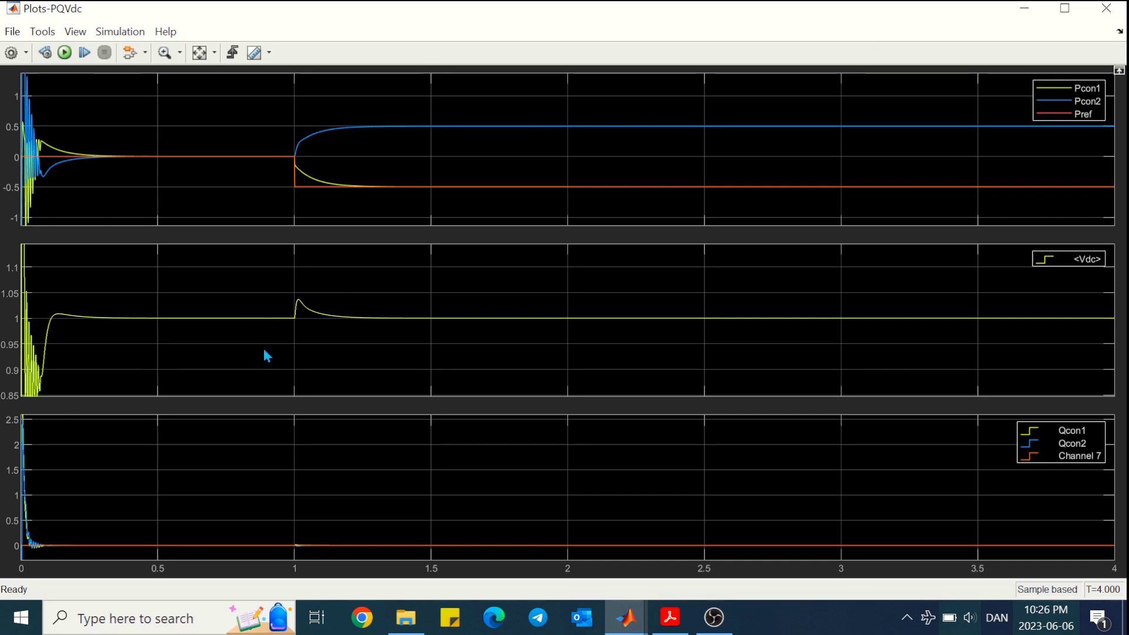
Switch to the M10_Exercise PDF, read task 5 about adding Con3, and return to the M10_Model window.
{"action": "left_click", "coordinate": [671, 617]}
{"action": "scroll", "coordinate": [1067, 290], "scroll_direction": "down", "scroll_amount": 2}
{"action": "left_click_drag", "start_coordinate": [1065, 286], "coordinate": [1069, 327]}
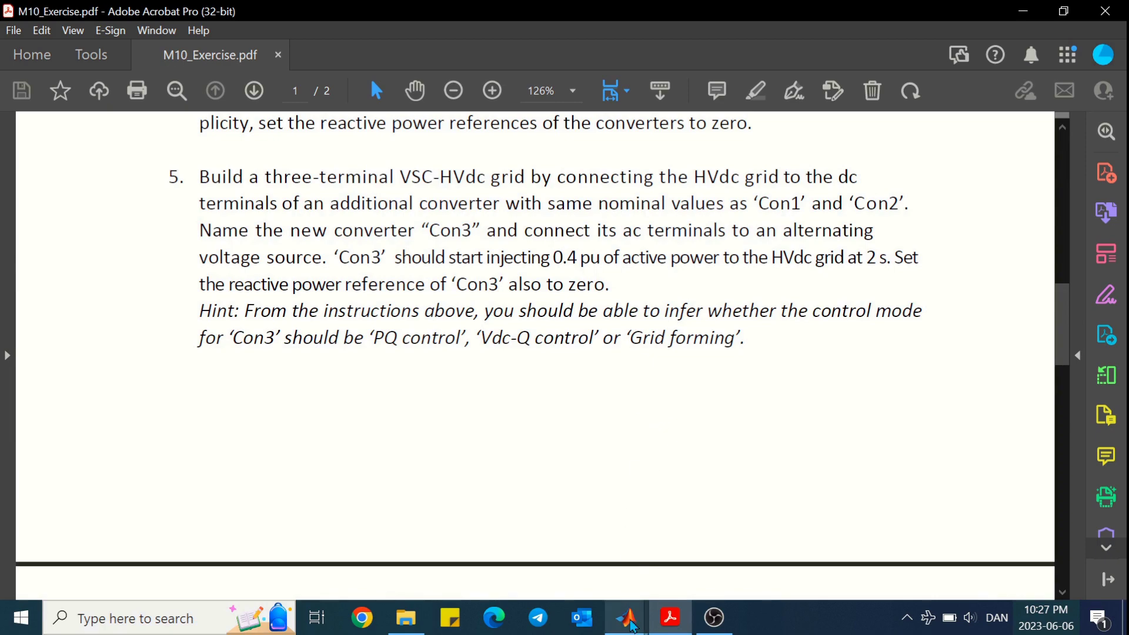
{"action": "mouse_move", "coordinate": [627, 617]}
{"action": "left_click", "coordinate": [898, 489]}
{"action": "left_click", "coordinate": [993, 489]}
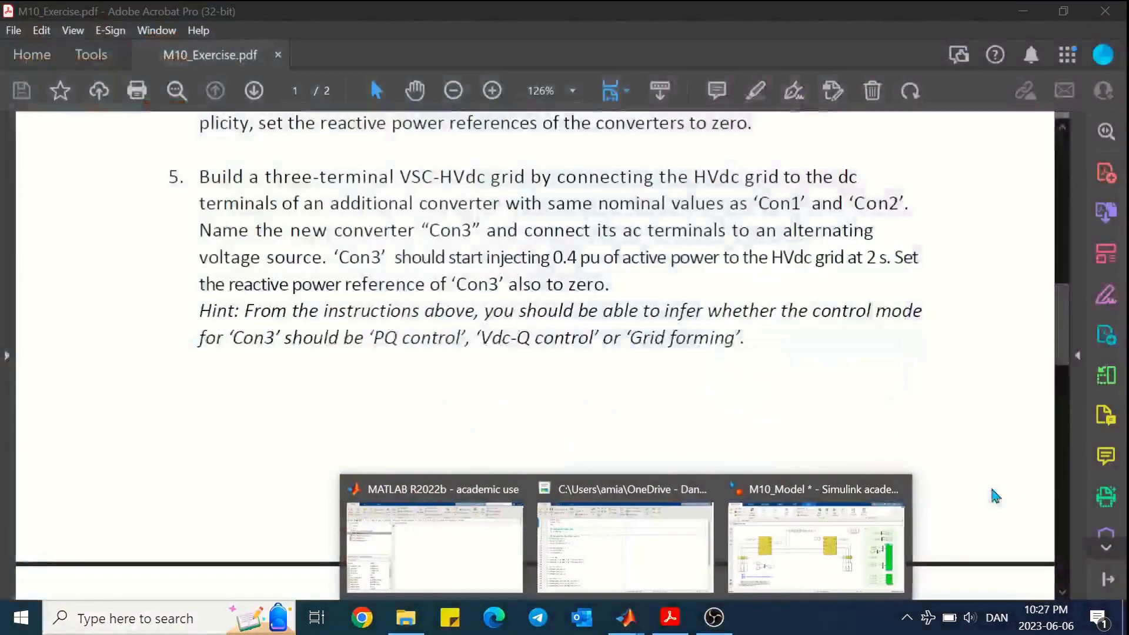
{"action": "left_click", "coordinate": [800, 530]}
Duplicate Con1 with its bus, source, tags and reference blocks, and place the copy below the dc lines between both converters.
{"action": "left_click", "coordinate": [49, 473]}
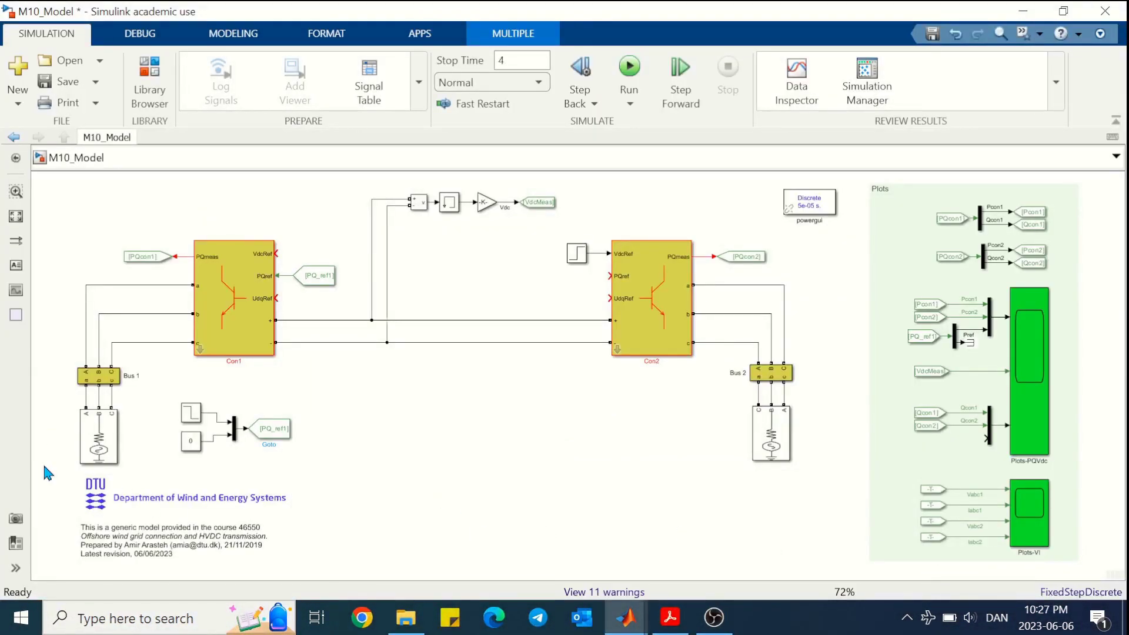
{"action": "left_click_drag", "start_coordinate": [45, 467], "coordinate": [308, 236]}
{"action": "key", "text": "ctrl+c"}
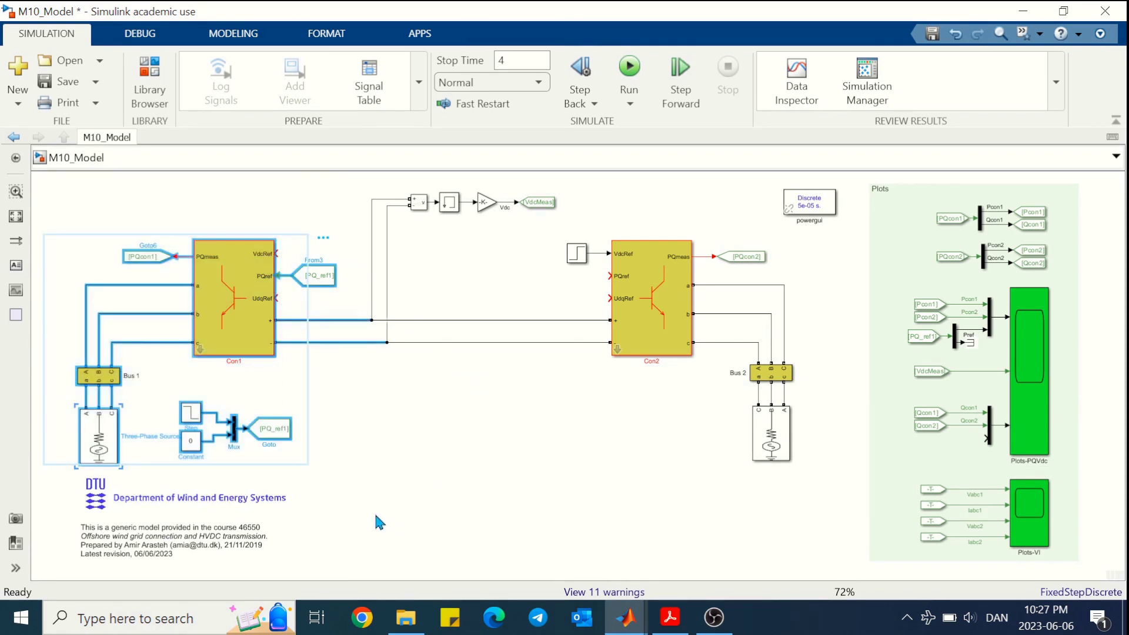
{"action": "left_click", "coordinate": [376, 522]}
{"action": "key", "text": "ctrl+v"}
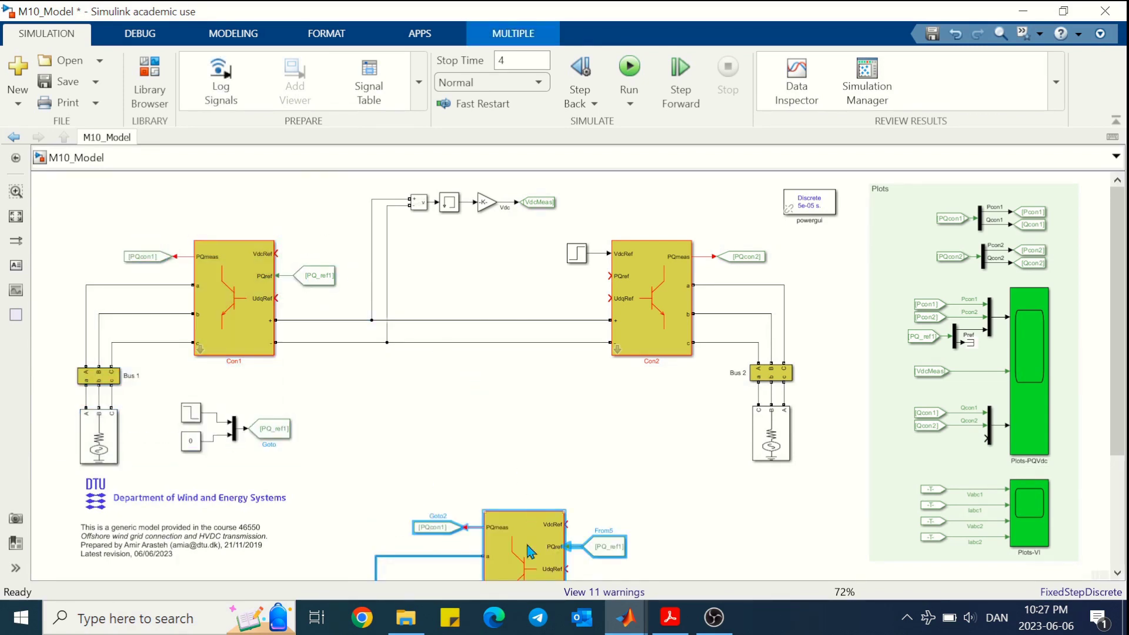
{"action": "left_click_drag", "start_coordinate": [530, 549], "coordinate": [461, 407]}
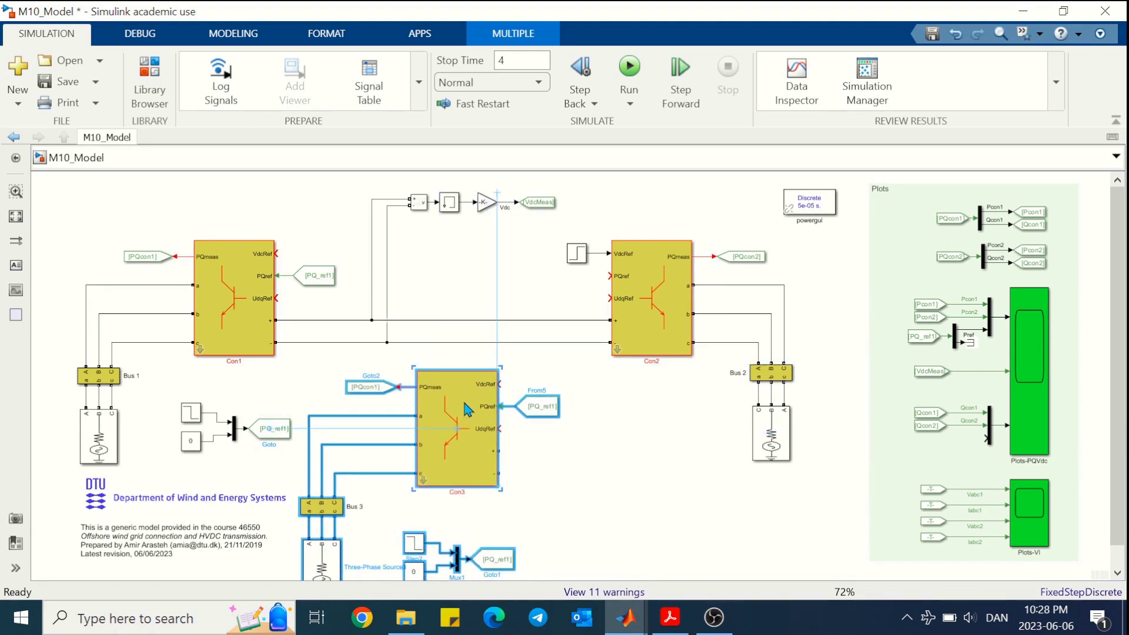
{"action": "left_click", "coordinate": [588, 481]}
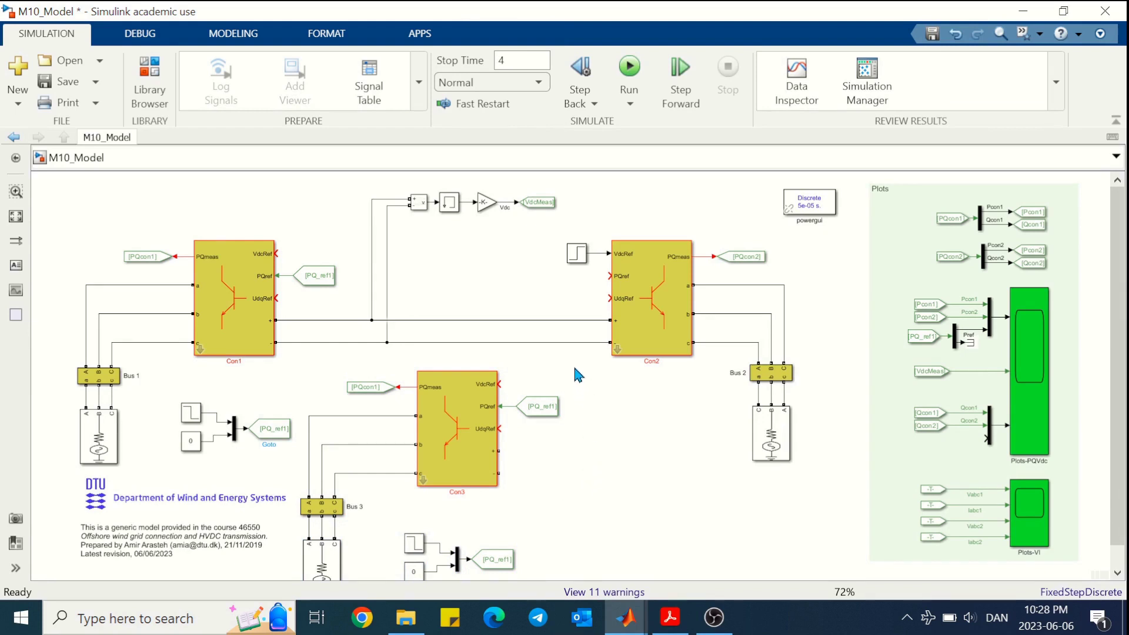
Move the Con3 converter together with its PQcon1 and PQ_ref1 tags left, closer to Bus 3.
{"action": "left_click_drag", "start_coordinate": [575, 367], "coordinate": [379, 430]}
{"action": "key", "text": "Left"}
{"action": "key", "text": "Left"}
{"action": "key", "text": "Left"}
{"action": "key", "text": "Left"}
{"action": "key", "text": "Left"}
{"action": "key", "text": "Left"}
{"action": "key", "text": "Left"}
{"action": "key", "text": "Left"}
{"action": "key", "text": "Left"}
{"action": "key", "text": "Left"}
{"action": "key", "text": "Left"}
{"action": "key", "text": "Left"}
{"action": "key", "text": "Left"}
{"action": "key", "text": "Left"}
{"action": "key", "text": "Left"}
{"action": "key", "text": "Left"}
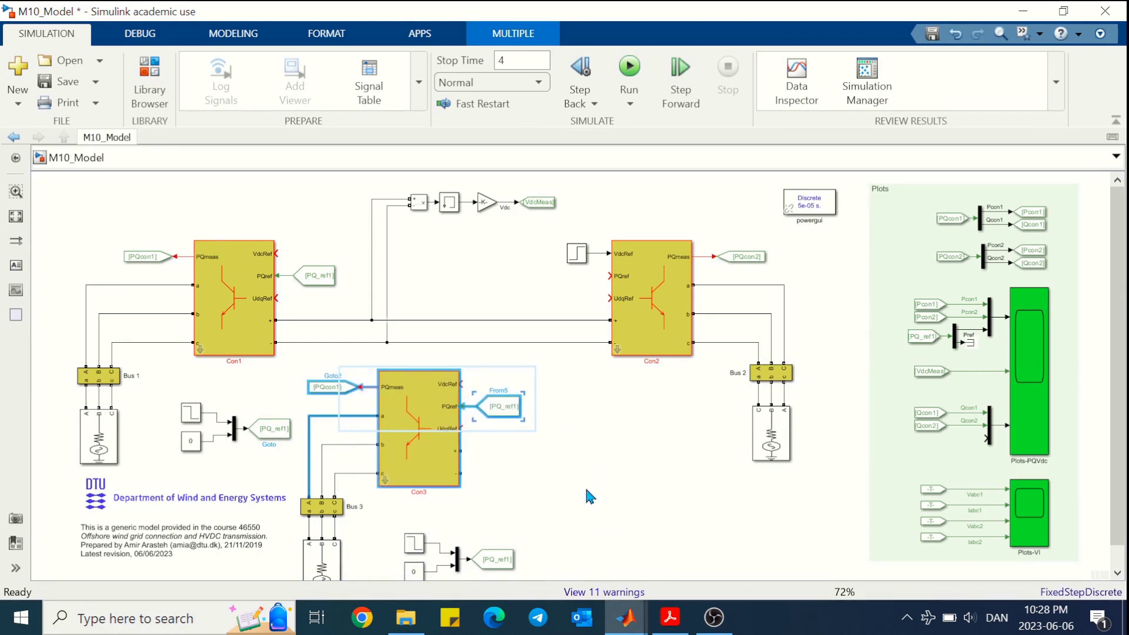
Move Bus 3, its three-phase source and Con3's power reference blocks up closer to the converter.
{"action": "scroll", "coordinate": [552, 513], "scroll_direction": "down", "scroll_amount": 1}
{"action": "left_click_drag", "start_coordinate": [316, 577], "coordinate": [521, 479]}
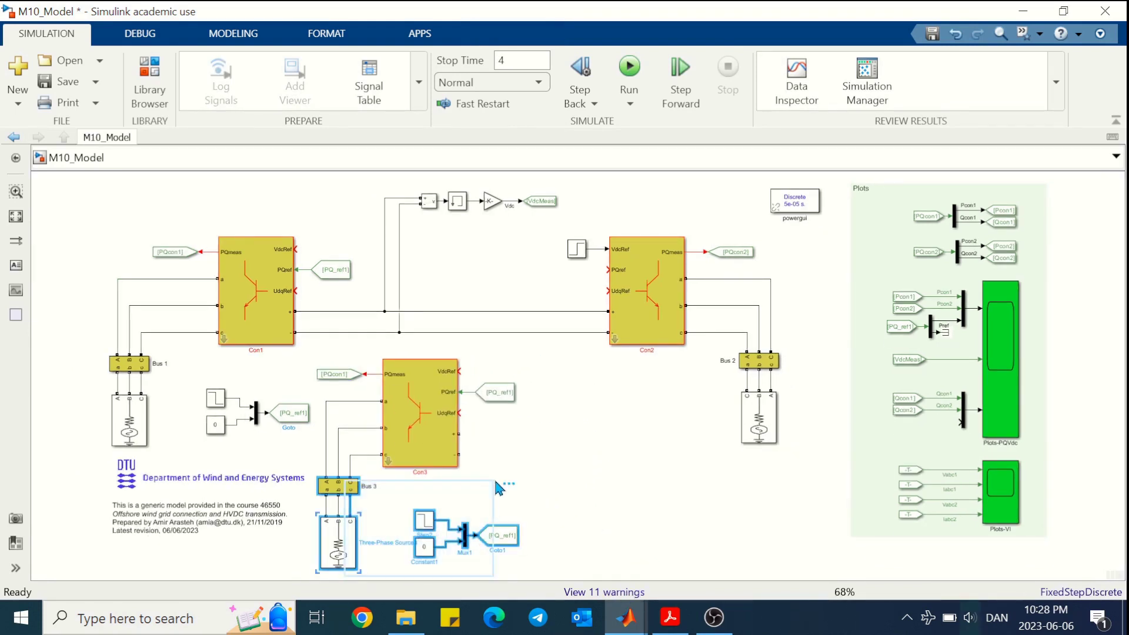
{"action": "key", "text": "Up"}
{"action": "key", "text": "Up"}
{"action": "key", "text": "Up"}
{"action": "key", "text": "Up"}
{"action": "left_click", "coordinate": [568, 497]}
{"action": "scroll", "coordinate": [568, 497], "scroll_direction": "up", "scroll_amount": 1}
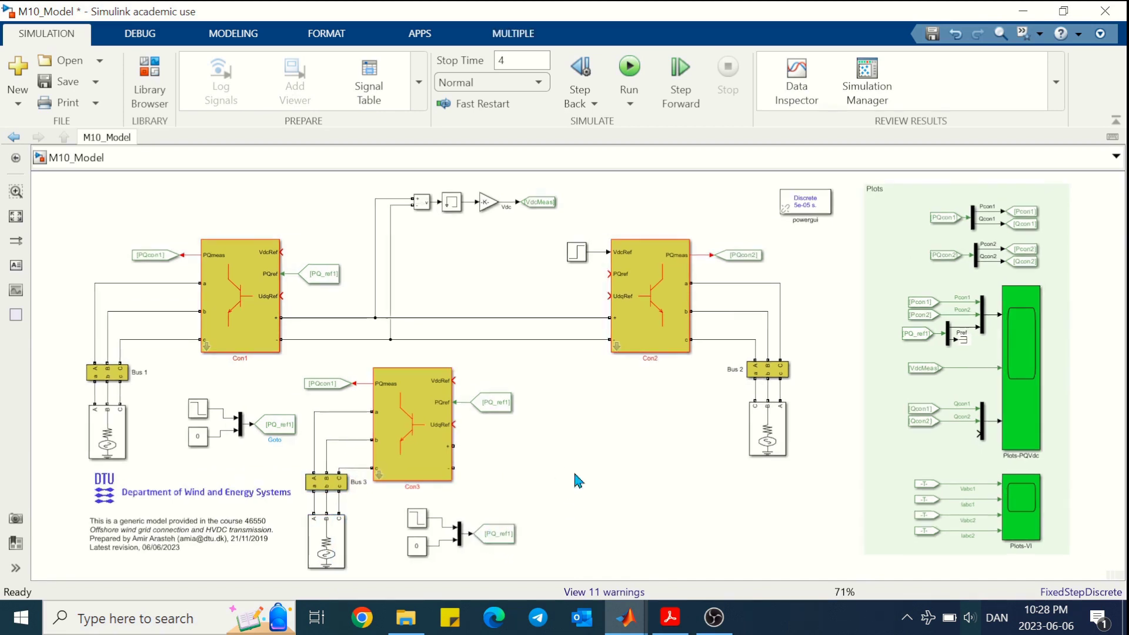
Connect Con3's positive and negative dc terminals to the corresponding dc lines between Con1 and Con2.
{"action": "mouse_move", "coordinate": [453, 447]}
{"action": "left_mouse_down"}
{"action": "mouse_move", "coordinate": [537, 353]}
{"action": "mouse_move", "coordinate": [536, 318]}
{"action": "left_mouse_up"}
{"action": "mouse_move", "coordinate": [453, 468]}
{"action": "left_mouse_down"}
{"action": "mouse_move", "coordinate": [522, 461]}
{"action": "mouse_move", "coordinate": [561, 340]}
{"action": "left_mouse_up"}
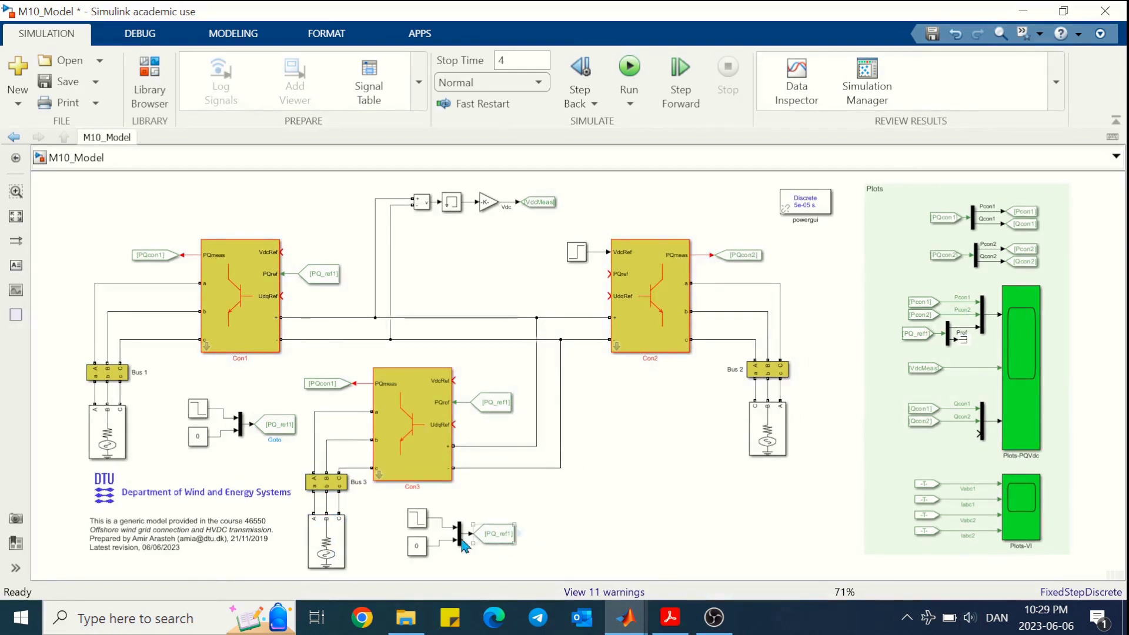
Set Con3's power reference Step block to a final value of -0.4 and a step time of 2.
{"action": "left_click", "coordinate": [412, 525]}
{"action": "double_click", "coordinate": [415, 530]}
{"action": "mouse_move", "coordinate": [468, 436]}
{"action": "left_mouse_down"}
{"action": "mouse_move", "coordinate": [440, 435]}
{"action": "mouse_move", "coordinate": [484, 442]}
{"action": "left_mouse_up"}
{"action": "left_click", "coordinate": [457, 436]}
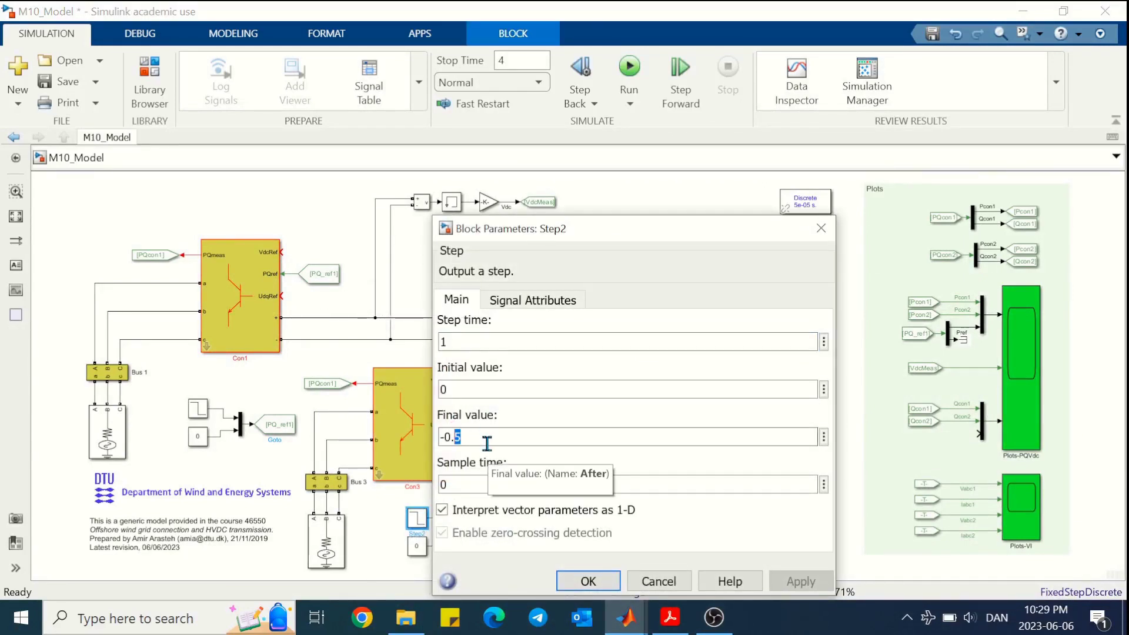
{"action": "type", "text": "4"}
{"action": "double_click", "coordinate": [466, 339]}
{"action": "type", "text": "2"}
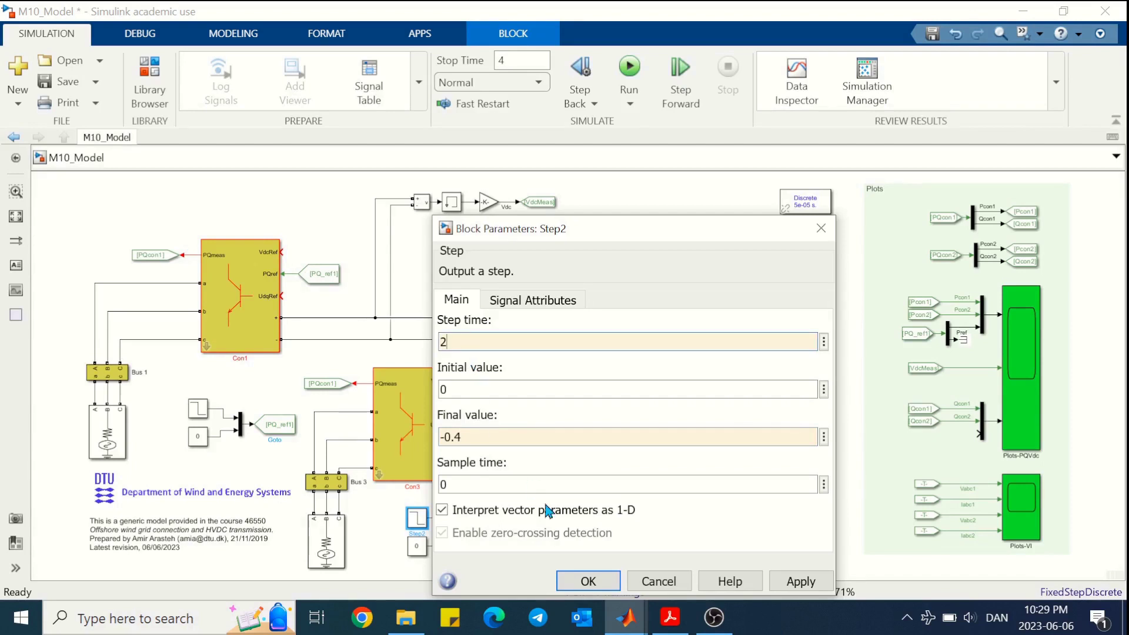
{"action": "left_click", "coordinate": [587, 580]}
{"action": "left_click", "coordinate": [577, 528]}
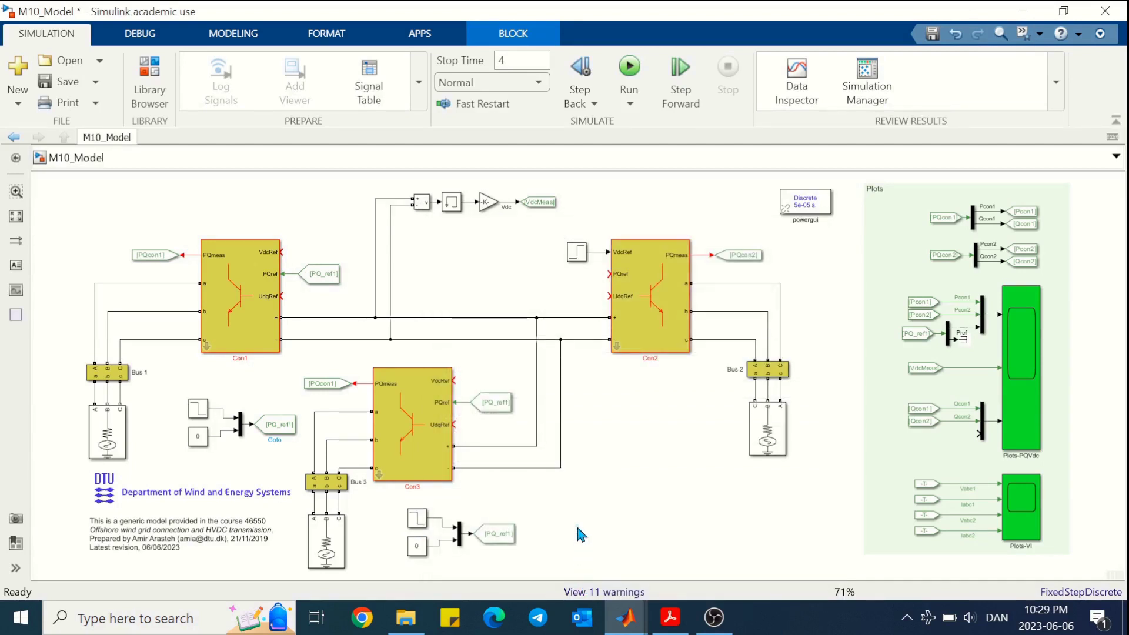
Switch to the M10_Exercise PDF and recheck task 5's requirements for Con3.
{"action": "mouse_move", "coordinate": [669, 617]}
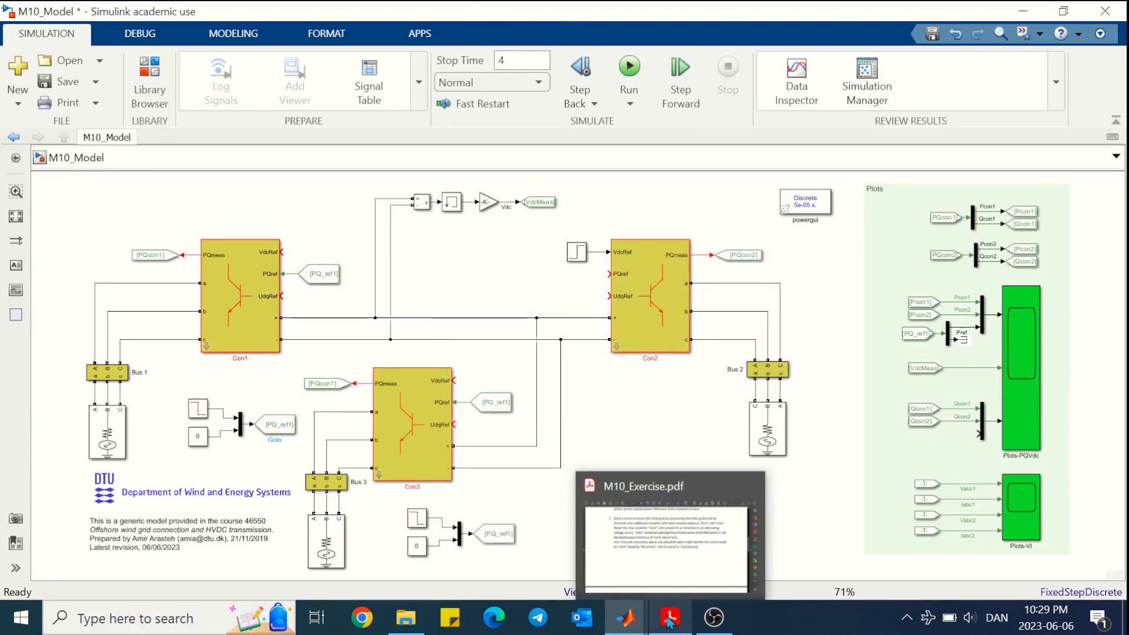
{"action": "left_click", "coordinate": [669, 619]}
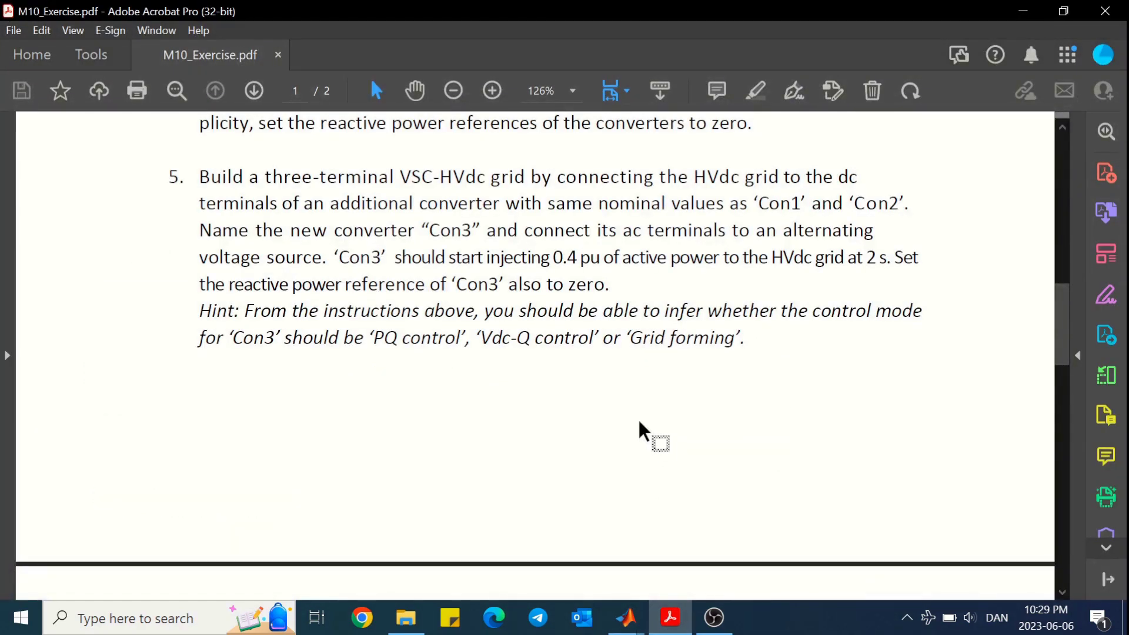
Read the three-terminal HVdc grid questions on page 2 of the exercise PDF and switch back to the M10_Model Simulink window.
{"action": "left_click_drag", "start_coordinate": [1063, 320], "coordinate": [1063, 408]}
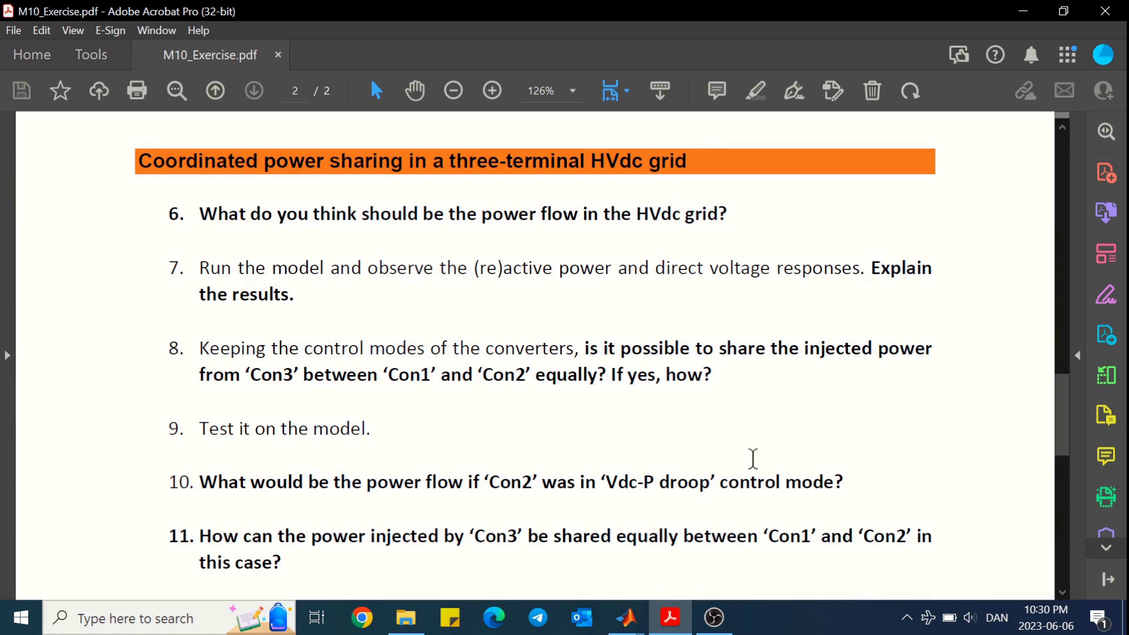
{"action": "mouse_move", "coordinate": [630, 609]}
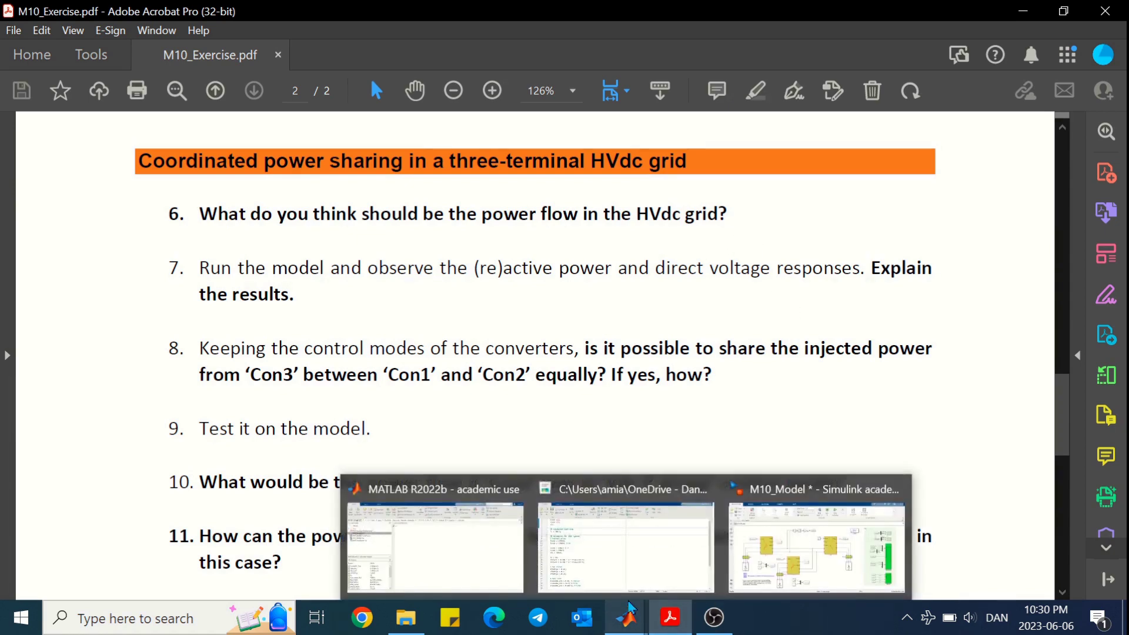
{"action": "left_click", "coordinate": [746, 544]}
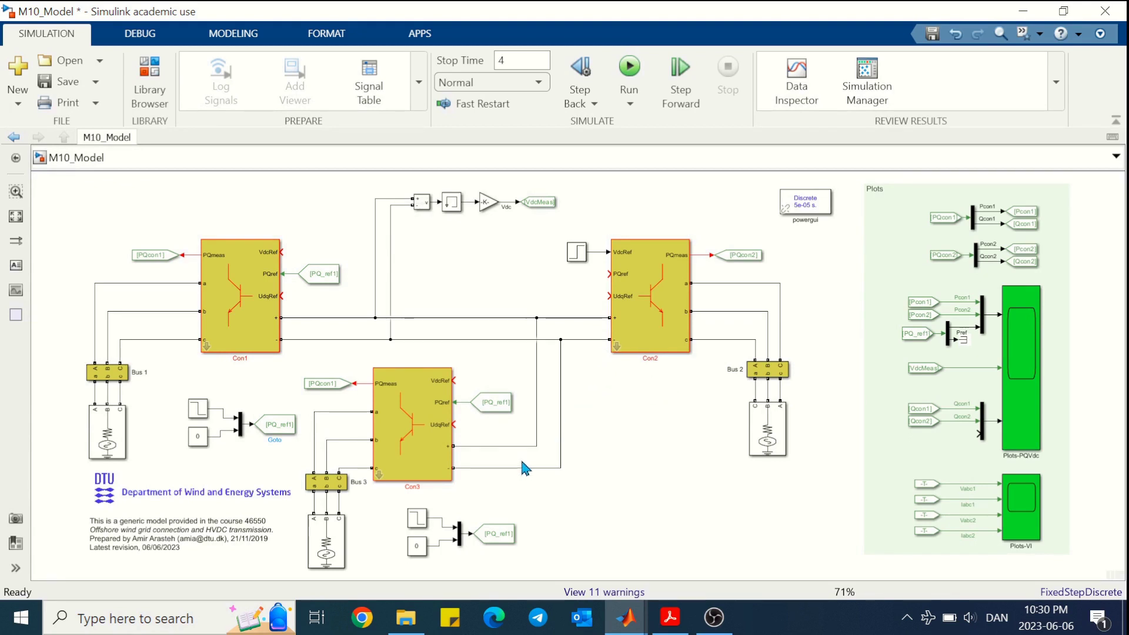
Set the tag of the Goto block on Con3's PQmeas output to PQcon3.
{"action": "left_click", "coordinate": [626, 336]}
{"action": "left_click", "coordinate": [449, 316]}
{"action": "left_click", "coordinate": [327, 384]}
{"action": "double_click", "coordinate": [329, 388]}
{"action": "double_click", "coordinate": [467, 347]}
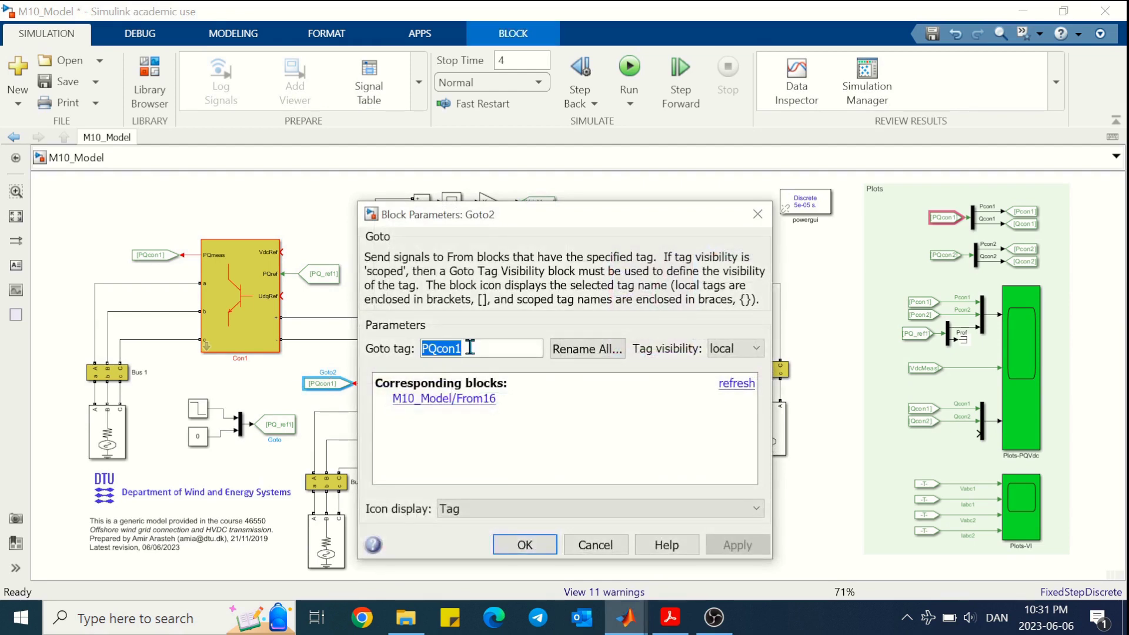
{"action": "left_click", "coordinate": [469, 347]}
{"action": "key", "text": "BackSpace"}
{"action": "key", "text": "Return"}
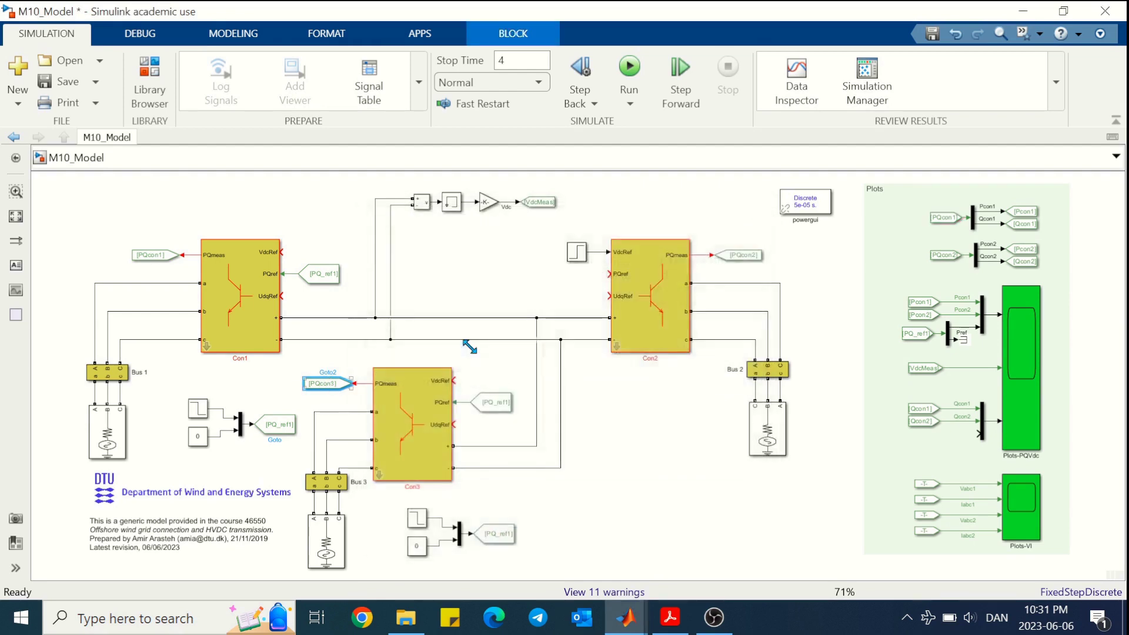
Set the tag of the From block feeding Con3's PQref input to PQ_ref3.
{"action": "double_click", "coordinate": [491, 403]}
{"action": "double_click", "coordinate": [640, 407]}
{"action": "left_click", "coordinate": [640, 407]}
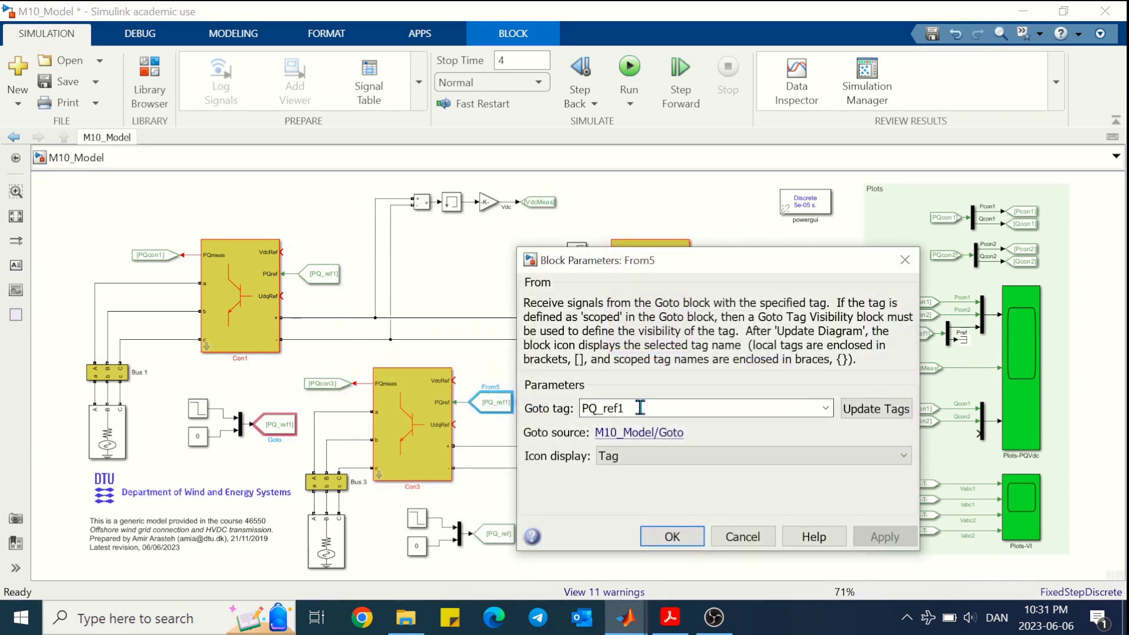
{"action": "key", "text": "BackSpace"}
{"action": "type", "text": "3"}
{"action": "key", "text": "Return"}
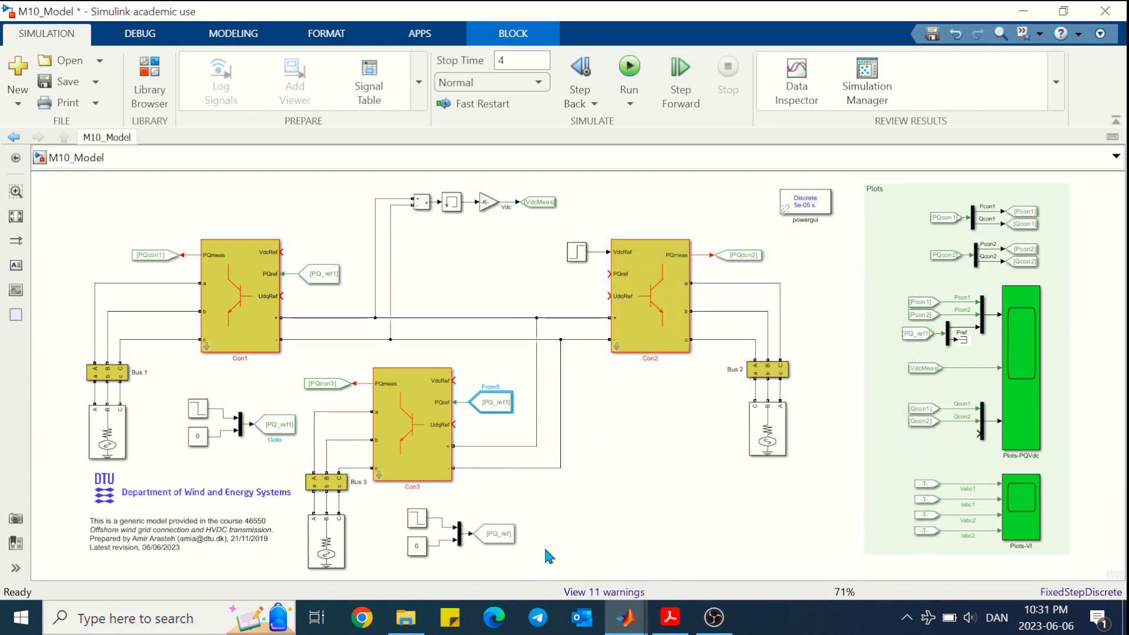
Set the tag of the Goto block after Con3's power reference mux to PQ_ref3.
{"action": "left_click", "coordinate": [500, 533]}
{"action": "double_click", "coordinate": [501, 533]}
{"action": "double_click", "coordinate": [639, 384]}
{"action": "left_click", "coordinate": [638, 385]}
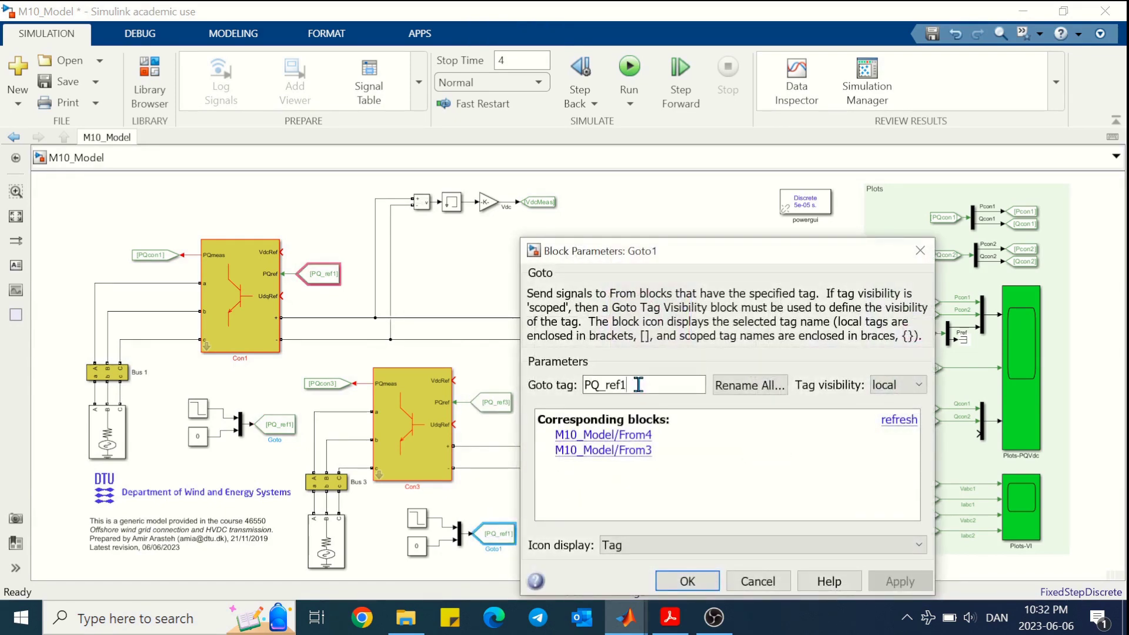
{"action": "key", "text": "BackSpace"}
{"action": "type", "text": "3"}
{"action": "key", "text": "Return"}
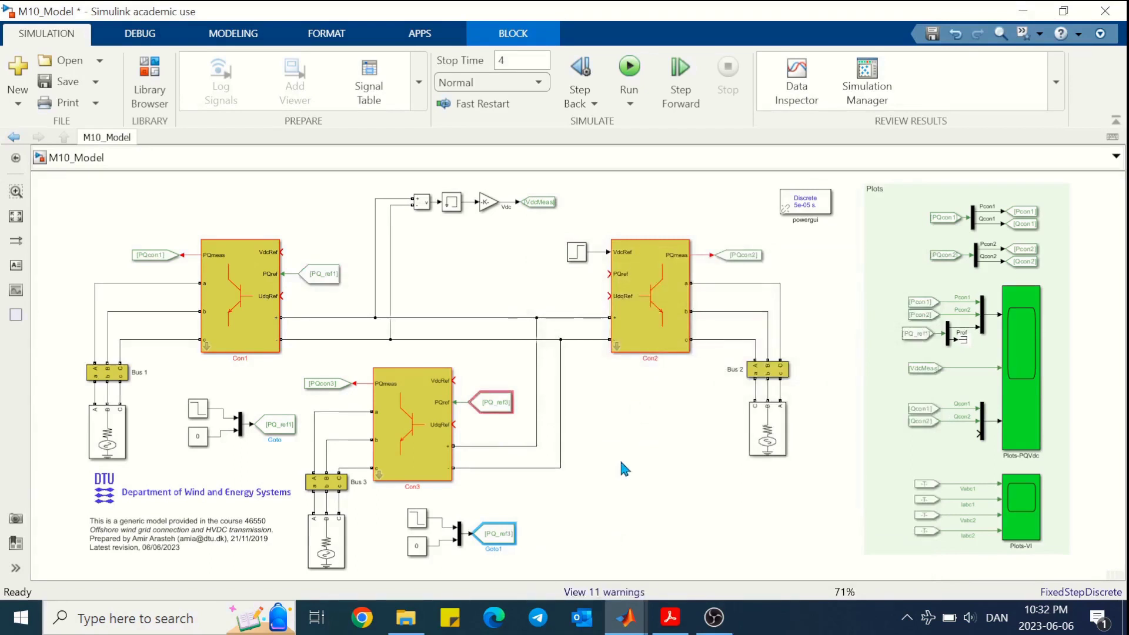
{"action": "left_click", "coordinate": [622, 467]}
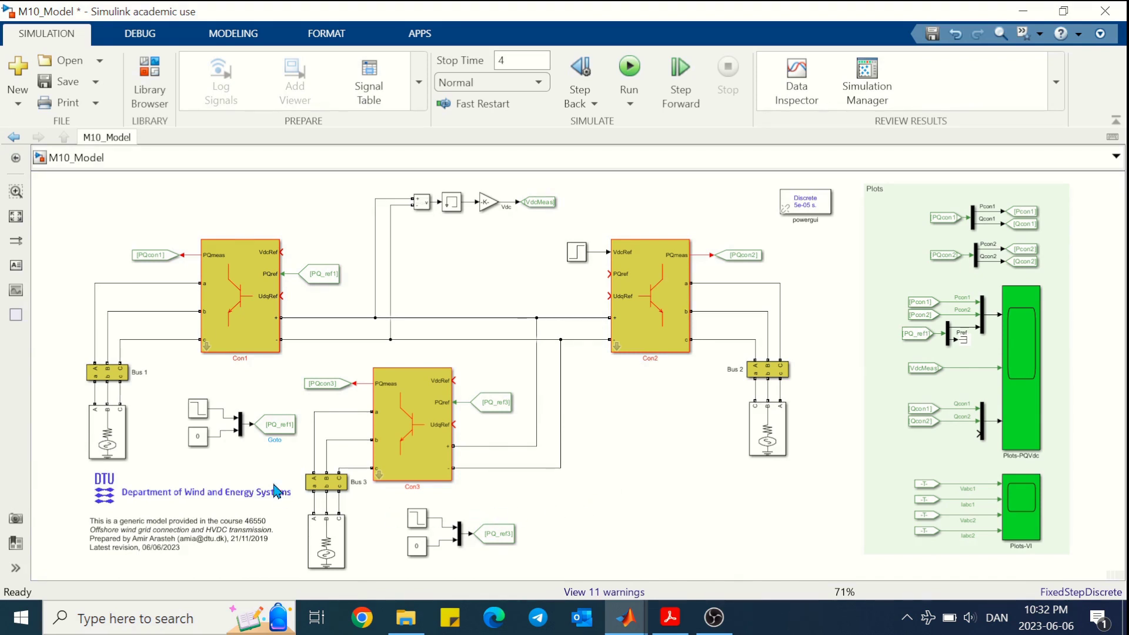
Move Con1's power reference Step, constant, mux and PQ_ref1 Goto blocks to the free space above Con1.
{"action": "left_click", "coordinate": [198, 436]}
{"action": "left_click_drag", "start_coordinate": [298, 453], "coordinate": [182, 395]}
{"action": "left_click_drag", "start_coordinate": [284, 431], "coordinate": [287, 212]}
{"action": "left_click", "coordinate": [303, 397]}
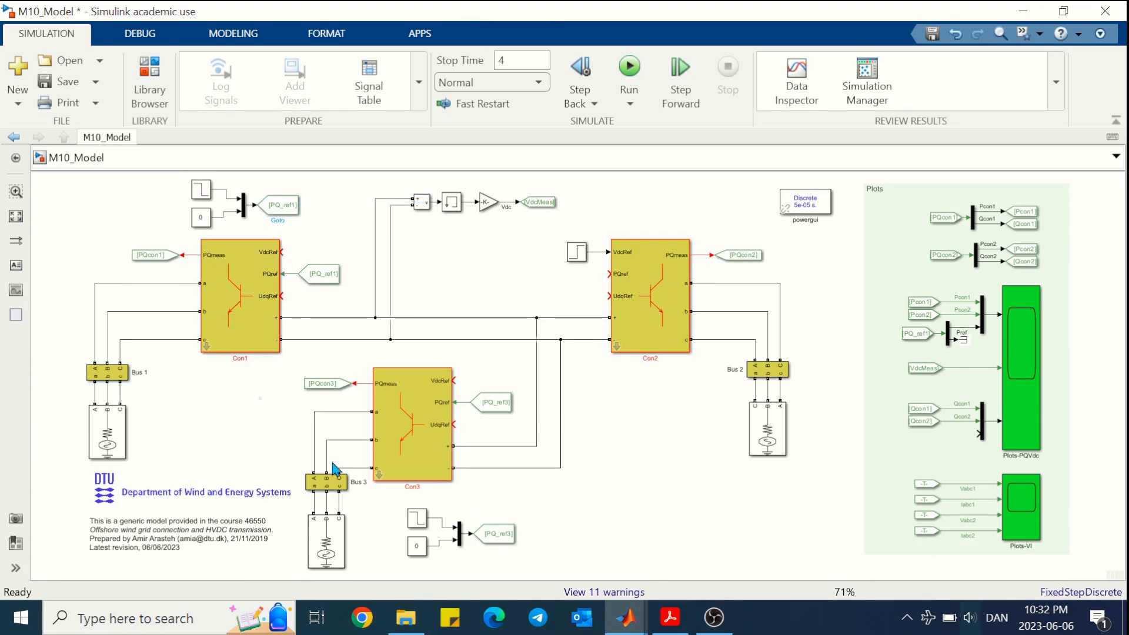
Create From blocks for PQ_ref3 and PQcon3, match their sizes and place them beside the Plots area.
{"action": "left_click", "coordinate": [322, 384]}
{"action": "key", "text": "ctrl+c"}
{"action": "key", "text": "ctrl+v"}
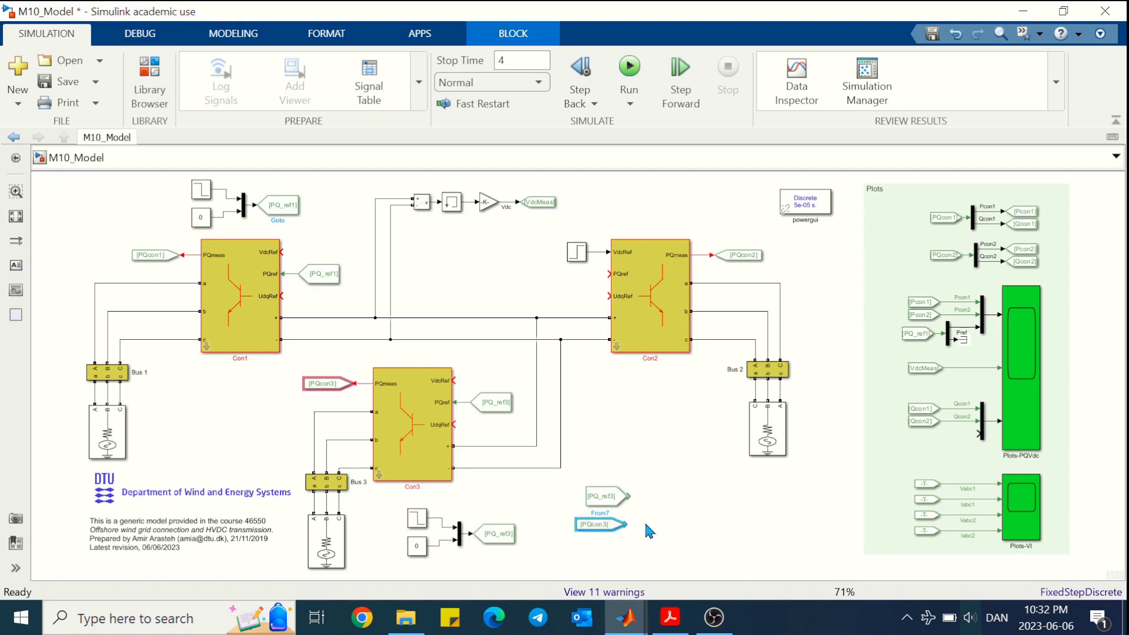
{"action": "left_click", "coordinate": [608, 497]}
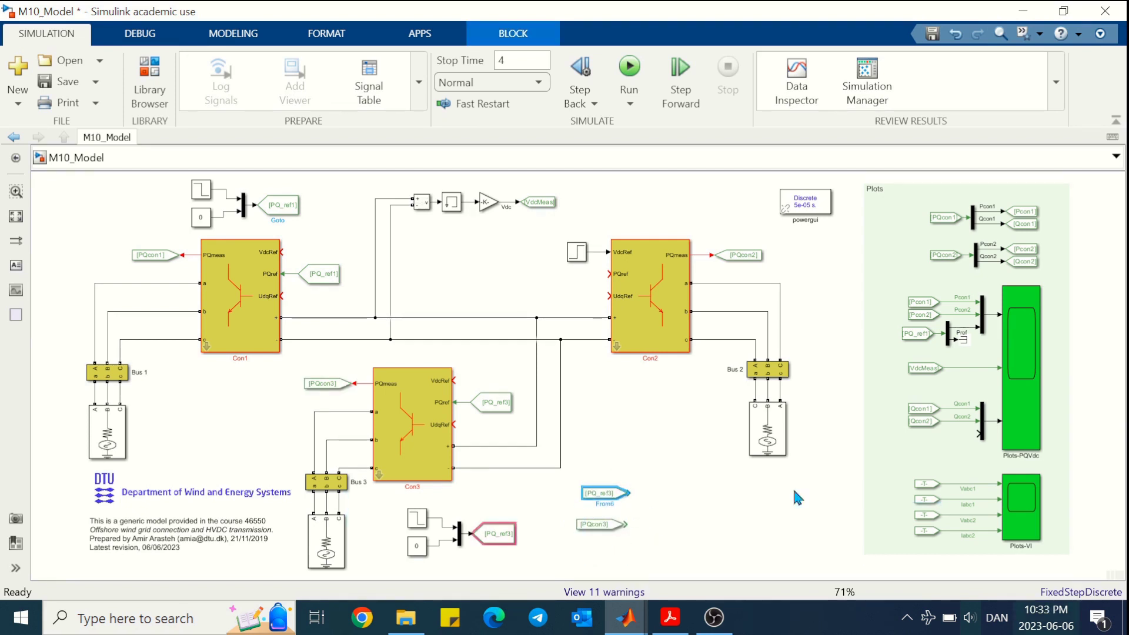
{"action": "left_click_drag", "start_coordinate": [599, 524], "coordinate": [608, 525]}
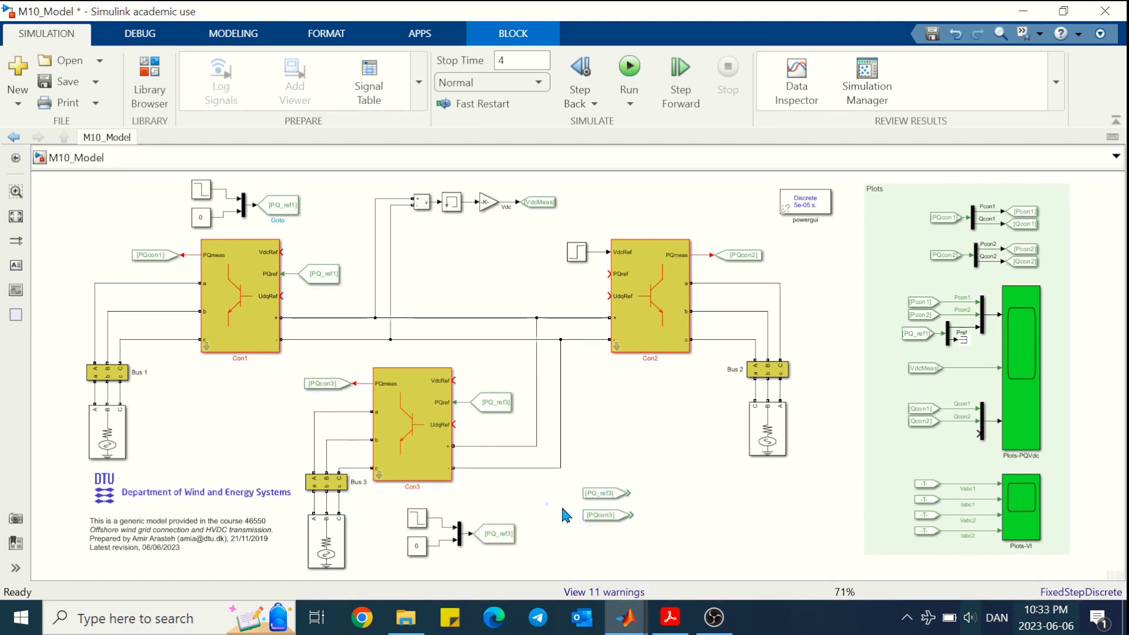
{"action": "left_click_drag", "start_coordinate": [564, 484], "coordinate": [850, 342]}
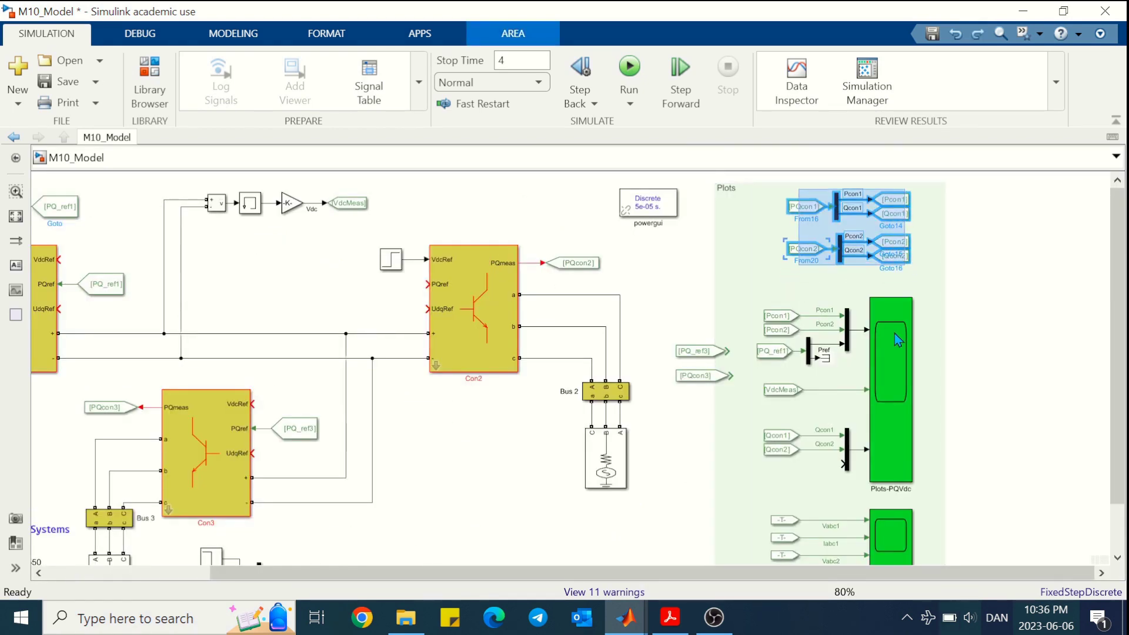
Shift the PQcon1 and PQcon2 demux branches up and extend the Plots area upward to enclose them.
{"action": "key", "text": "ctrl+y"}
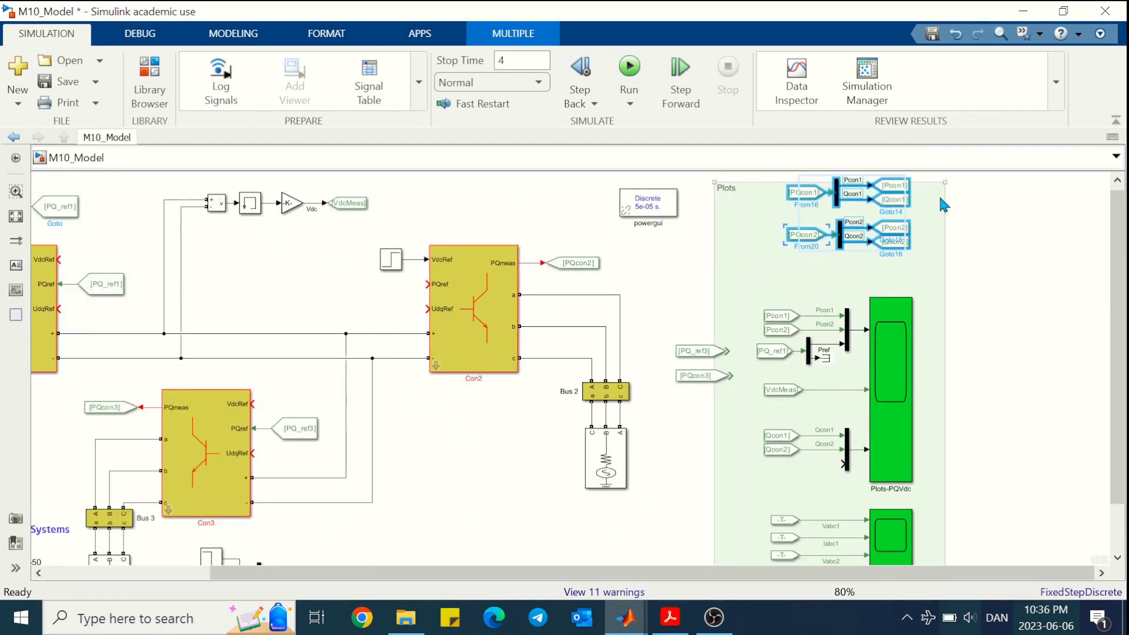
{"action": "left_click_drag", "start_coordinate": [945, 182], "coordinate": [941, 292]}
{"action": "left_click_drag", "start_coordinate": [925, 335], "coordinate": [853, 335]}
{"action": "left_click", "coordinate": [743, 421]}
Duplicate the PQcon2 demux branch with its Goto blocks and place the copy directly beneath the original in the Plots area.
{"action": "left_click_drag", "start_coordinate": [743, 422], "coordinate": [918, 344]}
{"action": "key", "text": "ctrl+c"}
{"action": "key", "text": "ctrl+v"}
{"action": "scroll", "coordinate": [850, 395], "scroll_direction": "up", "scroll_amount": 4}
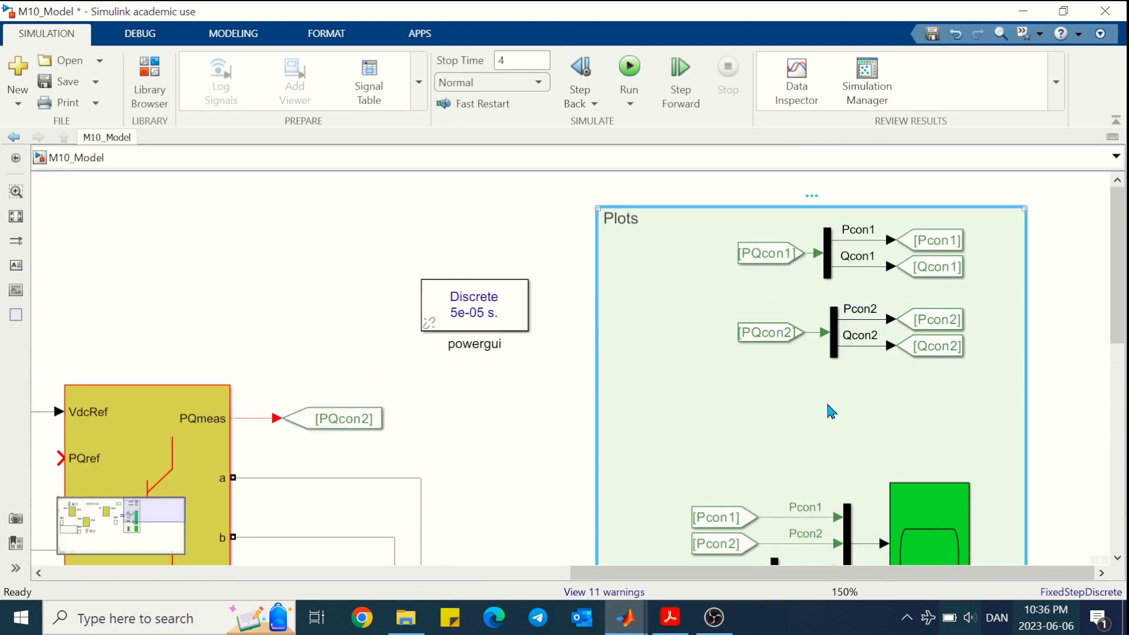
{"action": "left_click_drag", "start_coordinate": [862, 421], "coordinate": [772, 411]}
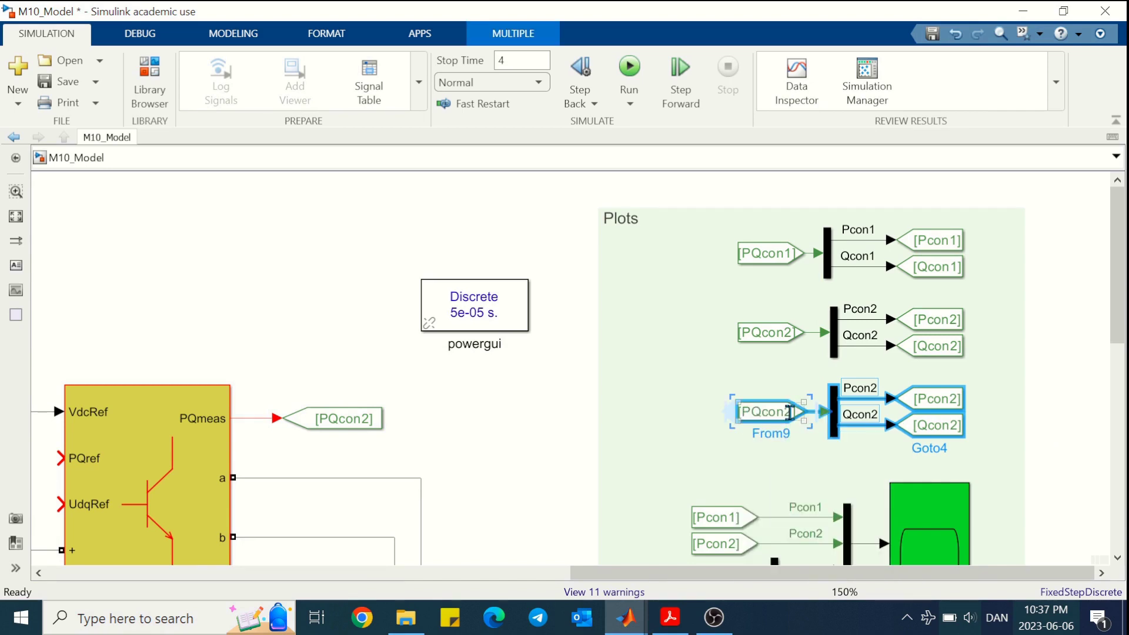
Set the copied branch's From tag to PQcon3 and rename its demux output signals Pcon3 and Qcon3.
{"action": "double_click", "coordinate": [772, 411]}
{"action": "left_click", "coordinate": [474, 421]}
{"action": "key", "text": "BackSpace"}
{"action": "type", "text": "3"}
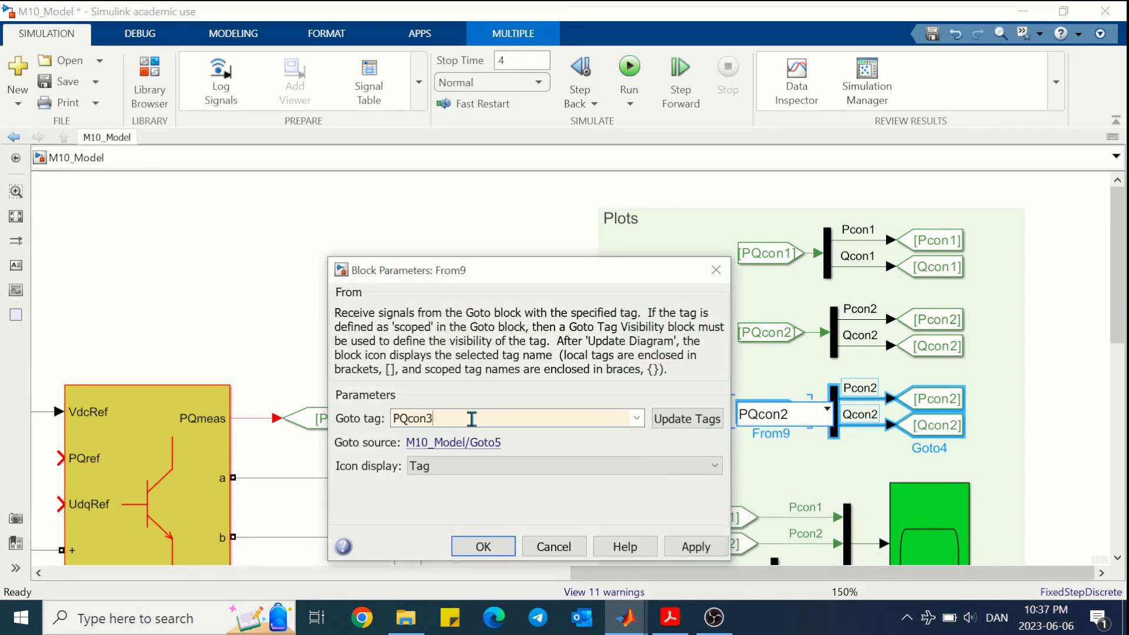
{"action": "left_click", "coordinate": [497, 546]}
{"action": "key", "text": "Delete"}
{"action": "type", "text": "3"}
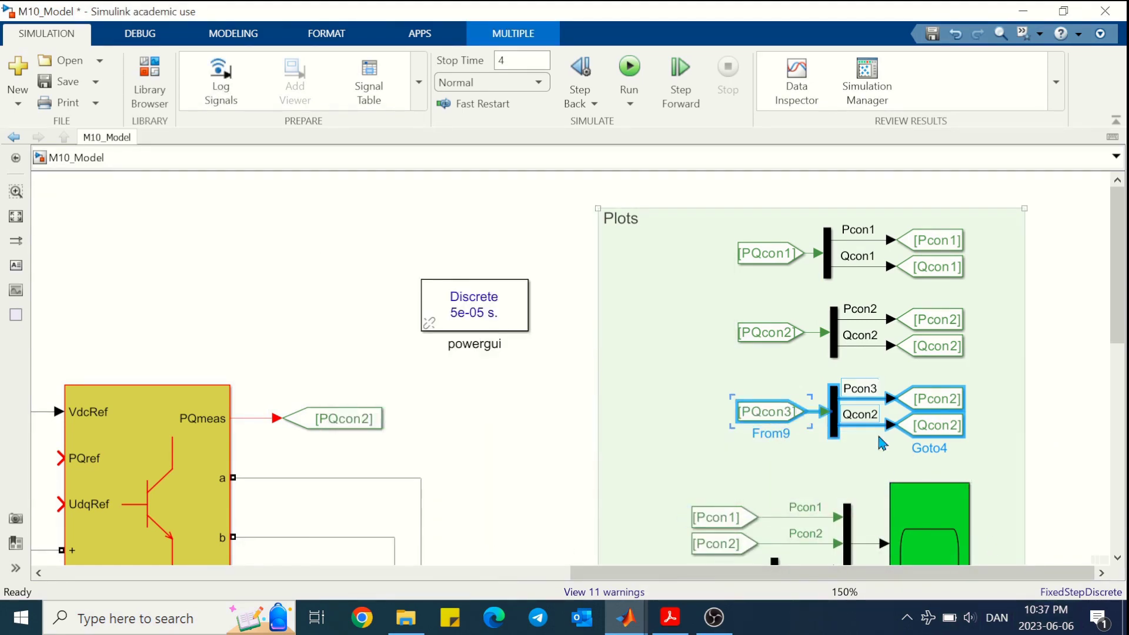
{"action": "left_click", "coordinate": [873, 413]}
{"action": "type", "text": "3"}
Set the tags of the copied branch's two Goto blocks to Pcon3 and Qcon3.
{"action": "double_click", "coordinate": [937, 399]}
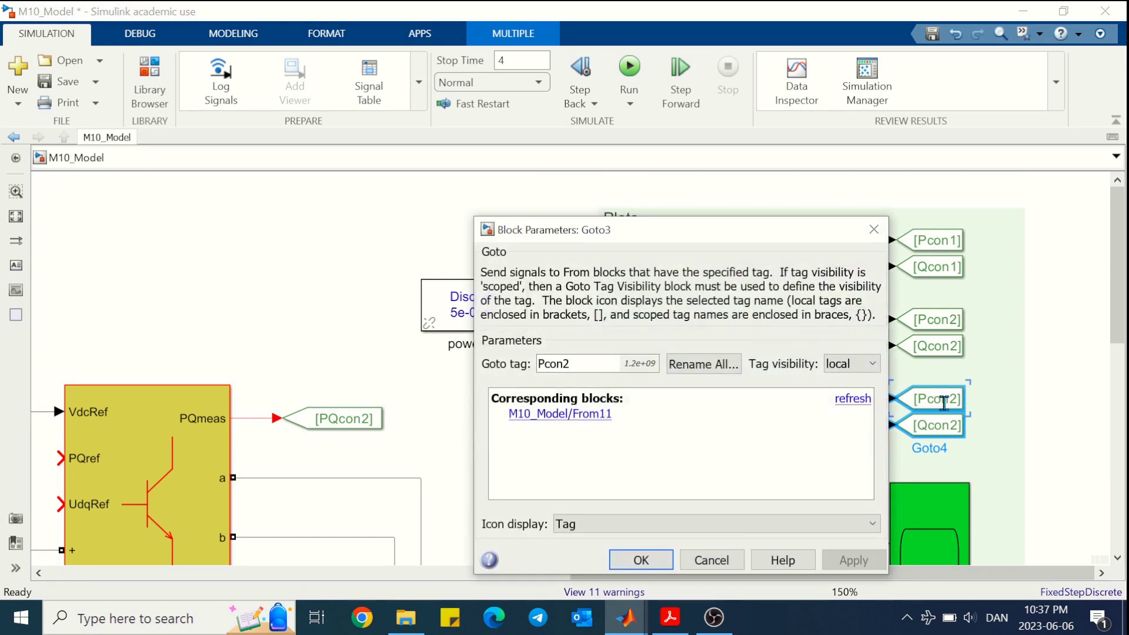
{"action": "double_click", "coordinate": [584, 364]}
{"action": "left_click", "coordinate": [603, 365]}
{"action": "key", "text": "BackSpace"}
{"action": "type", "text": "3"}
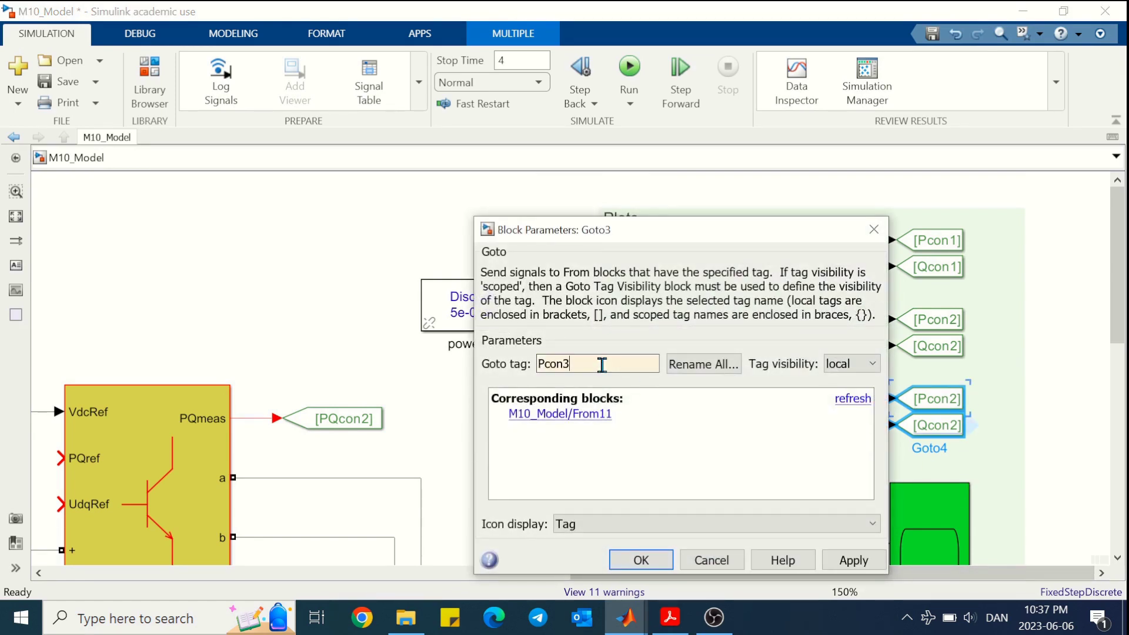
{"action": "key", "text": "Return"}
{"action": "double_click", "coordinate": [937, 425]}
{"action": "left_click", "coordinate": [585, 385]}
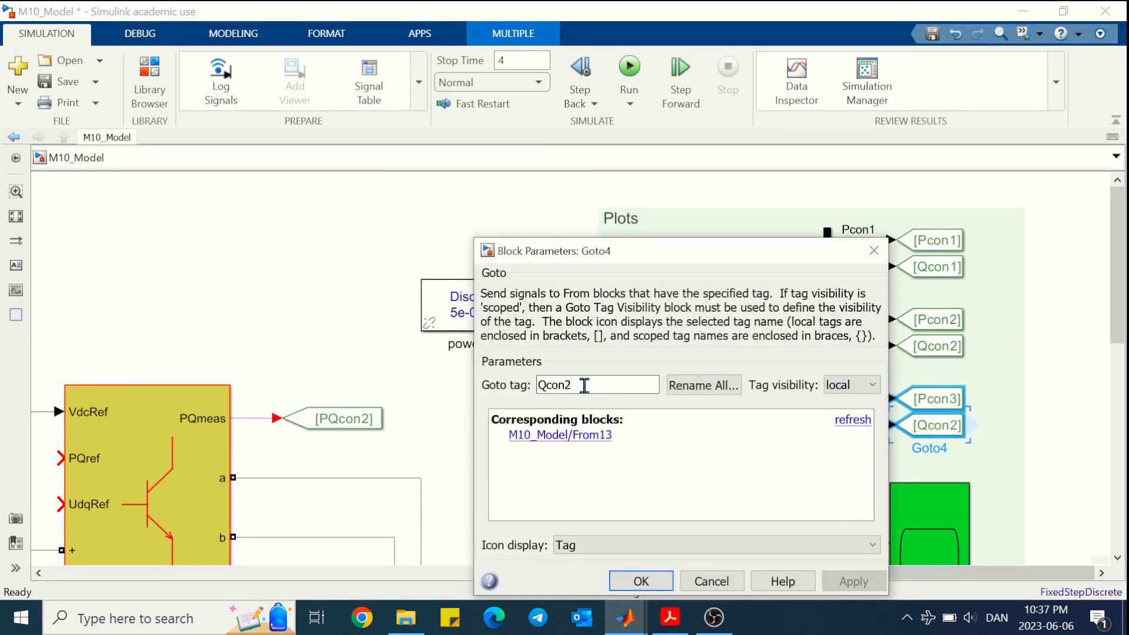
{"action": "key", "text": "BackSpace"}
{"action": "type", "text": "3"}
{"action": "key", "text": "Return"}
Create From blocks for Pcon3 and Qcon3 near the scope inputs and delete the spare PQcon3 From block.
{"action": "scroll", "coordinate": [1115, 313], "scroll_direction": "down", "scroll_amount": 2}
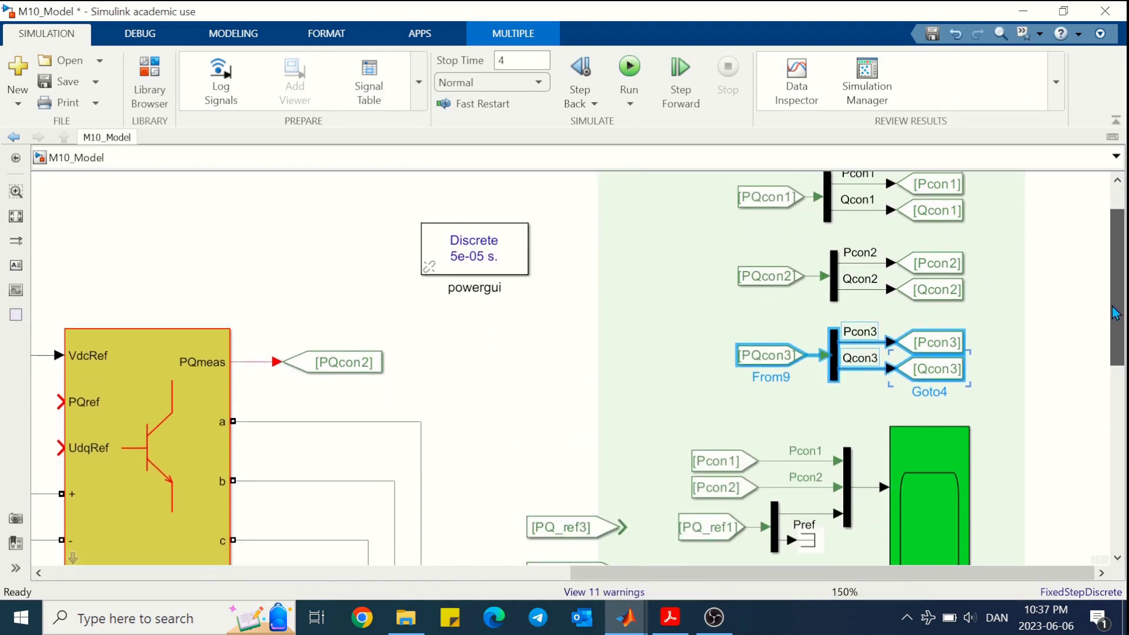
{"action": "scroll", "coordinate": [1116, 314], "scroll_direction": "down", "scroll_amount": 2}
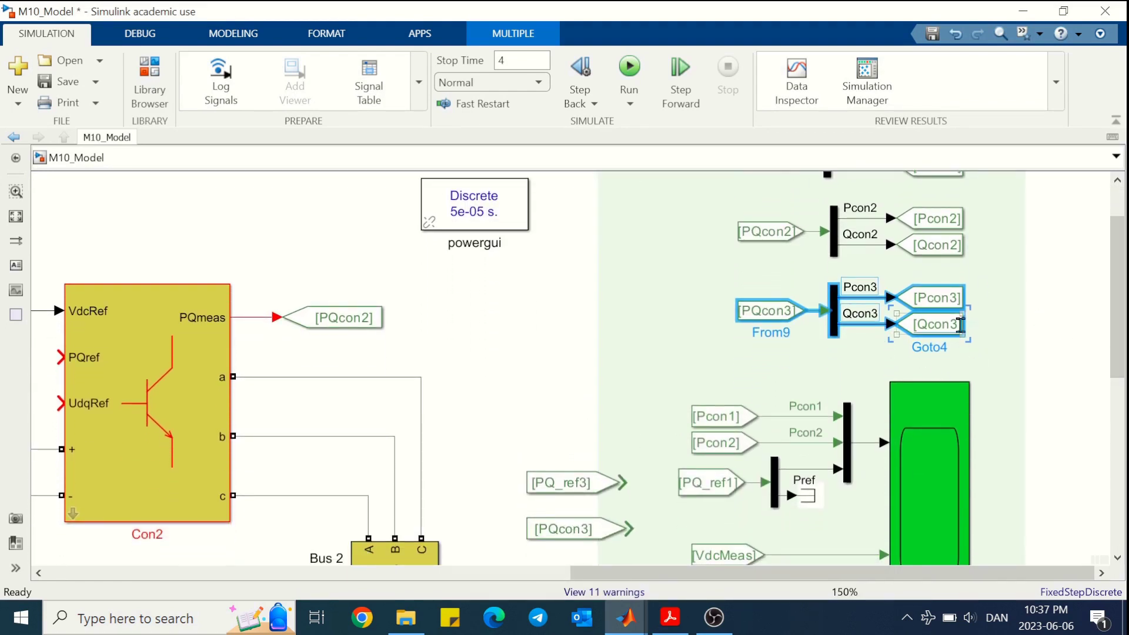
{"action": "left_click_drag", "start_coordinate": [960, 325], "coordinate": [991, 356]}
{"action": "left_click_drag", "start_coordinate": [938, 504], "coordinate": [769, 370]}
{"action": "left_click", "coordinate": [562, 529]}
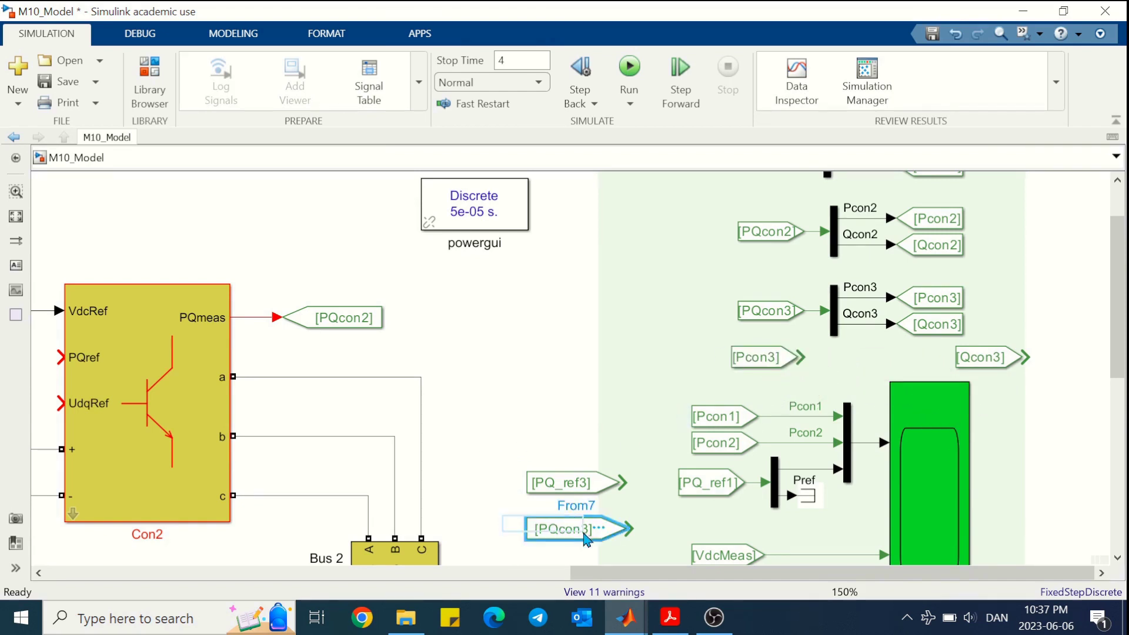
{"action": "key", "text": "Delete"}
Set the active power mux to 5 inputs, lengthen it and connect the repositioned Pcon3 From block to its fourth input.
{"action": "left_click_drag", "start_coordinate": [771, 370], "coordinate": [745, 548]}
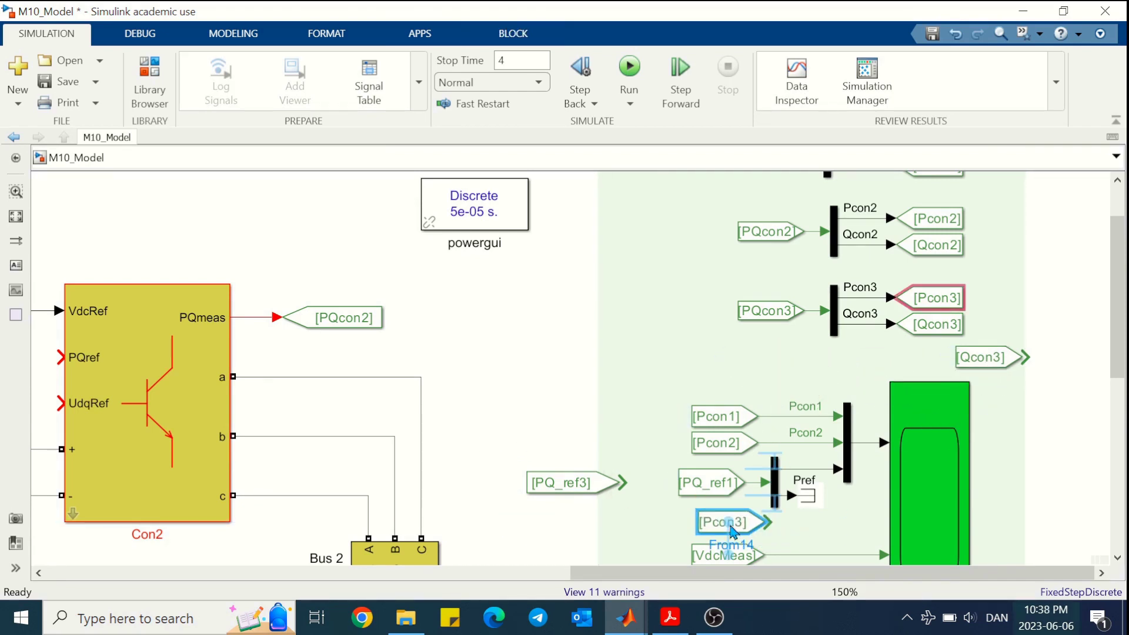
{"action": "double_click", "coordinate": [847, 447]}
{"action": "type", "text": "5"}
{"action": "key", "text": "Return"}
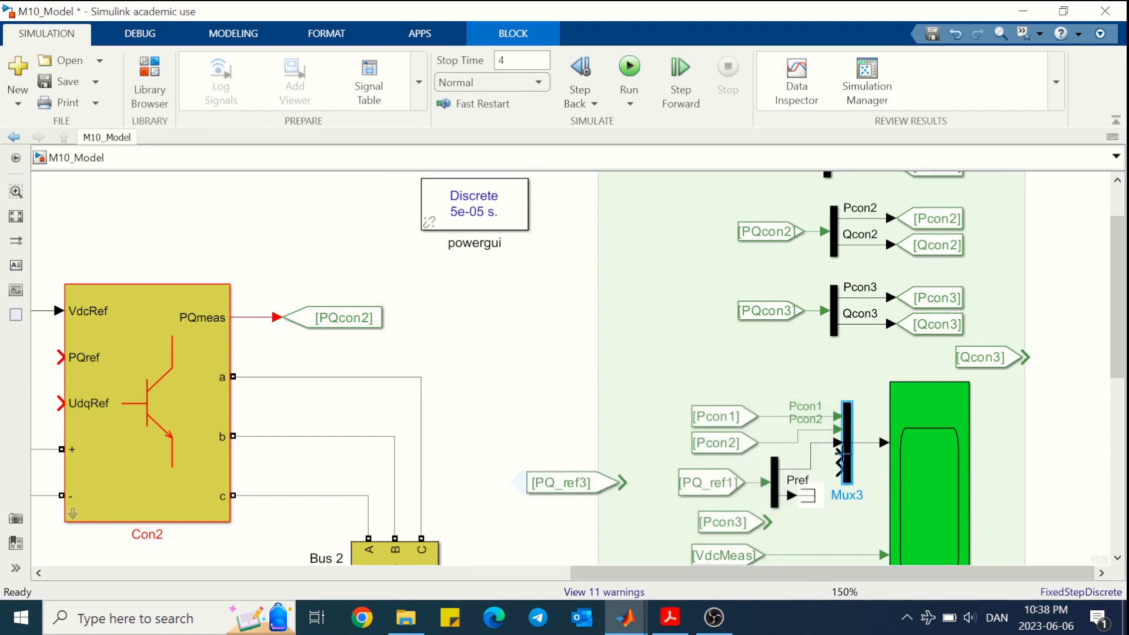
{"action": "left_click_drag", "start_coordinate": [847, 483], "coordinate": [844, 532]}
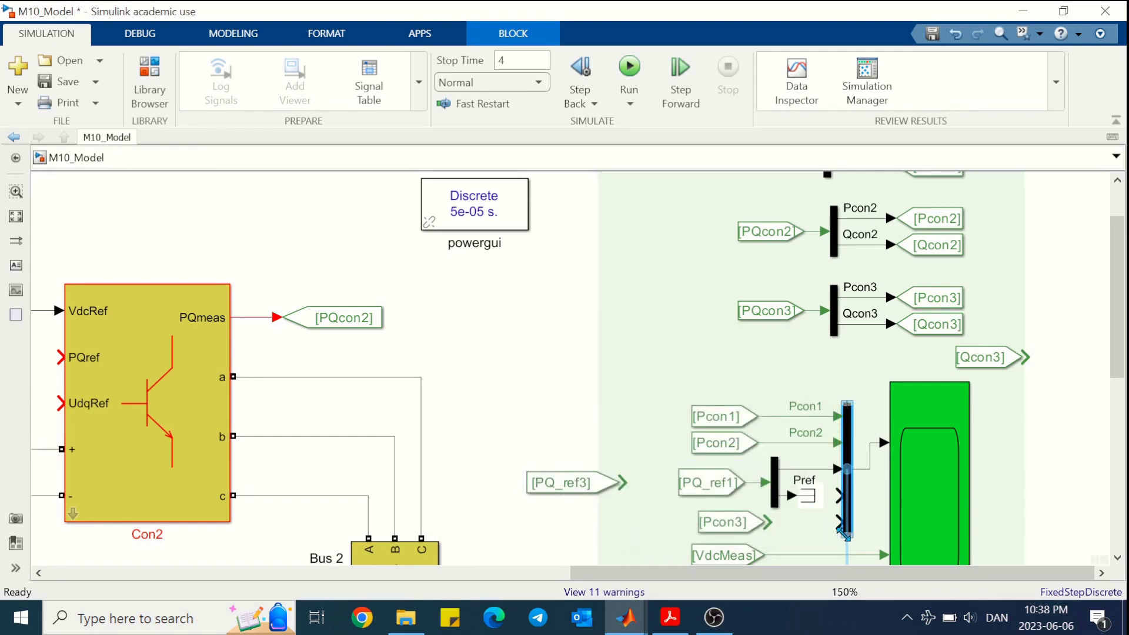
{"action": "left_click", "coordinate": [1004, 475]}
{"action": "left_click_drag", "start_coordinate": [774, 520], "coordinate": [838, 496]}
Connect the Qcon3 From block to the third input of the reactive power mux, label its signal Qcon3 and align the block.
{"action": "scroll", "coordinate": [955, 495], "scroll_direction": "down", "scroll_amount": 5}
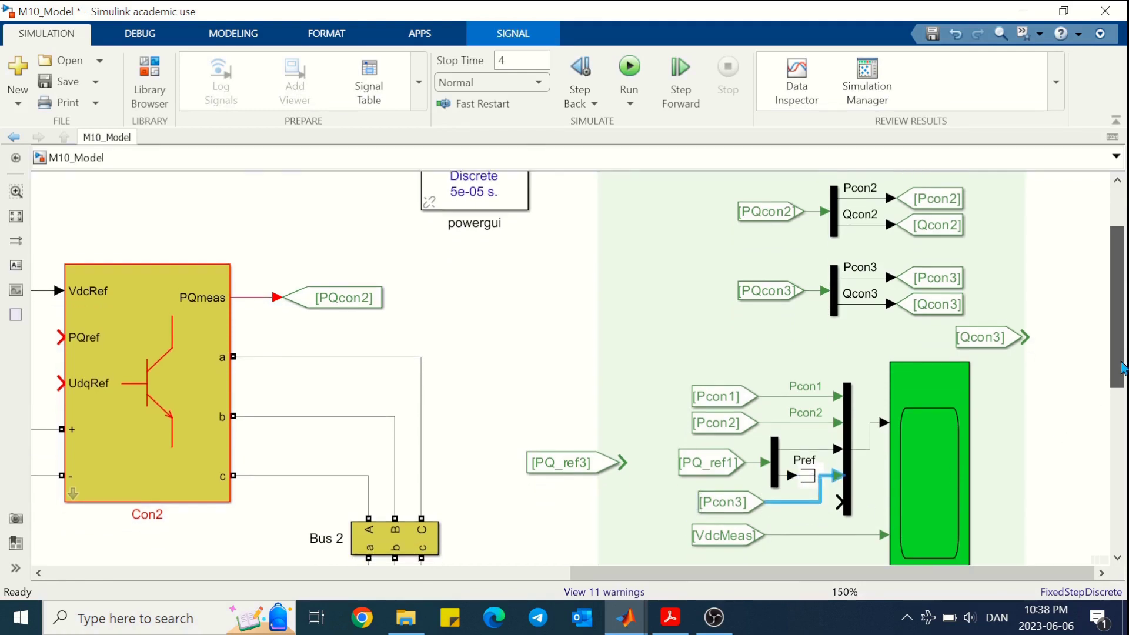
{"action": "scroll", "coordinate": [999, 294], "scroll_direction": "down", "scroll_amount": 1}
{"action": "left_click_drag", "start_coordinate": [1017, 251], "coordinate": [864, 528]}
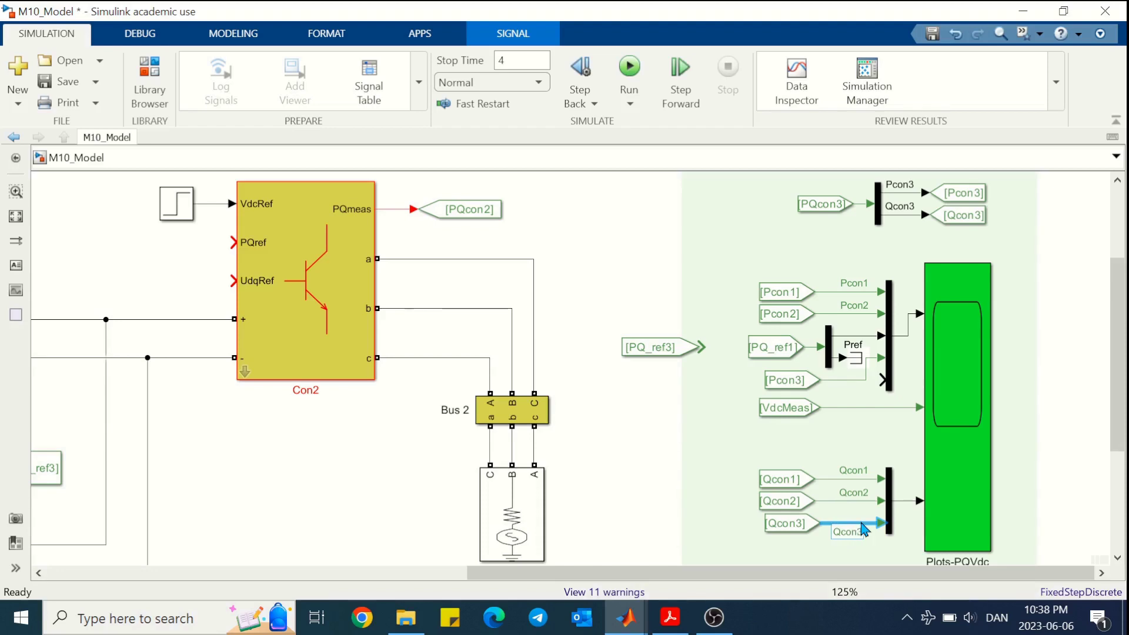
{"action": "left_click", "coordinate": [728, 527]}
{"action": "left_click", "coordinate": [763, 517]}
Label the signal line from the Pcon3 From block as Pcon3.
{"action": "left_click", "coordinate": [755, 444]}
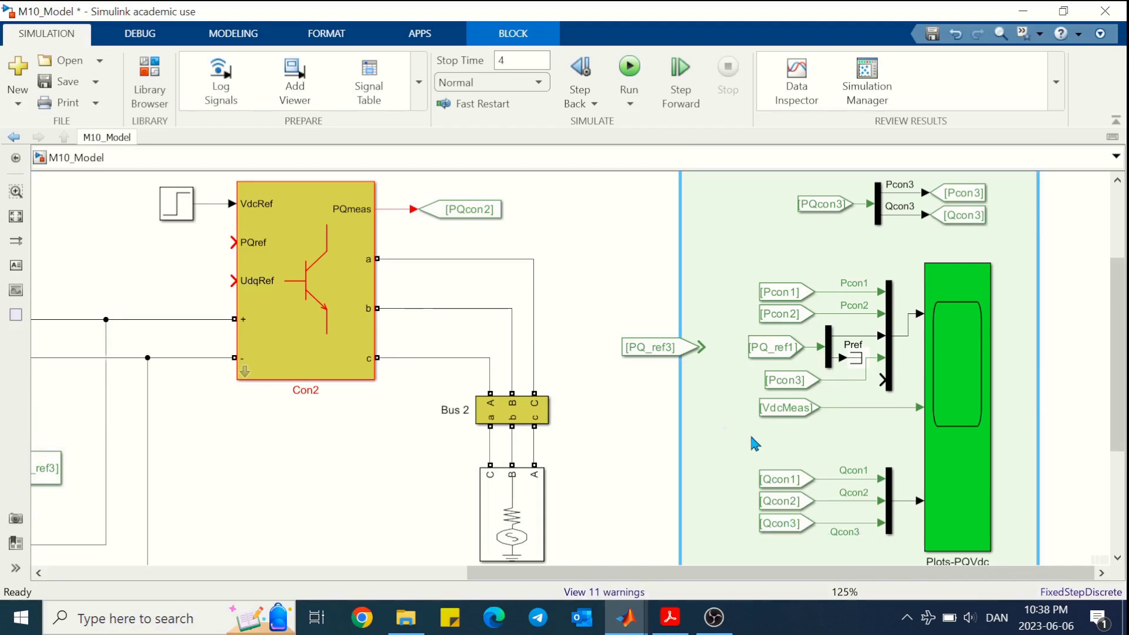
{"action": "double_click", "coordinate": [833, 382]}
{"action": "type", "text": "Pcon3"}
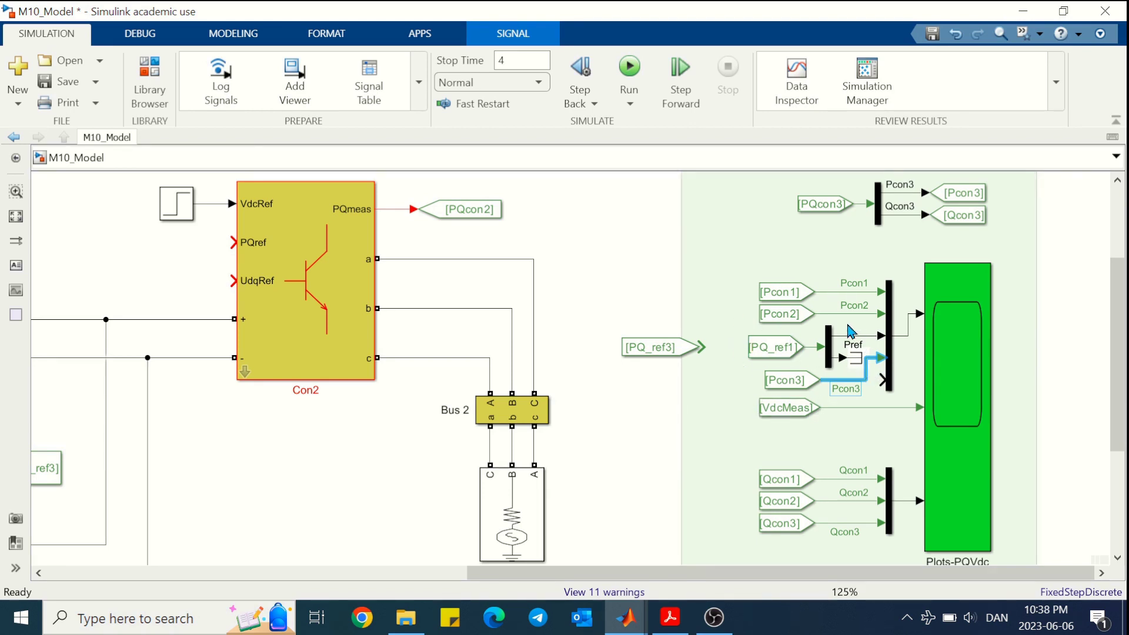
Duplicate the PQ_ref1 demux branch labelled Pref1, connect its first output to the active power mux's fifth input and move VdcMeas down.
{"action": "left_click_drag", "start_coordinate": [862, 325], "coordinate": [794, 365]}
{"action": "key", "text": "ctrl+c"}
{"action": "key", "text": "ctrl+v"}
{"action": "left_click_drag", "start_coordinate": [749, 455], "coordinate": [706, 423]}
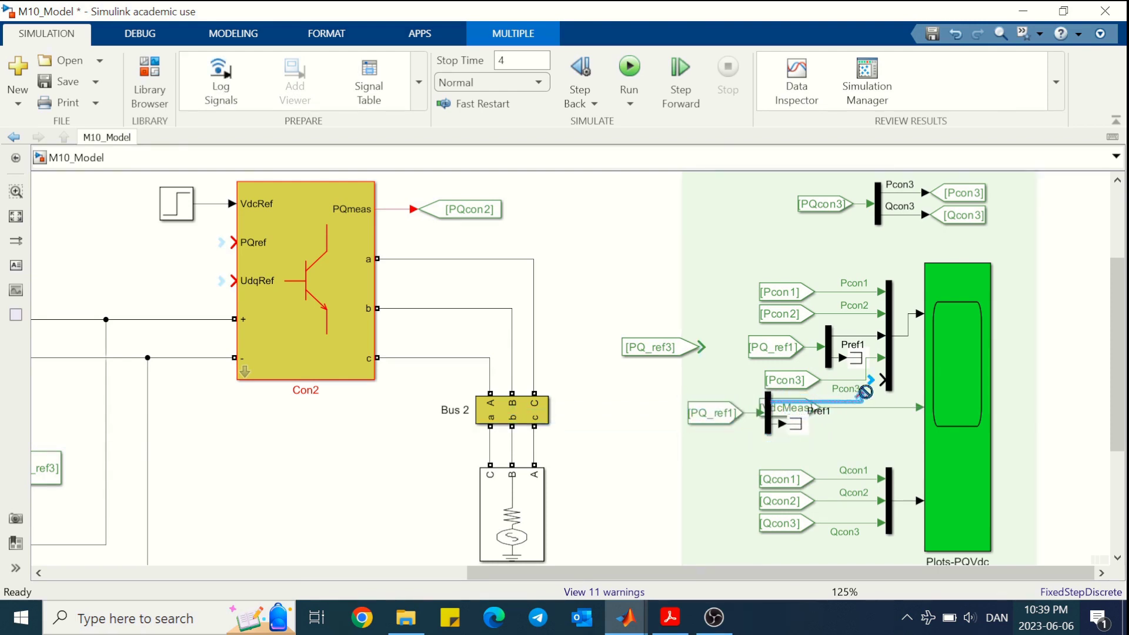
{"action": "left_click_drag", "start_coordinate": [772, 401], "coordinate": [882, 379]}
{"action": "left_click_drag", "start_coordinate": [785, 408], "coordinate": [780, 459]}
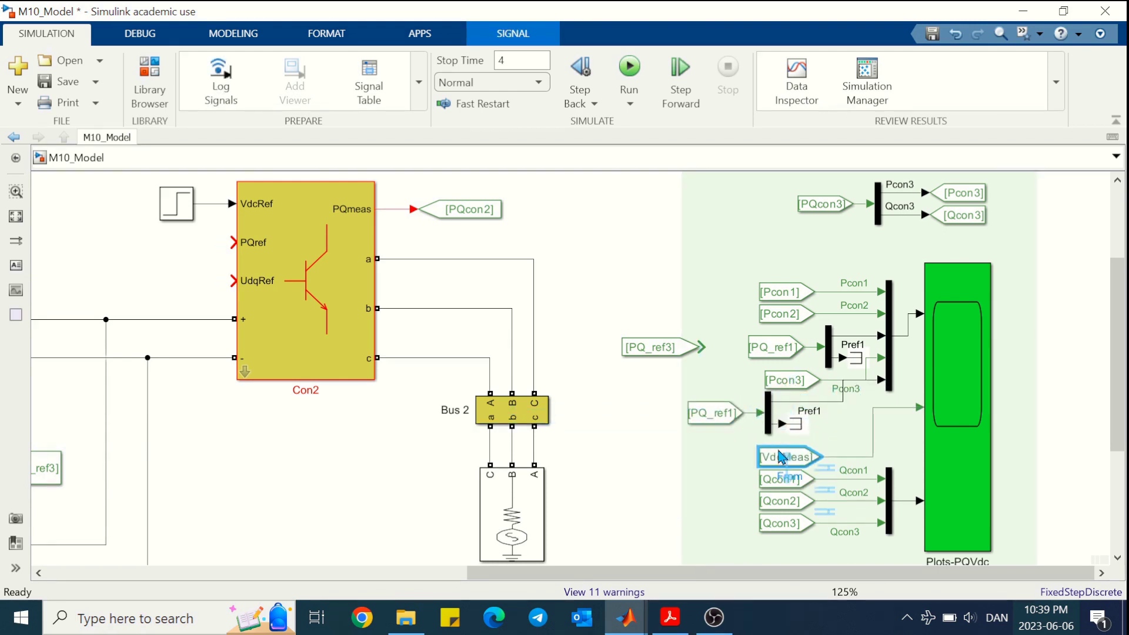
Rename the duplicated reference branch's signal as Pref3 and replace its PQ_ref1 From block with the PQ_ref3 From block.
{"action": "left_click", "coordinate": [800, 402]}
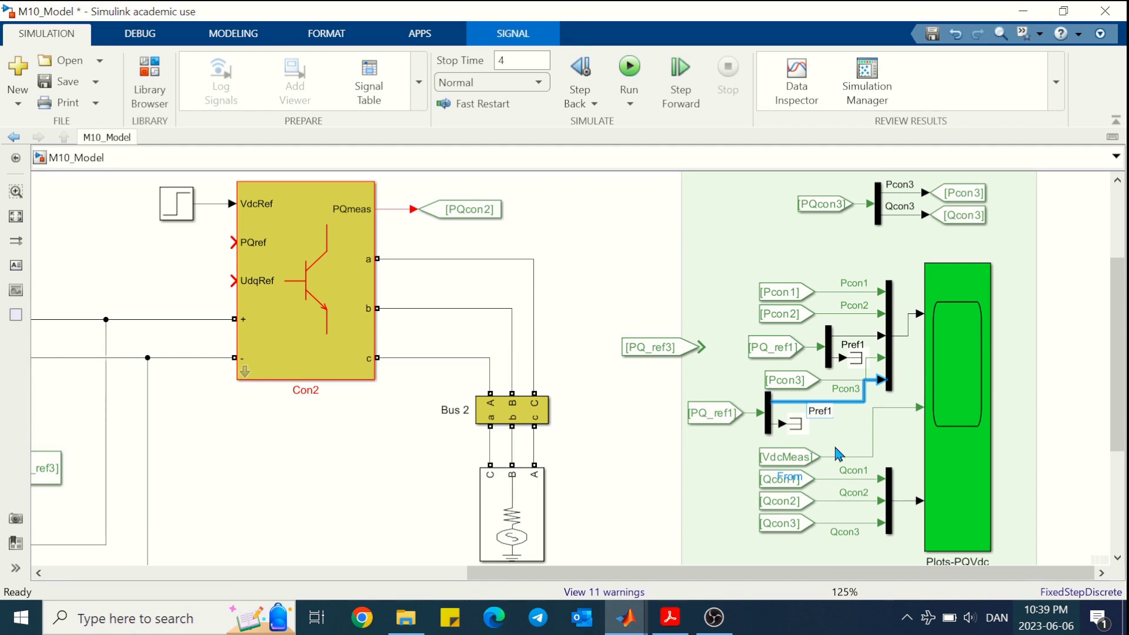
{"action": "key", "text": "F2"}
{"action": "left_click", "coordinate": [712, 413]}
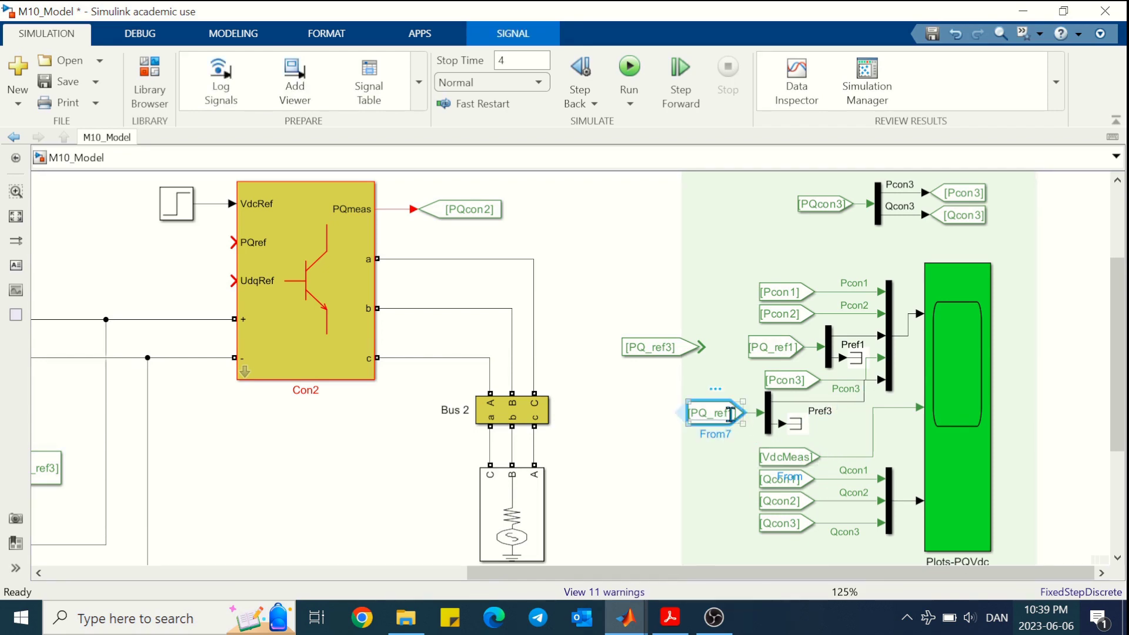
{"action": "key", "text": "Delete"}
{"action": "left_click_drag", "start_coordinate": [653, 347], "coordinate": [697, 412]}
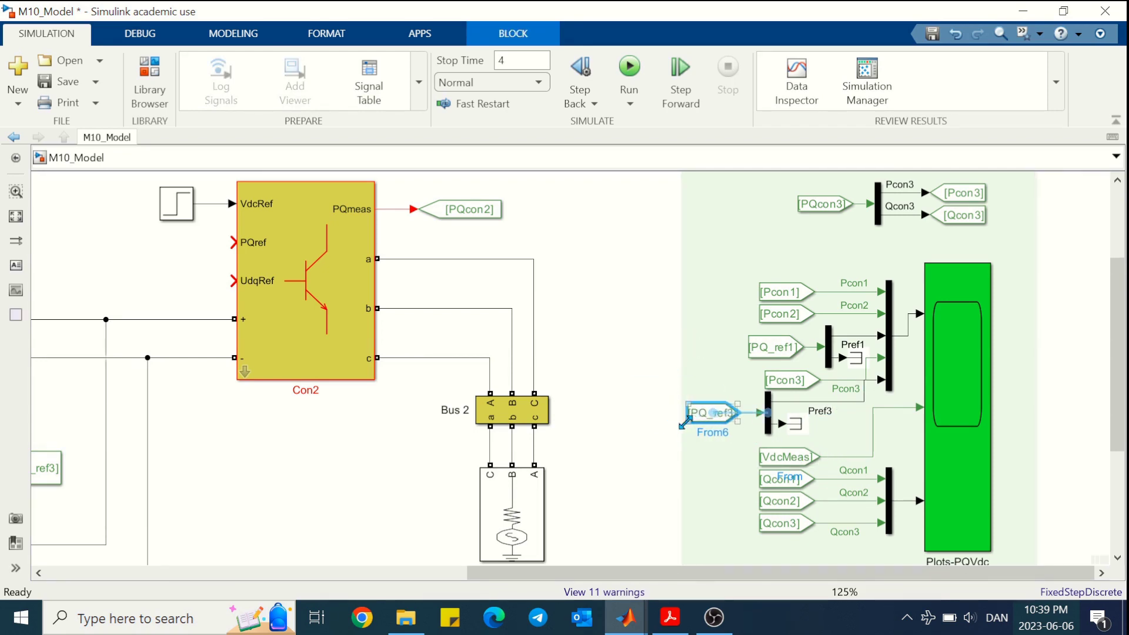
{"action": "left_click", "coordinate": [645, 386]}
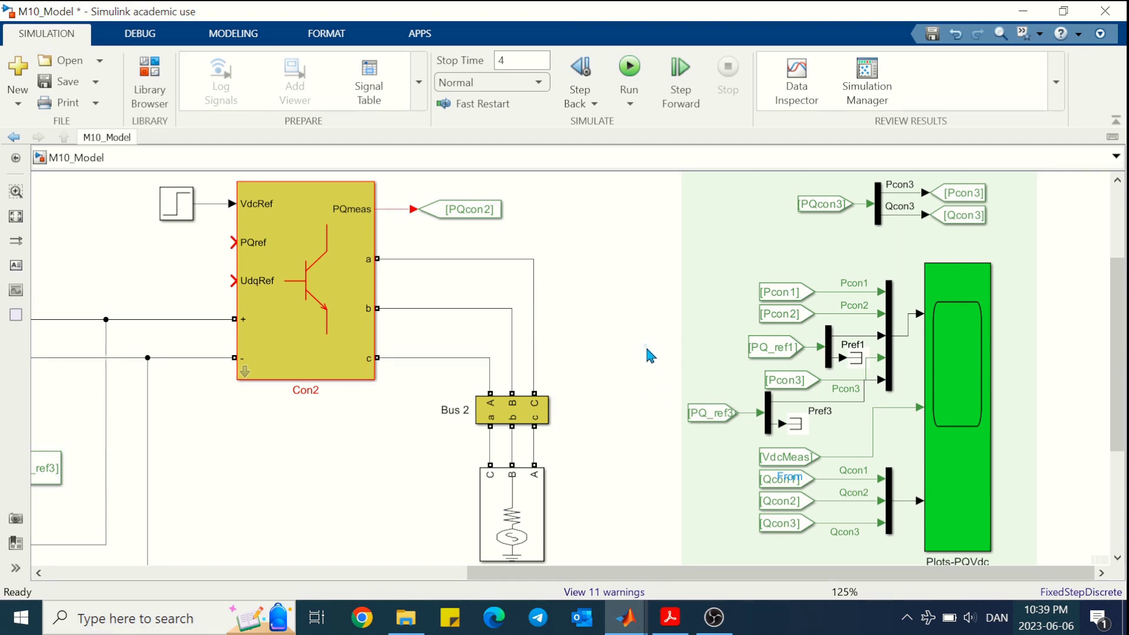
Set Bus 3's voltage signal label to V_B3 and its current signal label to I_B3.
{"action": "key", "text": "space"}
{"action": "double_click", "coordinate": [346, 487]}
{"action": "double_click", "coordinate": [440, 340]}
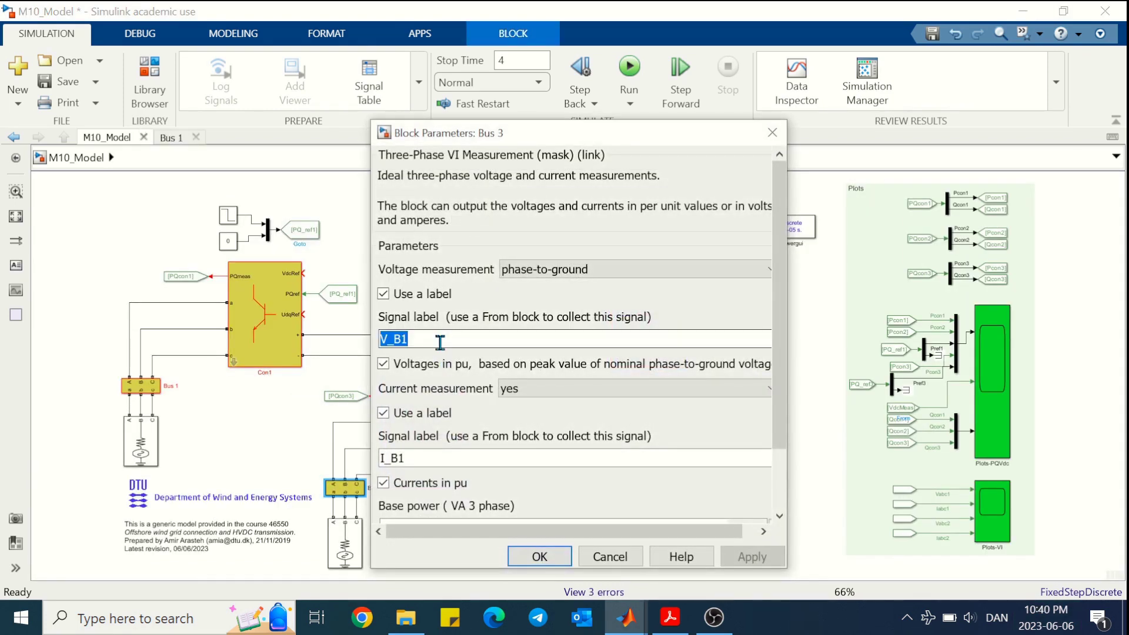
{"action": "type", "text": "V_B3"}
{"action": "double_click", "coordinate": [426, 458]}
{"action": "type", "text": "I_B3"}
{"action": "double_click", "coordinate": [427, 458]}
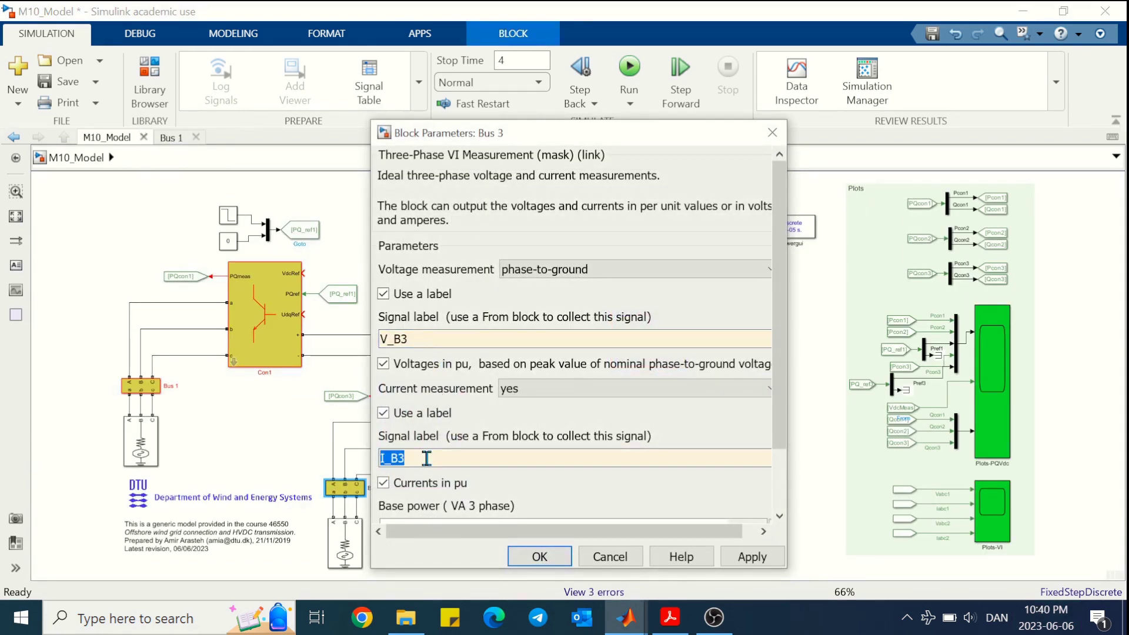
{"action": "key", "text": "Return"}
Run the simulation and open the Plots-PQVdc scope.
{"action": "left_click", "coordinate": [630, 70]}
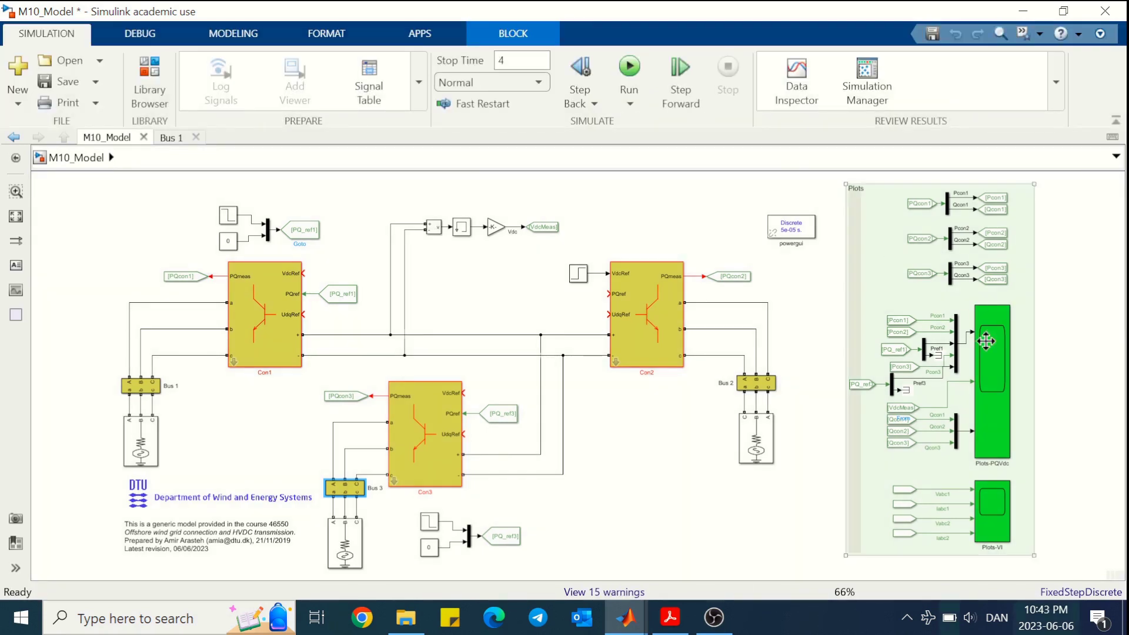
{"action": "left_click", "coordinate": [994, 363]}
{"action": "double_click", "coordinate": [996, 363]}
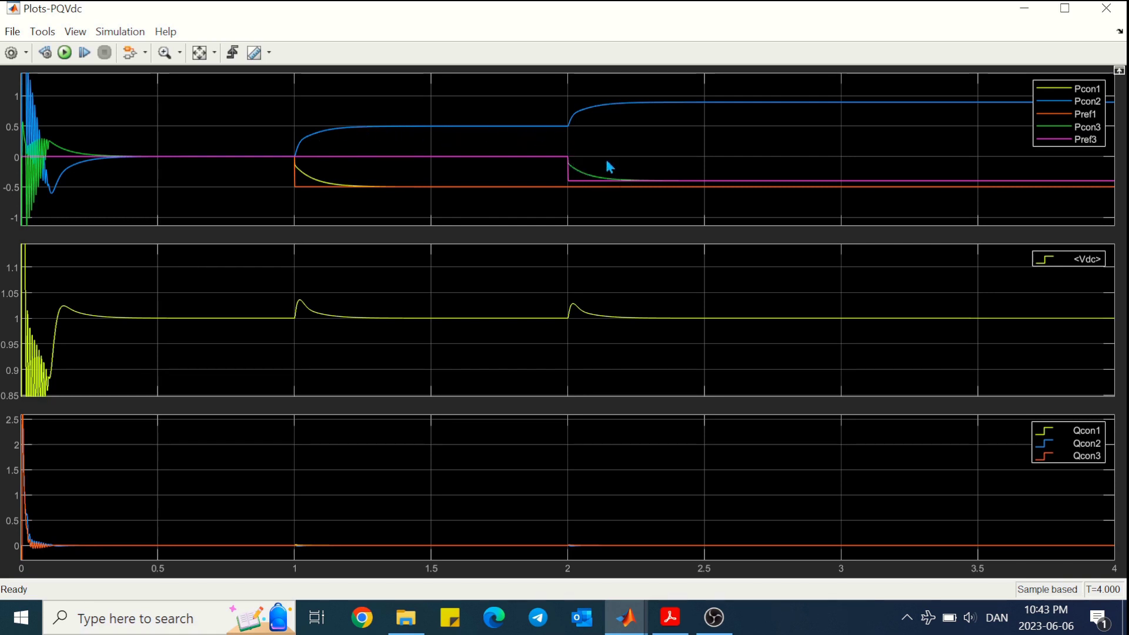
Isolate the Qcon3 and Qcon1 curves in the reactive power plot, restore all three curves and put the scope away.
{"action": "left_click", "coordinate": [1044, 432]}
{"action": "left_click", "coordinate": [1043, 444]}
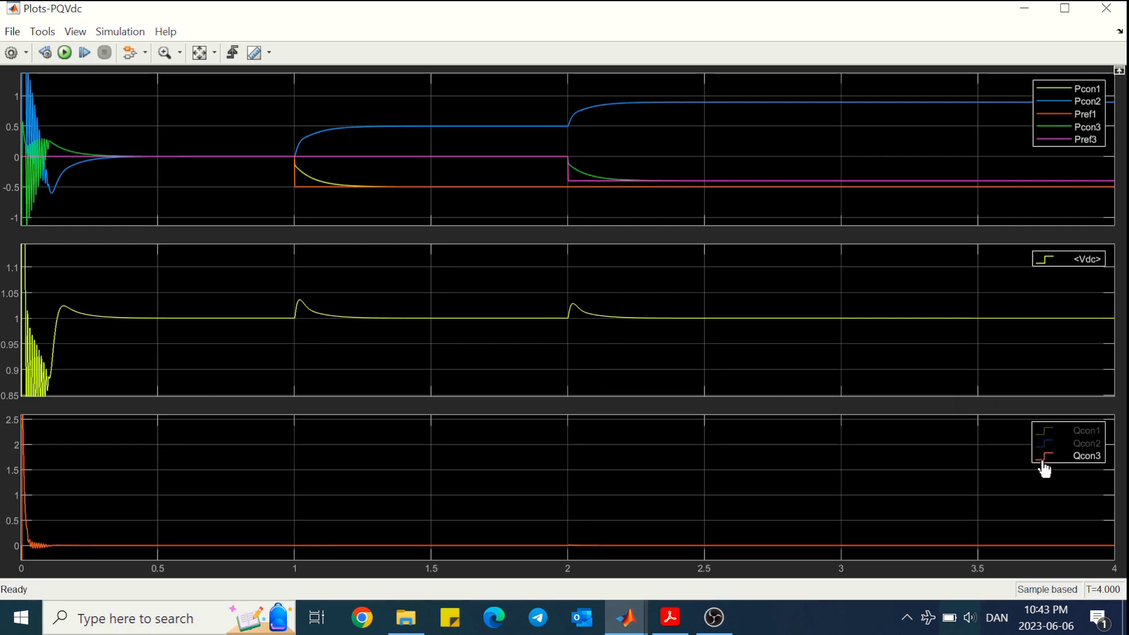
{"action": "left_click", "coordinate": [1044, 465]}
{"action": "left_click", "coordinate": [1039, 429]}
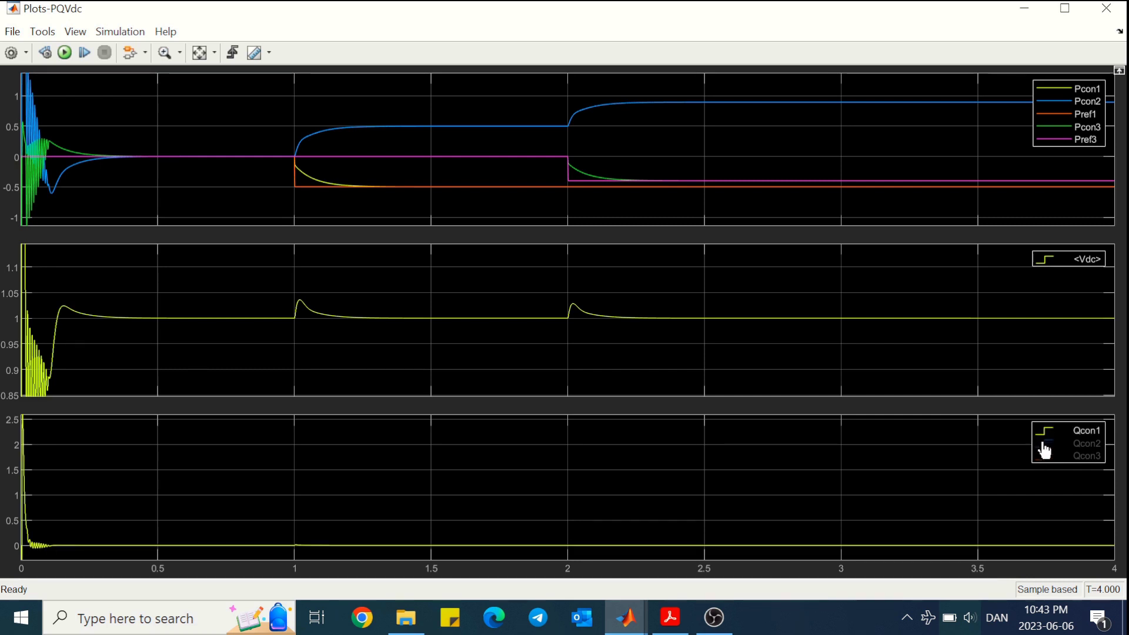
{"action": "left_click", "coordinate": [1045, 447]}
{"action": "left_click", "coordinate": [1044, 461]}
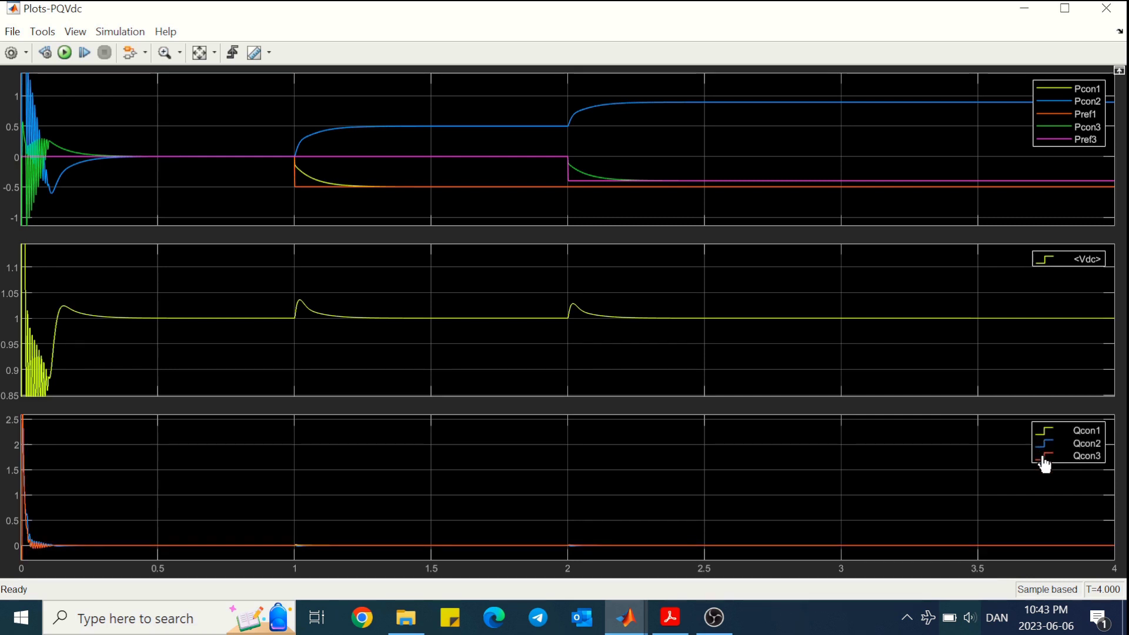
{"action": "left_click", "coordinate": [1024, 8]}
Configure the Plots-VI scope with 6 input ports and a display layout of two rows by three columns.
{"action": "double_click", "coordinate": [903, 489]}
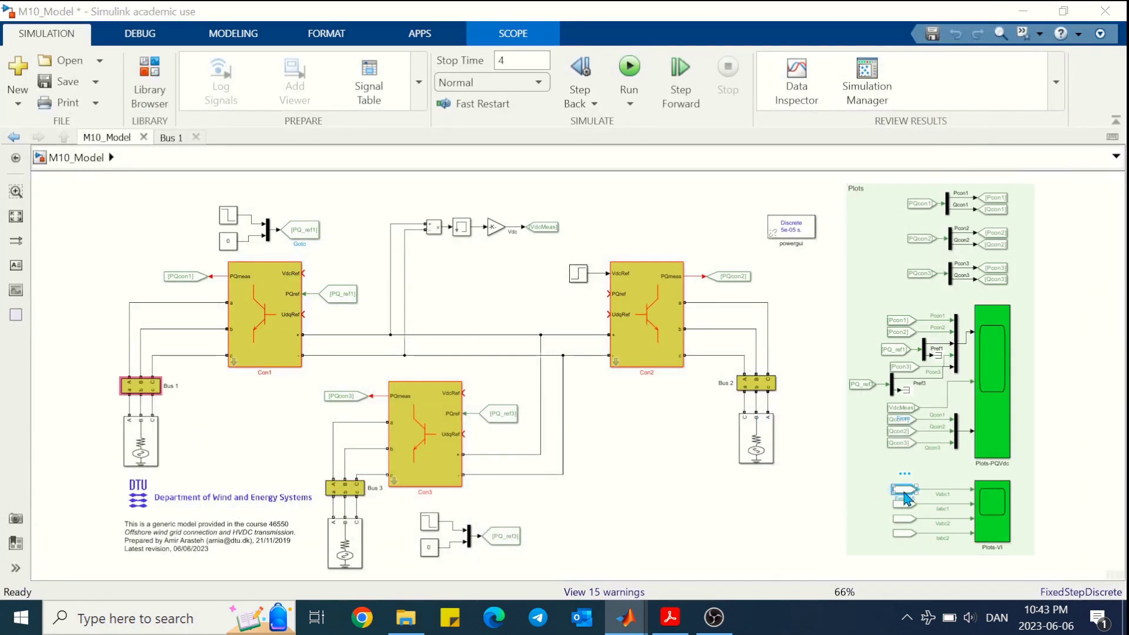
{"action": "left_click", "coordinate": [639, 582]}
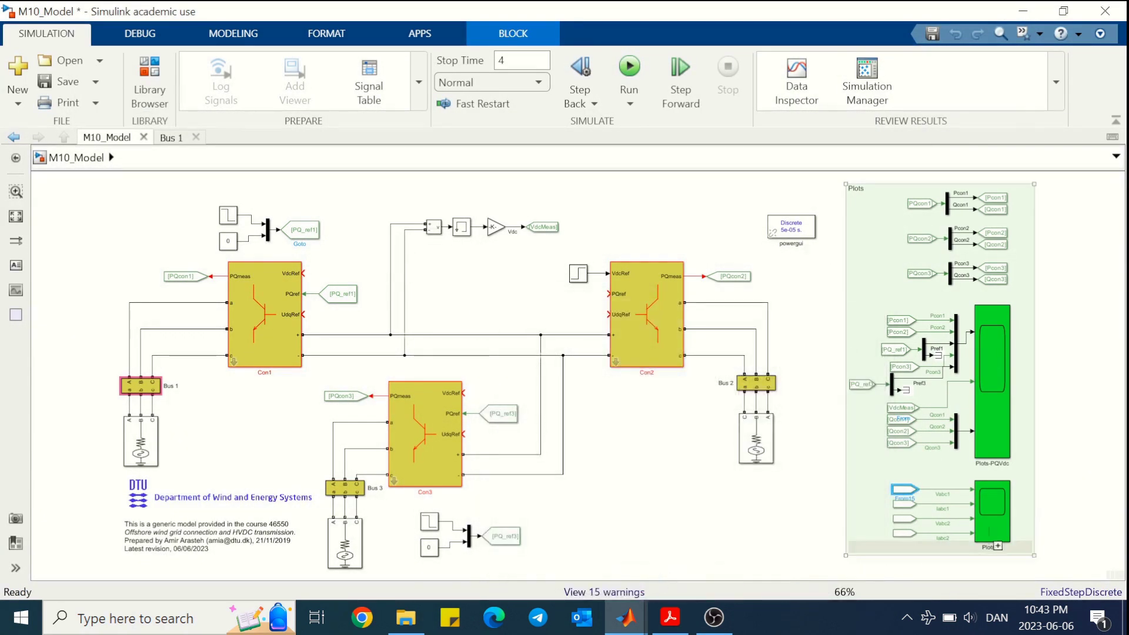
{"action": "left_click", "coordinate": [1001, 507]}
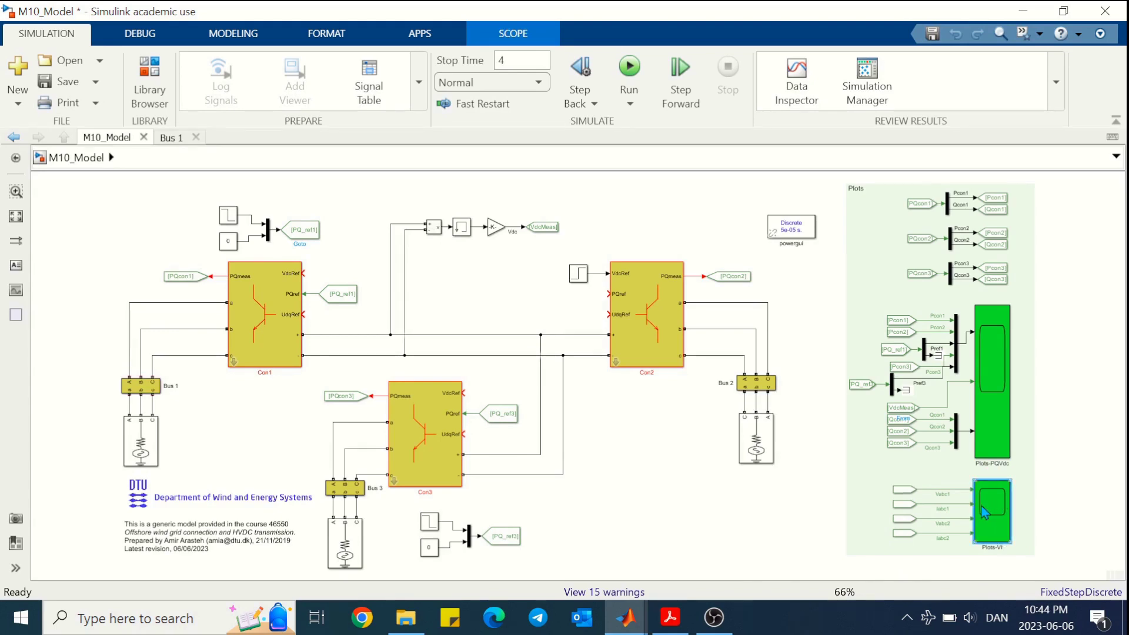
{"action": "double_click", "coordinate": [998, 513]}
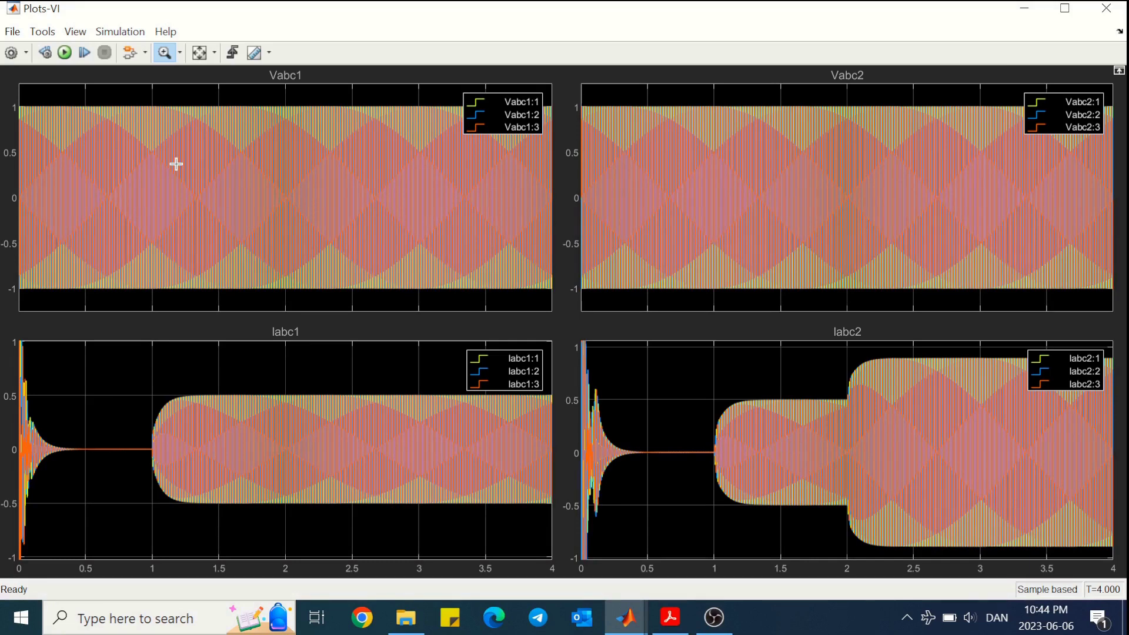
{"action": "left_click", "coordinate": [11, 54]}
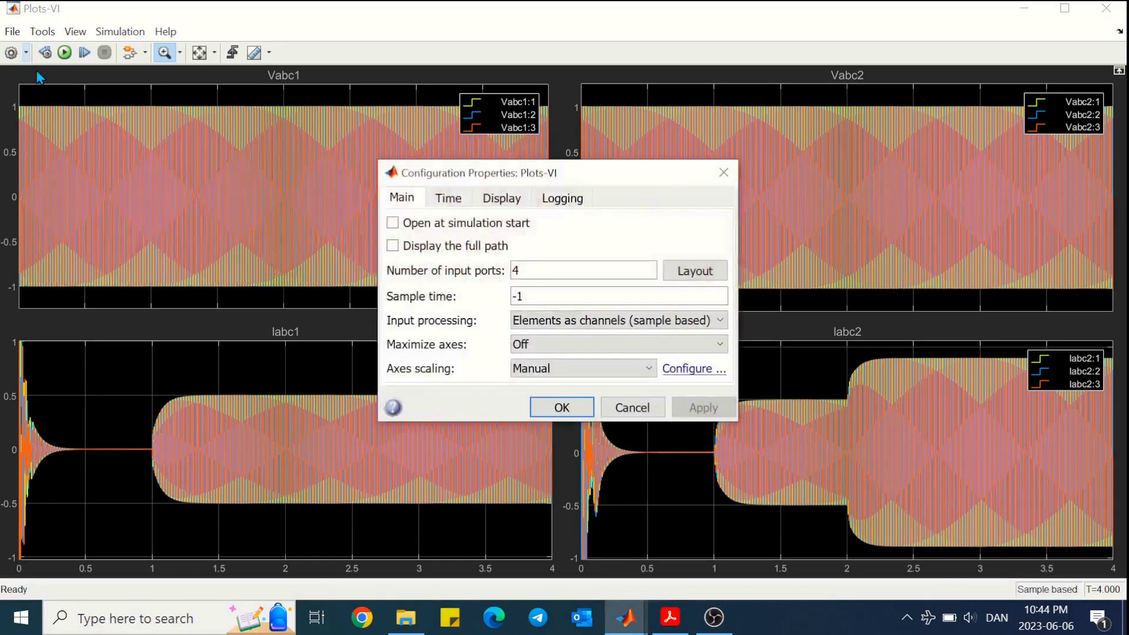
{"action": "type", "text": "6"}
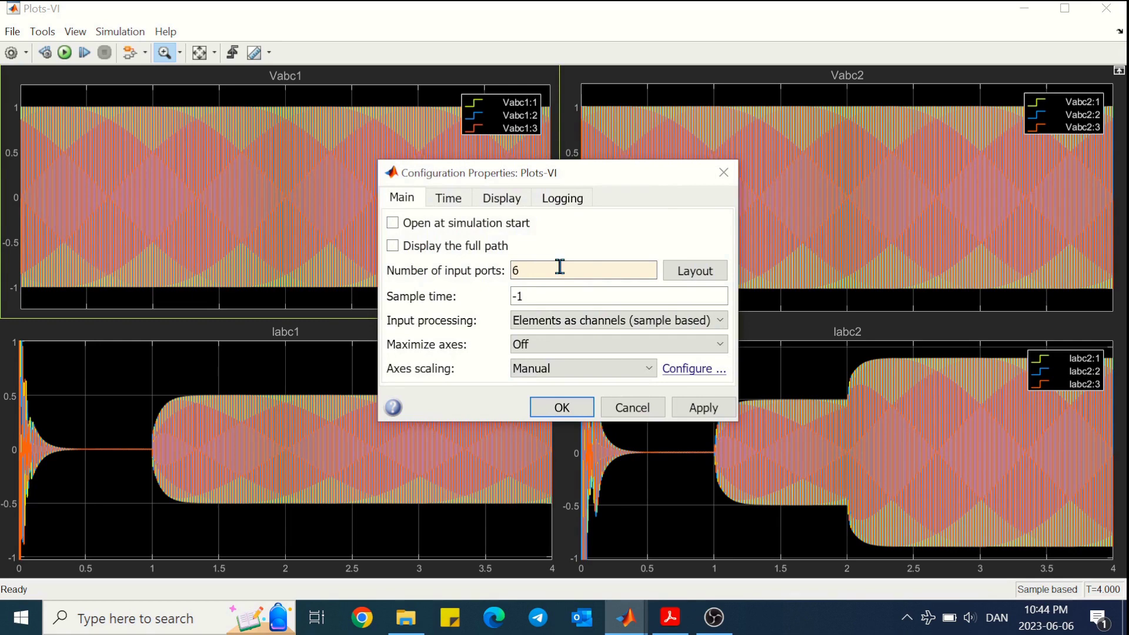
{"action": "left_click", "coordinate": [694, 270]}
{"action": "left_click", "coordinate": [793, 308]}
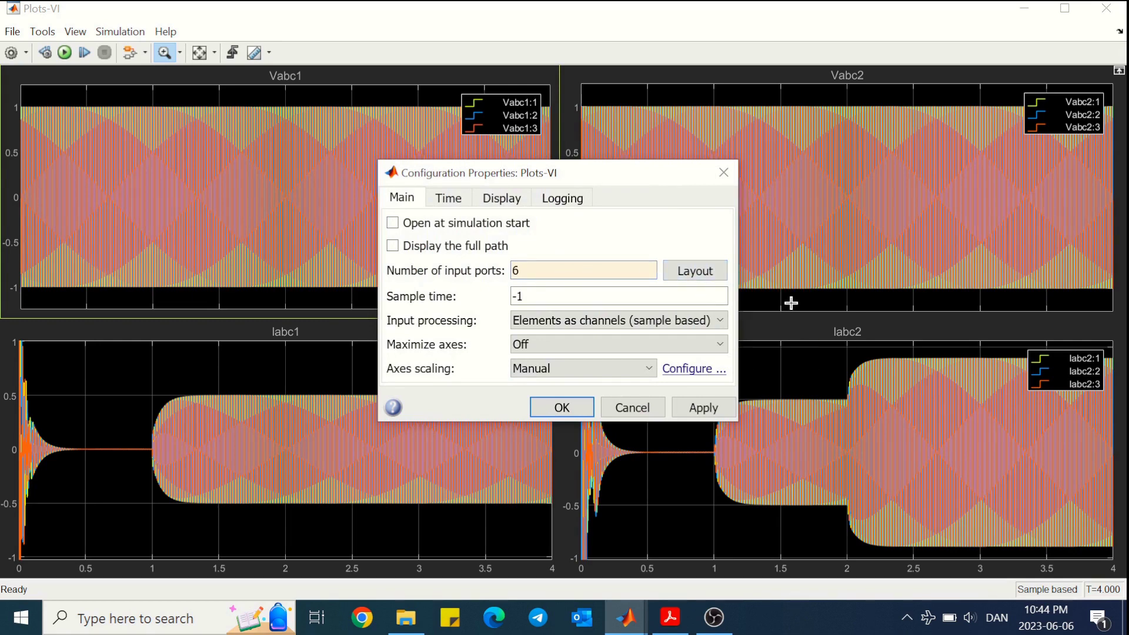
{"action": "left_click", "coordinate": [562, 412]}
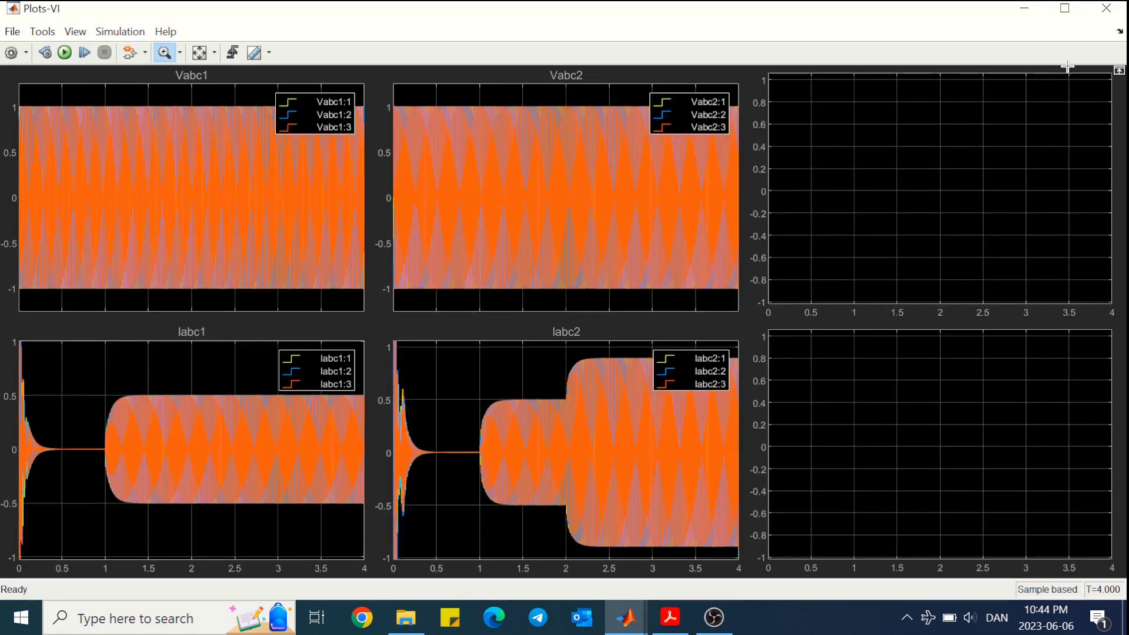
{"action": "left_click", "coordinate": [1106, 8]}
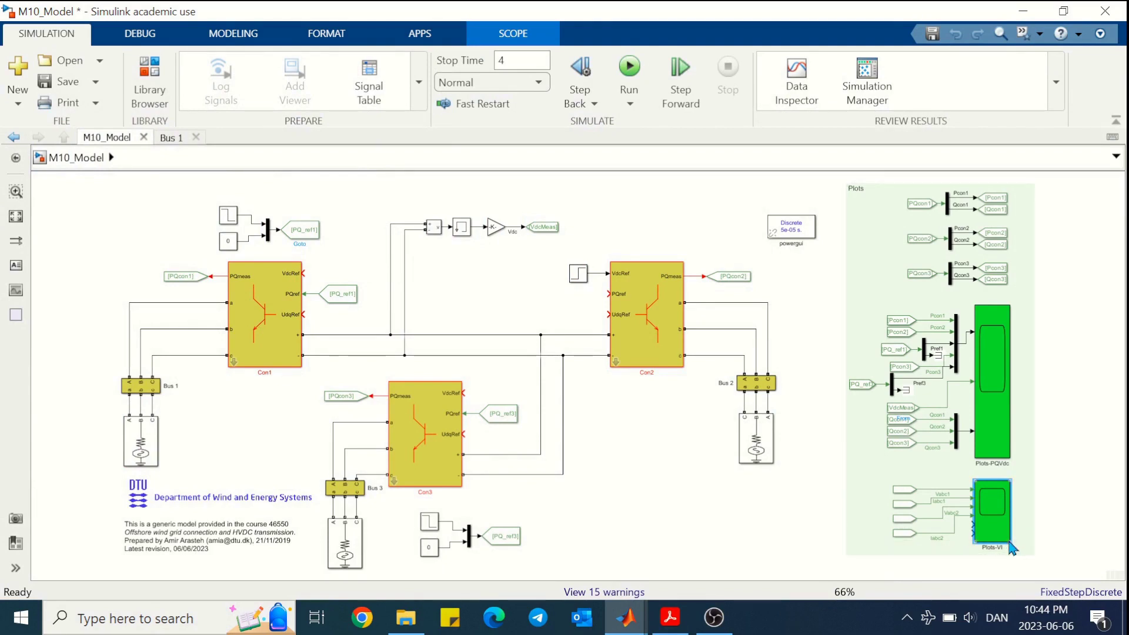
Enlarge the Plots area and the Plots-VI scope, and duplicate the Vabc2 and Iabc2 From branches onto its two free inputs.
{"action": "left_click_drag", "start_coordinate": [1029, 551], "coordinate": [1029, 448]}
{"action": "left_click_drag", "start_coordinate": [1013, 381], "coordinate": [996, 416]}
{"action": "left_click_drag", "start_coordinate": [885, 385], "coordinate": [970, 352]}
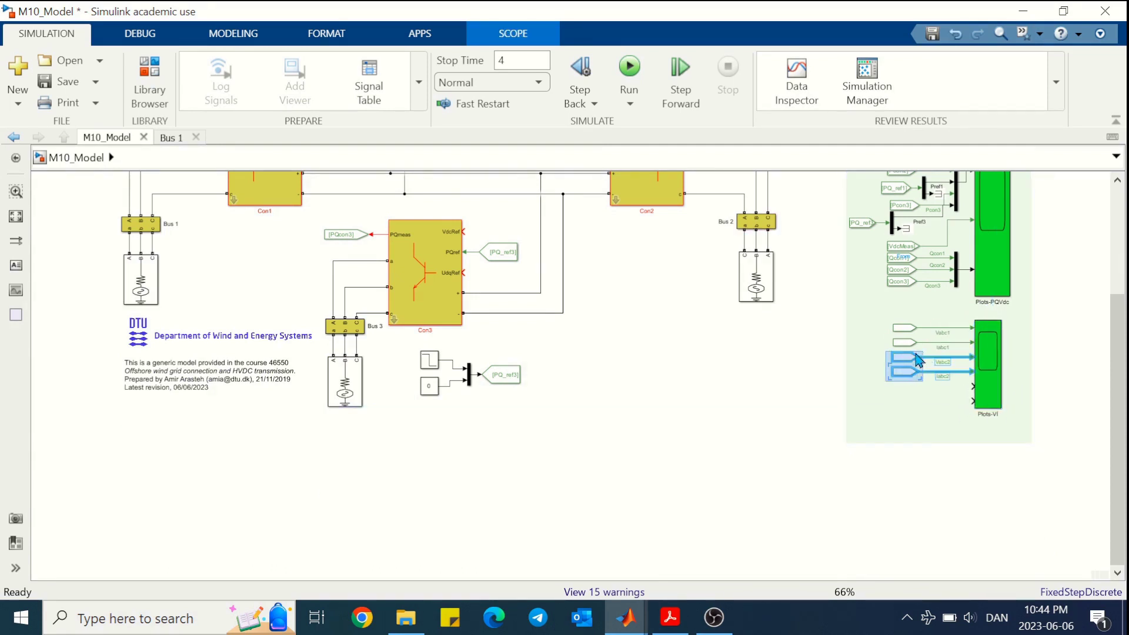
{"action": "key", "text": "ctrl+c"}
{"action": "key", "text": "ctrl+v"}
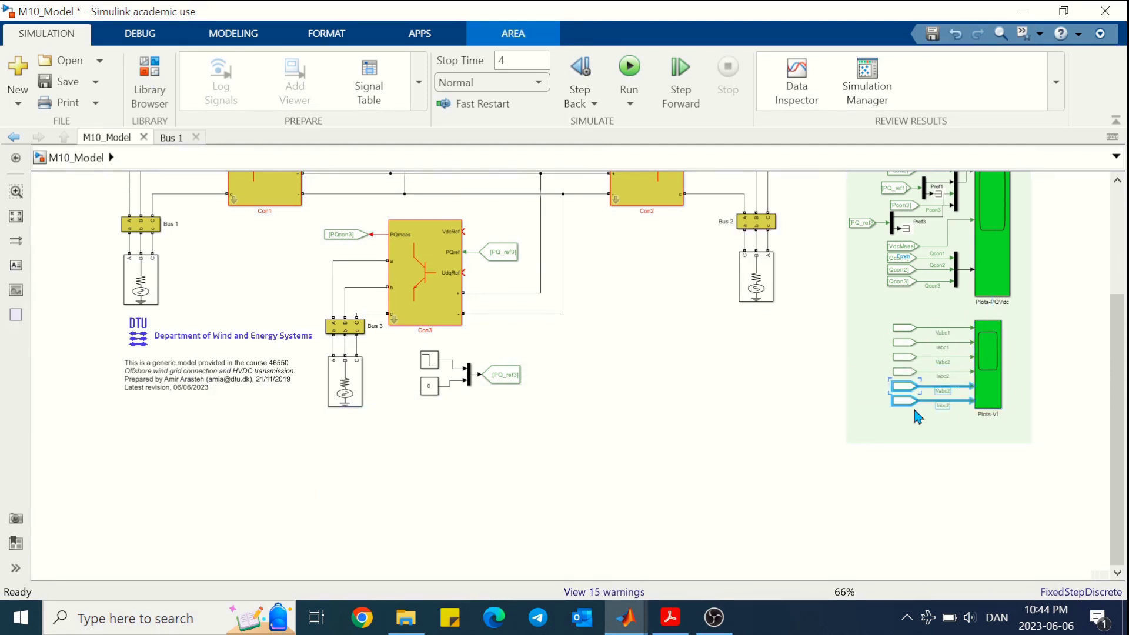
Rename the two duplicated signal lines as Vabc3 and Iabc3.
{"action": "scroll", "coordinate": [957, 398], "scroll_direction": "up", "scroll_amount": 2}
{"action": "scroll", "coordinate": [958, 398], "scroll_direction": "up", "scroll_amount": 3}
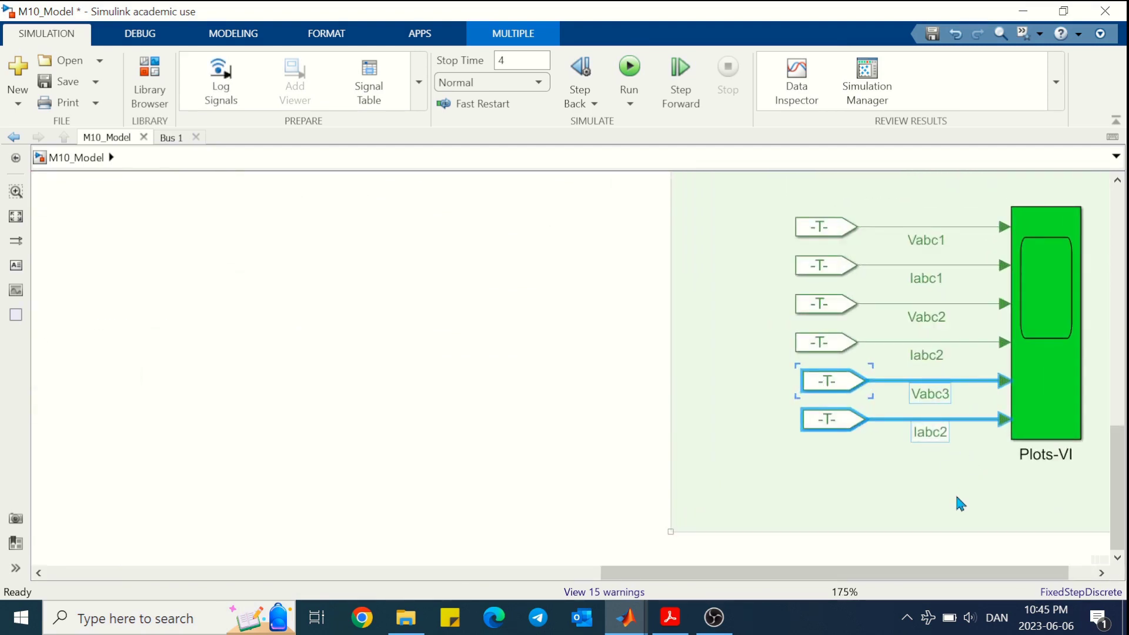
{"action": "key", "text": "BackSpace"}
{"action": "type", "text": "3"}
Set the Goto tag of the Vabc3 From block to V_B3.
{"action": "left_click", "coordinate": [834, 379]}
{"action": "double_click", "coordinate": [834, 379]}
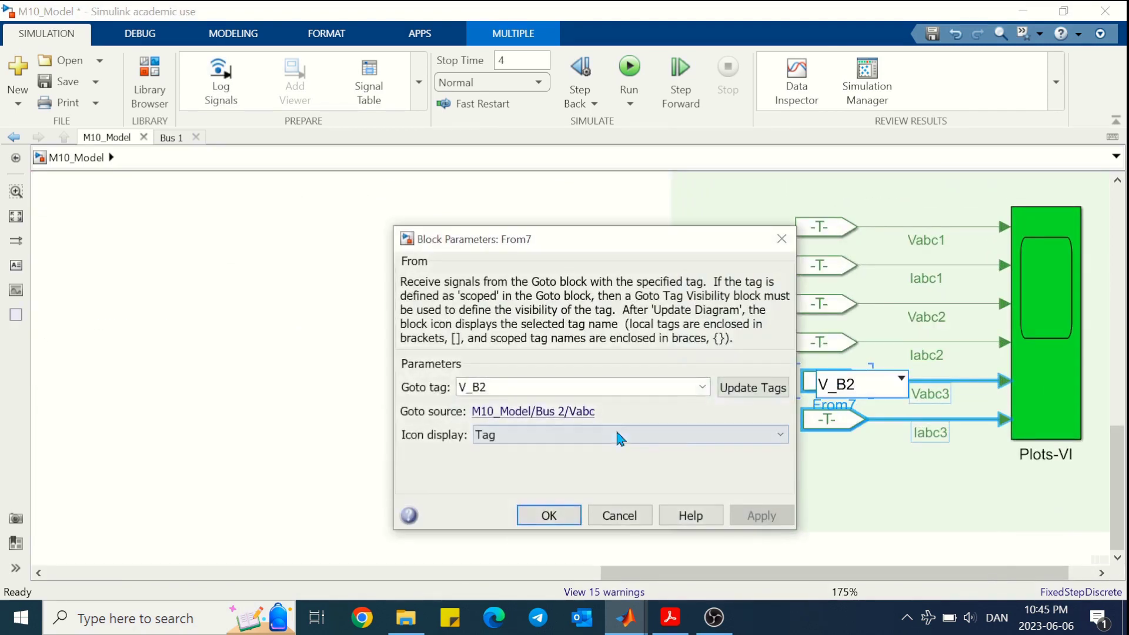
{"action": "left_click", "coordinate": [578, 387]}
{"action": "key", "text": "BackSpace"}
{"action": "type", "text": "3"}
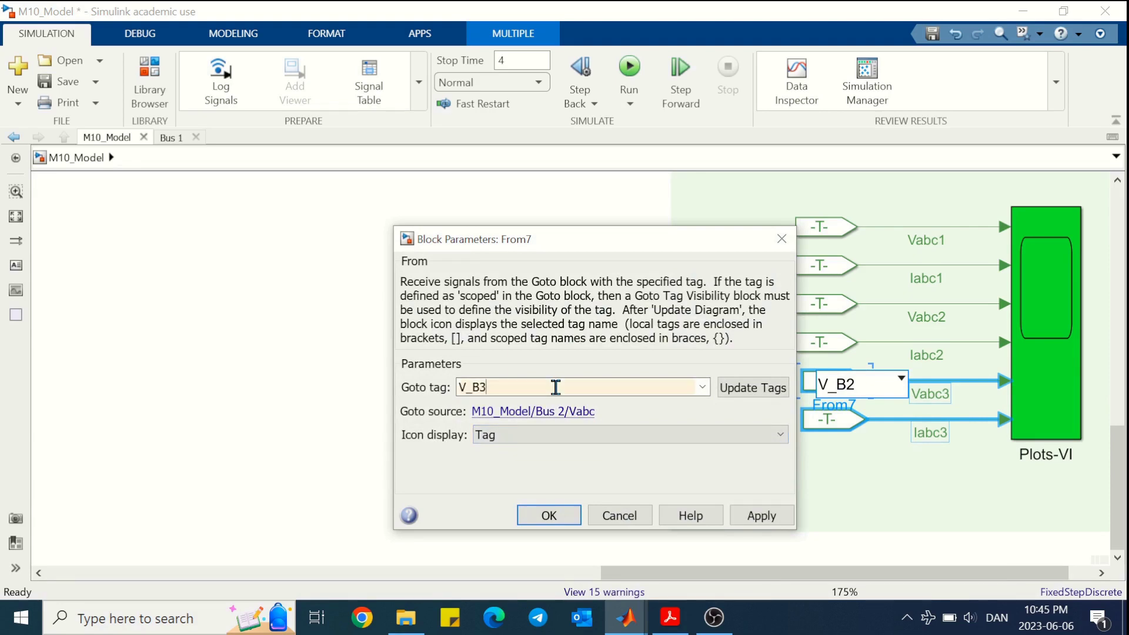
{"action": "left_click", "coordinate": [545, 516]}
Set the Goto tag of the Iabc3 From block to I_B3 and check its parameters.
{"action": "left_click", "coordinate": [826, 417]}
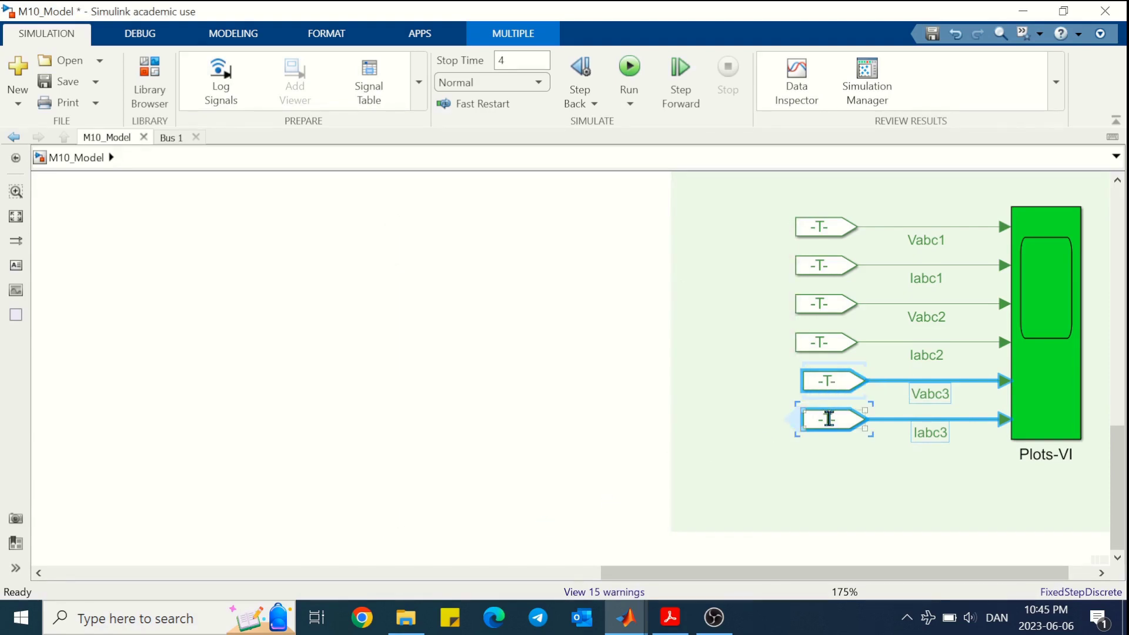
{"action": "double_click", "coordinate": [828, 419]}
{"action": "left_click", "coordinate": [780, 278]}
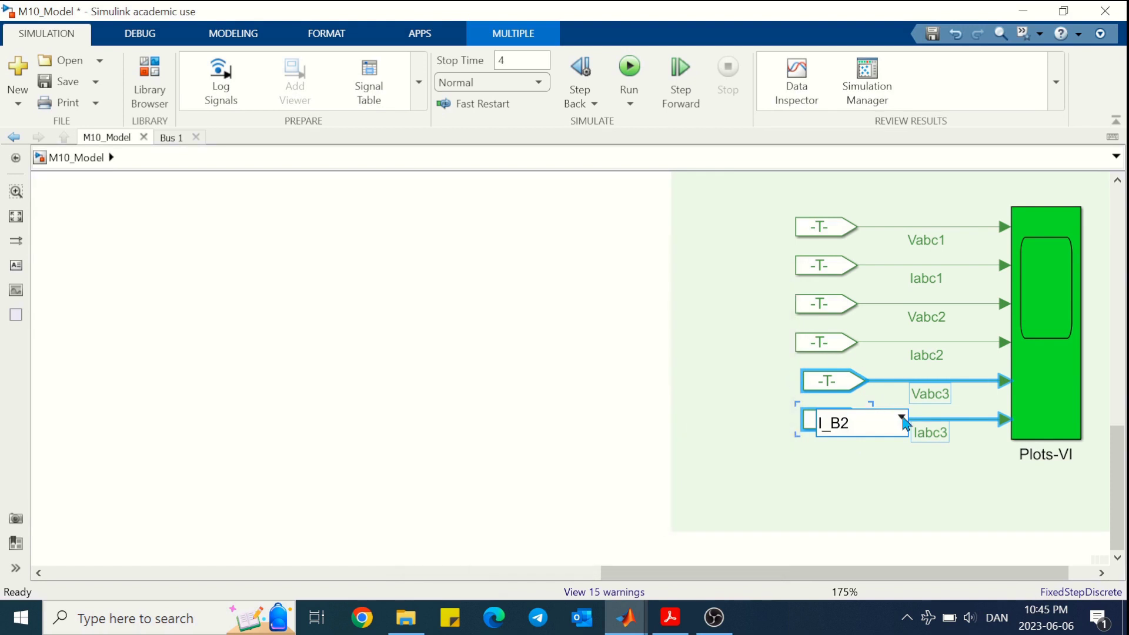
{"action": "left_click", "coordinate": [902, 418]}
{"action": "left_click", "coordinate": [855, 482]}
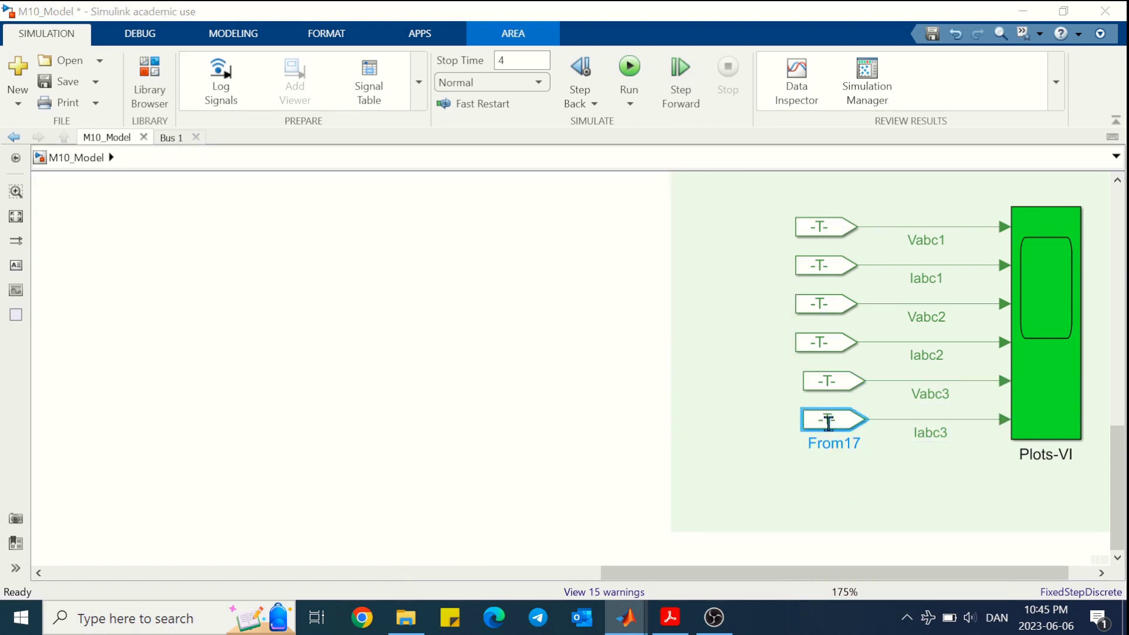
{"action": "double_click", "coordinate": [824, 422]}
{"action": "left_click", "coordinate": [551, 551]}
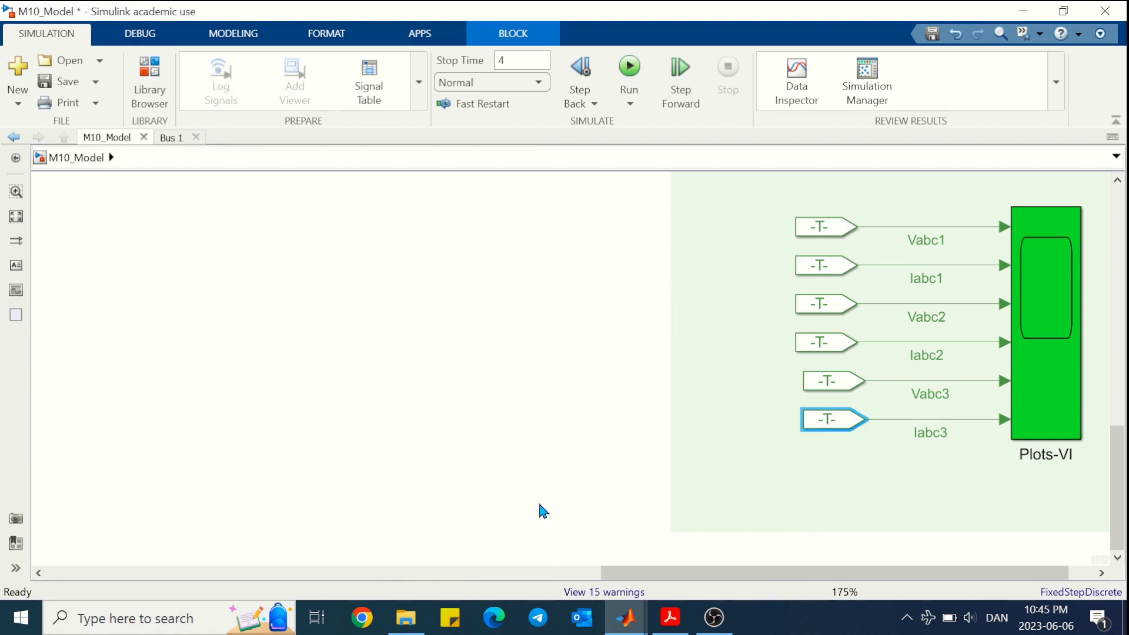
Trim the Plots area closer around the Plots-VI scope and run the simulation again.
{"action": "key", "text": "space"}
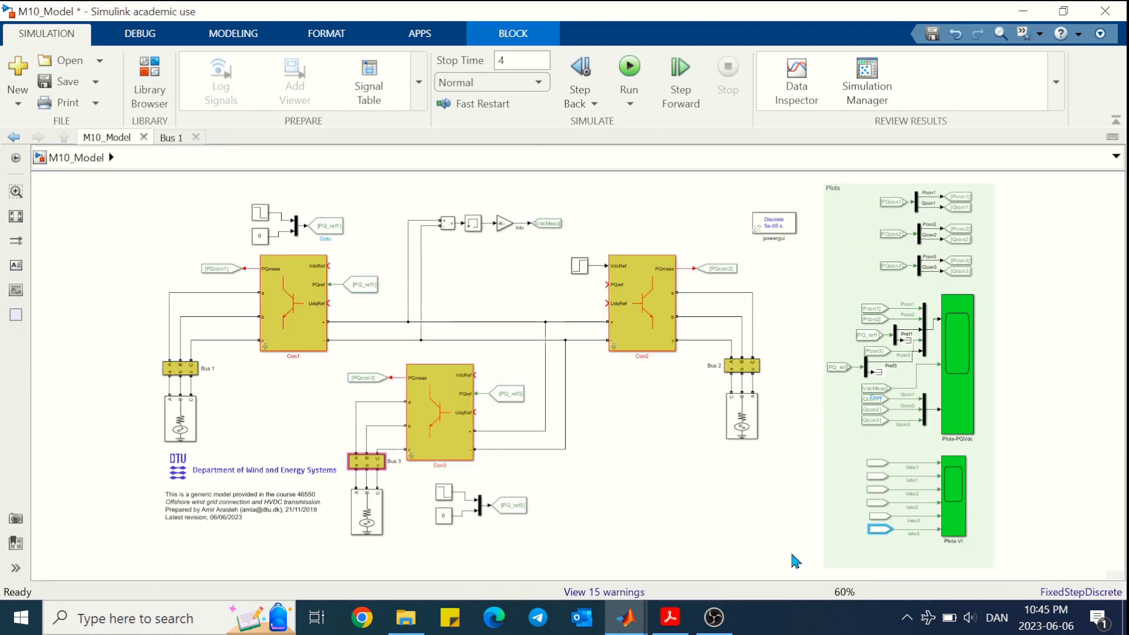
{"action": "left_click_drag", "start_coordinate": [994, 568], "coordinate": [988, 547]}
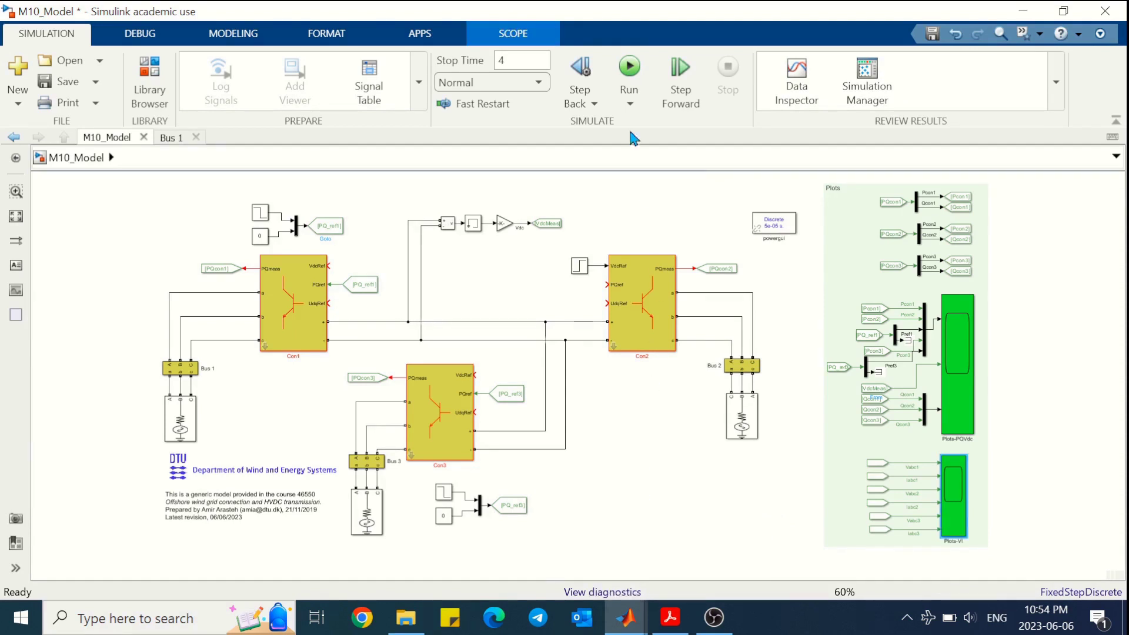
{"action": "left_click", "coordinate": [629, 71]}
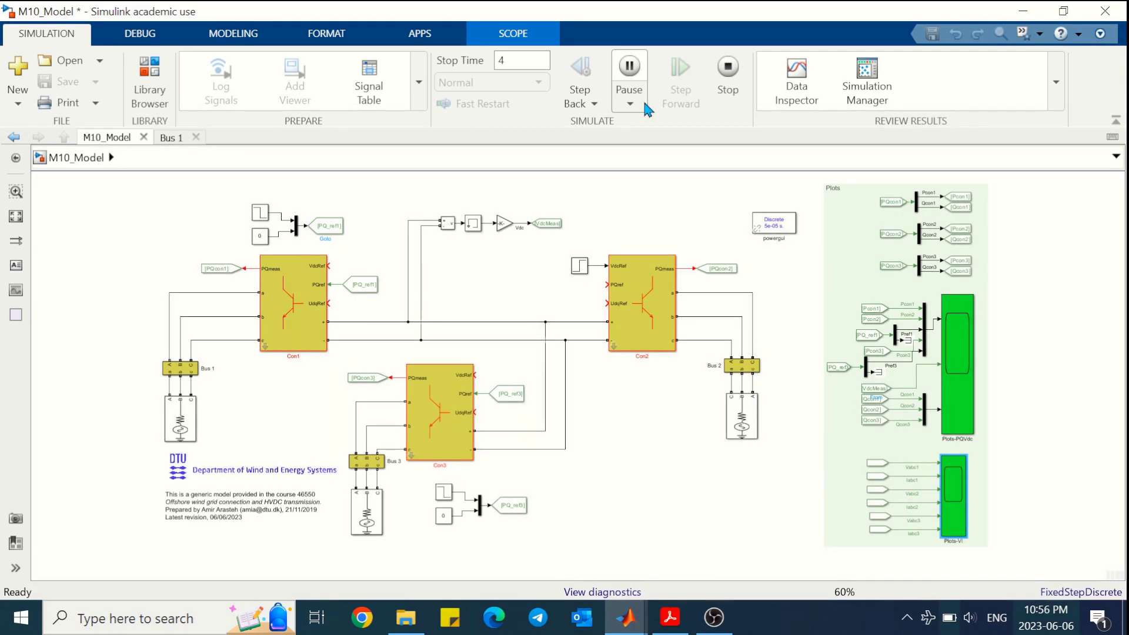
Open the Plots-VI scope, autoscale its axes and zoom in on the Iabc1, Iabc2 and Iabc3 plots and a shorter time range.
{"action": "double_click", "coordinate": [958, 481]}
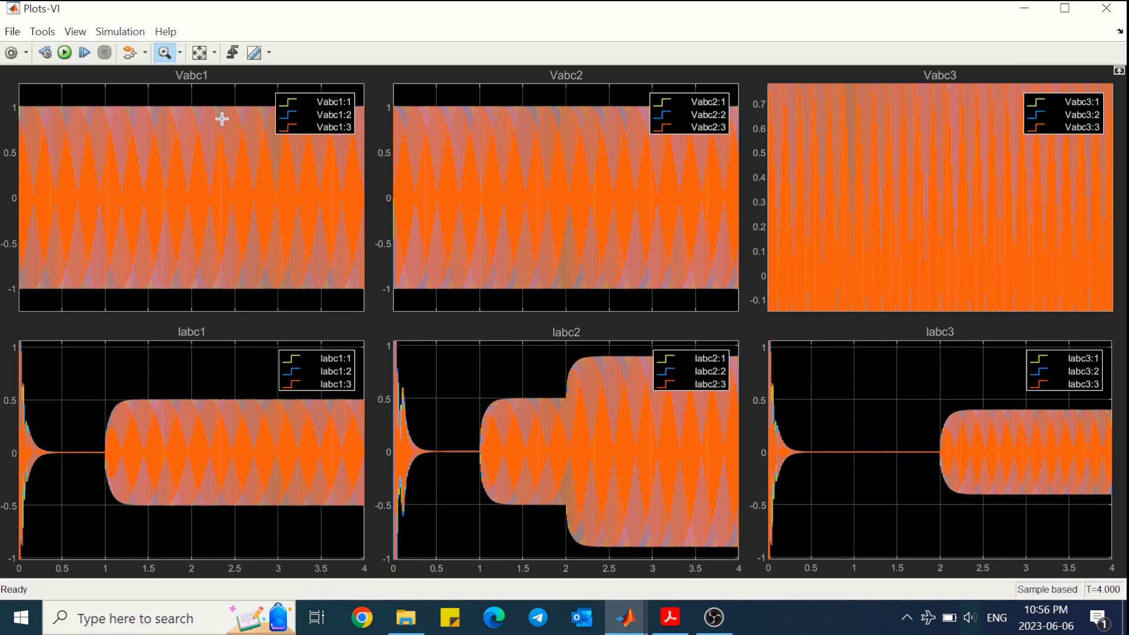
{"action": "left_click", "coordinate": [200, 53]}
{"action": "left_click", "coordinate": [276, 475]}
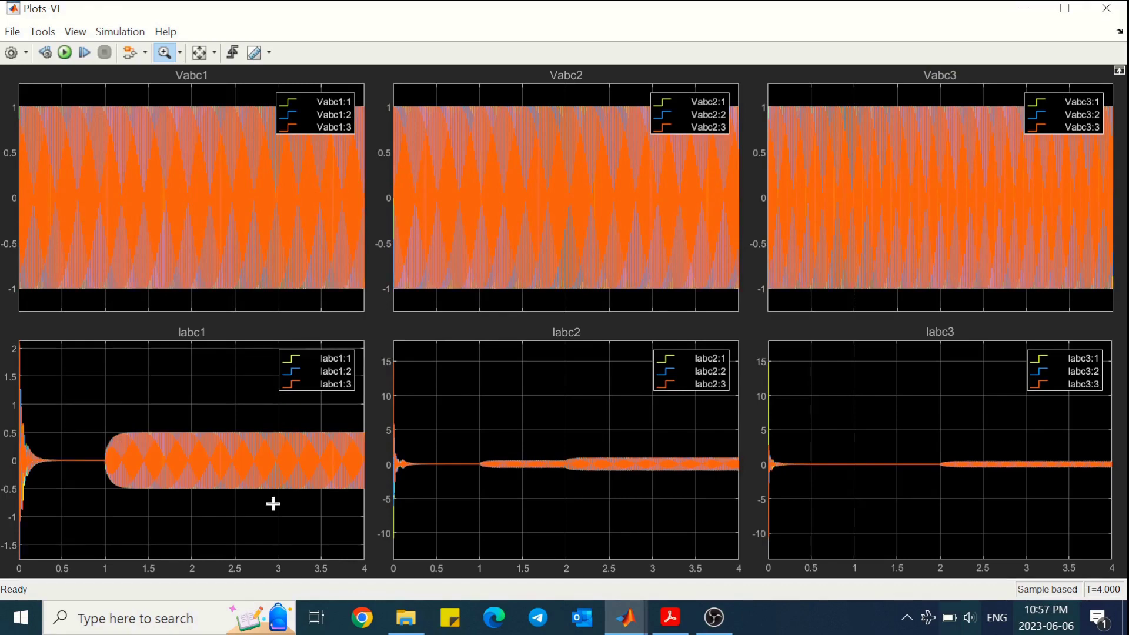
{"action": "left_click", "coordinate": [281, 504]}
{"action": "left_click_drag", "start_coordinate": [492, 479], "coordinate": [492, 480]}
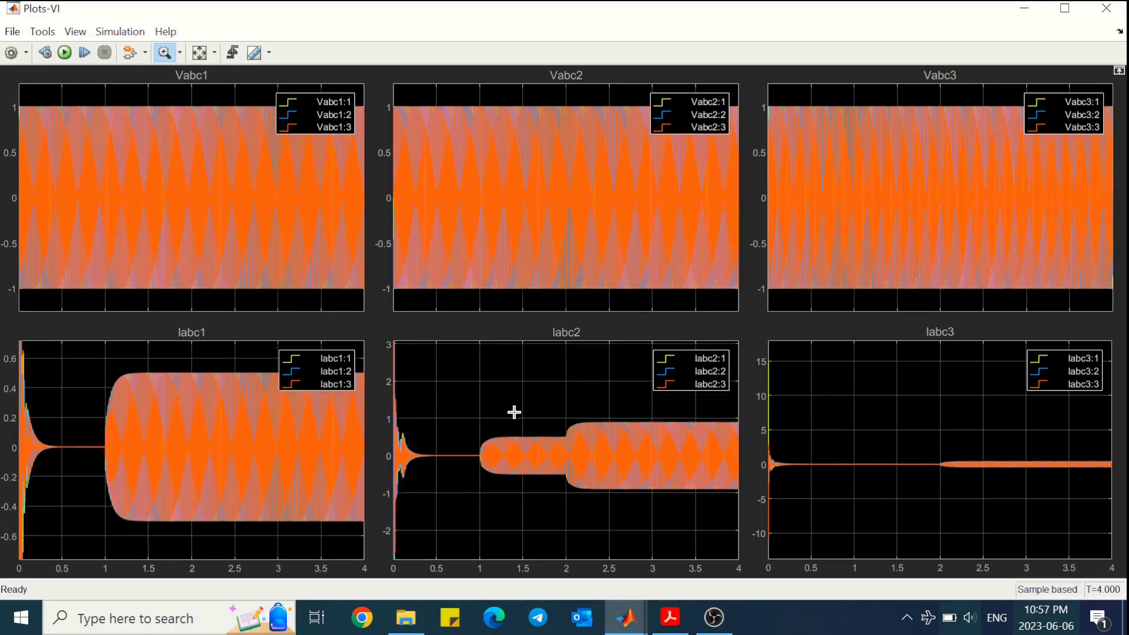
{"action": "left_click_drag", "start_coordinate": [513, 415], "coordinate": [650, 474]}
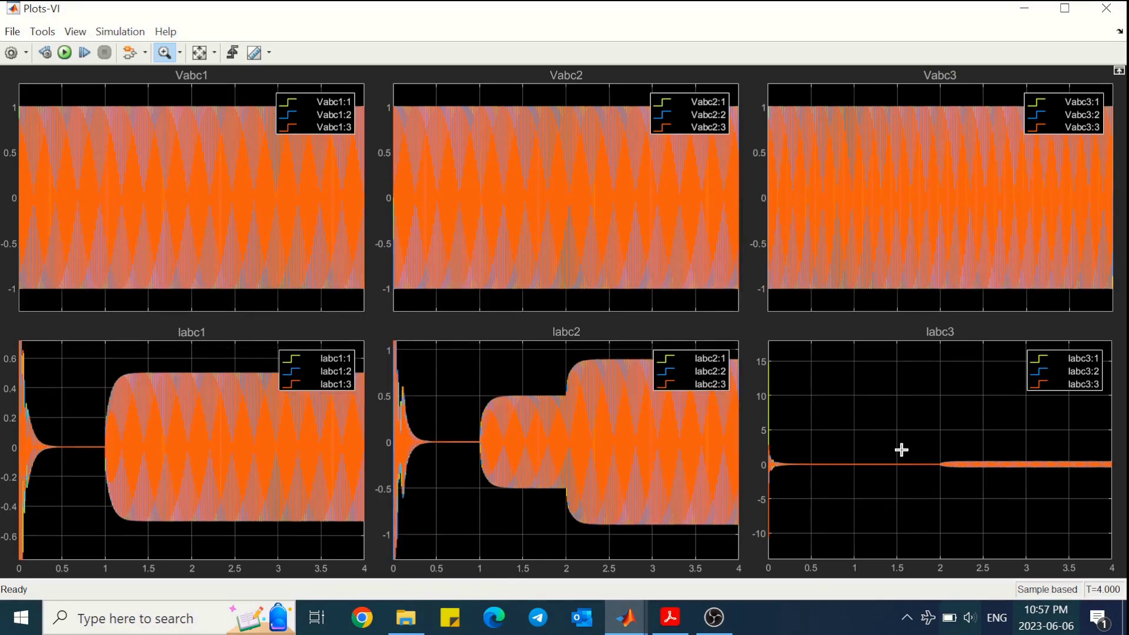
{"action": "left_click_drag", "start_coordinate": [900, 445], "coordinate": [905, 493]}
{"action": "left_click_drag", "start_coordinate": [921, 411], "coordinate": [915, 485]}
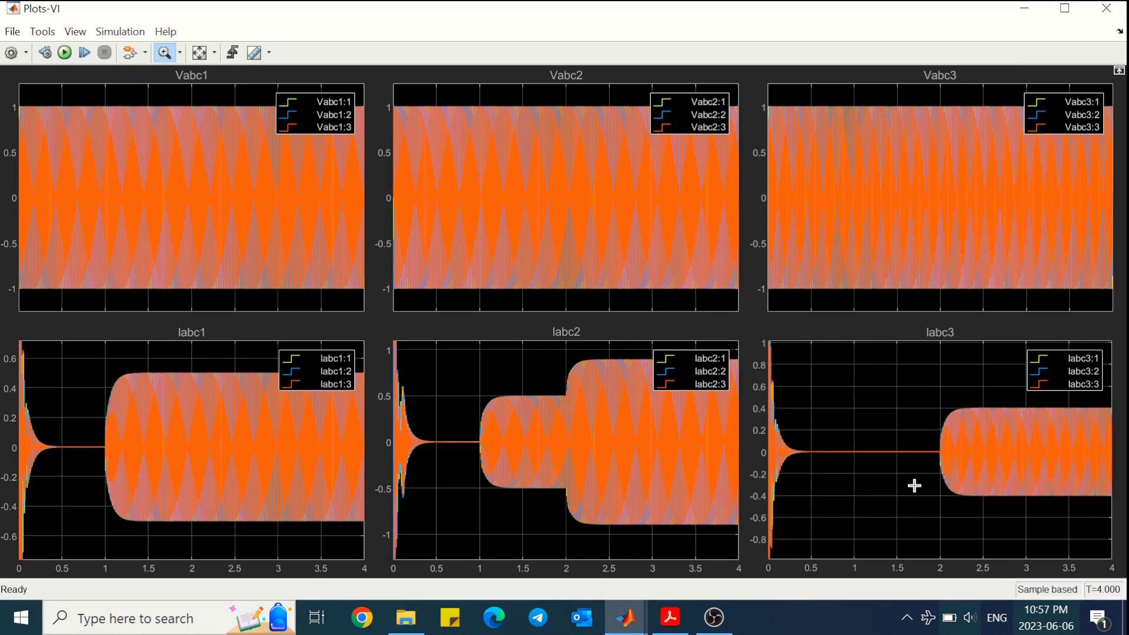
{"action": "left_click", "coordinate": [83, 367]}
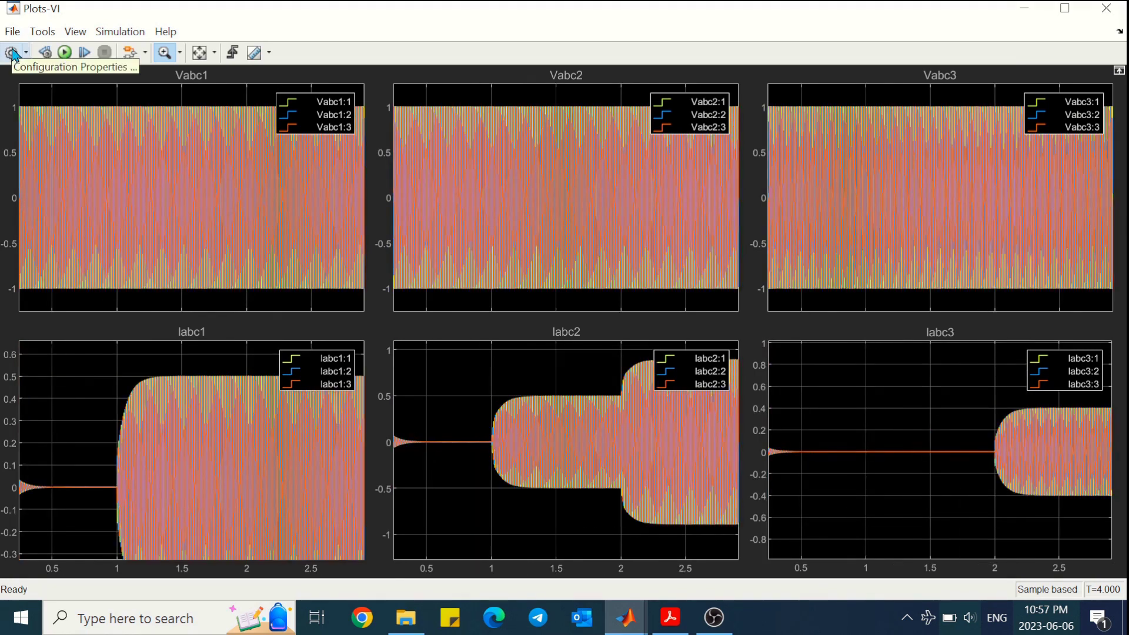
Set the Y-limits of the Iabc1 plot, display 2 of the Plots-VI scope, to -1.25 and 1.25.
{"action": "left_click", "coordinate": [12, 53]}
{"action": "left_click", "coordinate": [494, 141]}
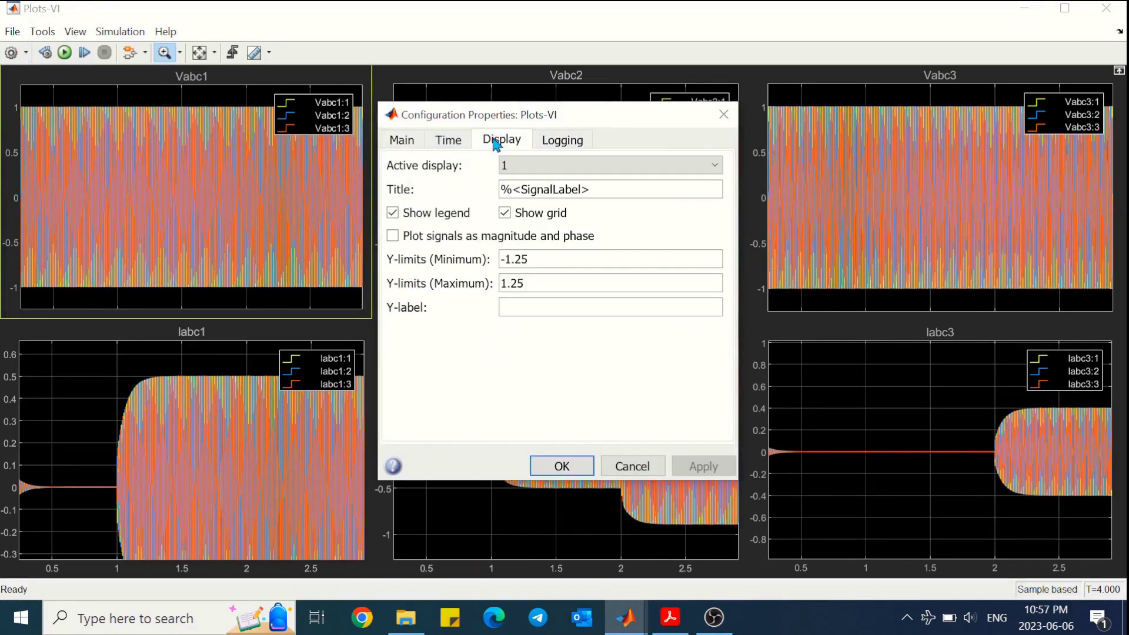
{"action": "triple_click", "coordinate": [544, 262]}
{"action": "key", "text": "ctrl+c"}
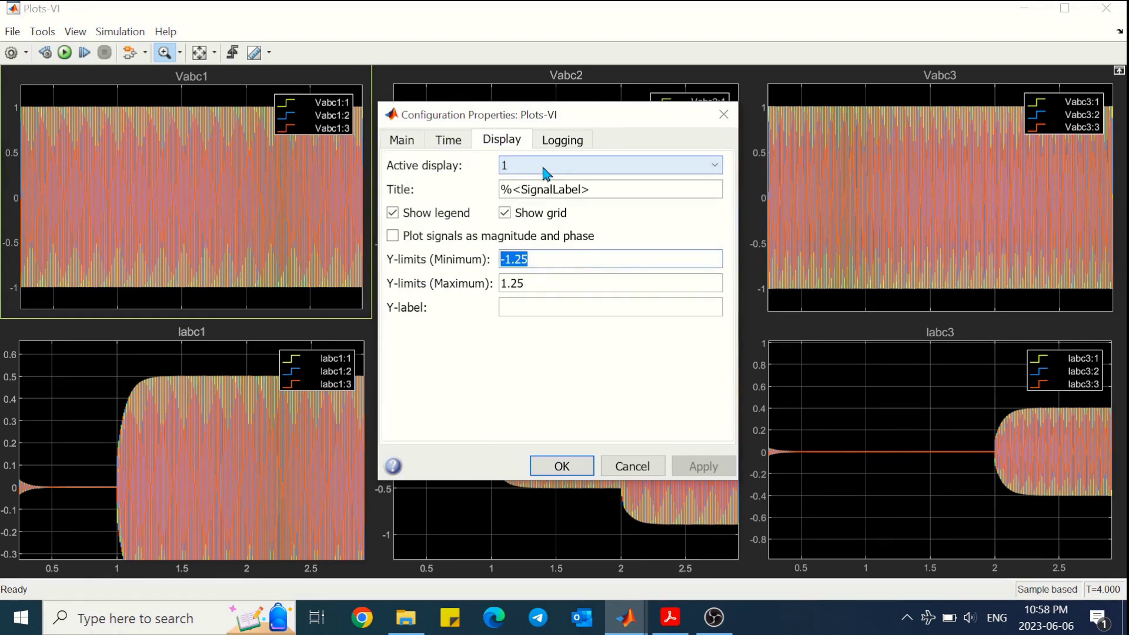
{"action": "left_click", "coordinate": [542, 168]}
{"action": "left_click", "coordinate": [518, 189]}
{"action": "triple_click", "coordinate": [557, 259]}
{"action": "key", "text": "ctrl+v"}
{"action": "triple_click", "coordinate": [542, 284]}
{"action": "key", "text": "ctrl+v"}
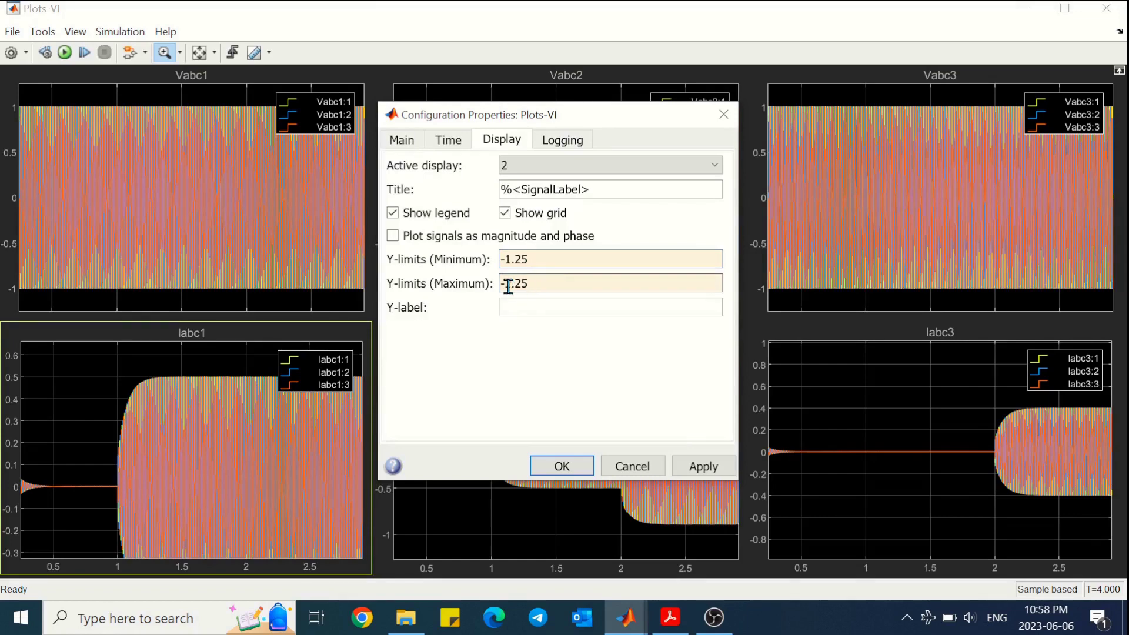
{"action": "key", "text": "BackSpace"}
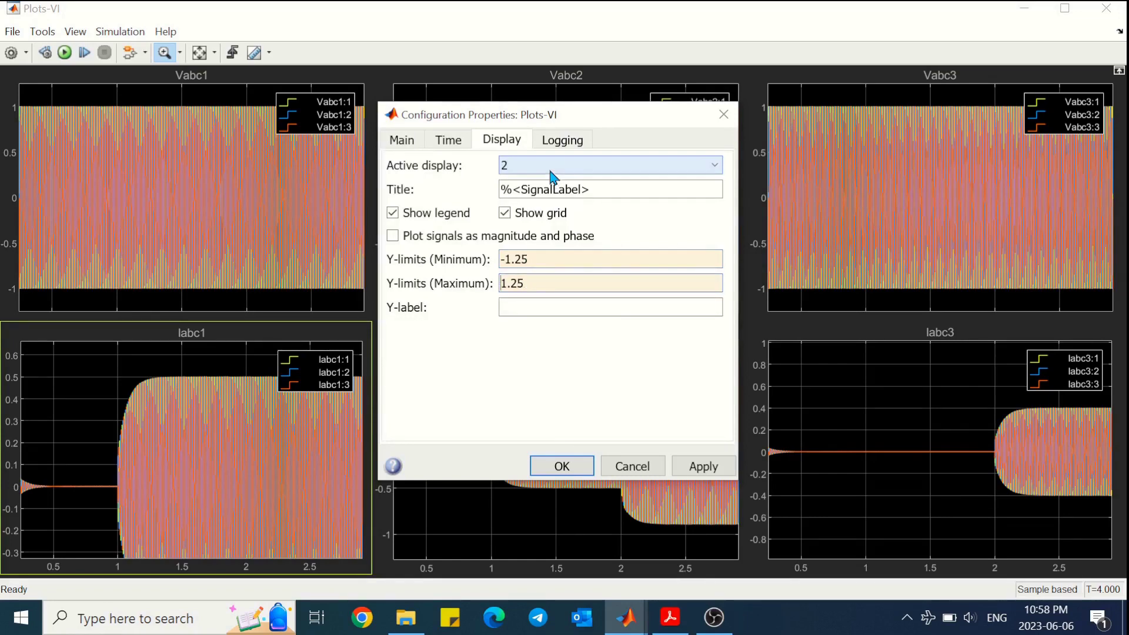
{"action": "left_click", "coordinate": [705, 469]}
Set the Y-limits of the Iabc2 plot, display 4 of the scope, to -1.25 and 1.25.
{"action": "left_click", "coordinate": [527, 165]}
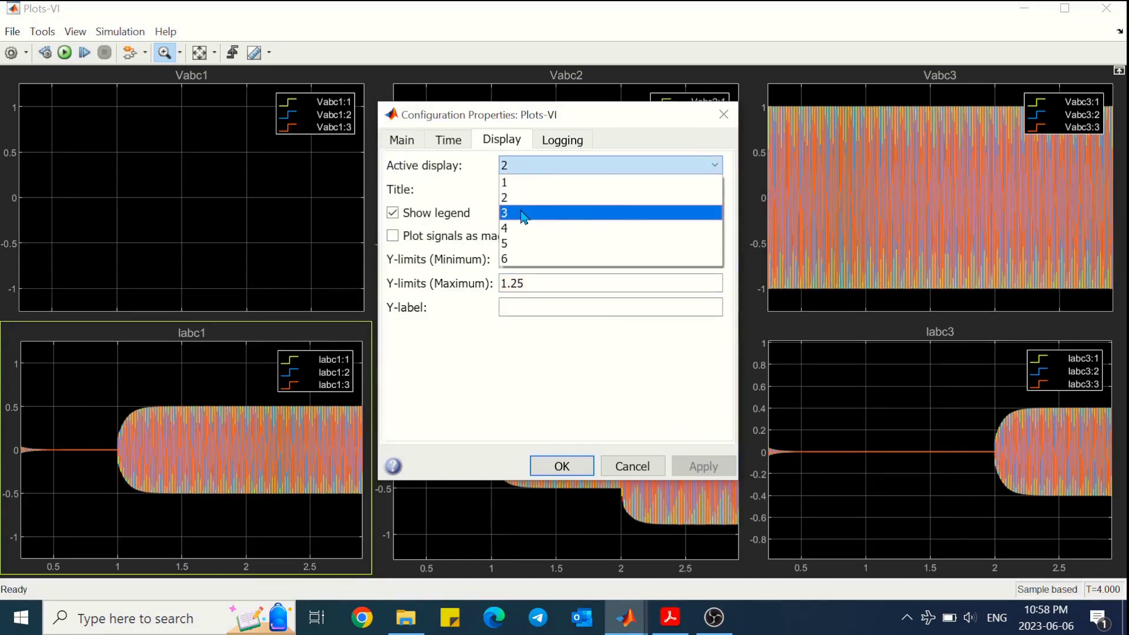
{"action": "left_click", "coordinate": [524, 214]}
{"action": "left_click", "coordinate": [524, 166]}
{"action": "left_click", "coordinate": [524, 228]}
{"action": "triple_click", "coordinate": [557, 257]}
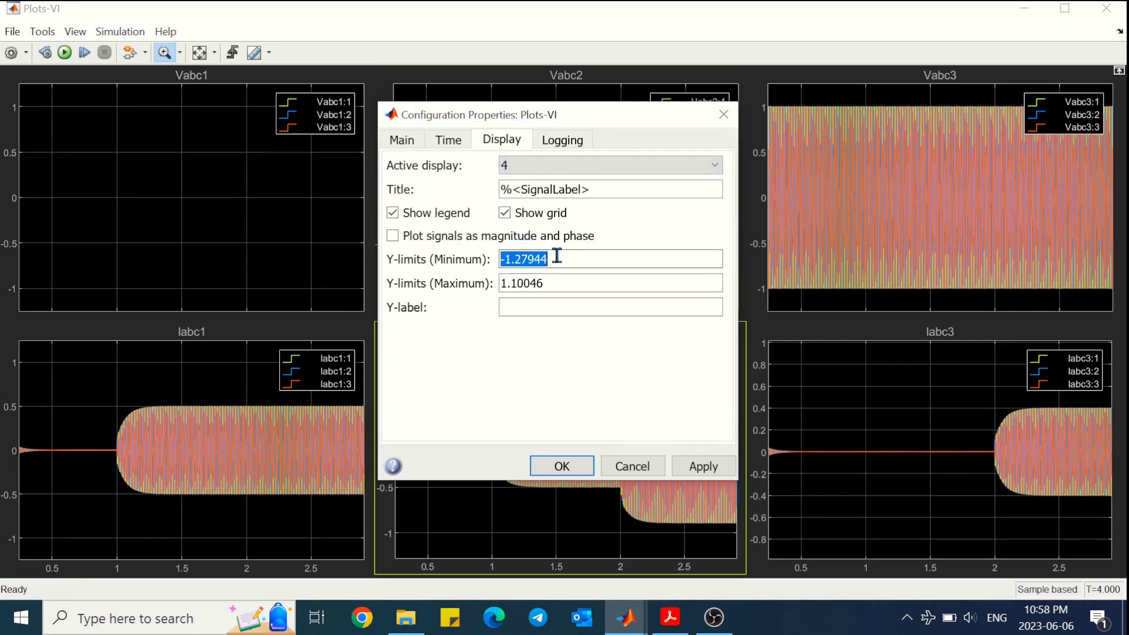
{"action": "type", "text": "-1.25"}
{"action": "key", "text": "Tab"}
{"action": "type", "text": "-1.25"}
{"action": "key", "text": "Home"}
{"action": "key", "text": "Delete"}
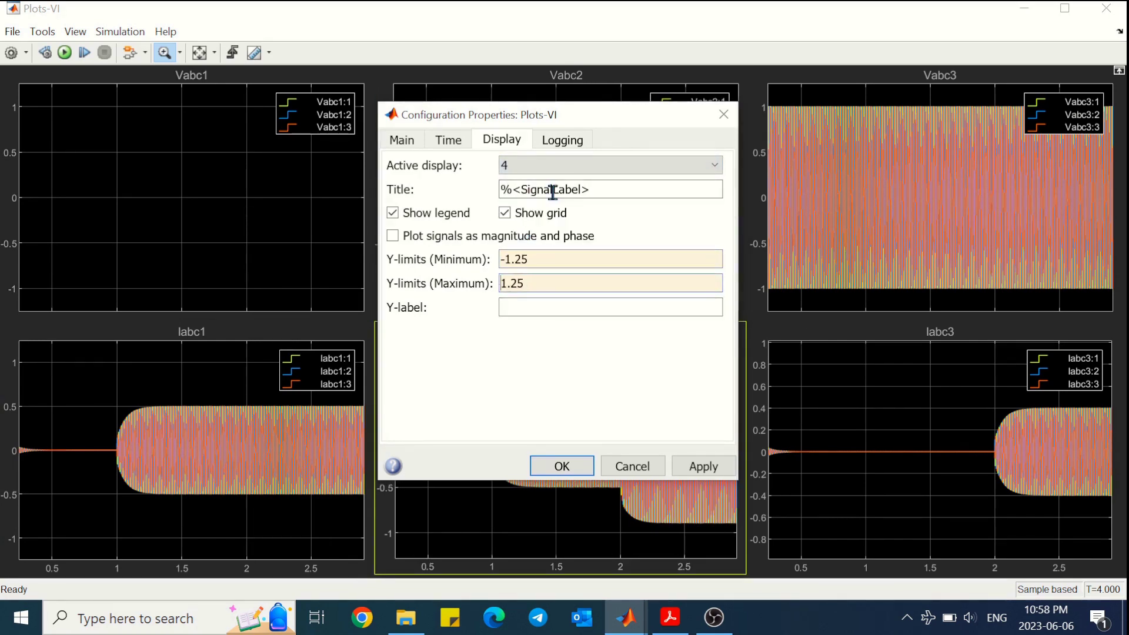
Set the Y-limits of the Iabc3 plot, display 6, to -1.25 and 1.25 and accept the scope configuration.
{"action": "left_click", "coordinate": [530, 165]}
{"action": "left_click", "coordinate": [530, 259]}
{"action": "triple_click", "coordinate": [549, 258]}
{"action": "type", "text": "-1.25"}
{"action": "triple_click", "coordinate": [545, 283]}
{"action": "type", "text": "-1.25"}
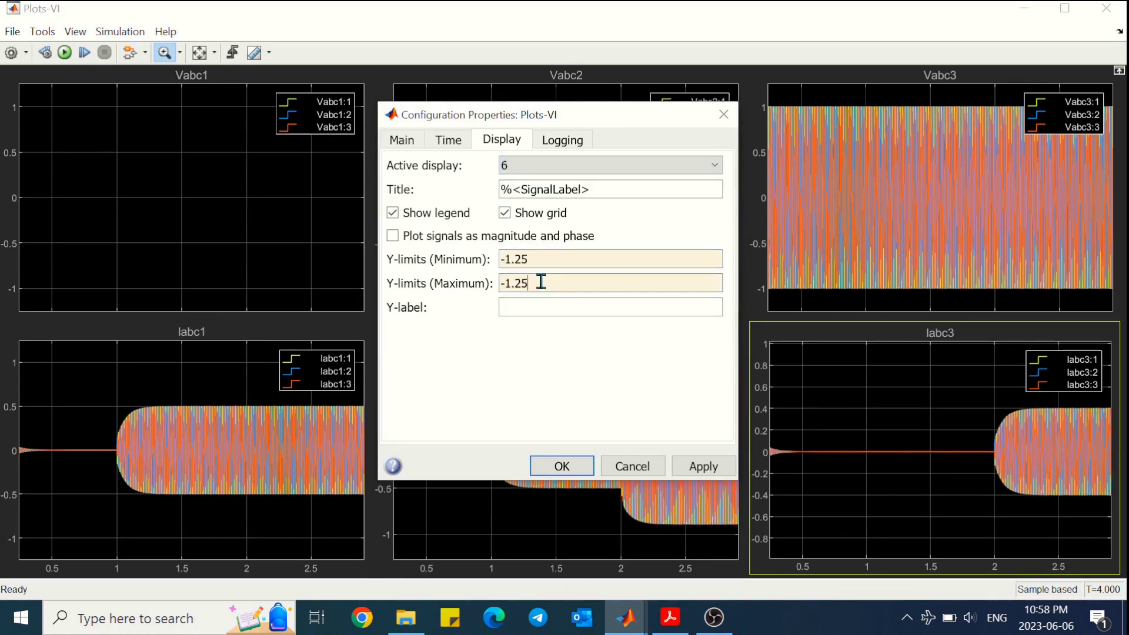
{"action": "left_click", "coordinate": [506, 283]}
{"action": "key", "text": "BackSpace"}
{"action": "left_click", "coordinate": [561, 466]}
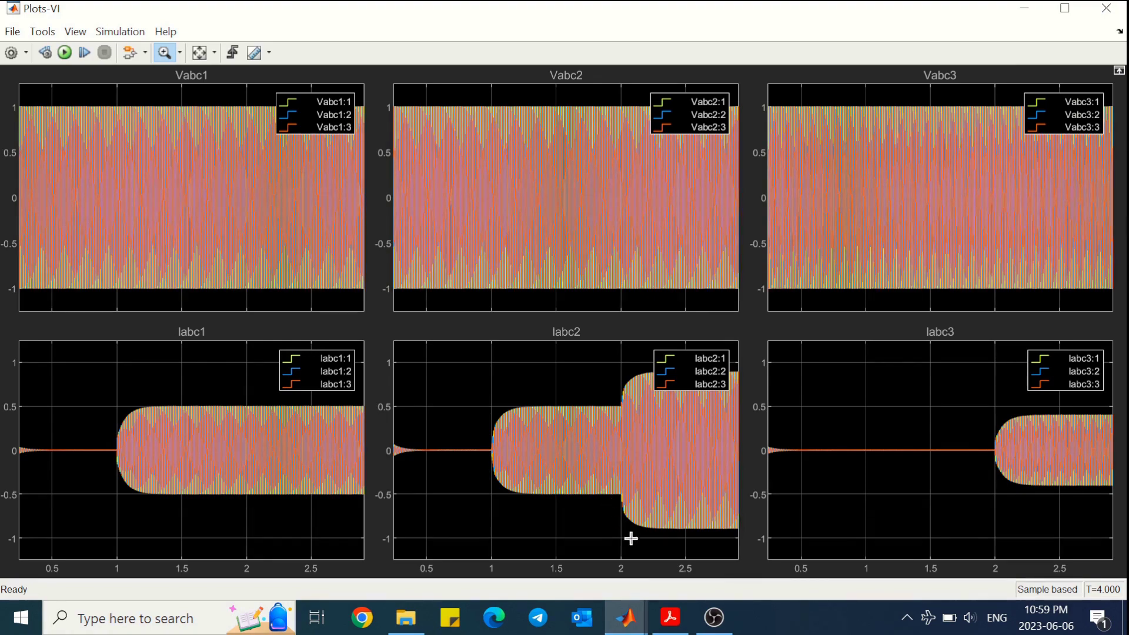
Switch to M10_Exercise.pdf in Acrobat to read the power-sharing questions, and return to the M10_Model window in Simulink.
{"action": "left_click", "coordinate": [674, 627]}
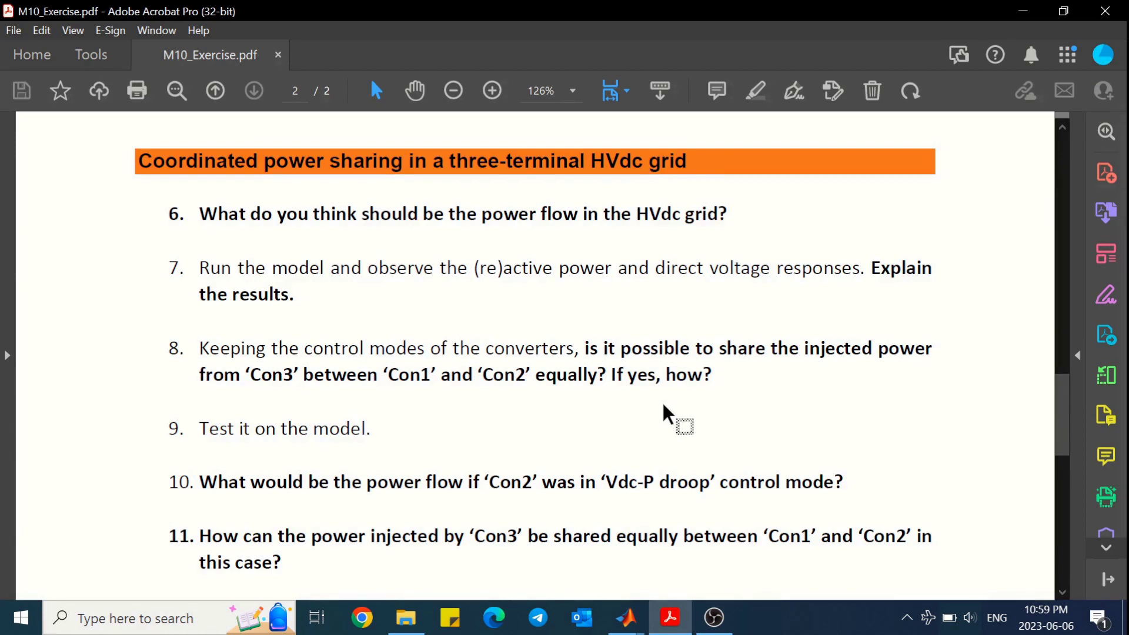
{"action": "mouse_move", "coordinate": [626, 618]}
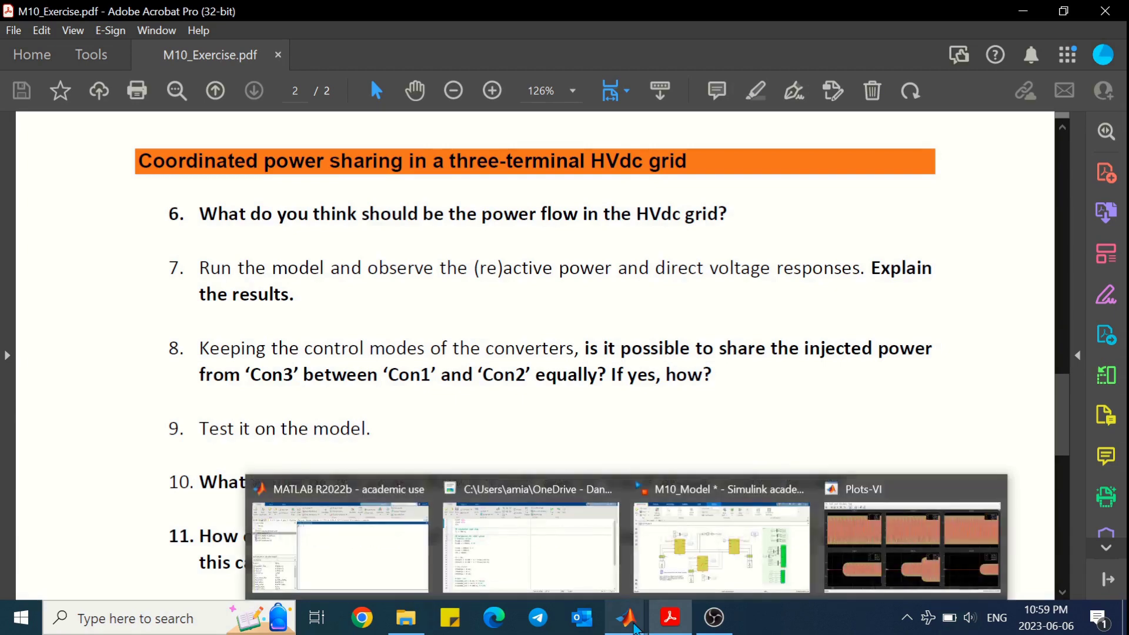
{"action": "left_click", "coordinate": [705, 575]}
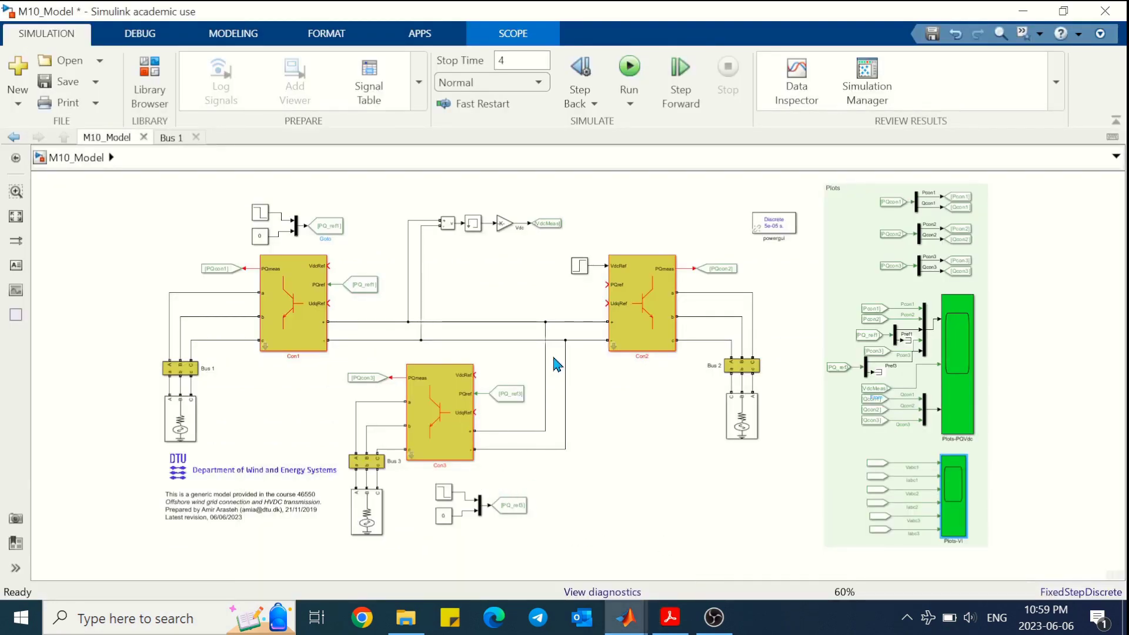
Insert a Sum block between Con1's Step block and the mux, and place the Step below it to feed its lower input.
{"action": "left_click", "coordinate": [614, 333]}
{"action": "left_click", "coordinate": [377, 287]}
{"action": "left_click_drag", "start_coordinate": [263, 217], "coordinate": [213, 216]}
{"action": "left_click", "coordinate": [229, 207]}
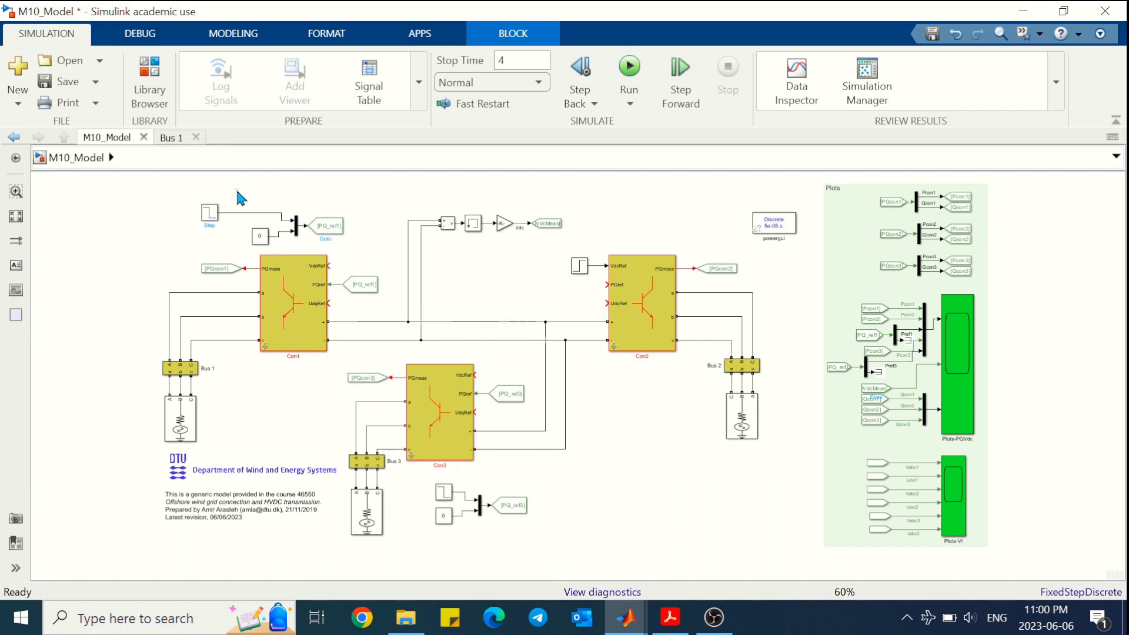
{"action": "type", "text": "sum"}
{"action": "key", "text": "Escape"}
{"action": "mouse_move", "coordinate": [236, 190]}
{"action": "left_mouse_down"}
{"action": "mouse_move", "coordinate": [242, 216]}
{"action": "mouse_move", "coordinate": [220, 210]}
{"action": "left_mouse_up"}
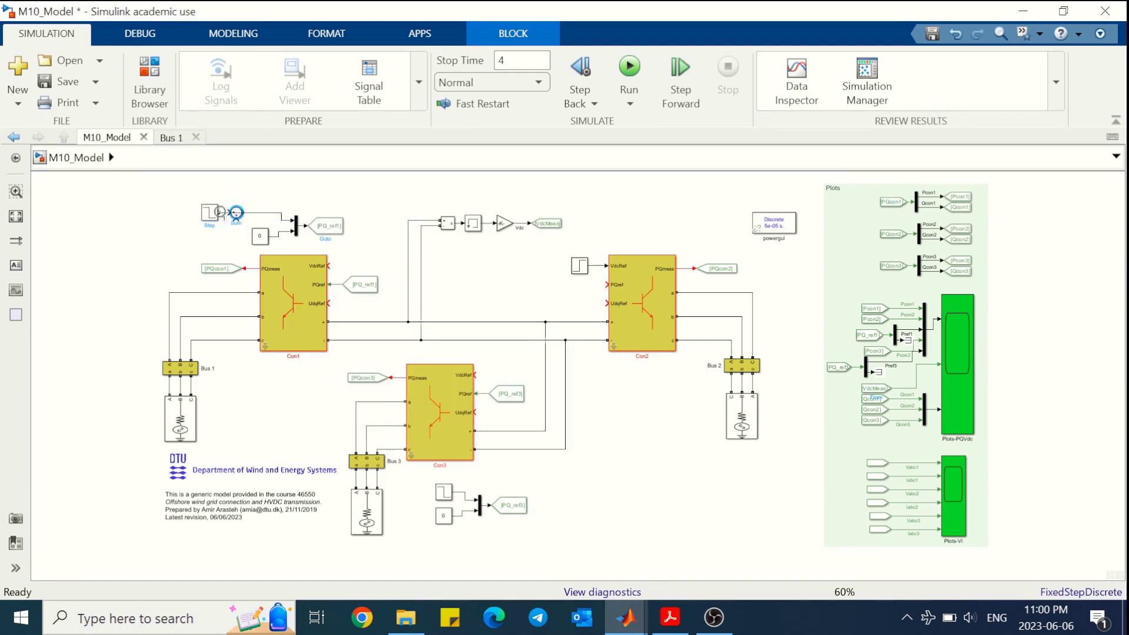
{"action": "left_click", "coordinate": [210, 222]}
{"action": "left_click_drag", "start_coordinate": [210, 221], "coordinate": [210, 246]}
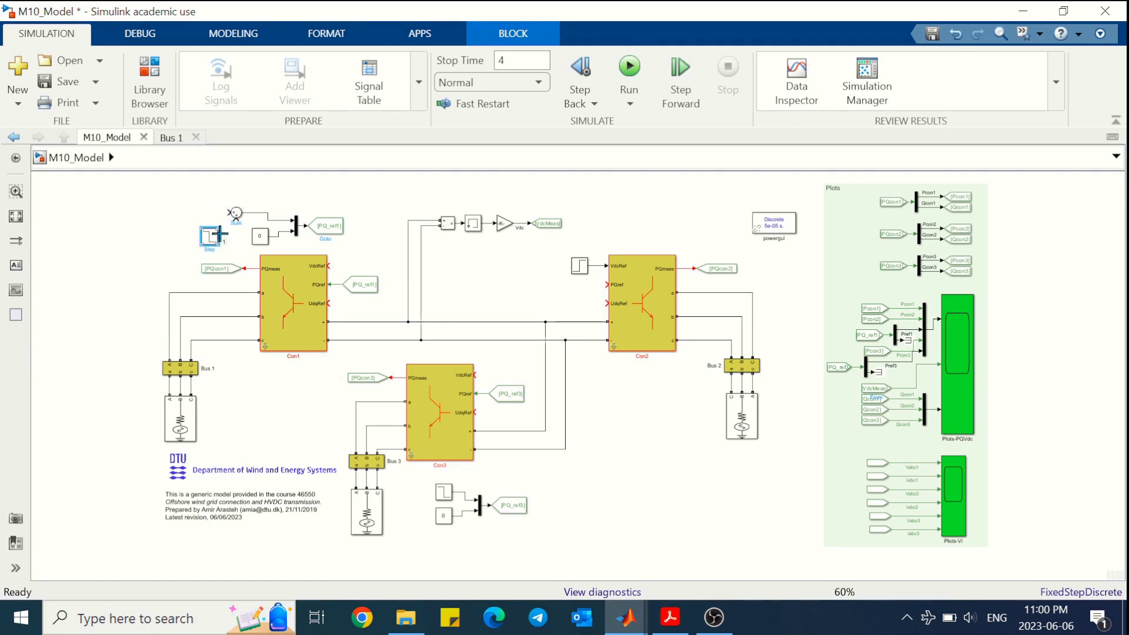
Copy the PQ_ref3 From block with its demux and terminator from the Plots area to beside the new Sum block.
{"action": "scroll", "coordinate": [237, 225], "scroll_direction": "up", "scroll_amount": 2}
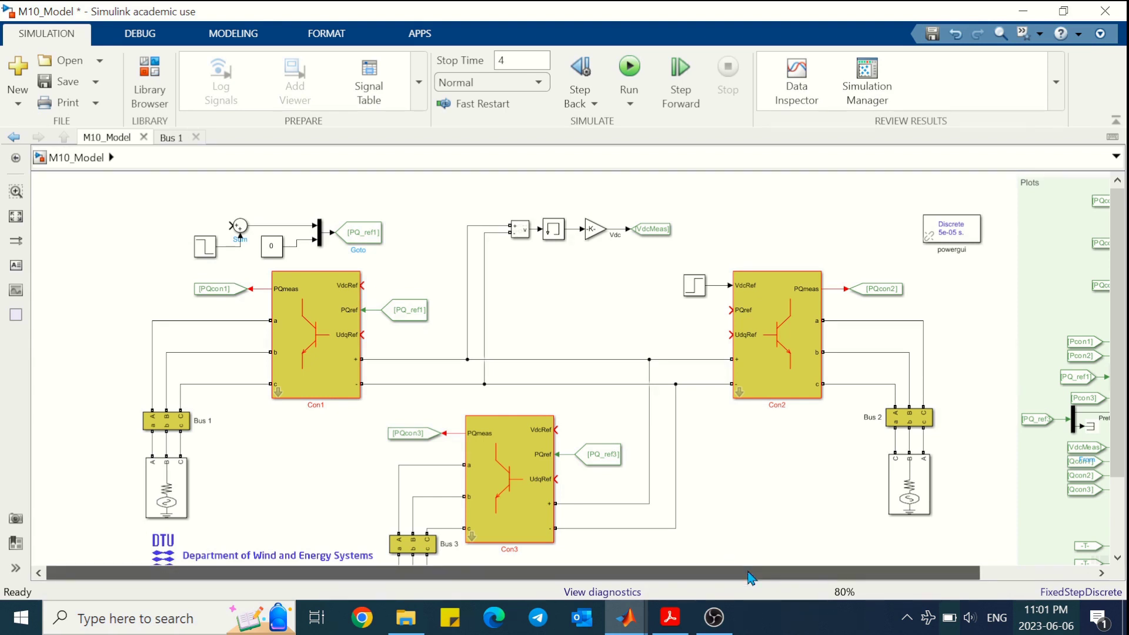
{"action": "left_click_drag", "start_coordinate": [751, 578], "coordinate": [864, 567]}
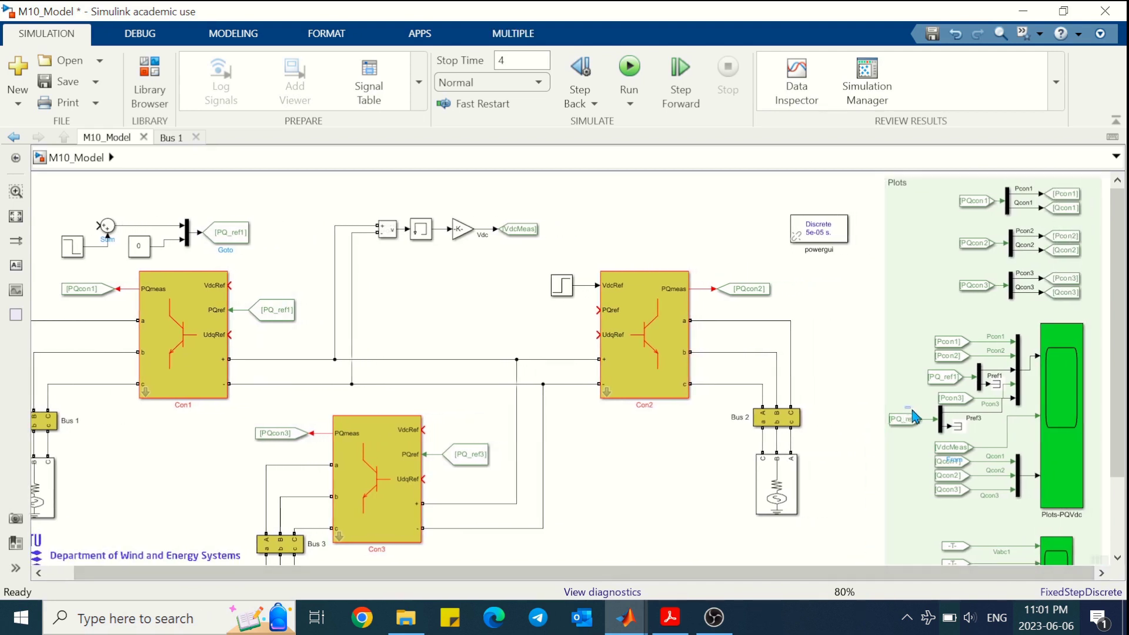
{"action": "left_click_drag", "start_coordinate": [883, 407], "coordinate": [949, 435]}
{"action": "left_click", "coordinate": [956, 425], "text": "shift"}
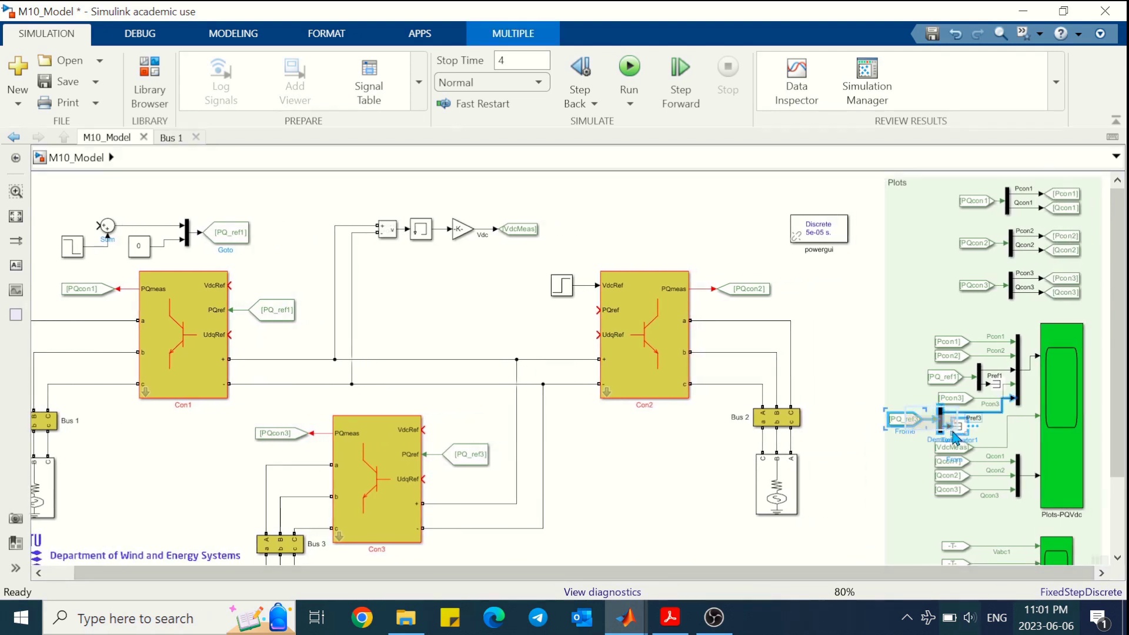
{"action": "key", "text": "ctrl+c"}
{"action": "key", "text": "ctrl+v"}
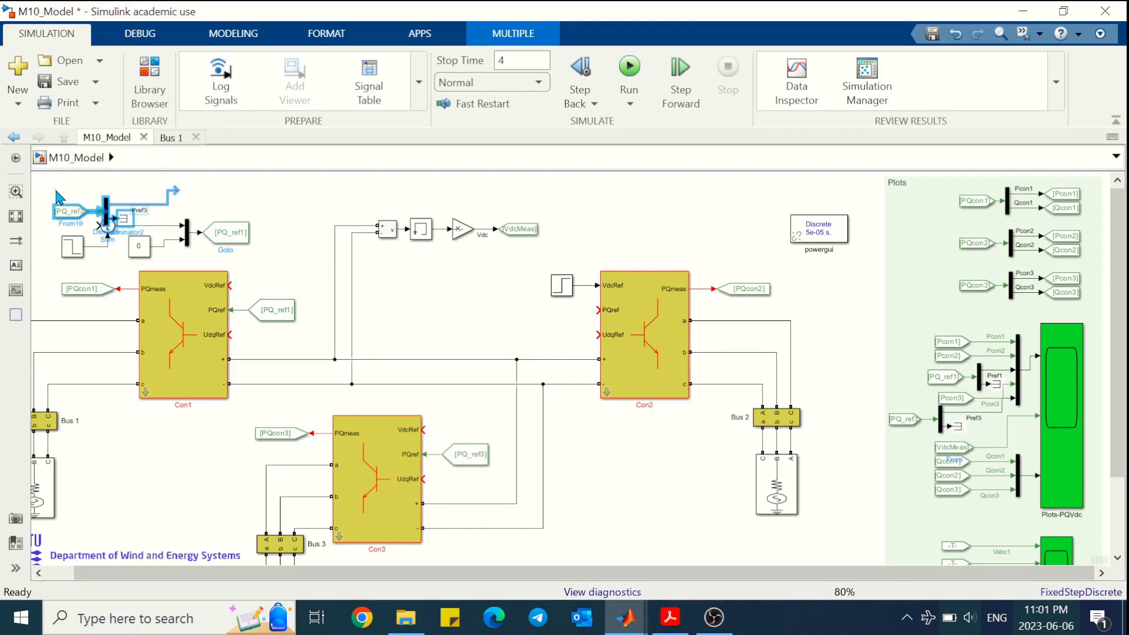
{"action": "left_click_drag", "start_coordinate": [108, 205], "coordinate": [47, 205]}
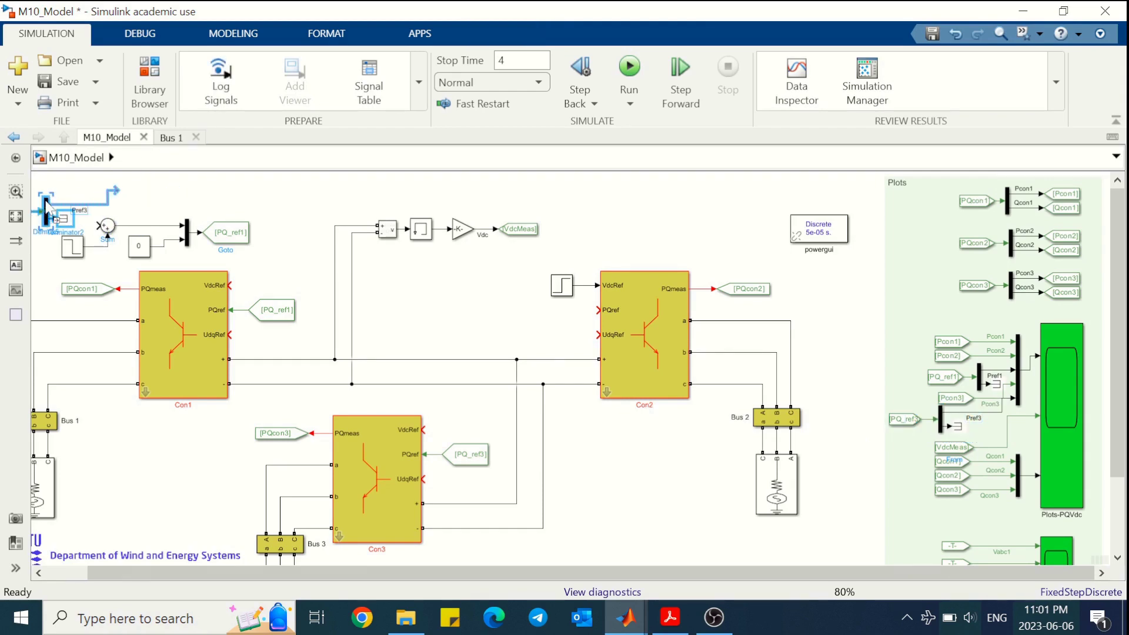
Connect the copied demux's Pref3 output line to the free input of the Sum block.
{"action": "left_click", "coordinate": [154, 201]}
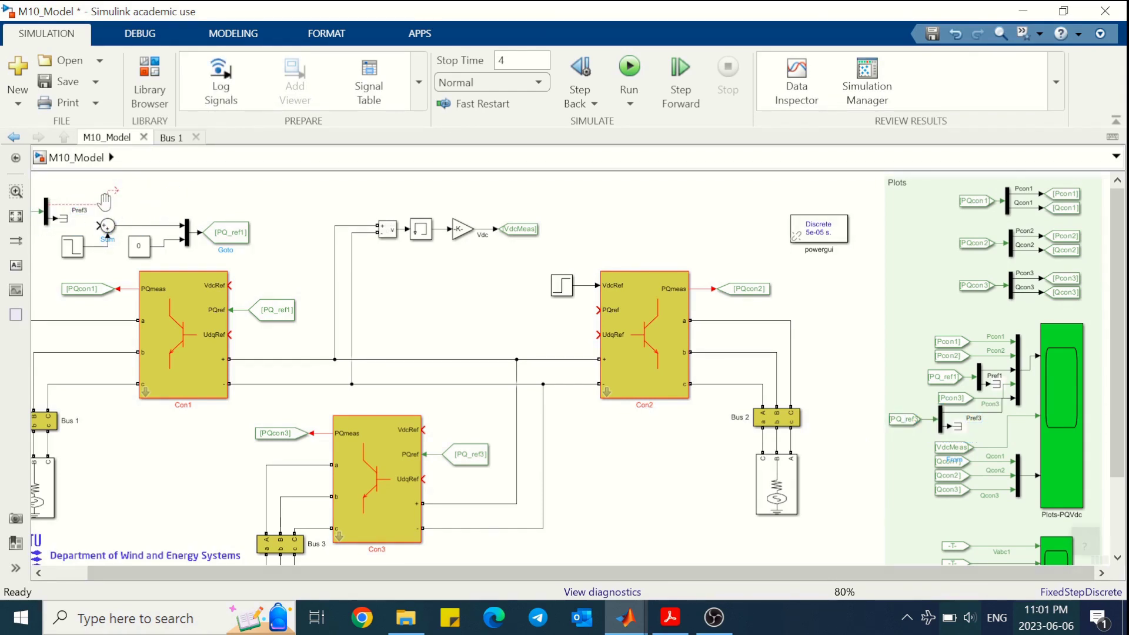
{"action": "scroll", "coordinate": [105, 206], "scroll_direction": "down", "scroll_amount": 2}
{"action": "scroll", "coordinate": [172, 222], "scroll_direction": "up", "scroll_amount": 5}
{"action": "left_click_drag", "start_coordinate": [269, 204], "coordinate": [259, 232]}
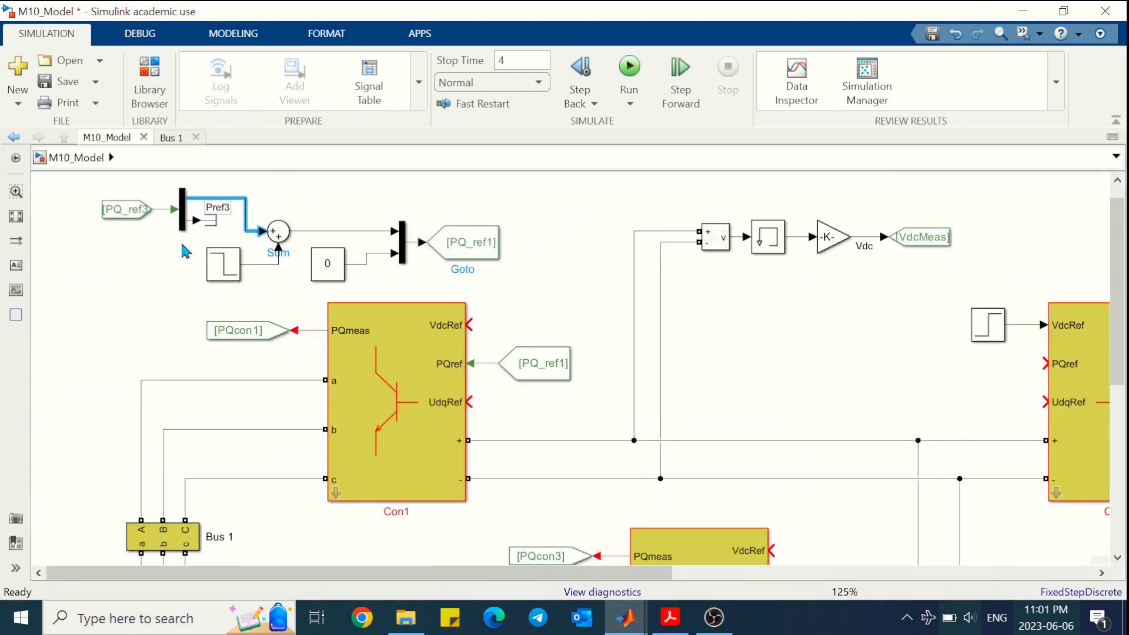
{"action": "left_click", "coordinate": [154, 250]}
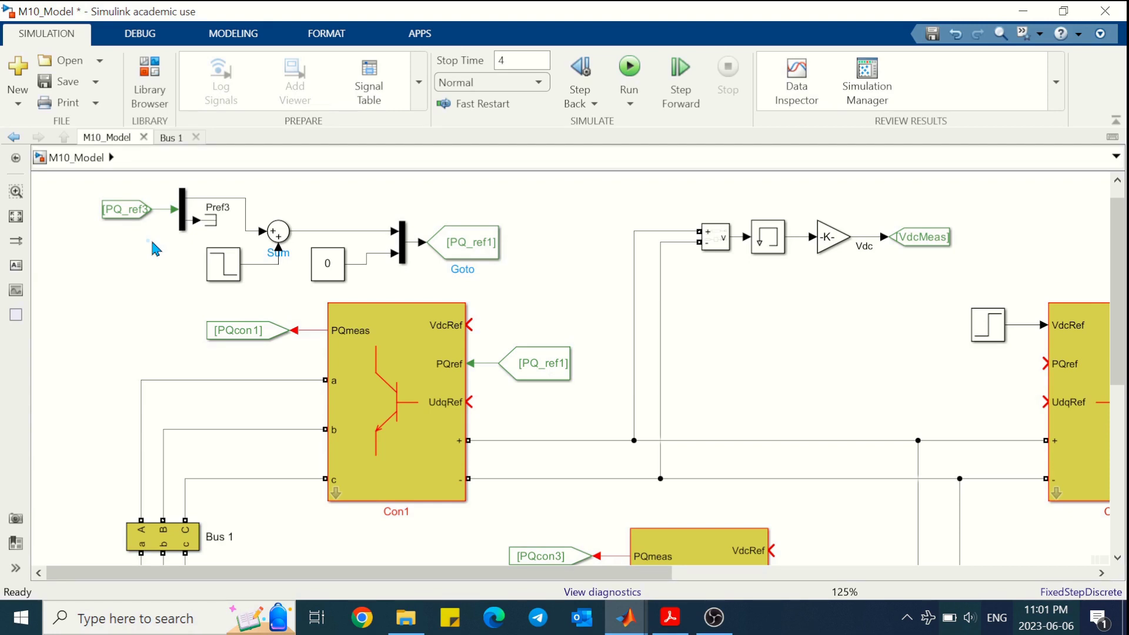
Change the Sum block's list of signs to |-+ so that Pref3 is subtracted from the Step signal.
{"action": "double_click", "coordinate": [281, 233]}
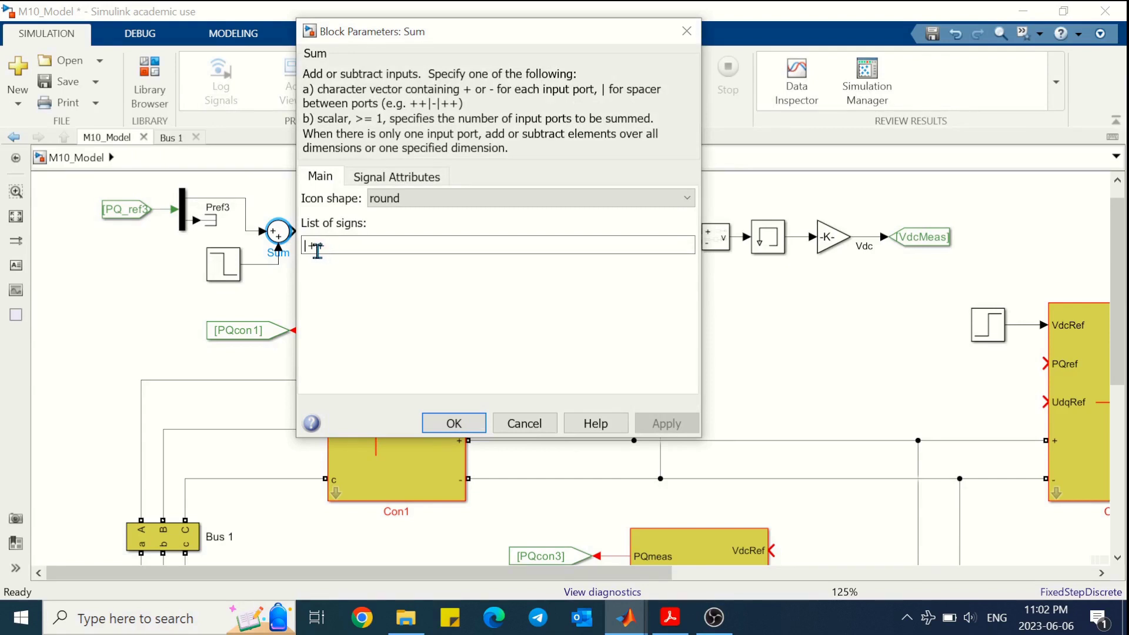
{"action": "key", "text": "BackSpace"}
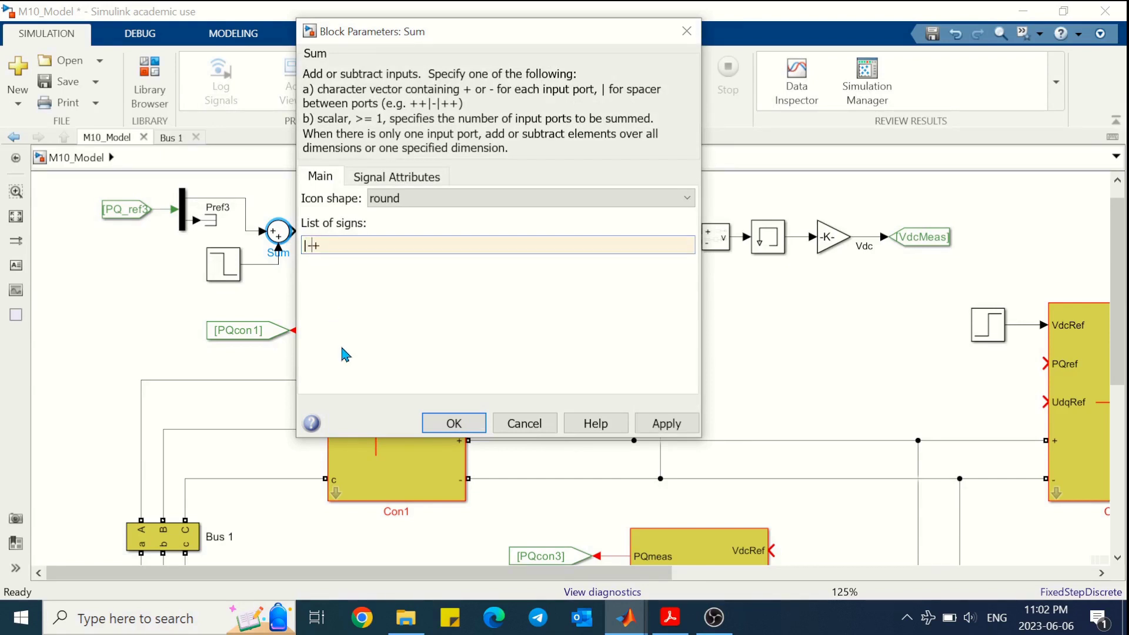
{"action": "type", "text": "-"}
{"action": "key", "text": "Return"}
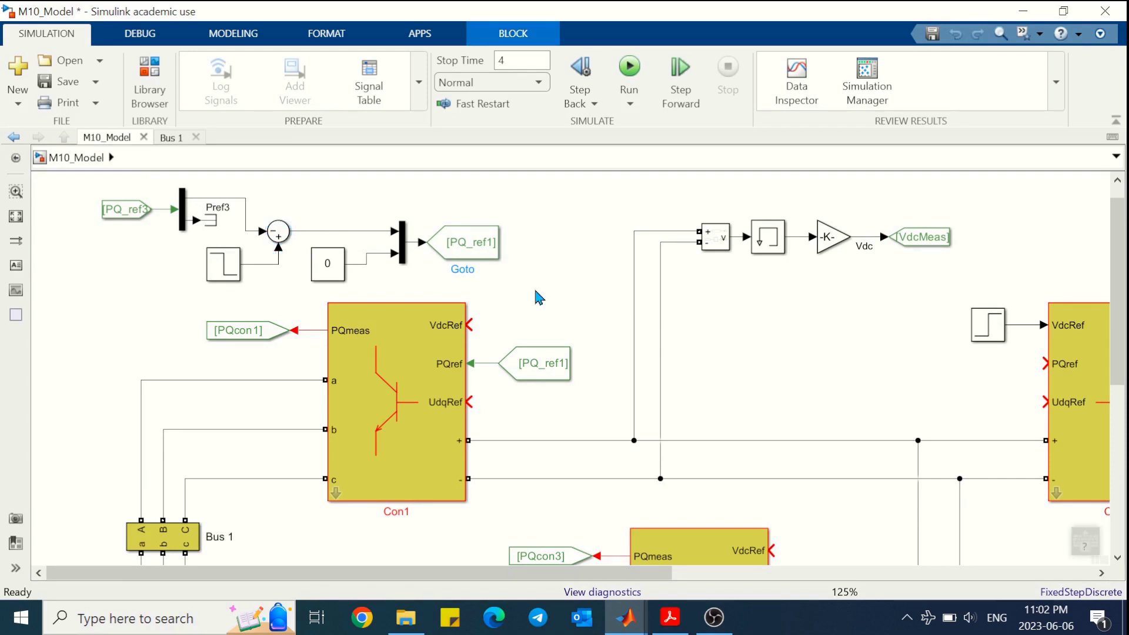
Run the simulation of the whole model with the modified Con1 power reference.
{"action": "key", "text": "space"}
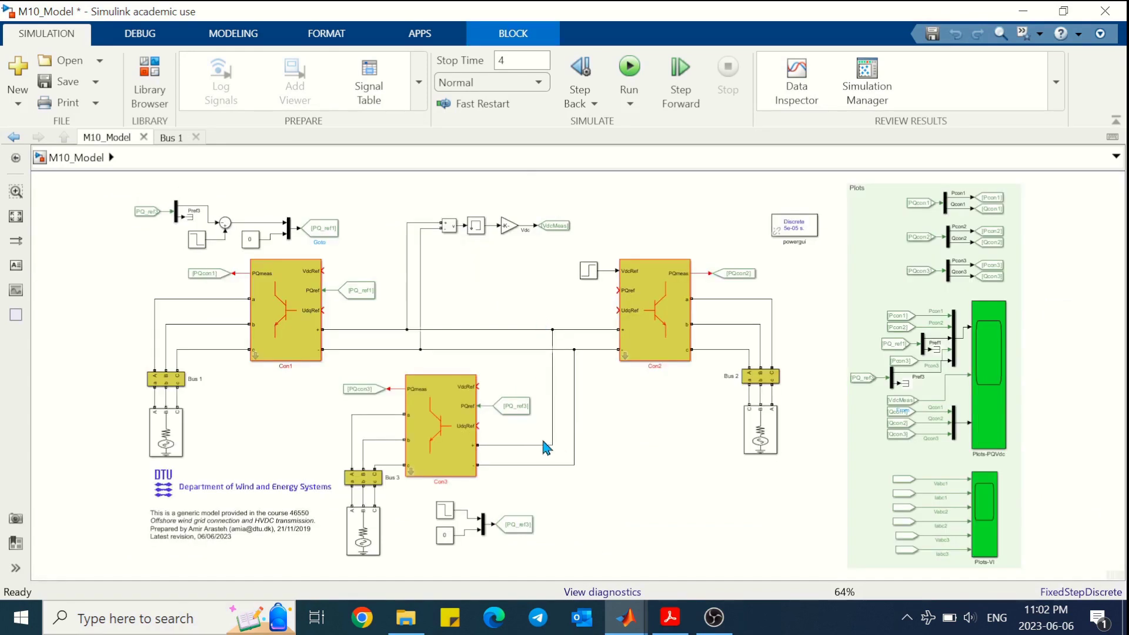
{"action": "left_click", "coordinate": [491, 479]}
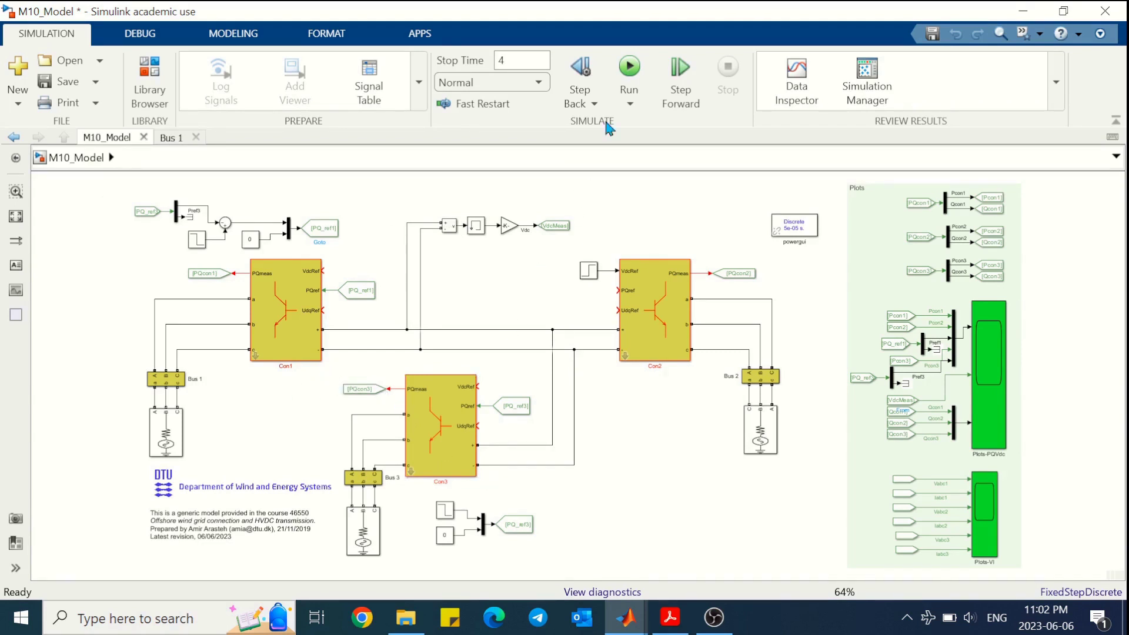
{"action": "left_click", "coordinate": [630, 69]}
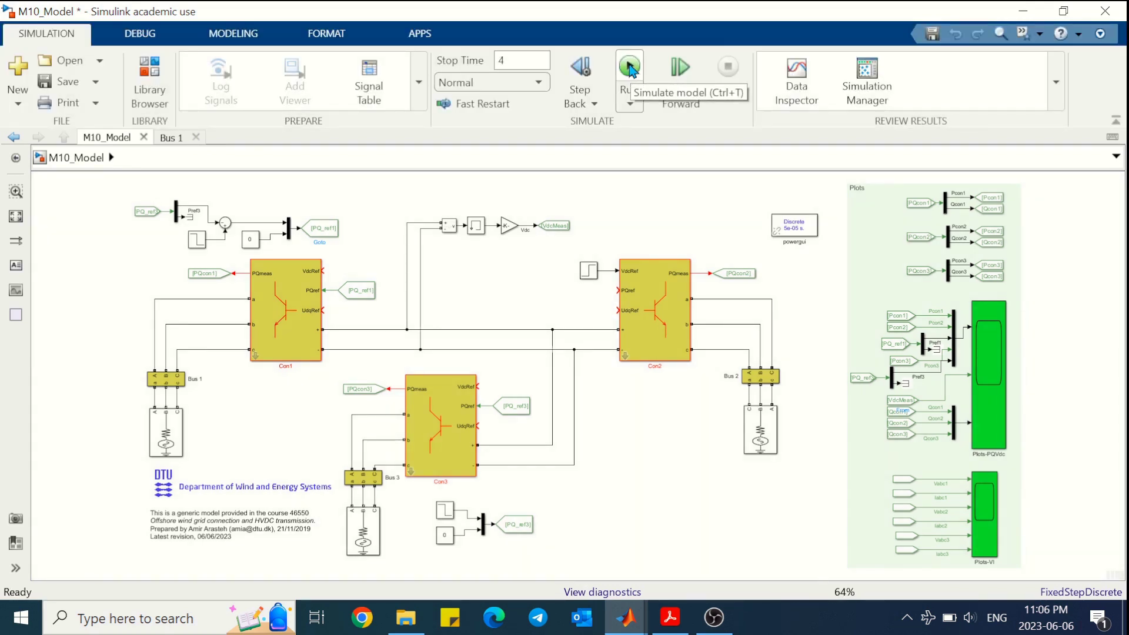
Open the Plots-PQVdc scope and set the Pref1 curve of display 1 to a dashed line style.
{"action": "left_click", "coordinate": [985, 343]}
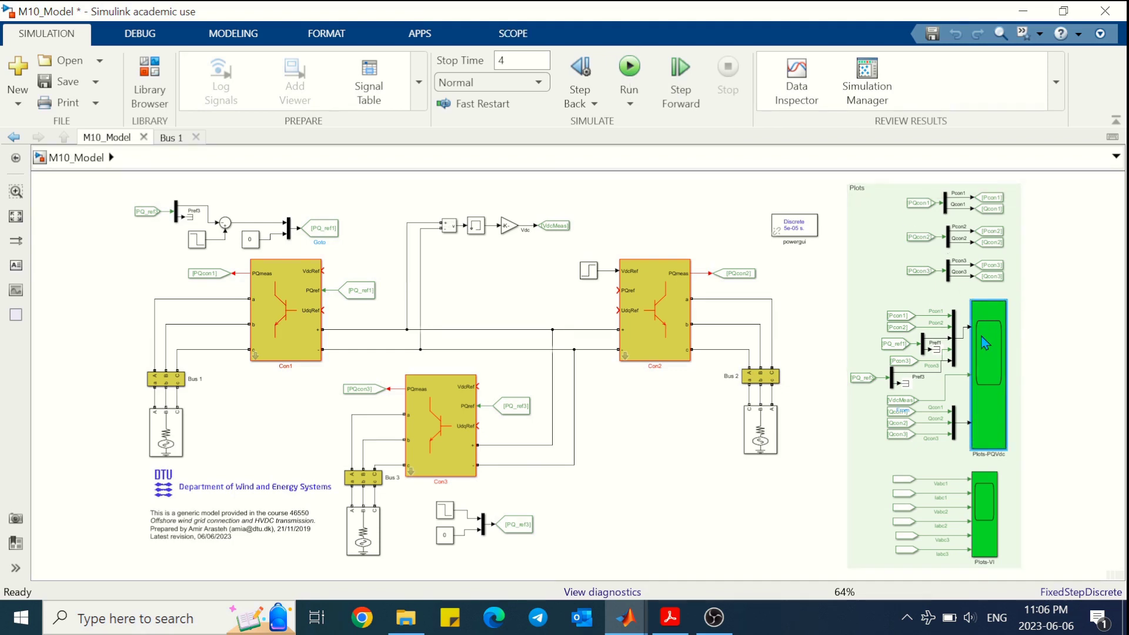
{"action": "double_click", "coordinate": [985, 343]}
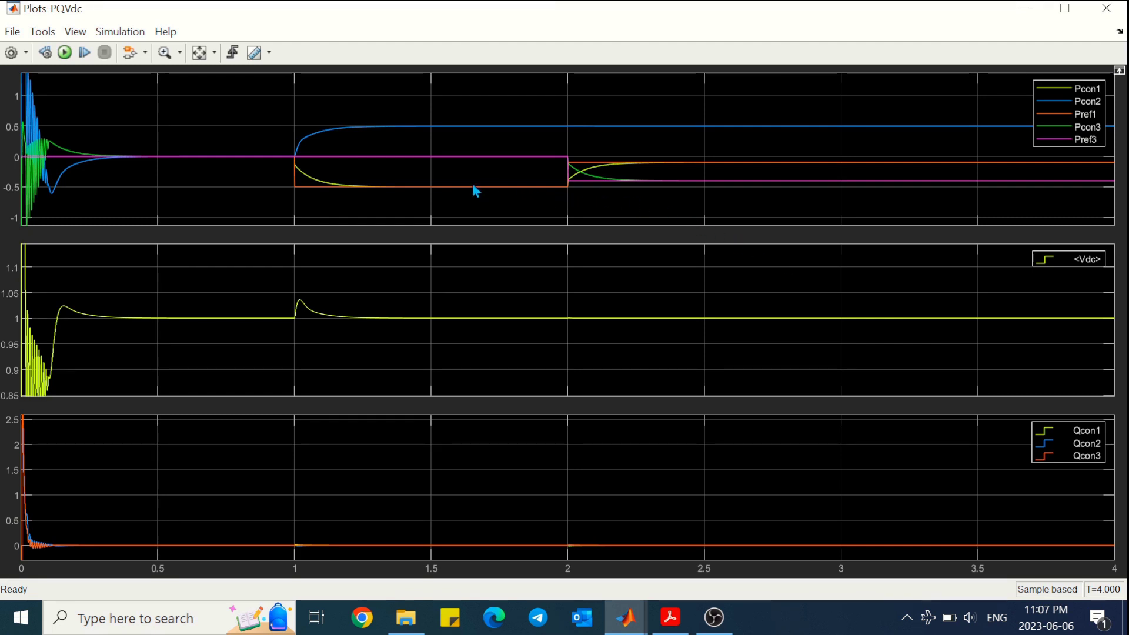
{"action": "left_click", "coordinate": [76, 31]}
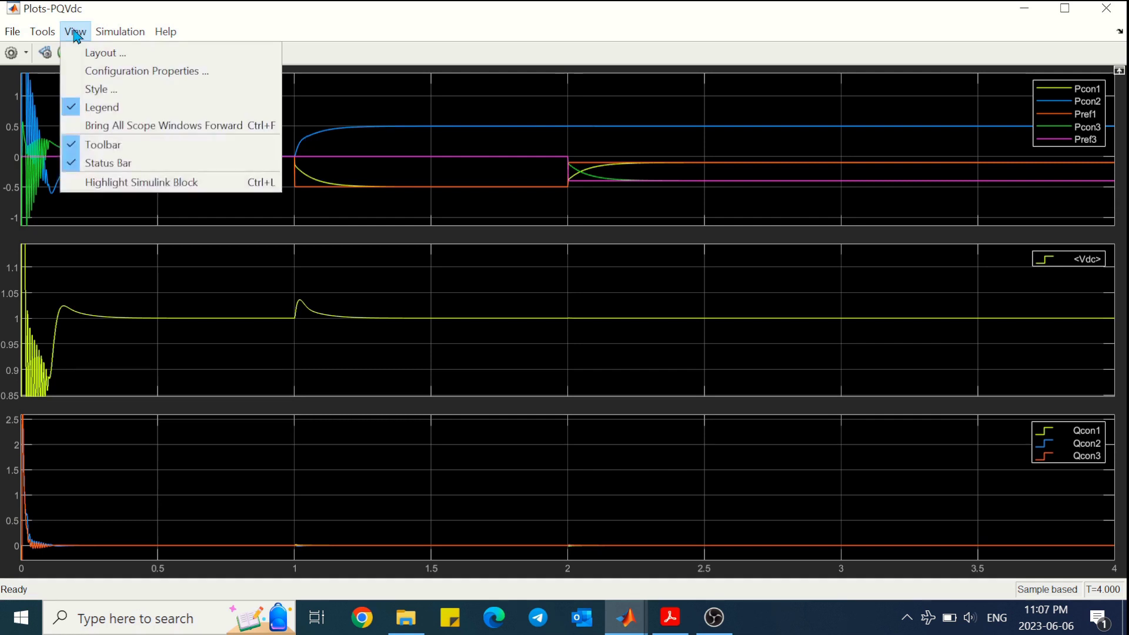
{"action": "left_click", "coordinate": [106, 73]}
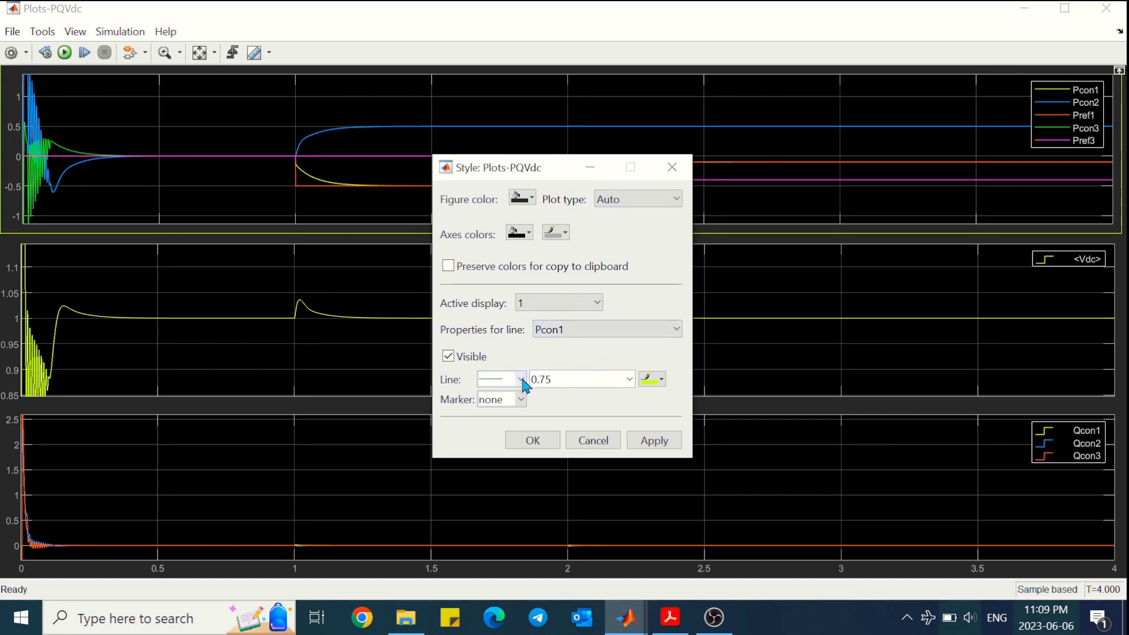
{"action": "left_click", "coordinate": [600, 330]}
{"action": "left_click", "coordinate": [564, 379]}
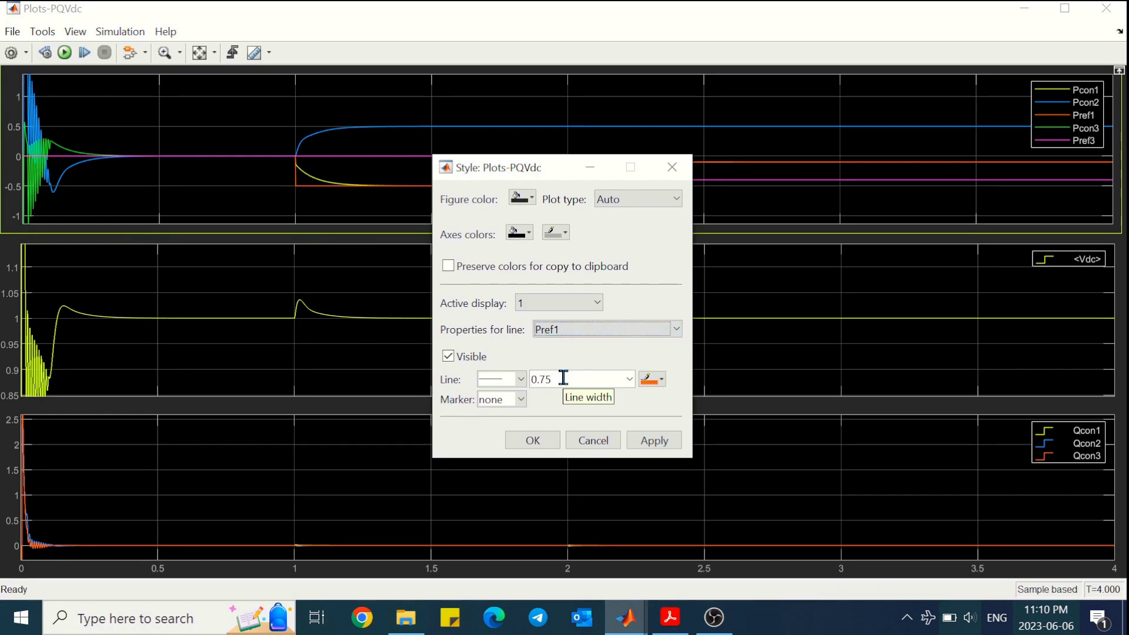
{"action": "left_click", "coordinate": [520, 381]}
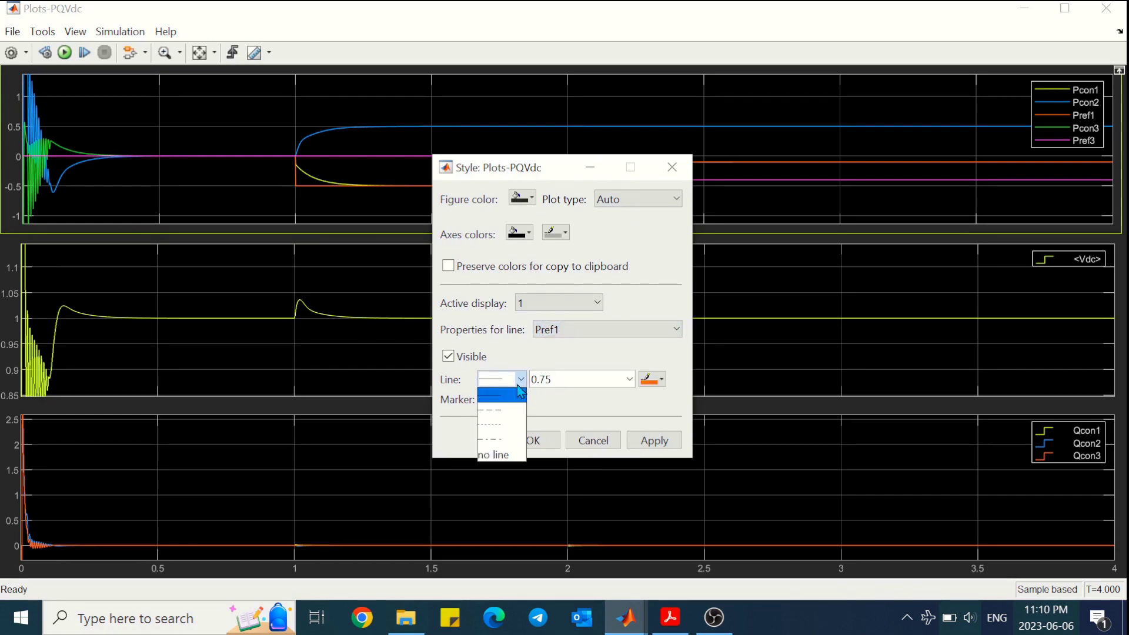
{"action": "left_click", "coordinate": [494, 410]}
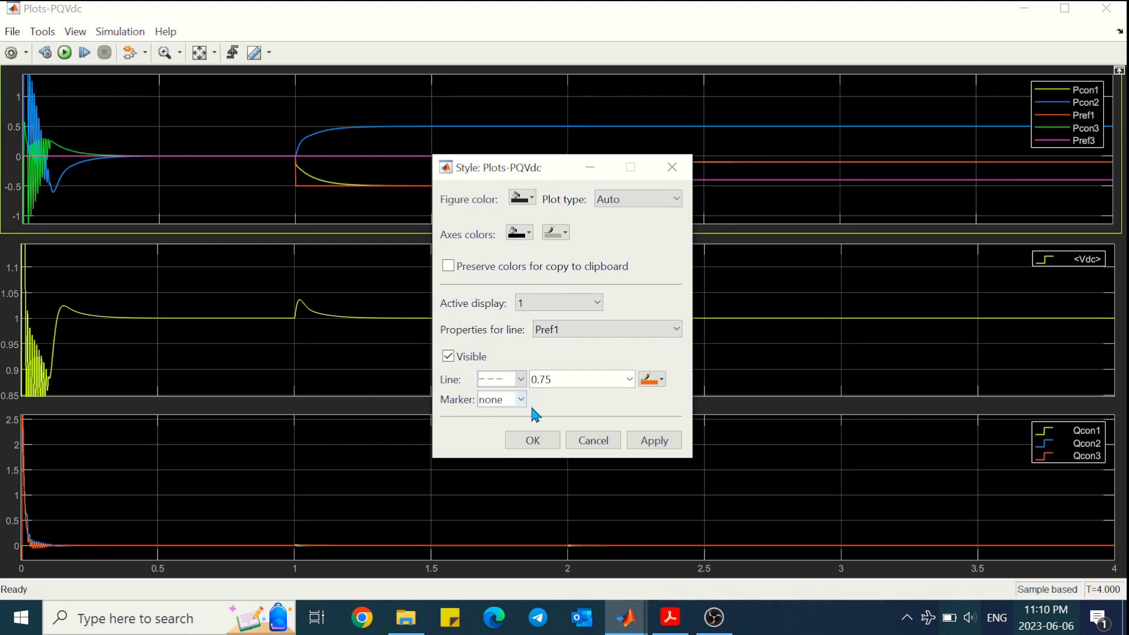
{"action": "left_click", "coordinate": [666, 447]}
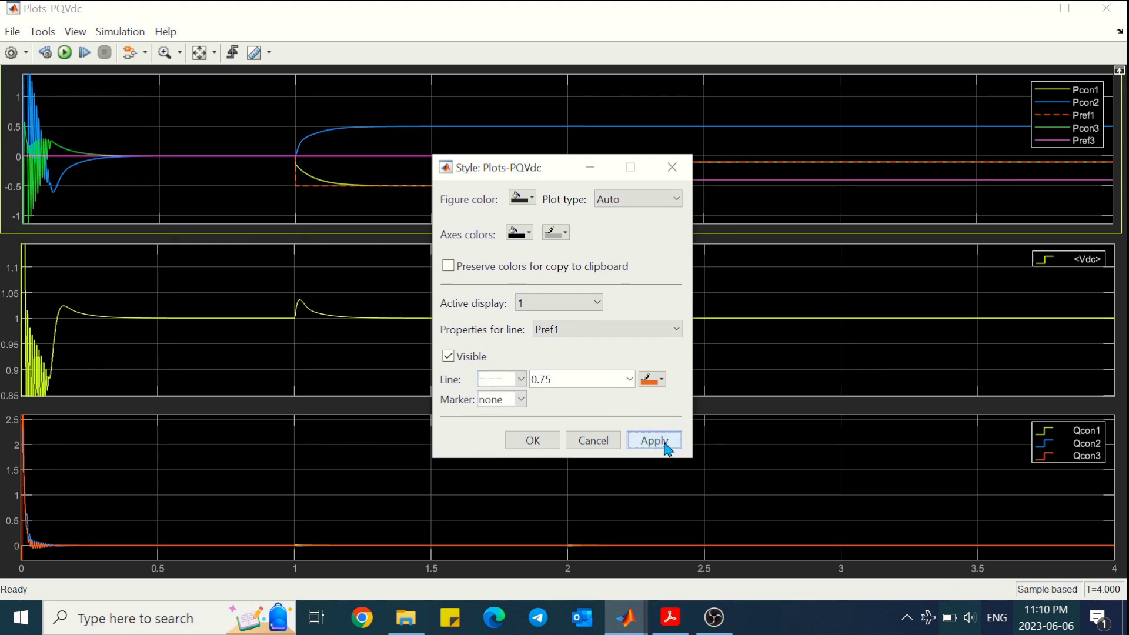
Give the Pref3 curve in display 1 a dashed line style and a yellow-green line color.
{"action": "left_click", "coordinate": [593, 331]}
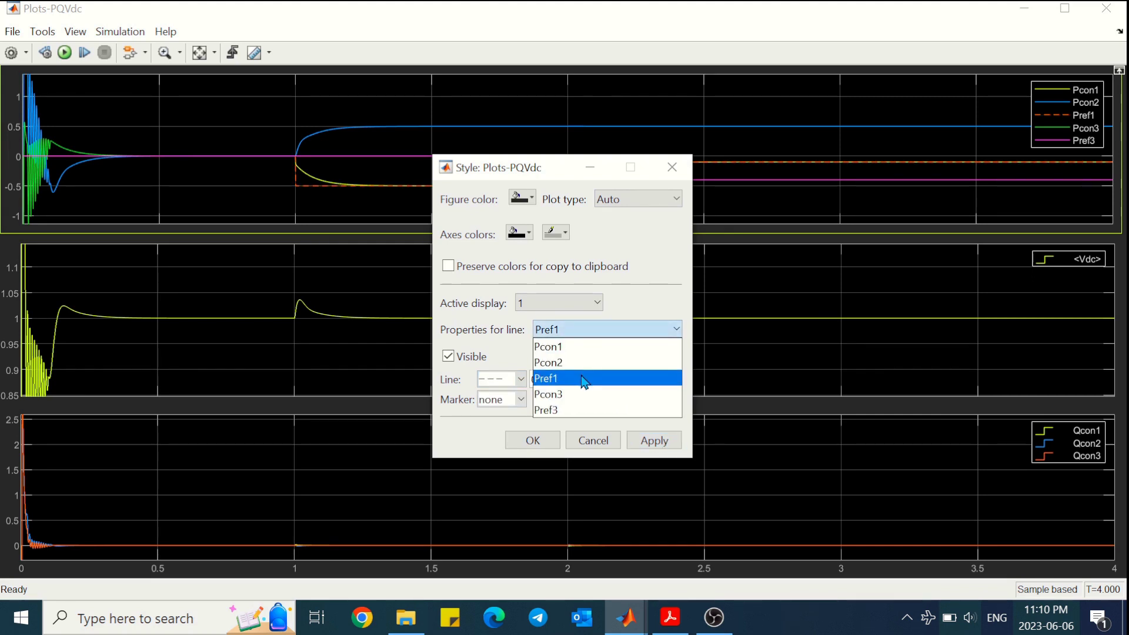
{"action": "left_click", "coordinate": [564, 410]}
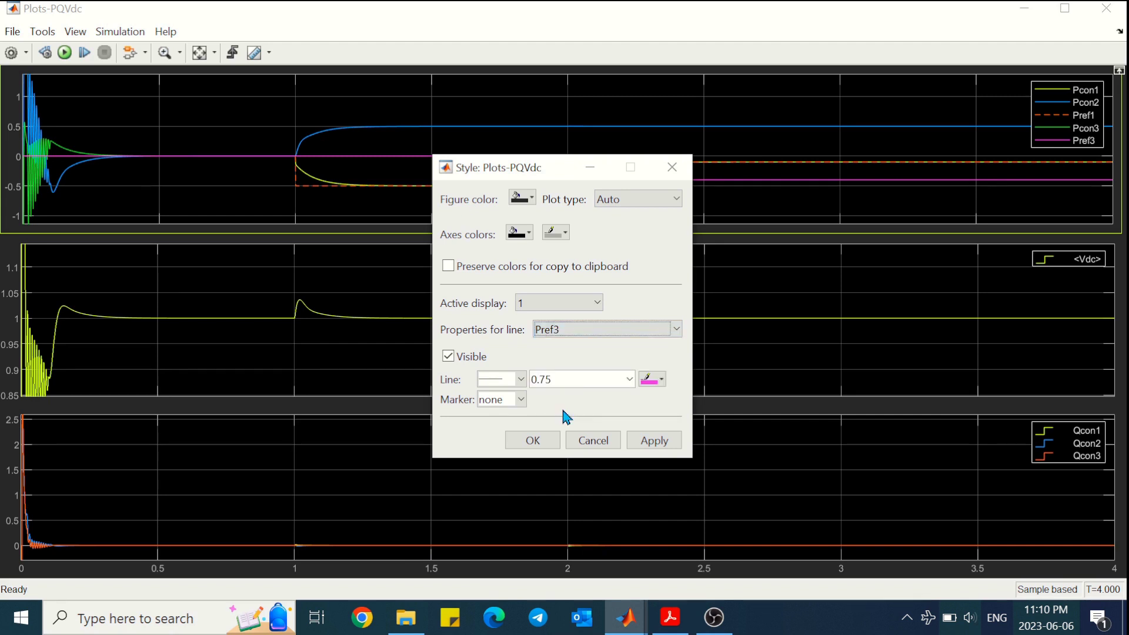
{"action": "left_click", "coordinate": [521, 380]}
{"action": "left_click", "coordinate": [513, 410]}
{"action": "left_click", "coordinate": [661, 383]}
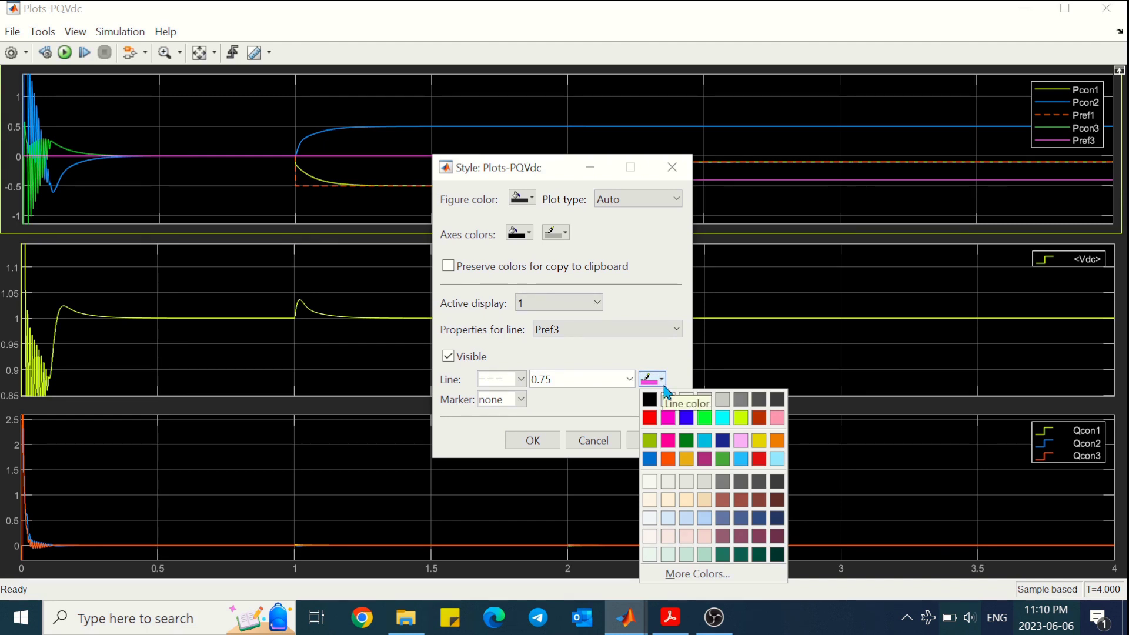
{"action": "left_click", "coordinate": [723, 418]}
{"action": "left_click", "coordinate": [664, 381]}
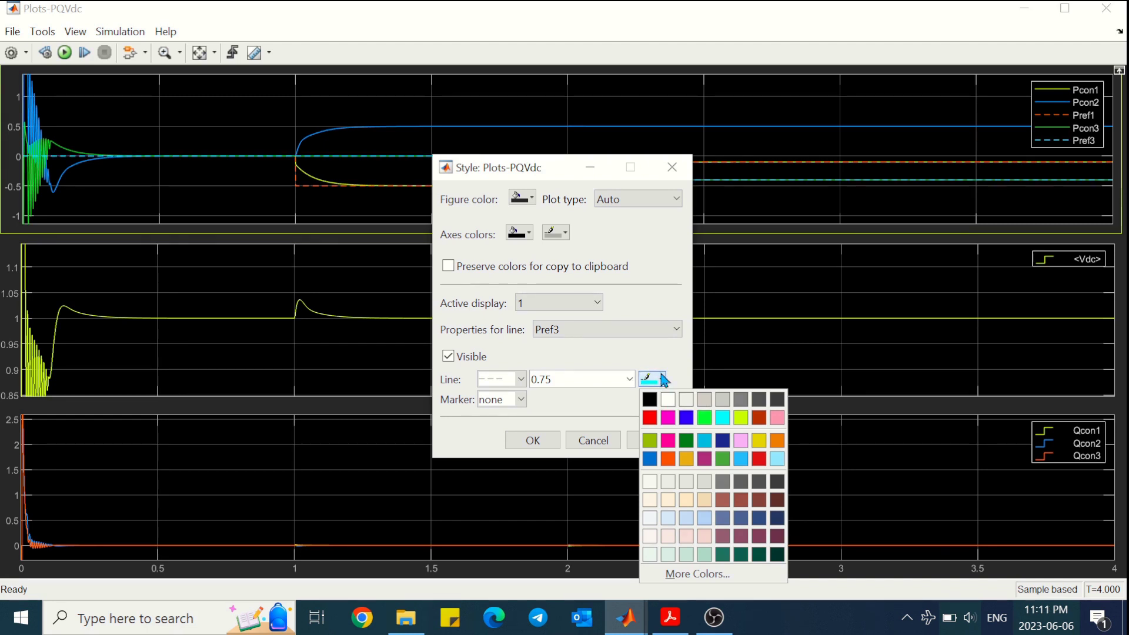
{"action": "left_click", "coordinate": [741, 418]}
{"action": "left_click", "coordinate": [655, 441]}
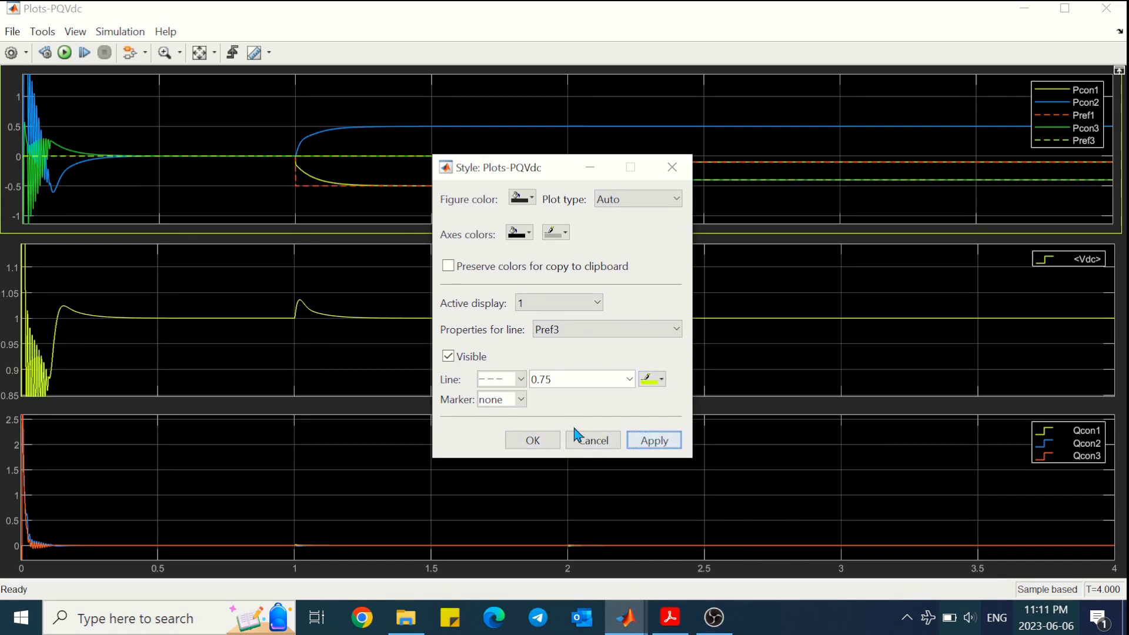
Set the Pref3 curve's line width to 0.5 in the scope style settings.
{"action": "left_click", "coordinate": [630, 379]}
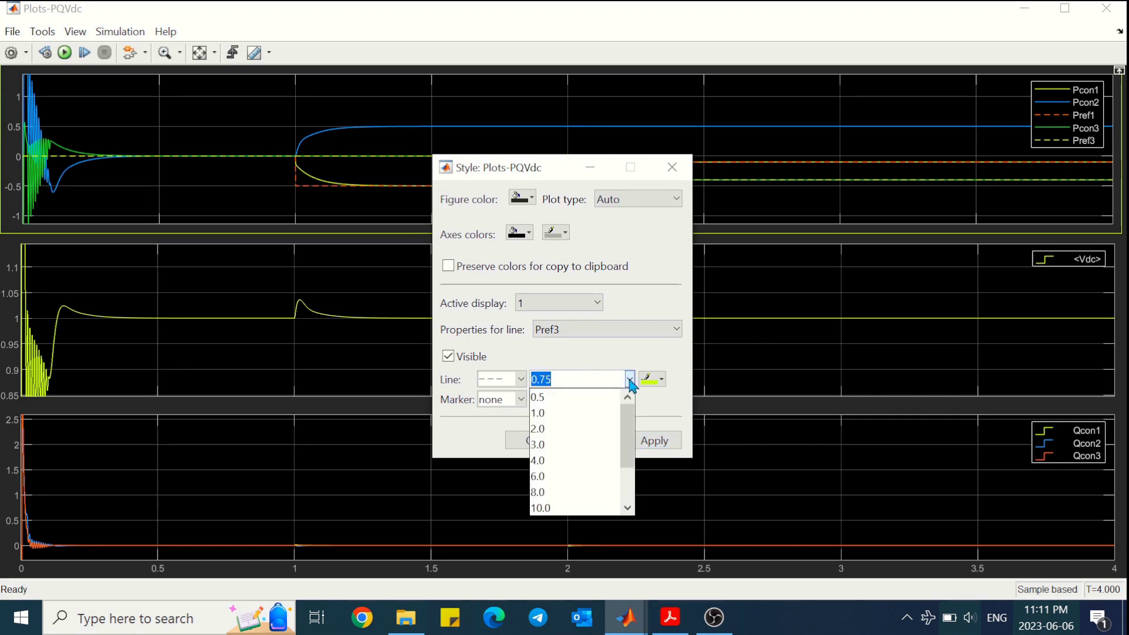
{"action": "left_click", "coordinate": [588, 397]}
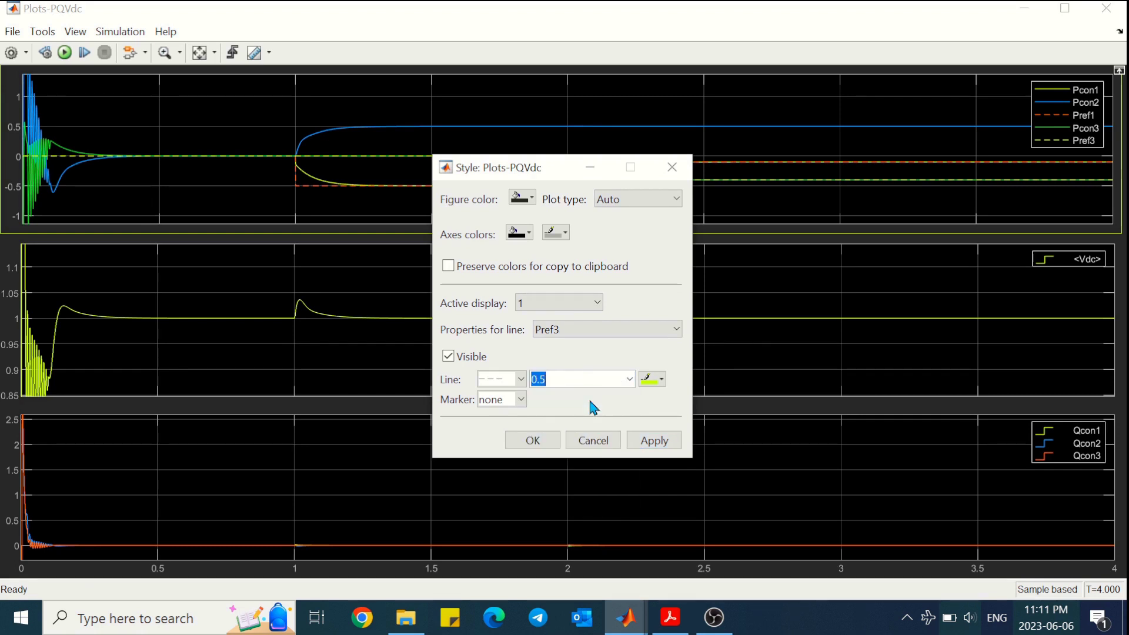
{"action": "left_click", "coordinate": [655, 445]}
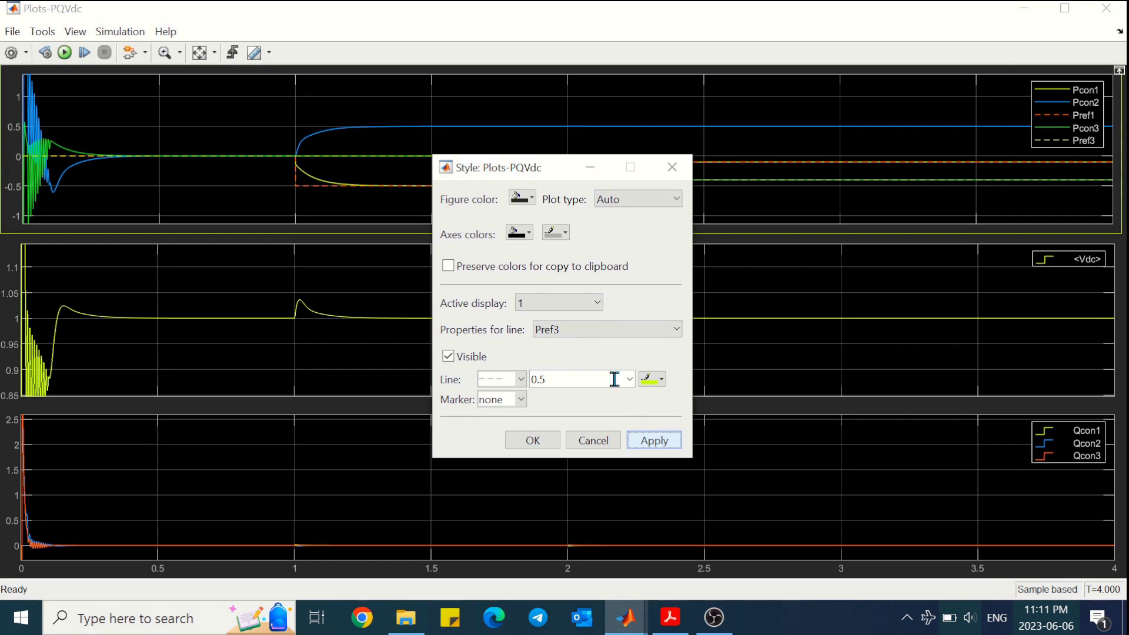
Set the Pref1 curve's line width to 0.5 and have the scope preserve its colors for copying to the clipboard.
{"action": "left_click", "coordinate": [595, 337]}
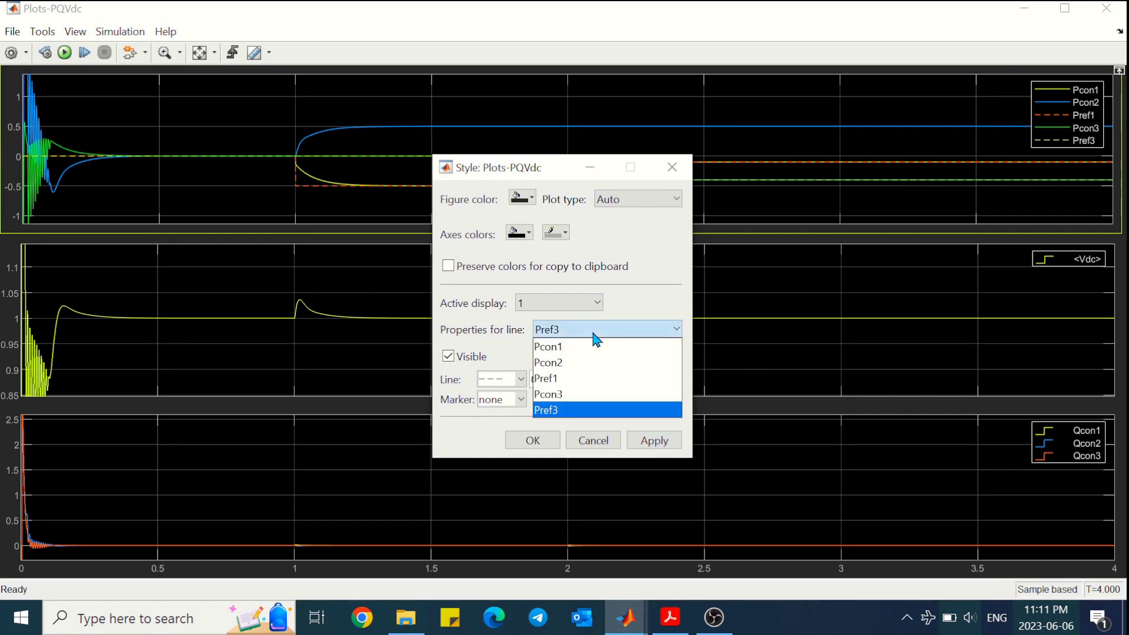
{"action": "left_click", "coordinate": [595, 378]}
{"action": "left_click", "coordinate": [630, 379]}
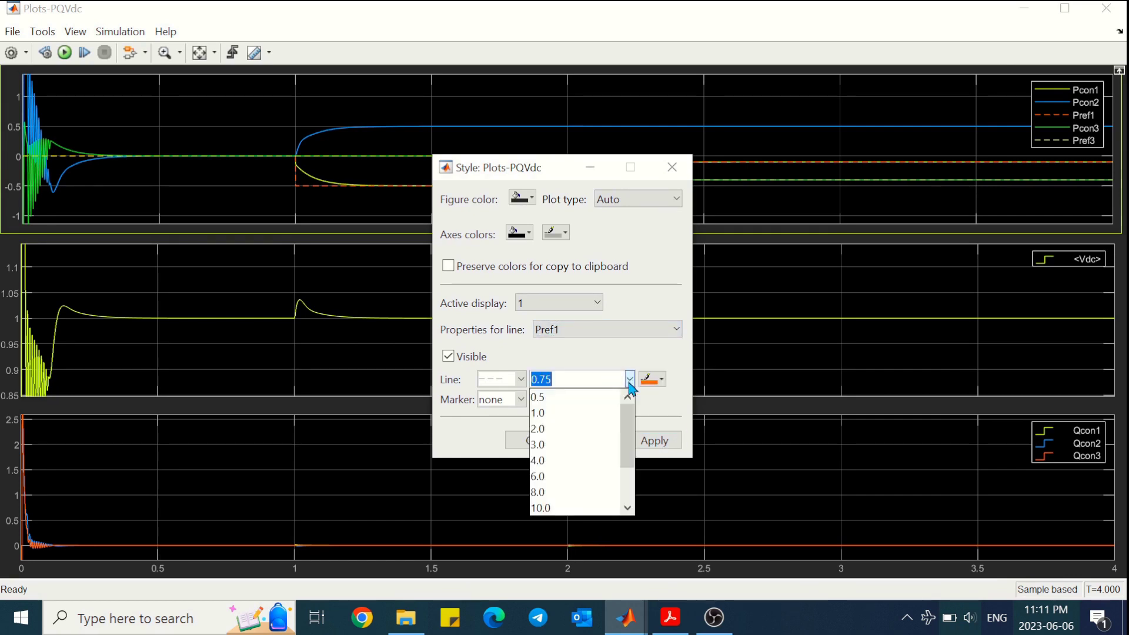
{"action": "left_click", "coordinate": [591, 398]}
{"action": "left_click", "coordinate": [659, 444]}
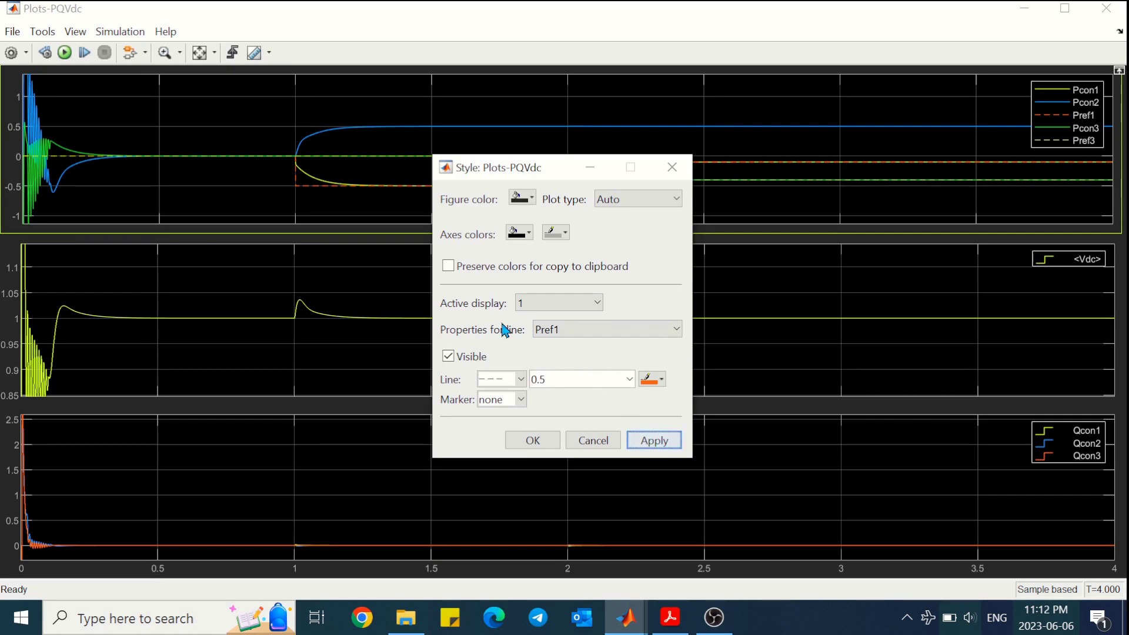
{"action": "left_click", "coordinate": [451, 273]}
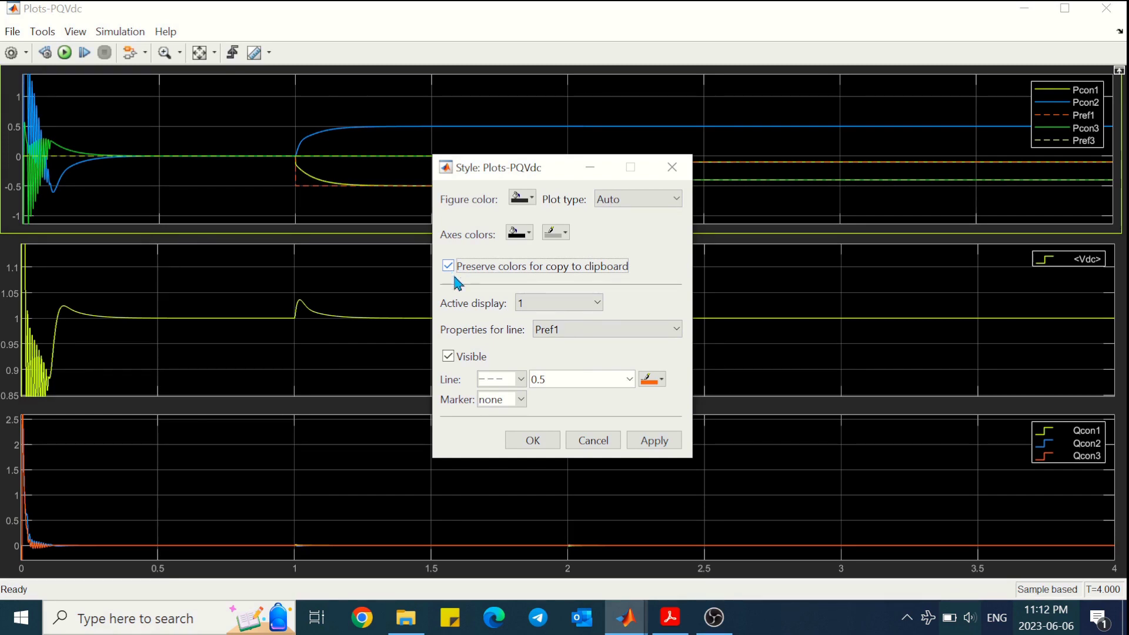
{"action": "left_click", "coordinate": [532, 441]}
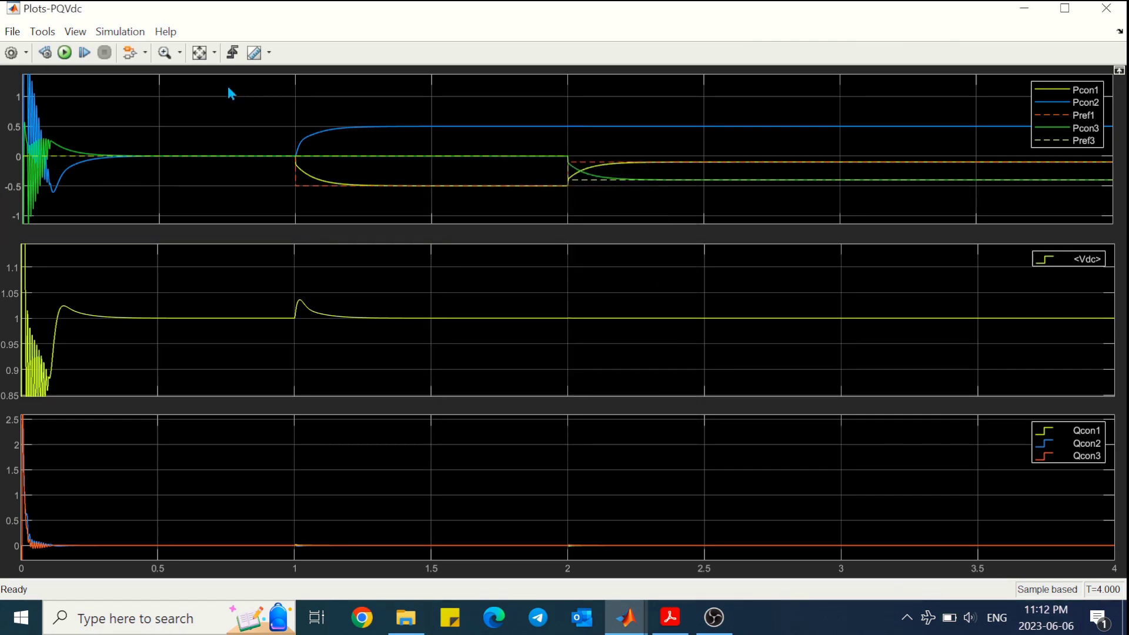
Examine the active power curves around 2 s in the scope's first display and return to the M10_Model diagram.
{"action": "left_click", "coordinate": [165, 52]}
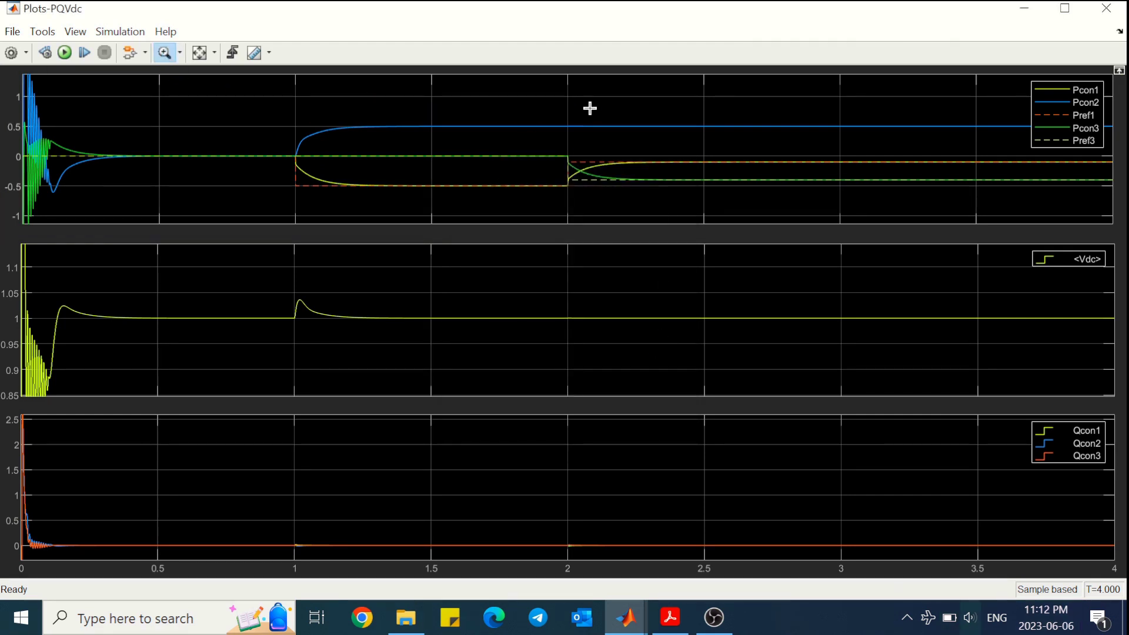
{"action": "left_click_drag", "start_coordinate": [590, 108], "coordinate": [597, 201]}
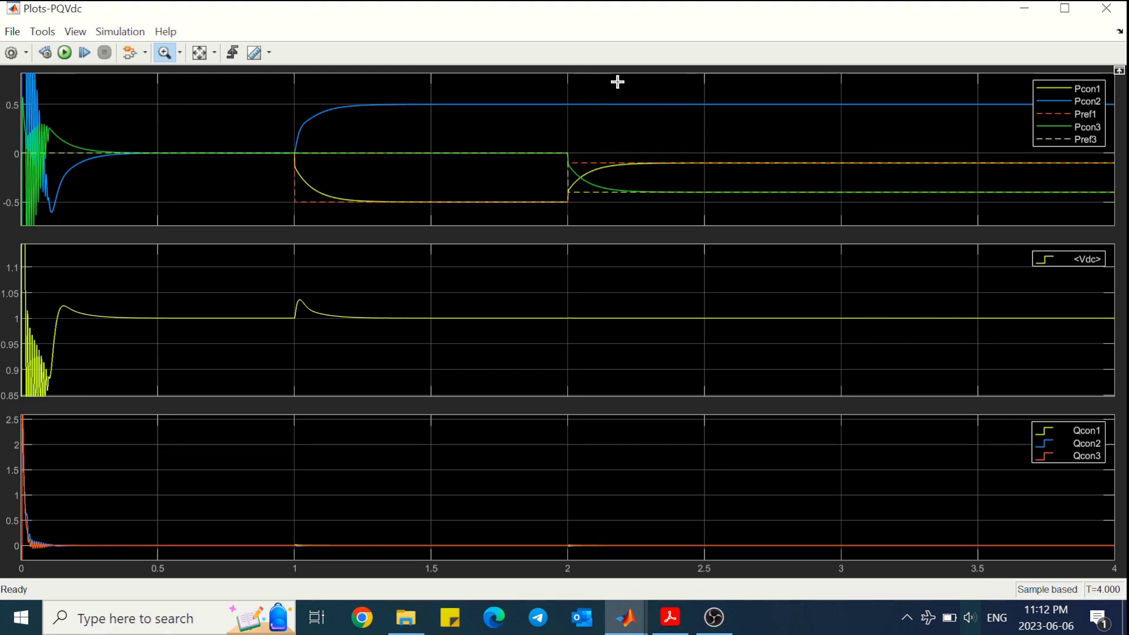
{"action": "mouse_move", "coordinate": [633, 632]}
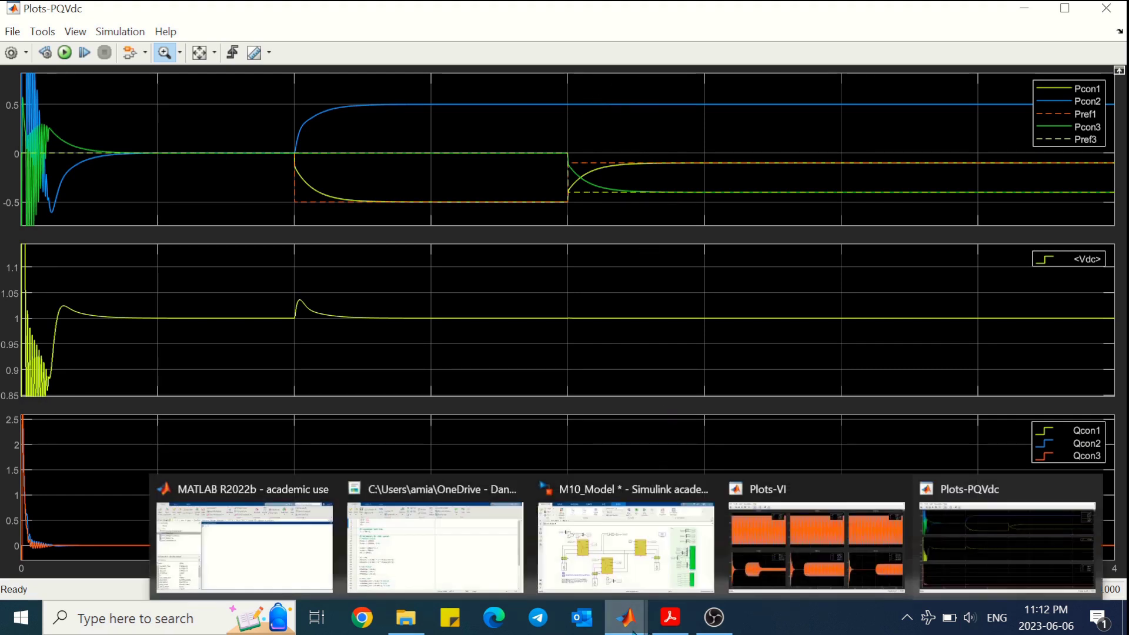
{"action": "left_click", "coordinate": [626, 547]}
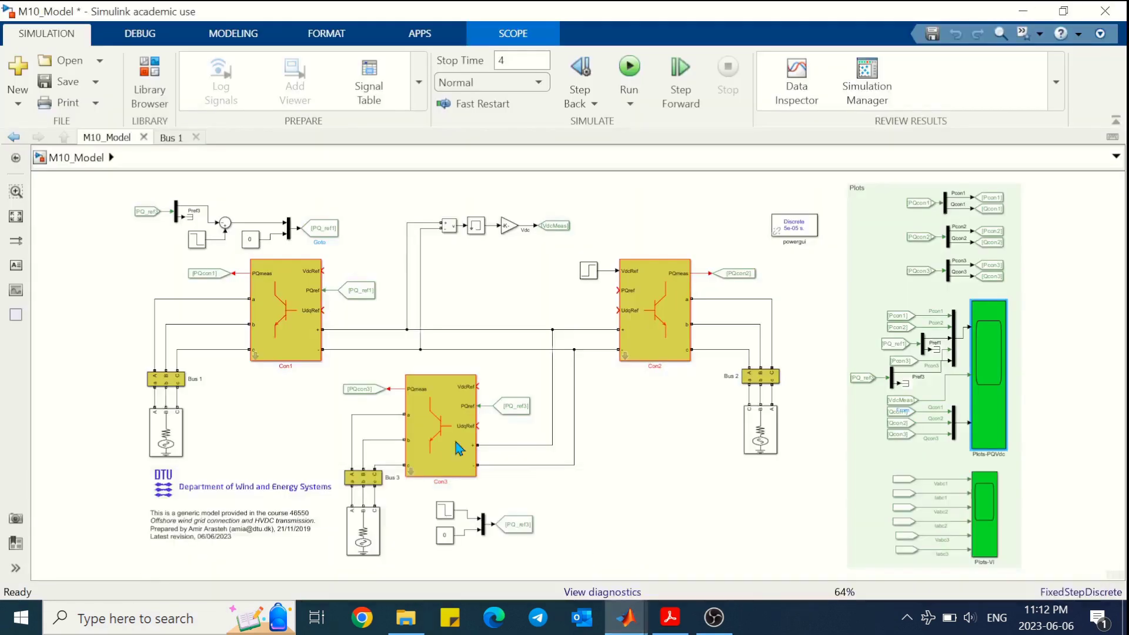
Shift the PQ_ref3 From block, its demux and the terminator away from the Sum block to make room on the Pref3 line.
{"action": "left_click_drag", "start_coordinate": [120, 198], "coordinate": [191, 227]}
{"action": "key", "text": "Left"}
{"action": "key", "text": "Left"}
{"action": "key", "text": "Left"}
{"action": "key", "text": "Left"}
{"action": "key", "text": "Left"}
{"action": "key", "text": "Left"}
{"action": "key", "text": "Left"}
{"action": "key", "text": "Left"}
{"action": "key", "text": "Left"}
{"action": "key", "text": "Left"}
{"action": "key", "text": "Left"}
{"action": "key", "text": "Left"}
{"action": "key", "text": "Left"}
{"action": "key", "text": "Left"}
{"action": "key", "text": "Left"}
{"action": "key", "text": "Left"}
{"action": "key", "text": "Left"}
{"action": "key", "text": "Left"}
{"action": "key", "text": "Left"}
{"action": "key", "text": "Left"}
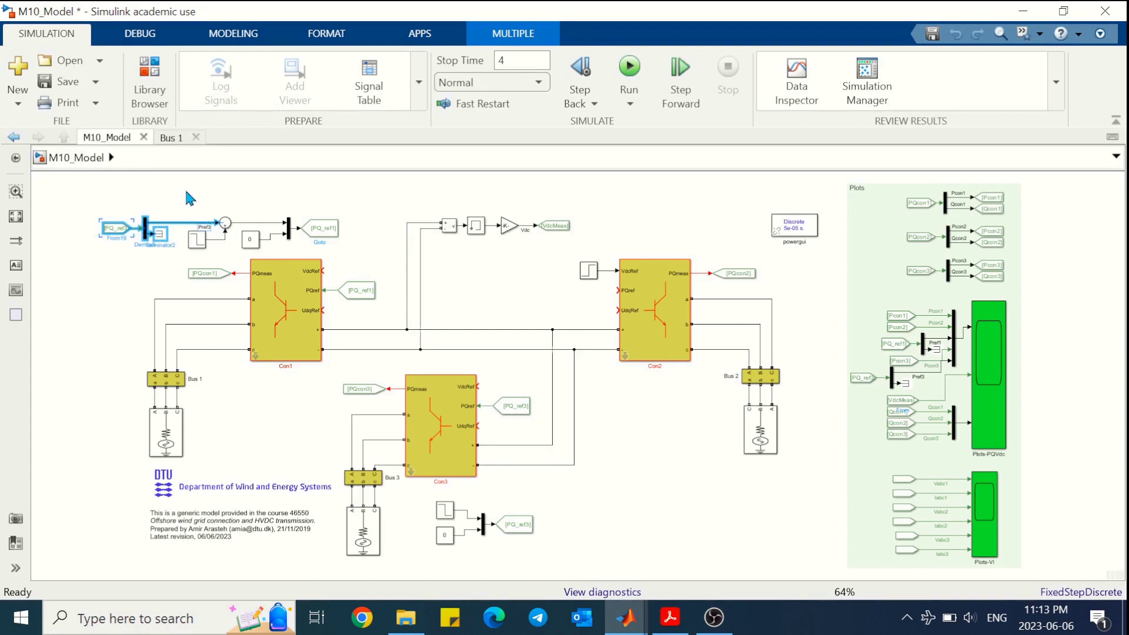
Insert a Gain block with a gain of 0.5 into the Pref3 line between the demux and the Sum block.
{"action": "double_click", "coordinate": [187, 194]}
{"action": "type", "text": "gai"}
{"action": "key", "text": "Return"}
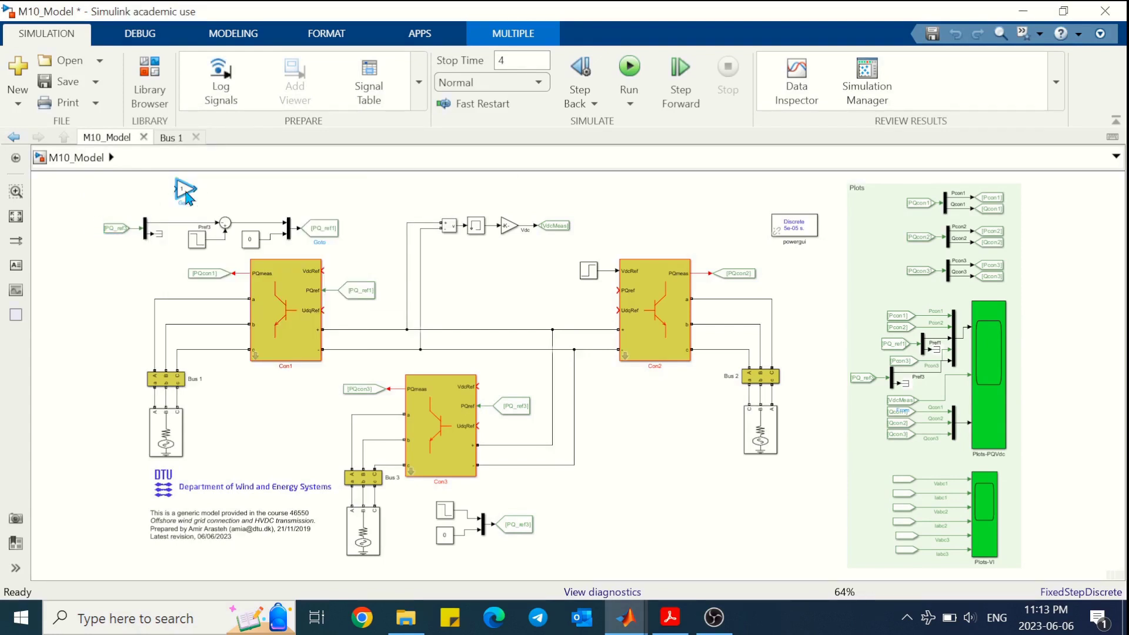
{"action": "left_click_drag", "start_coordinate": [181, 198], "coordinate": [182, 225]}
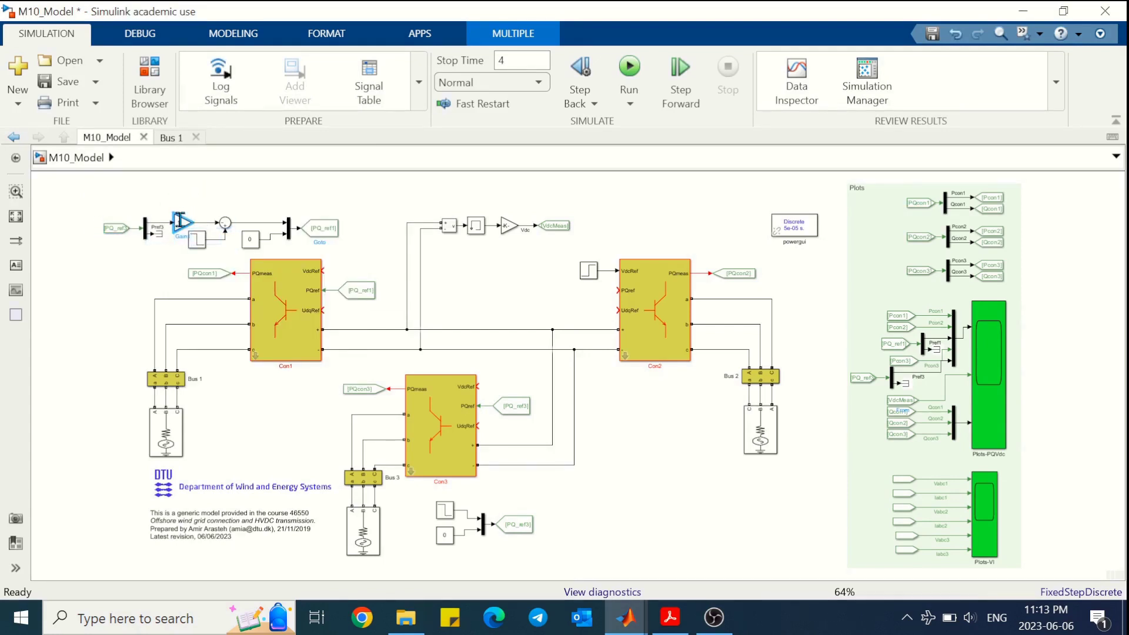
{"action": "double_click", "coordinate": [181, 221]}
{"action": "type", "text": "0"}
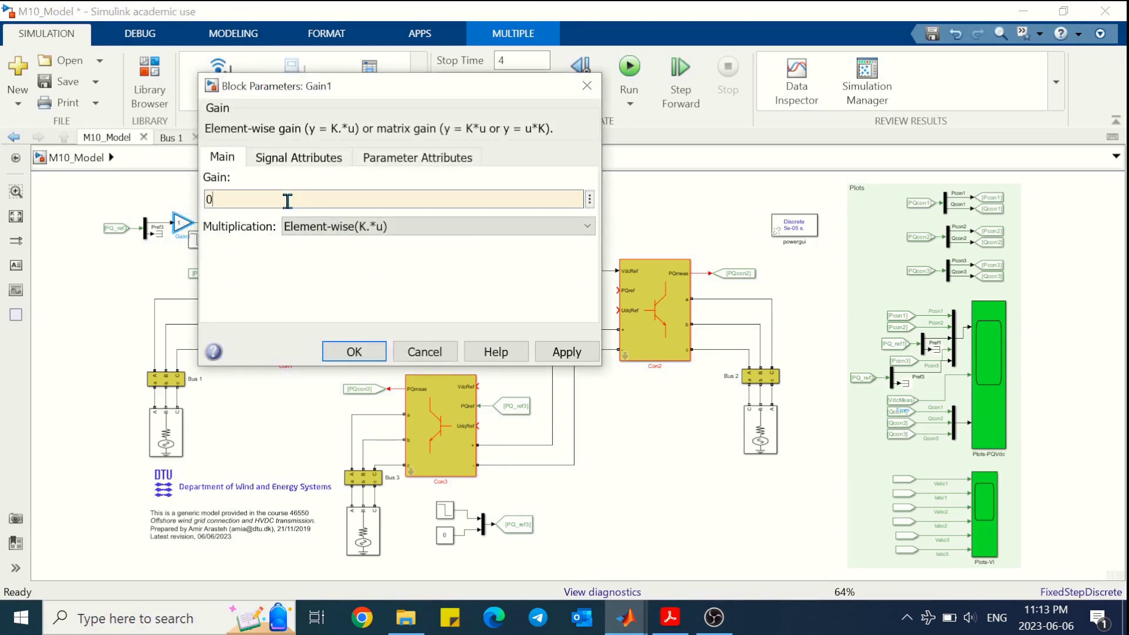
{"action": "type", "text": ".5"}
{"action": "key", "text": "Return"}
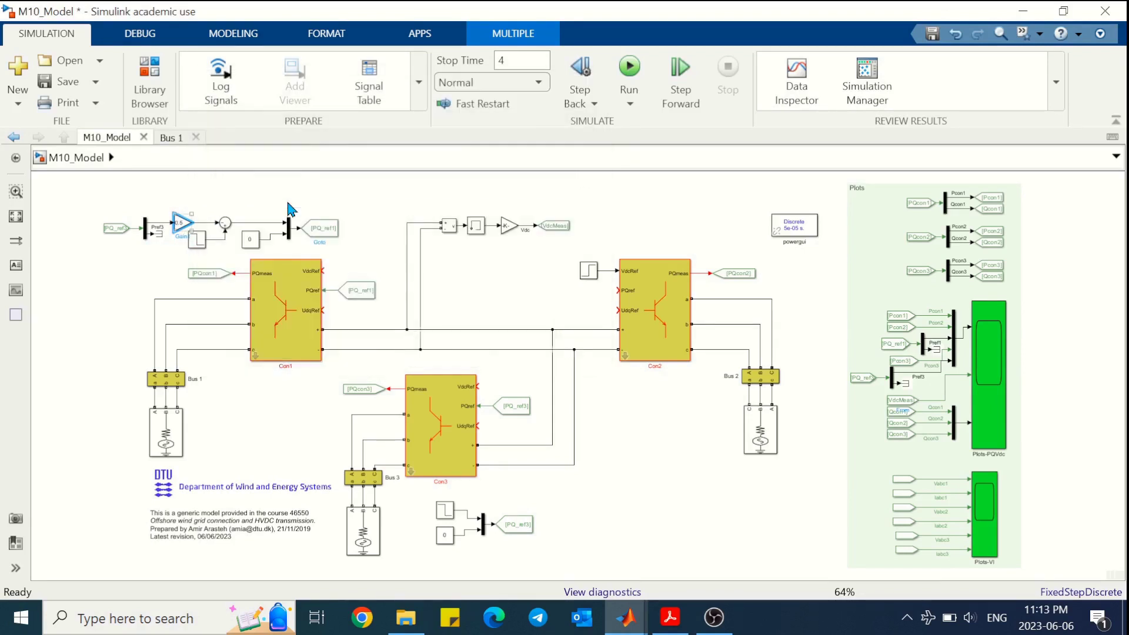
Run the simulation again and examine the Pcon2 curve around 2 s in the Plots-PQVdc scope.
{"action": "left_click", "coordinate": [632, 68]}
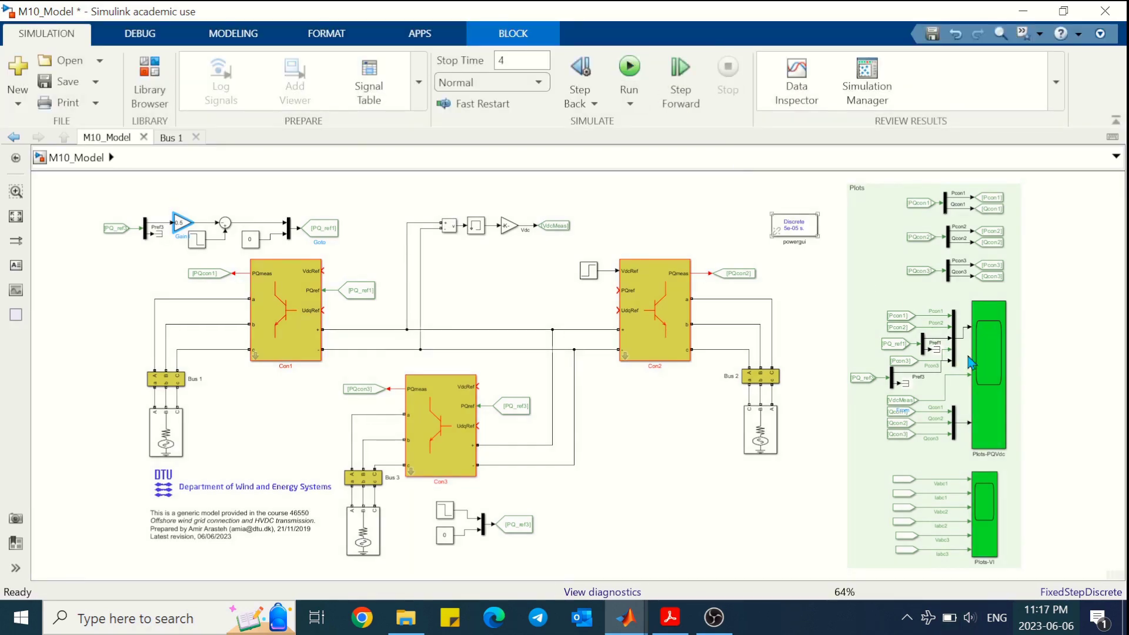
{"action": "left_click", "coordinate": [991, 362]}
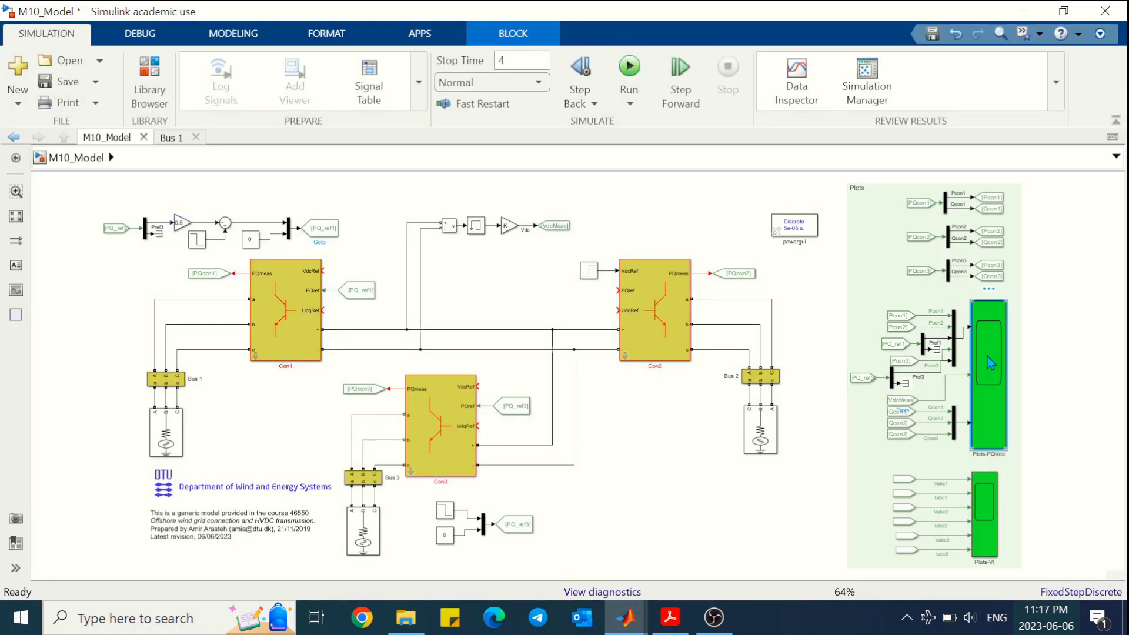
{"action": "double_click", "coordinate": [991, 363]}
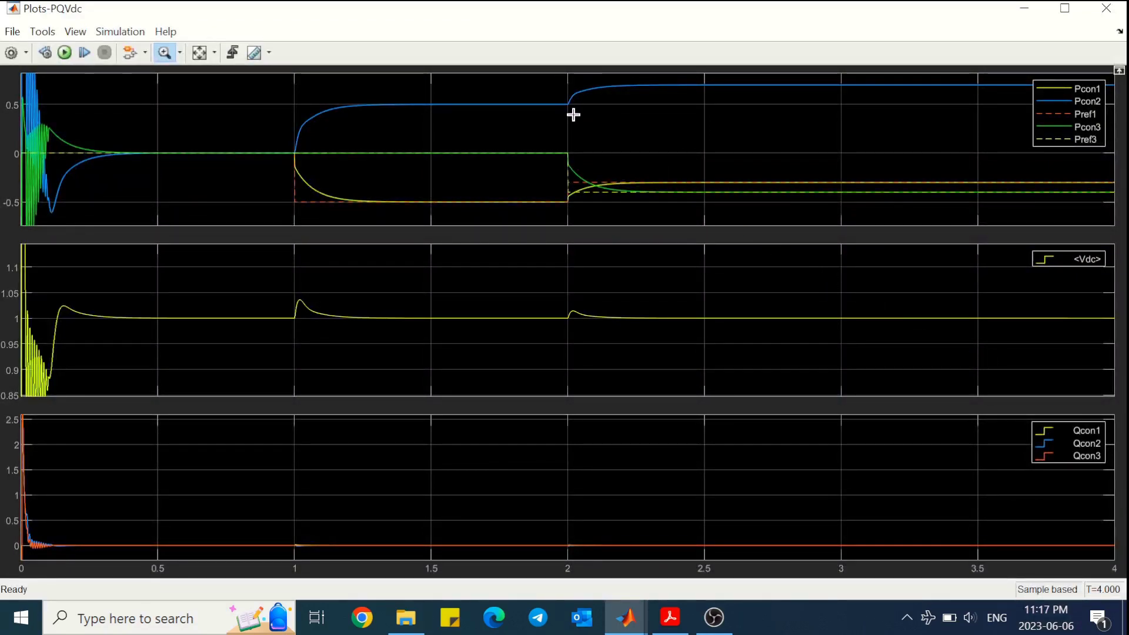
{"action": "left_click_drag", "start_coordinate": [573, 115], "coordinate": [573, 80]}
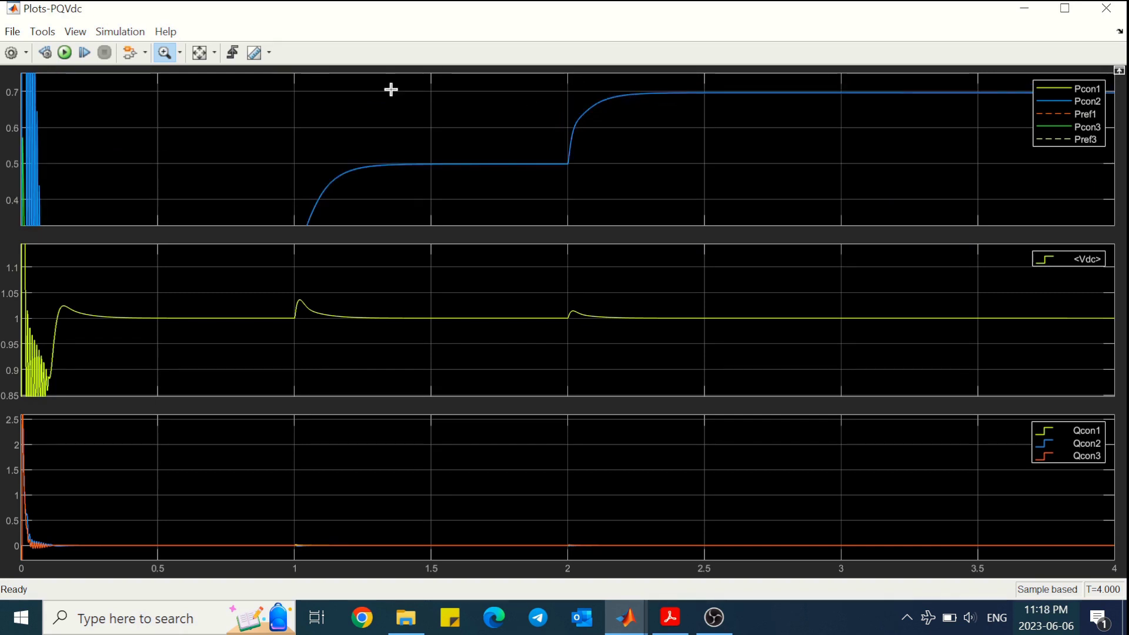
{"action": "left_click", "coordinate": [200, 54]}
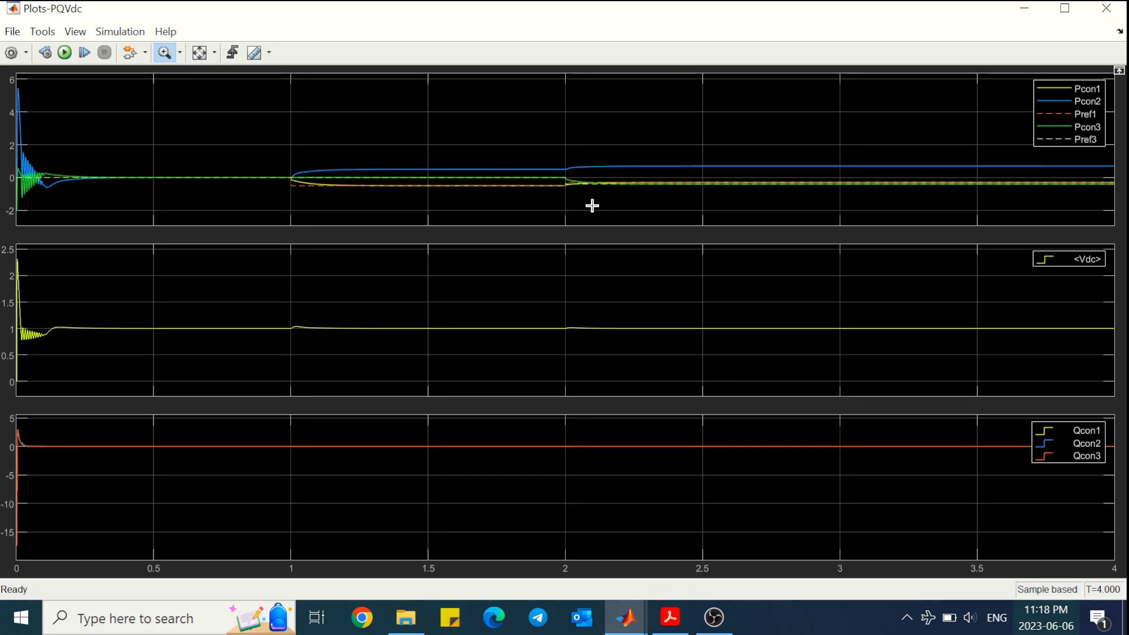
Examine the converters' active power curves in the scope's first display, temporarily hiding the Pref1 reference for comparison.
{"action": "left_click_drag", "start_coordinate": [586, 180], "coordinate": [575, 74]}
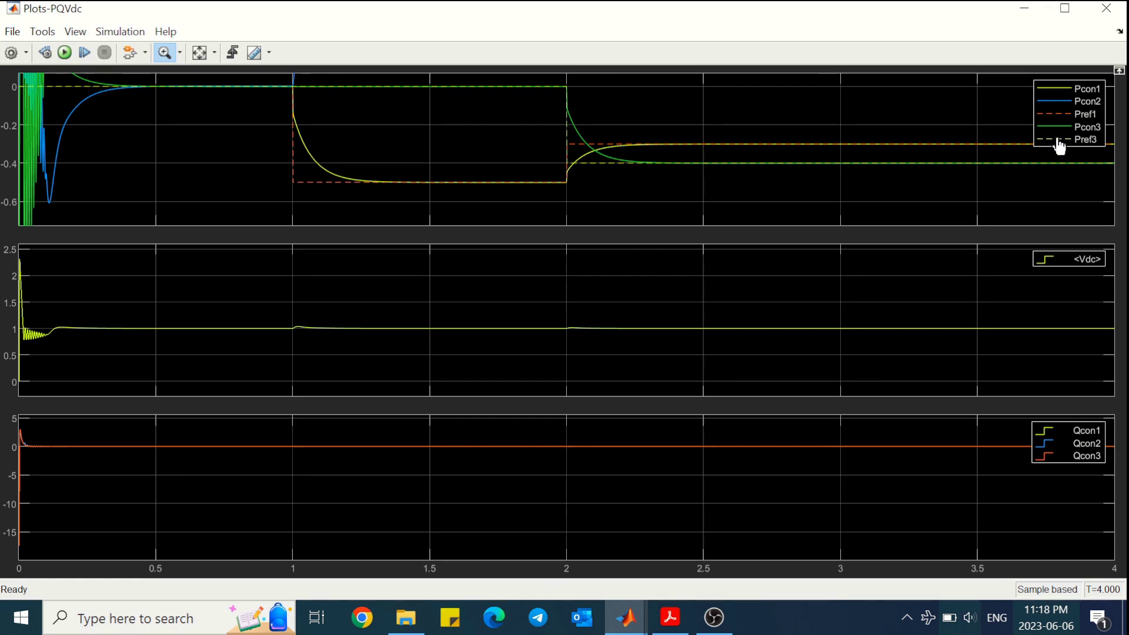
{"action": "left_click", "coordinate": [1056, 117]}
{"action": "left_click", "coordinate": [1058, 142]}
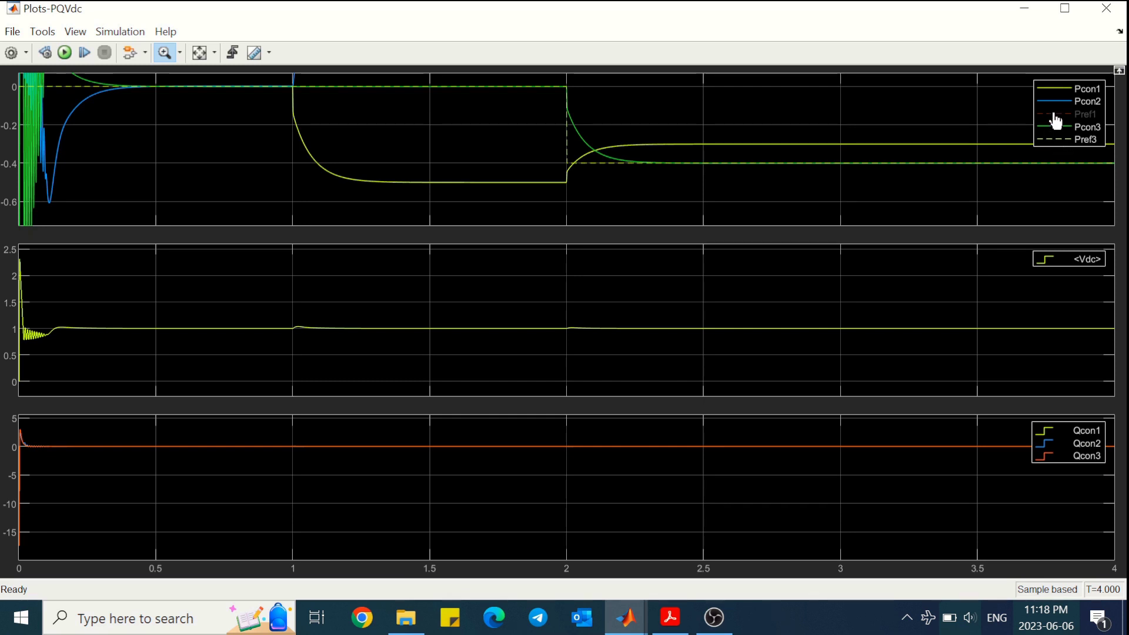
{"action": "left_click", "coordinate": [1056, 115]}
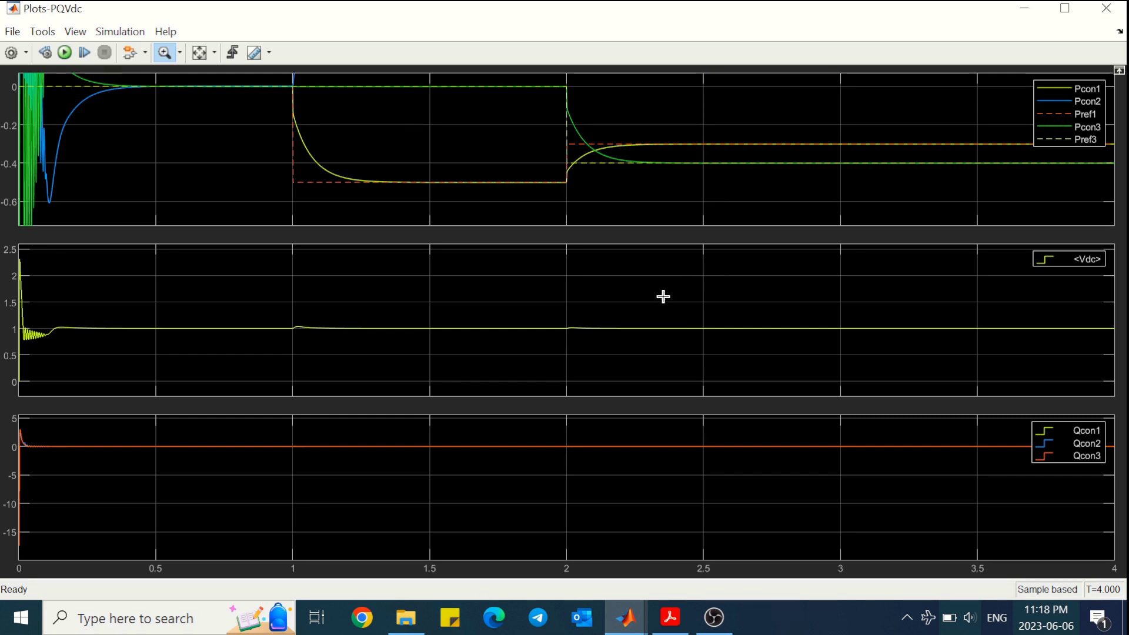
Examine the Vdc and reactive power transients around 1 s and 2 s in the scope's second and third displays.
{"action": "left_click_drag", "start_coordinate": [634, 321], "coordinate": [635, 345]}
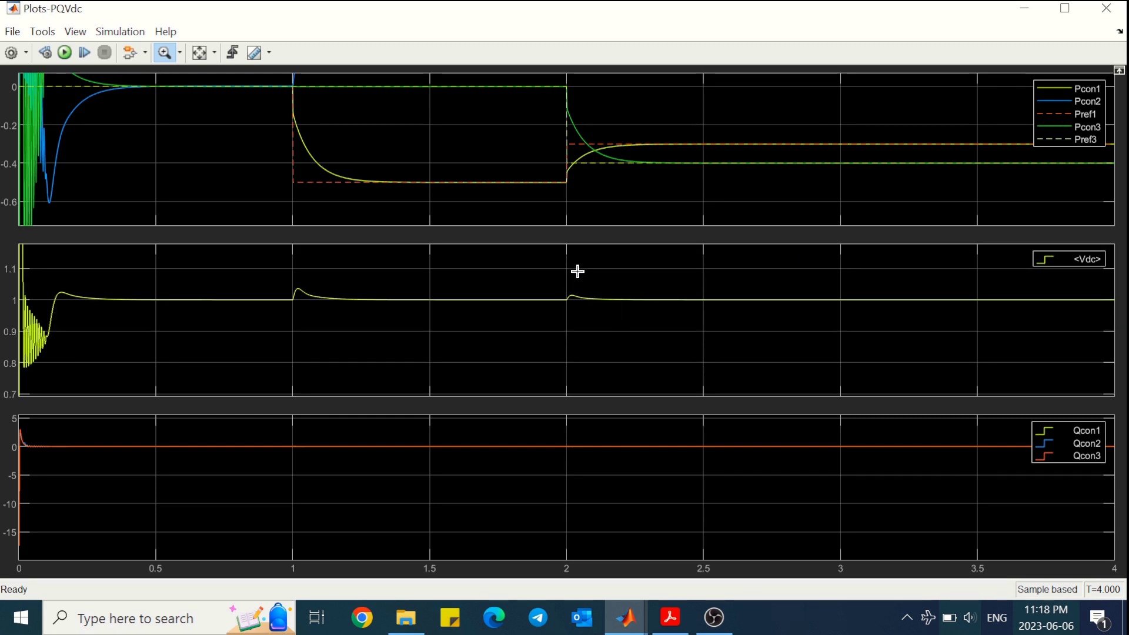
{"action": "left_click_drag", "start_coordinate": [577, 273], "coordinate": [580, 324]}
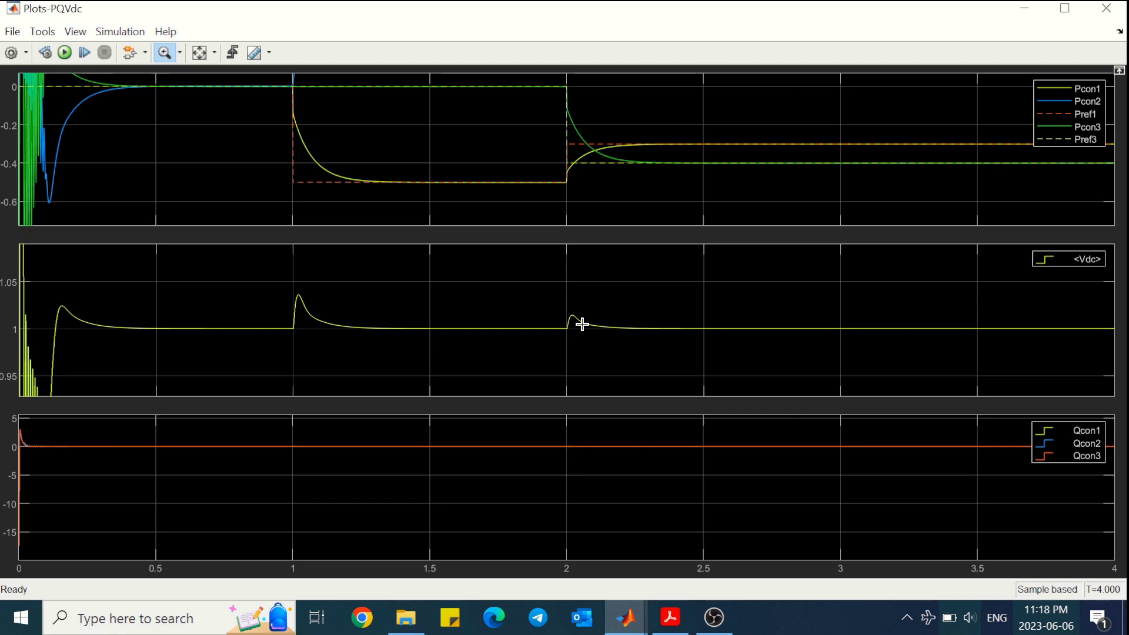
{"action": "left_click", "coordinate": [578, 440]}
{"action": "left_click_drag", "start_coordinate": [577, 438], "coordinate": [555, 499]}
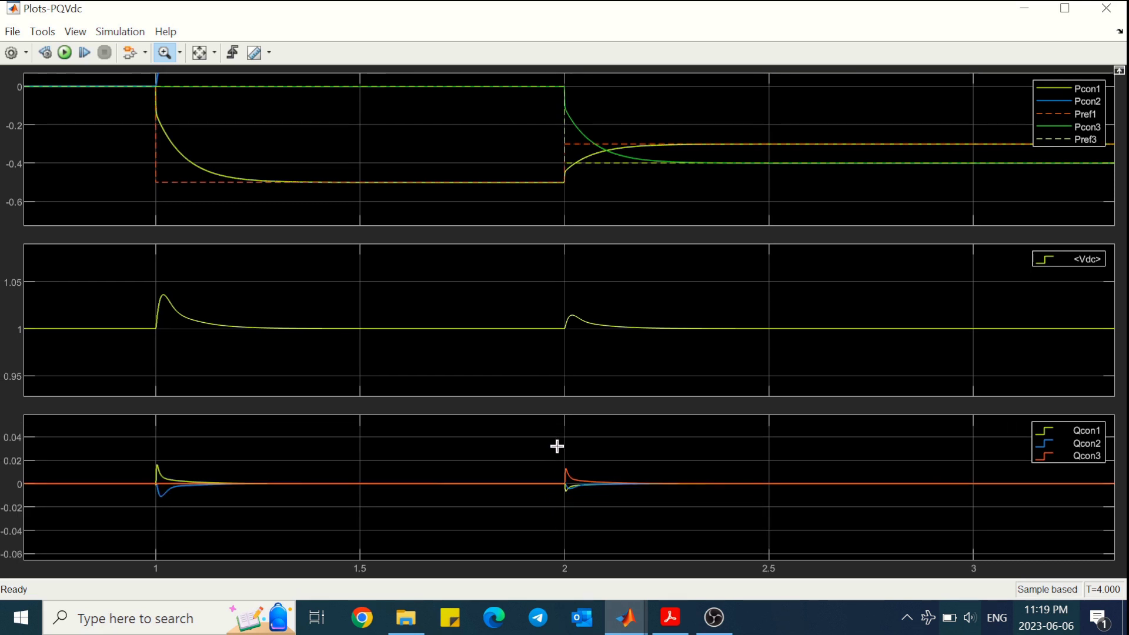
{"action": "left_click_drag", "start_coordinate": [557, 447], "coordinate": [558, 514]}
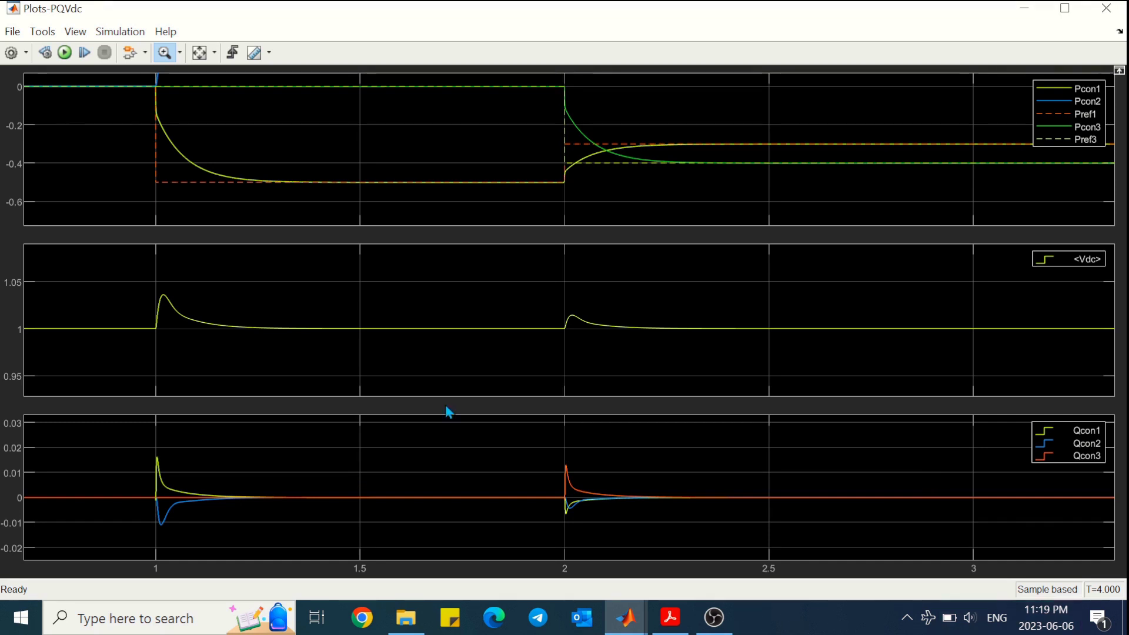
Examine the three-phase voltages and currents in the Plots-VI scope and switch to the PDF reader.
{"action": "mouse_move", "coordinate": [626, 617]}
{"action": "left_click", "coordinate": [804, 556]}
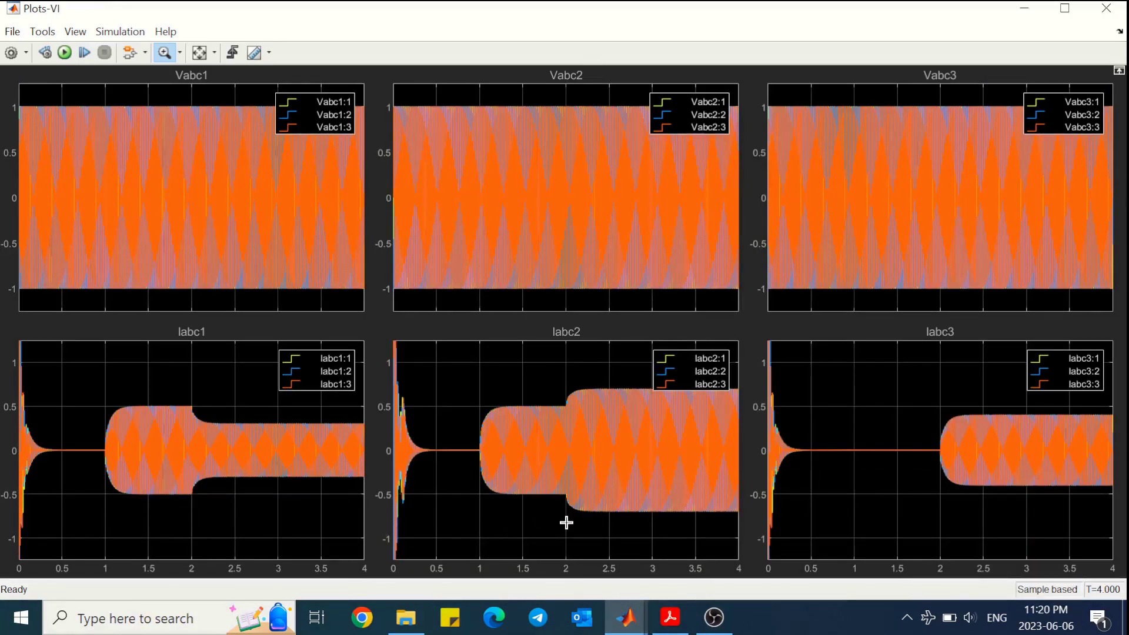
{"action": "left_click", "coordinate": [670, 617]}
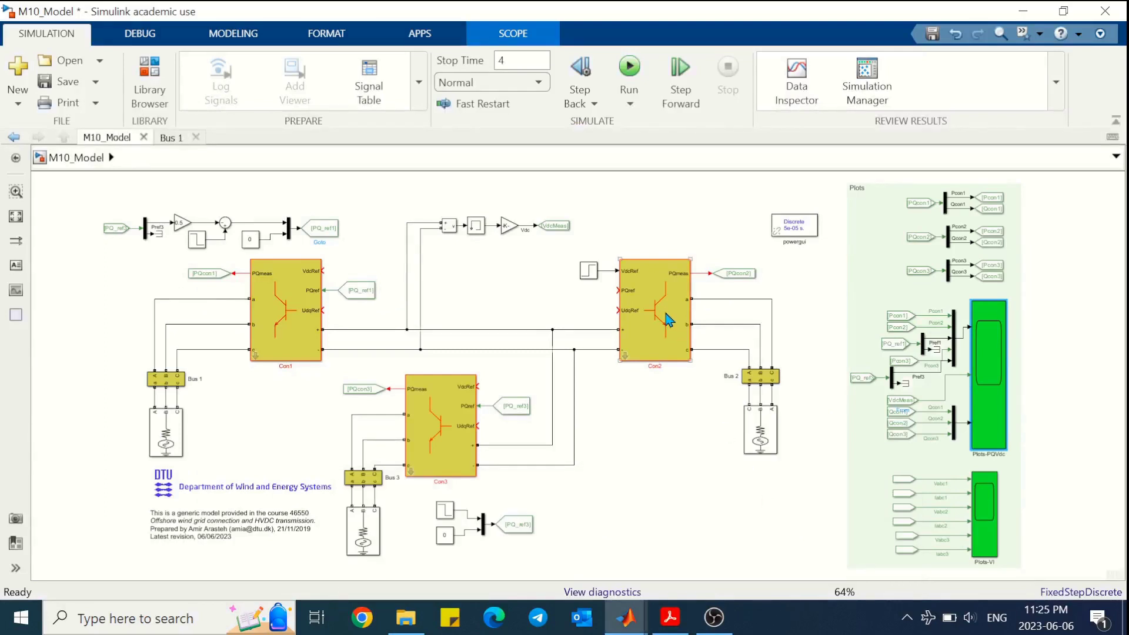
Set the control mode of the Con2 converter to Vdc-P droop.
{"action": "left_click", "coordinate": [666, 317]}
{"action": "double_click", "coordinate": [666, 317]}
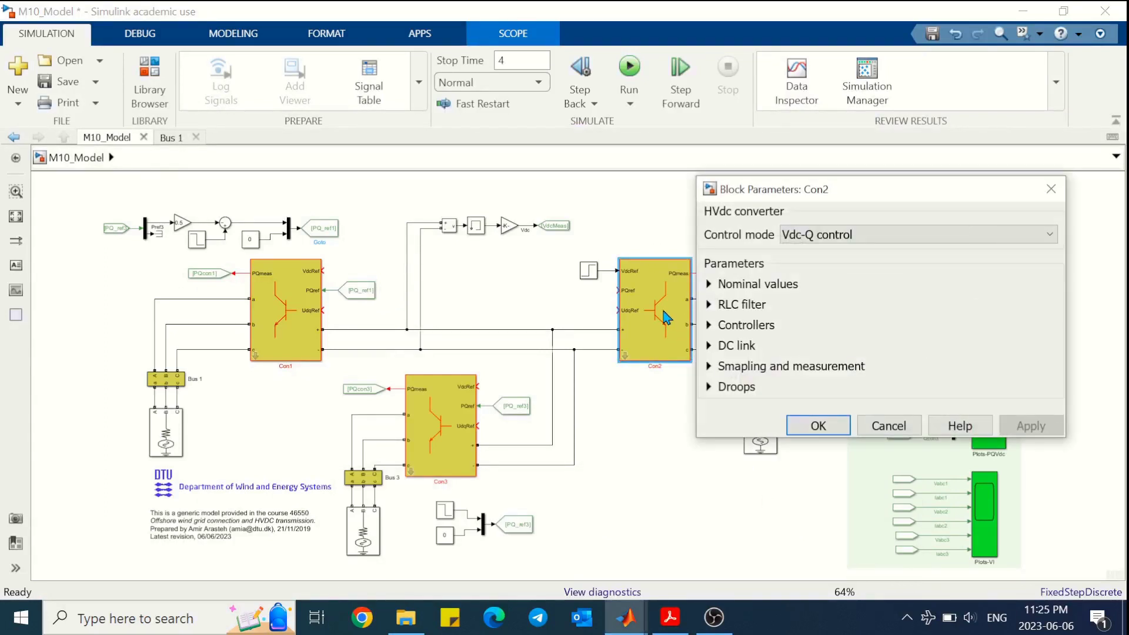
{"action": "left_click", "coordinate": [821, 235]}
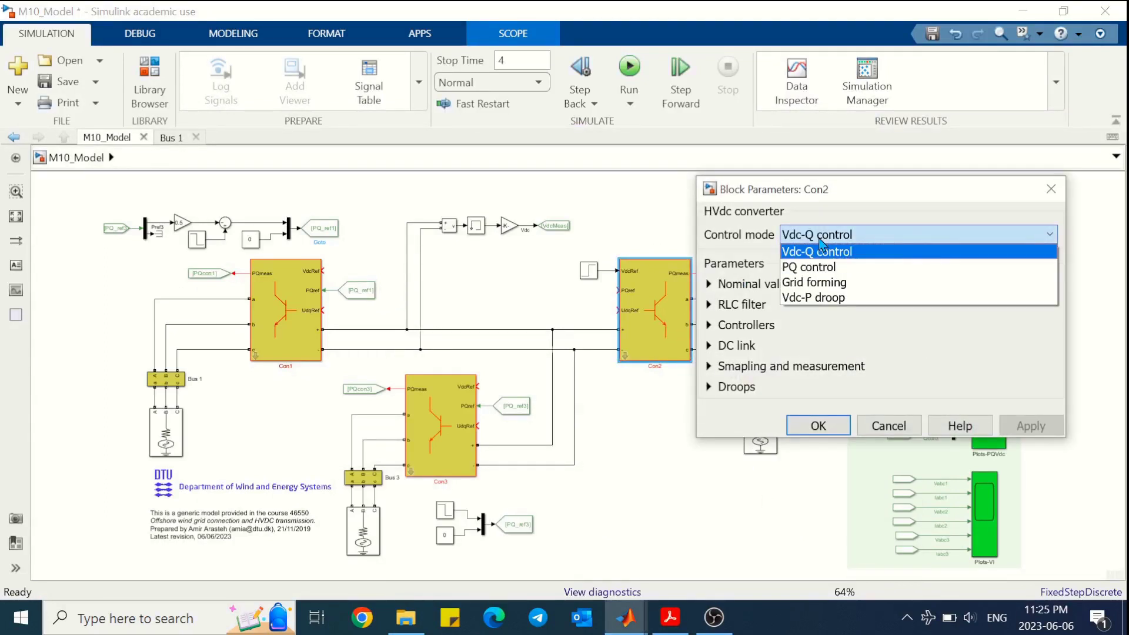
{"action": "left_click", "coordinate": [813, 298]}
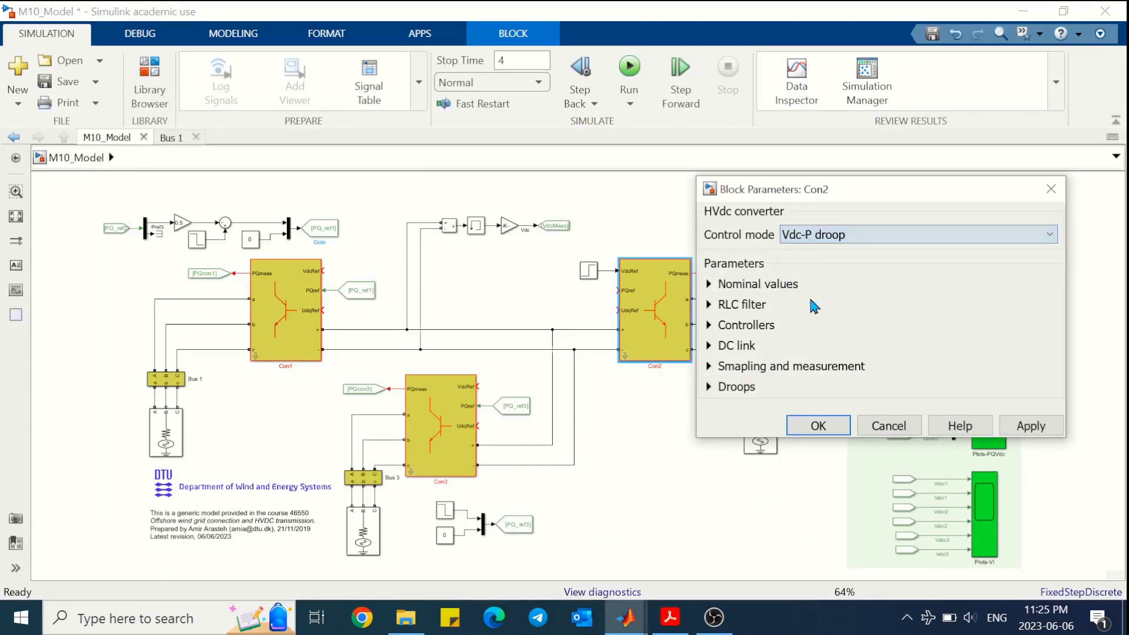
{"action": "left_click", "coordinate": [818, 426]}
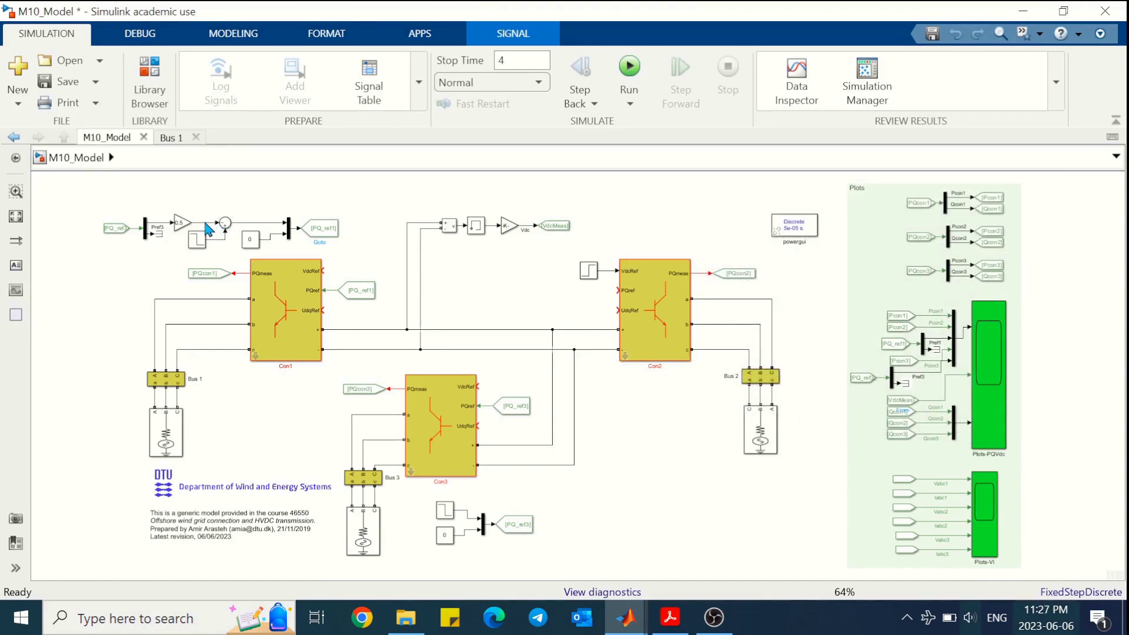
Delete the signal line between the 0.5 Gain and the Sum block and run the simulation.
{"action": "left_click", "coordinate": [205, 223]}
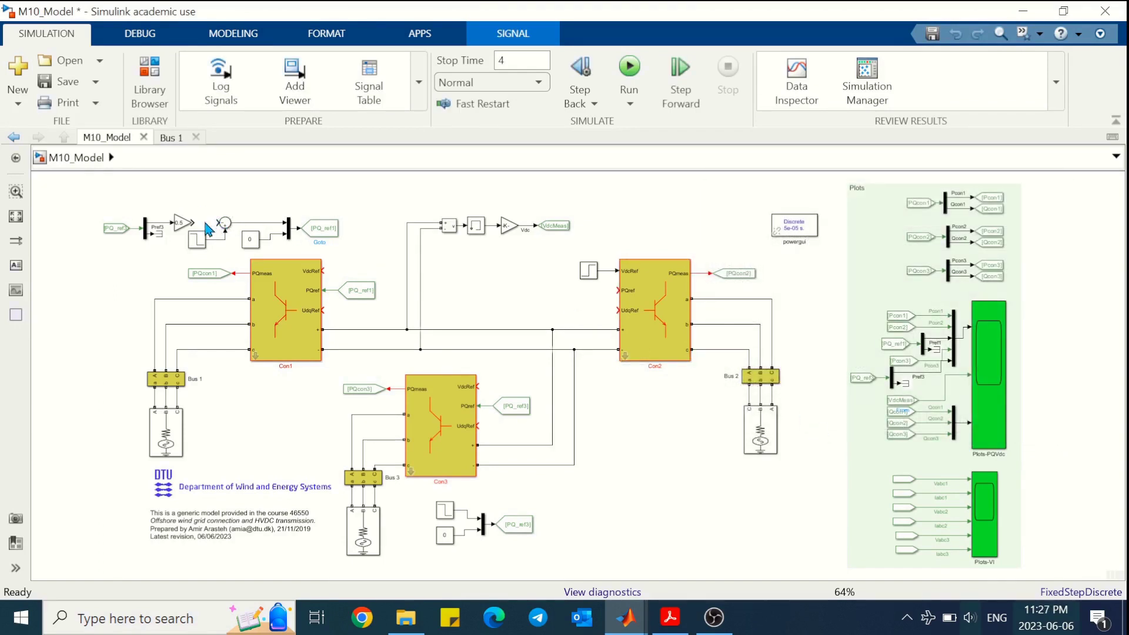
{"action": "left_click", "coordinate": [629, 69]}
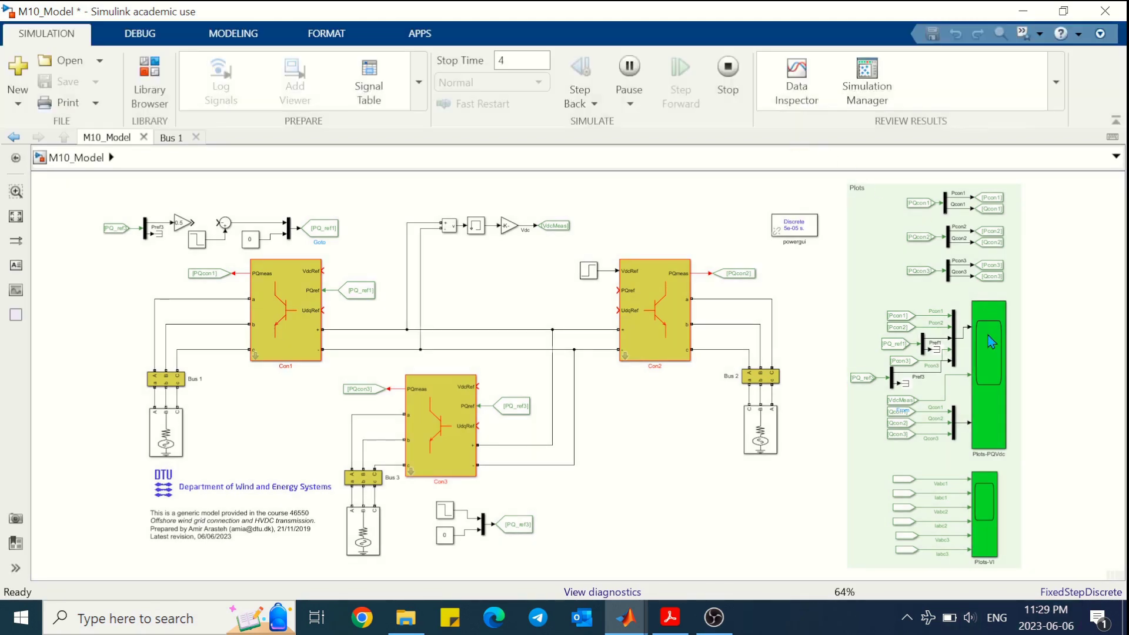
Examine the power and Vdc responses of the droop-controlled run in the Plots-PQVdc scope and return to the model.
{"action": "left_click", "coordinate": [992, 342]}
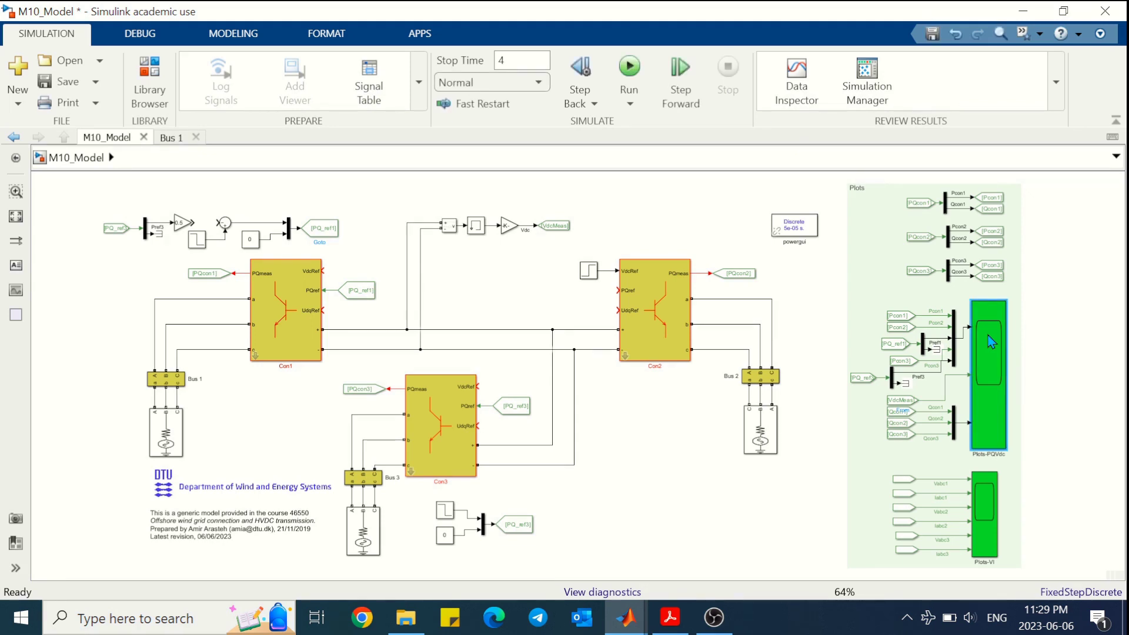
{"action": "double_click", "coordinate": [992, 341]}
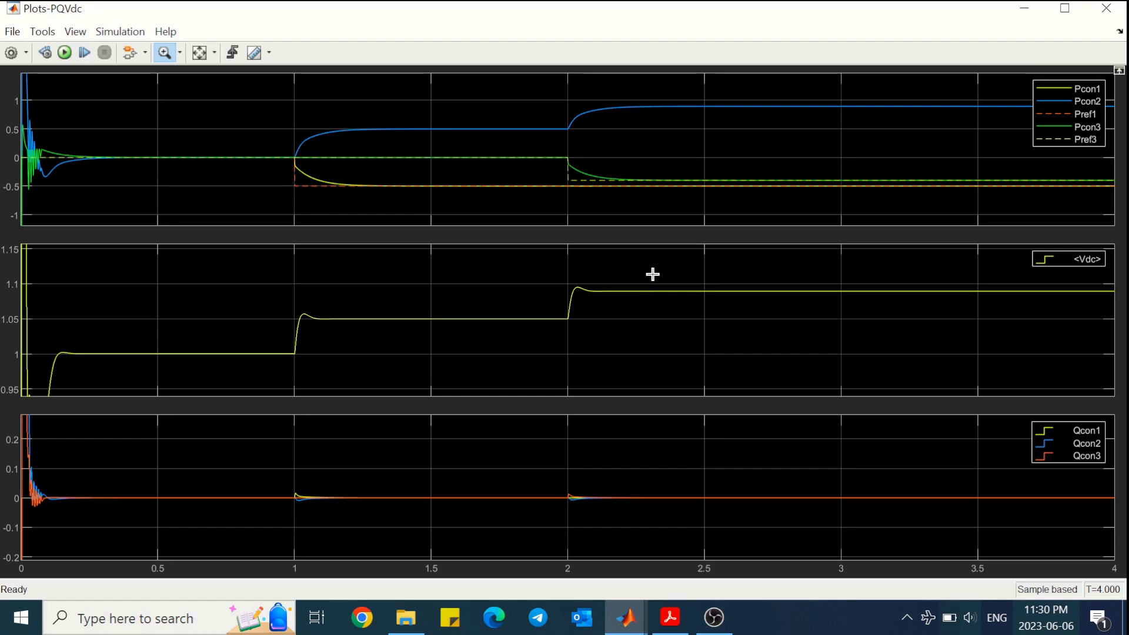
{"action": "left_click", "coordinate": [1025, 9]}
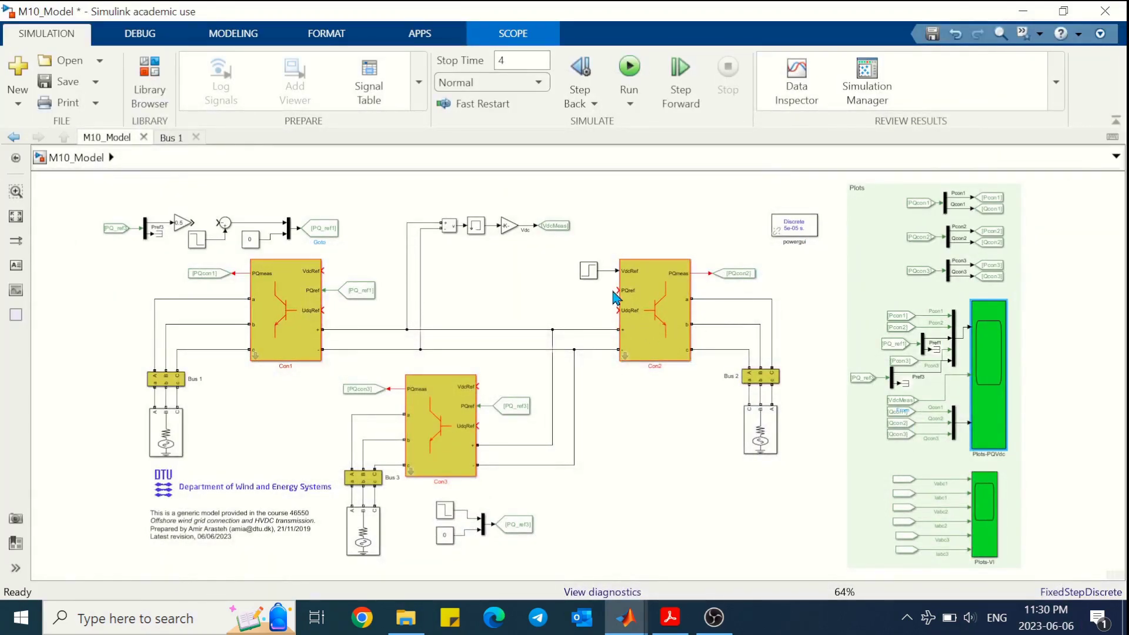
Look inside Con2's mask and examine the inputs and outputs of its Droop controls subsystem.
{"action": "left_click", "coordinate": [622, 341]}
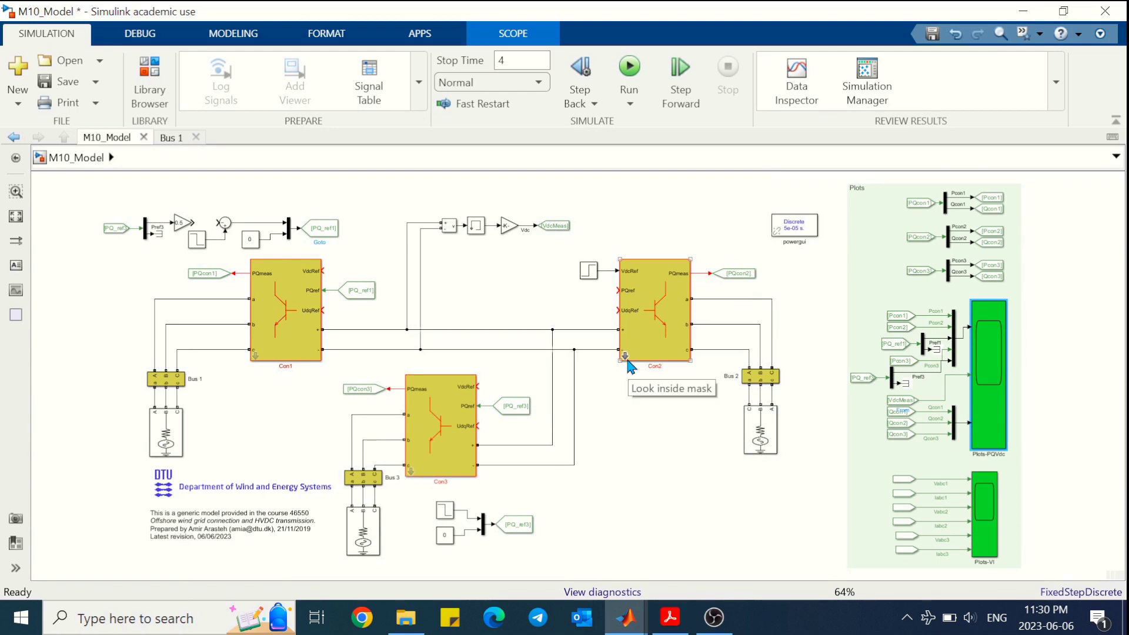
{"action": "left_click", "coordinate": [628, 361]}
{"action": "left_click", "coordinate": [627, 360]}
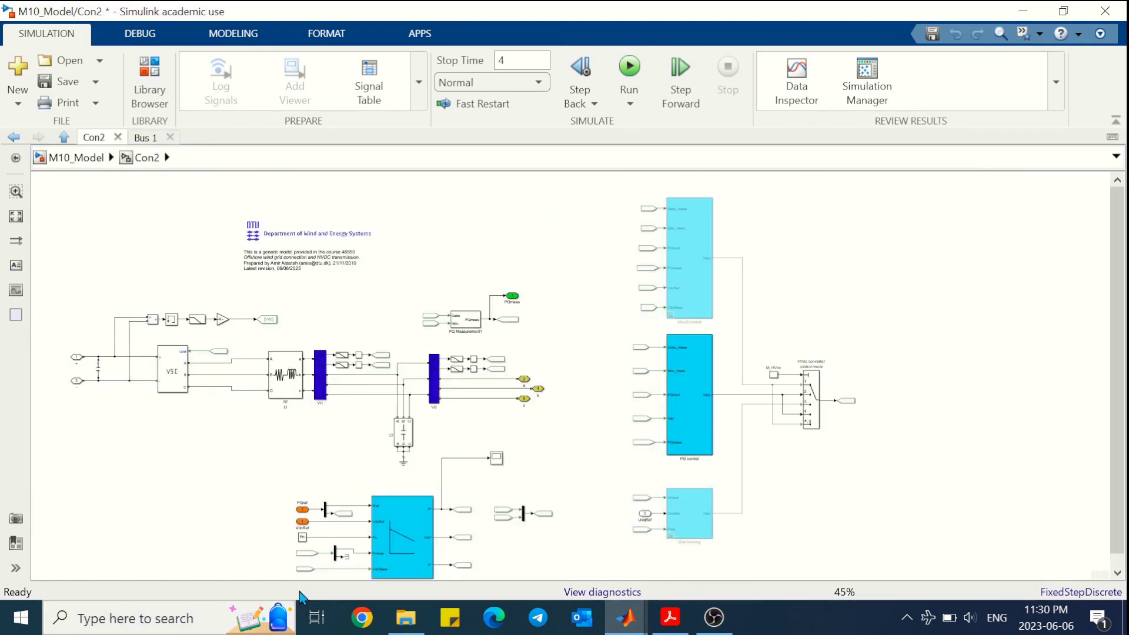
{"action": "scroll", "coordinate": [303, 562], "scroll_direction": "up", "scroll_amount": 3}
{"action": "scroll", "coordinate": [302, 562], "scroll_direction": "up", "scroll_amount": 1}
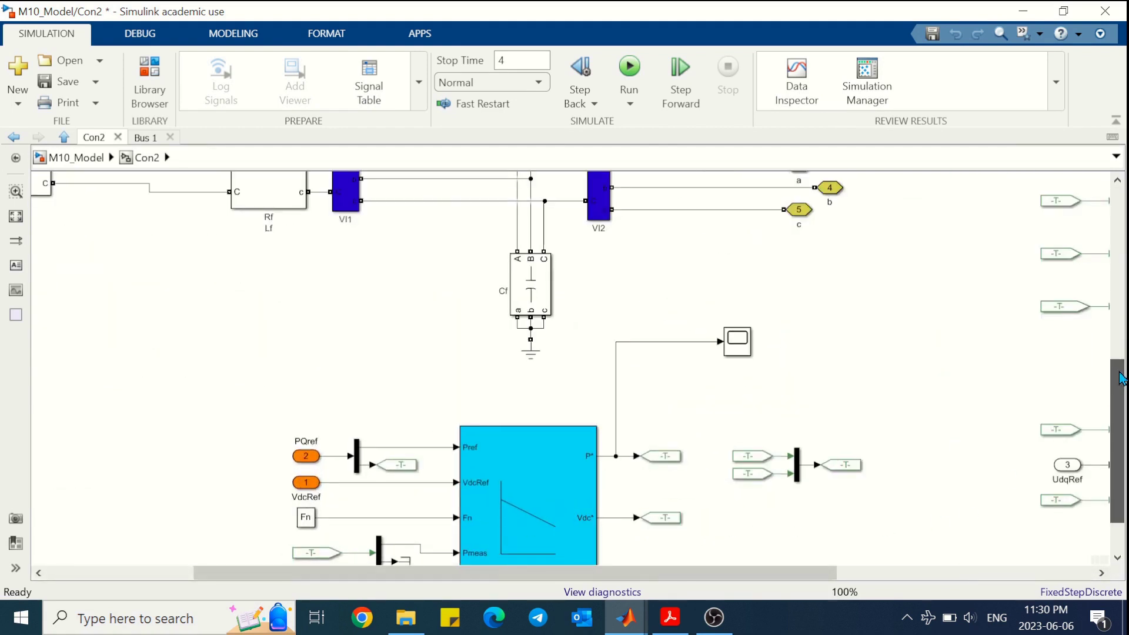
{"action": "scroll", "coordinate": [1109, 405], "scroll_direction": "down", "scroll_amount": 3}
{"action": "left_click_drag", "start_coordinate": [1109, 405], "coordinate": [1110, 409]}
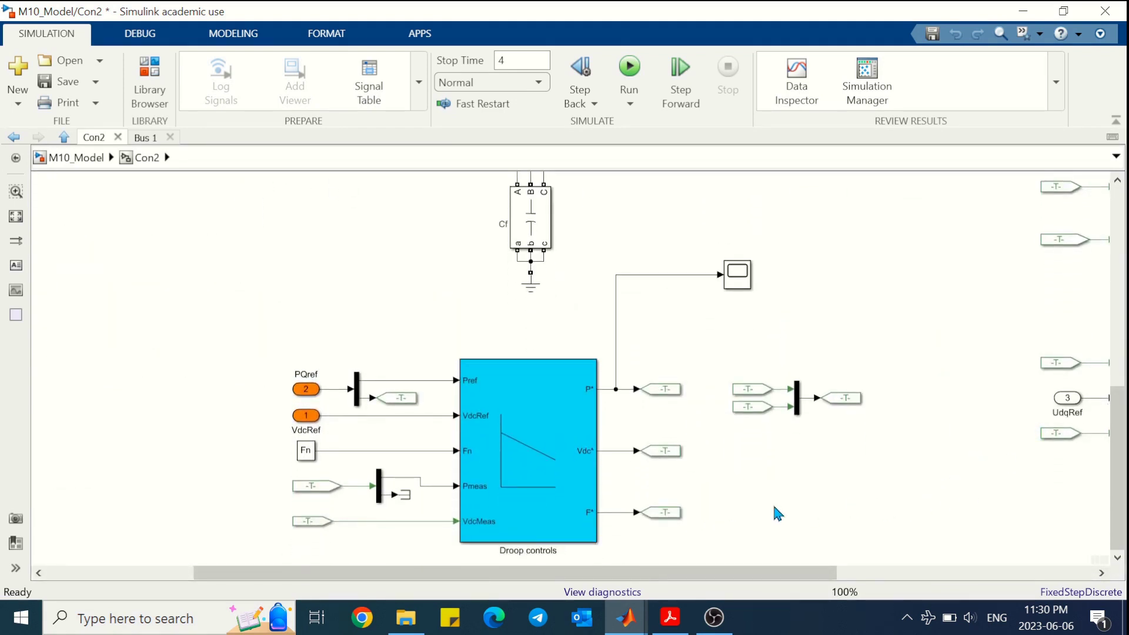
Examine the k_VdcP gain in the Vdc-P droop block inside Droop controls and return to the top-level M10_Model diagram.
{"action": "left_click", "coordinate": [542, 463]}
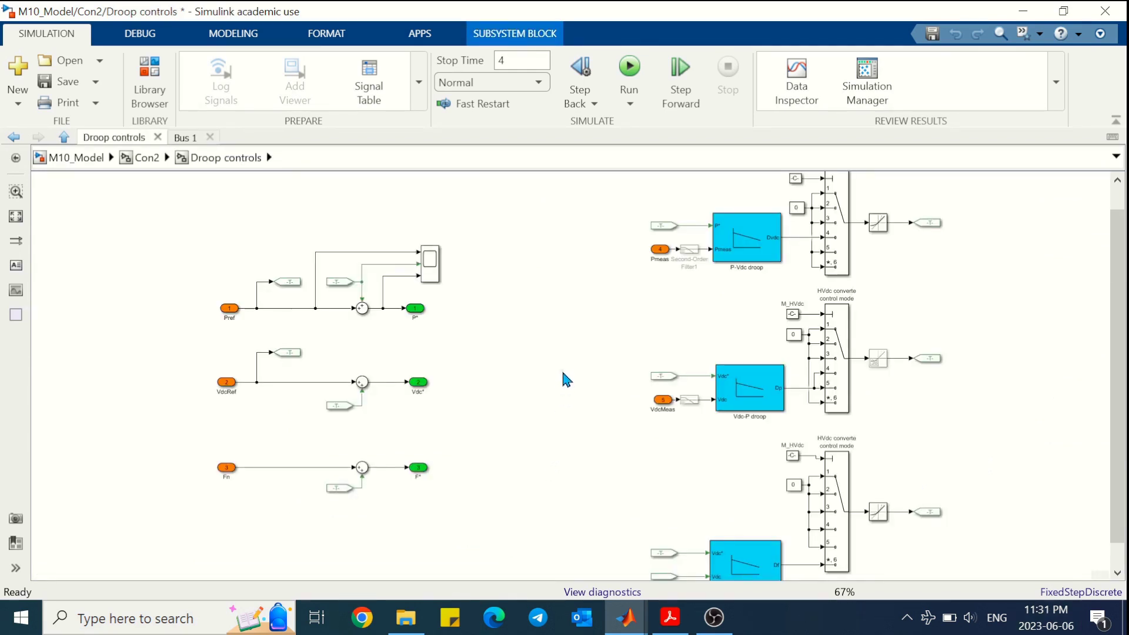
{"action": "scroll", "coordinate": [566, 380], "scroll_direction": "up", "scroll_amount": 1}
{"action": "left_click", "coordinate": [756, 424]}
{"action": "double_click", "coordinate": [758, 425]}
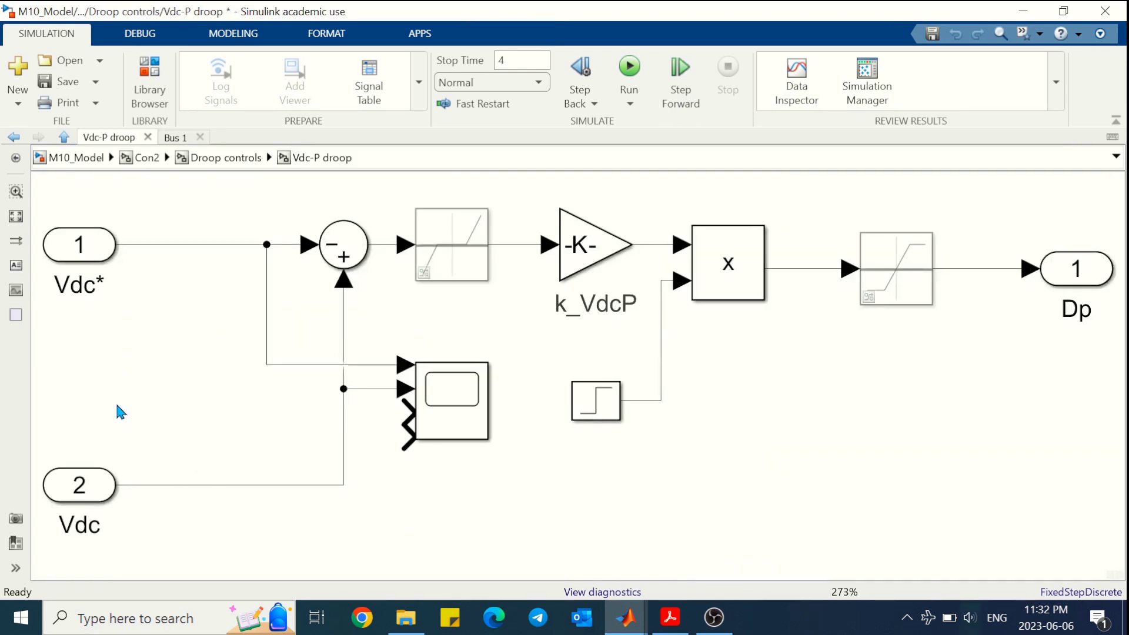
{"action": "double_click", "coordinate": [579, 257]}
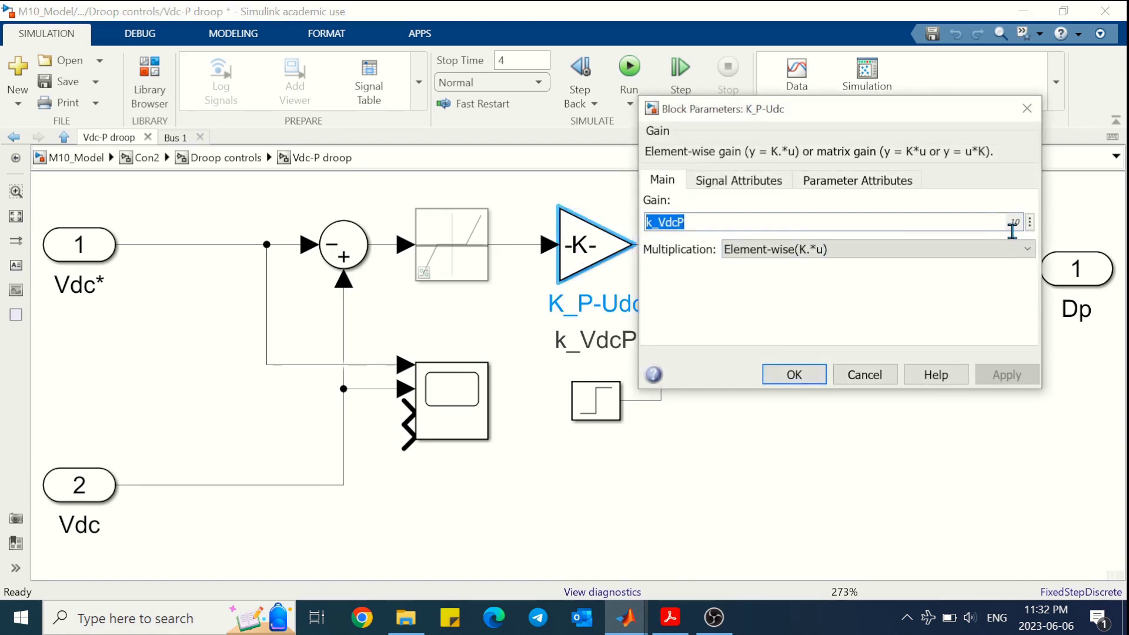
{"action": "left_click", "coordinate": [798, 374]}
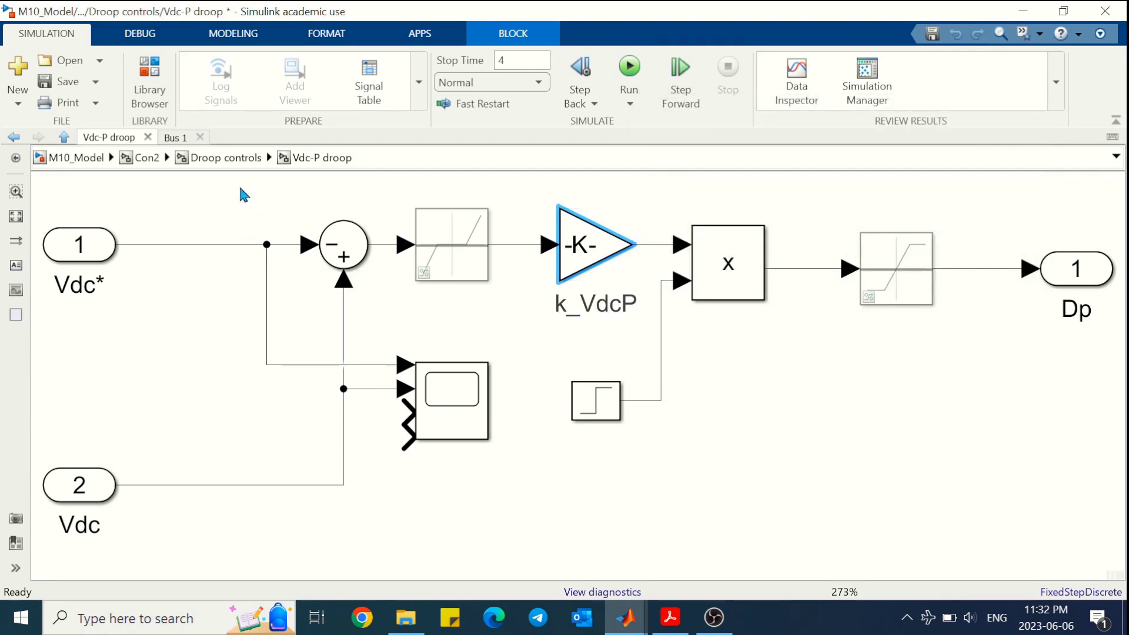
{"action": "left_click", "coordinate": [78, 159]}
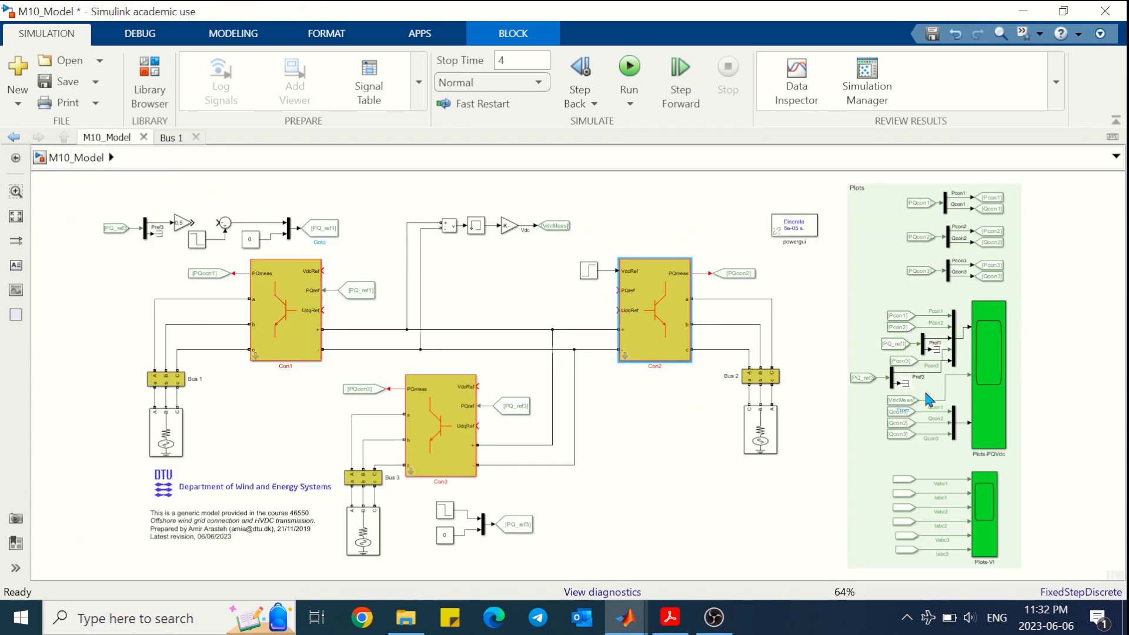
Review the Plots-PQVdc curves against the droop gain and return to the model diagram.
{"action": "double_click", "coordinate": [979, 391]}
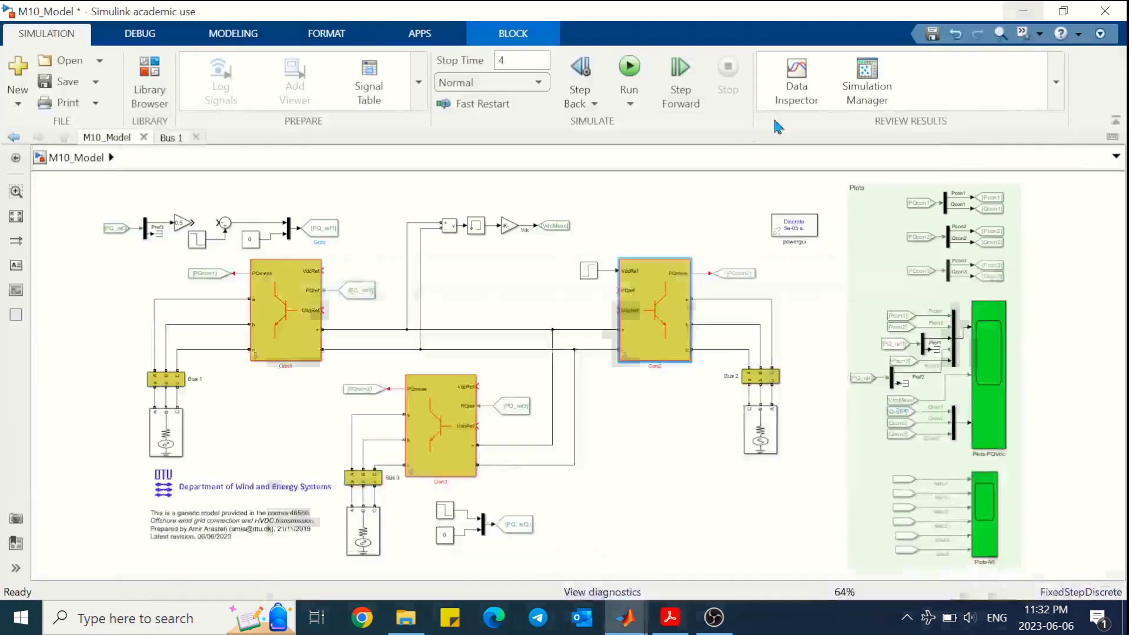
{"action": "left_click", "coordinate": [1025, 8]}
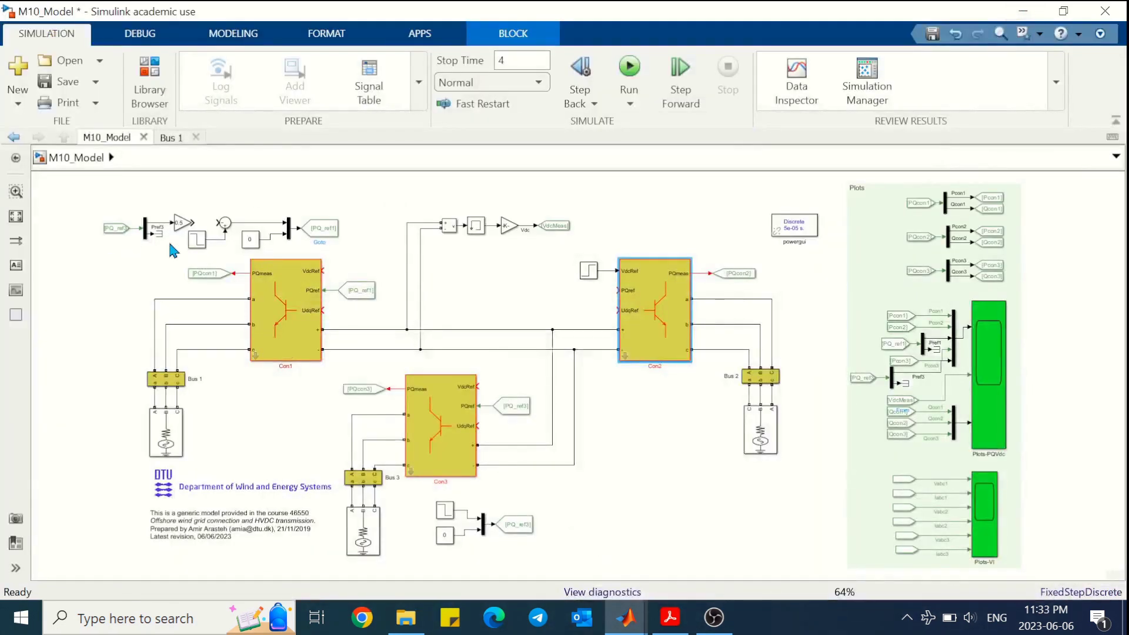
Reconnect the 0.5 Gain to the Sum block, rerun the simulation and open the Plots-PQVdc scope.
{"action": "left_click", "coordinate": [628, 68]}
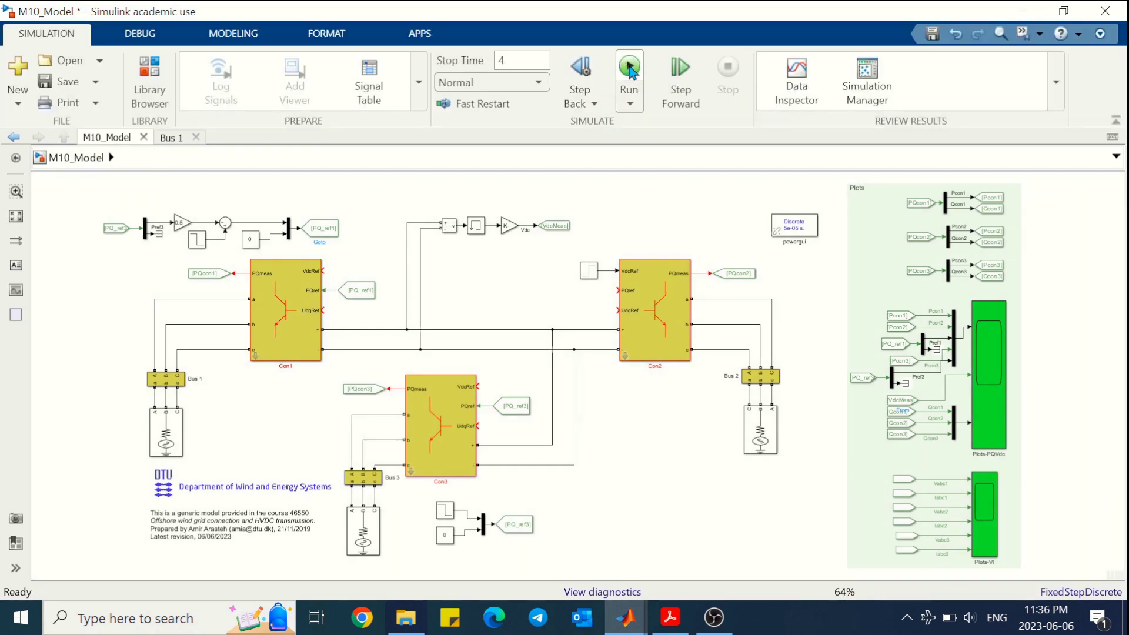
{"action": "left_click", "coordinate": [998, 341]}
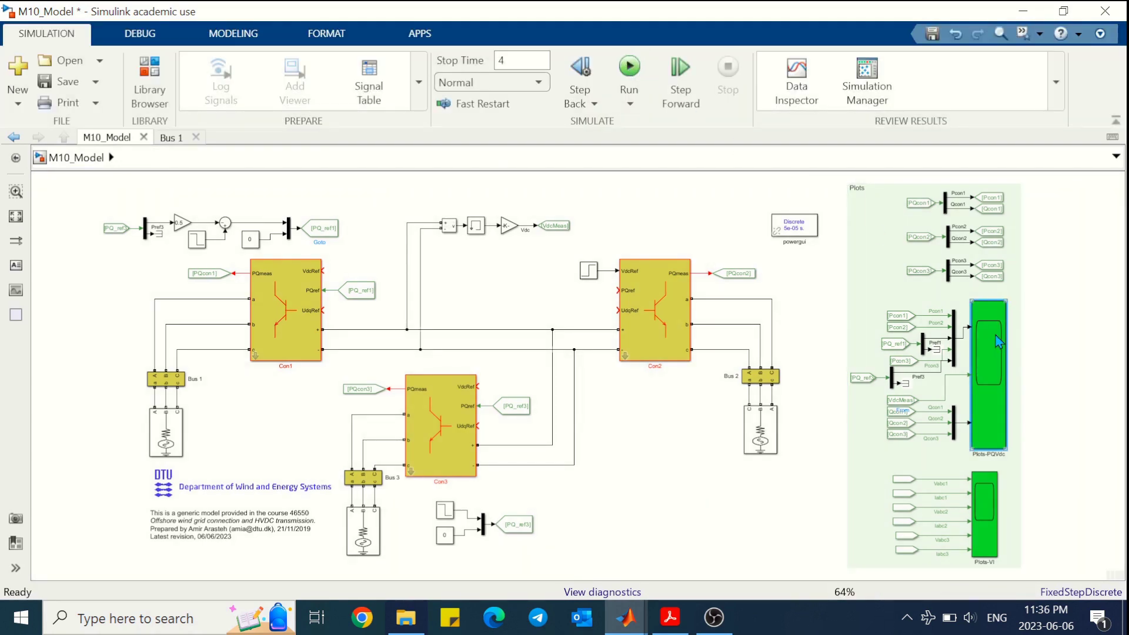
{"action": "double_click", "coordinate": [998, 342]}
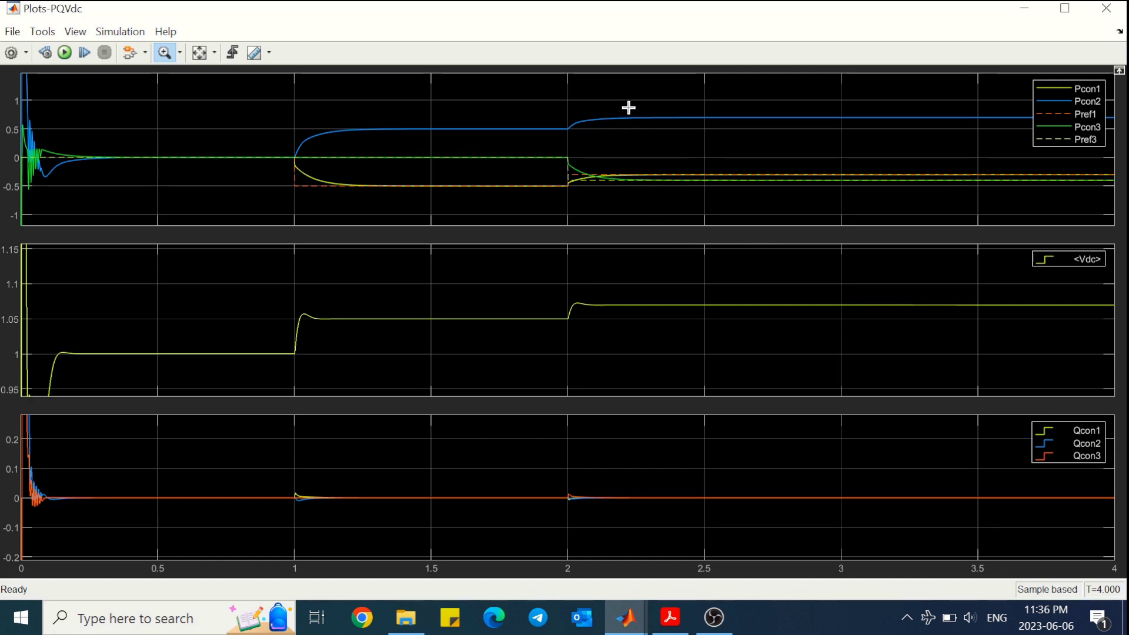
Examine Pcon2, the negative active power curves and the Vdc steps at 1 s and 2 s in the scope.
{"action": "left_click_drag", "start_coordinate": [628, 107], "coordinate": [633, 143]}
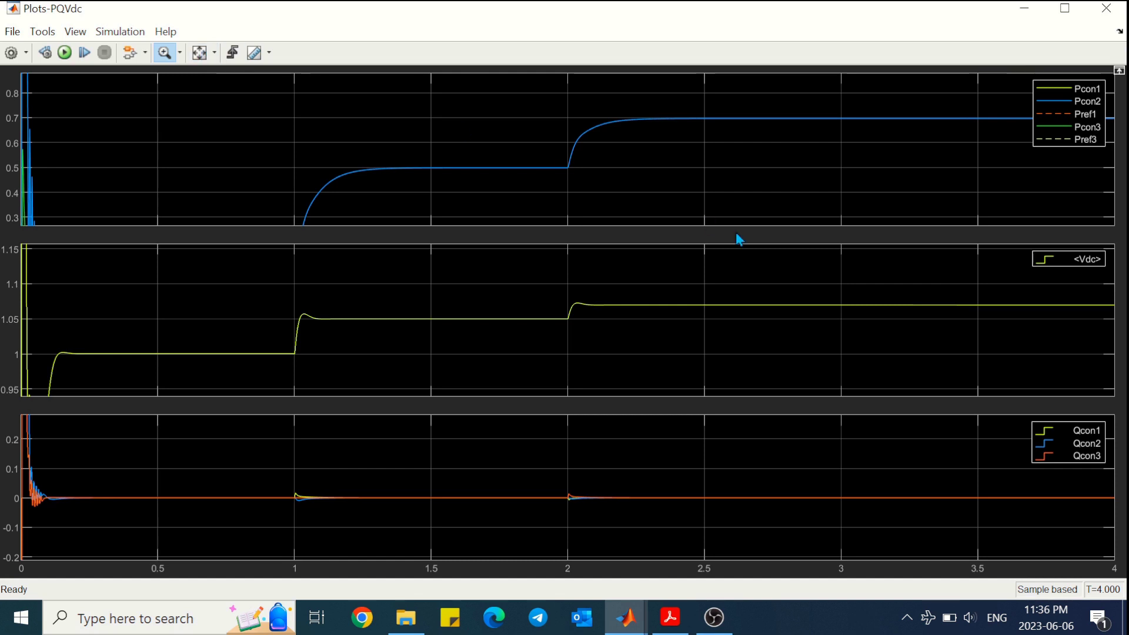
{"action": "key", "text": "ctrl+a"}
{"action": "left_click_drag", "start_coordinate": [598, 189], "coordinate": [599, 166]}
{"action": "left_click_drag", "start_coordinate": [577, 315], "coordinate": [577, 338]}
{"action": "left_click_drag", "start_coordinate": [601, 288], "coordinate": [595, 346]}
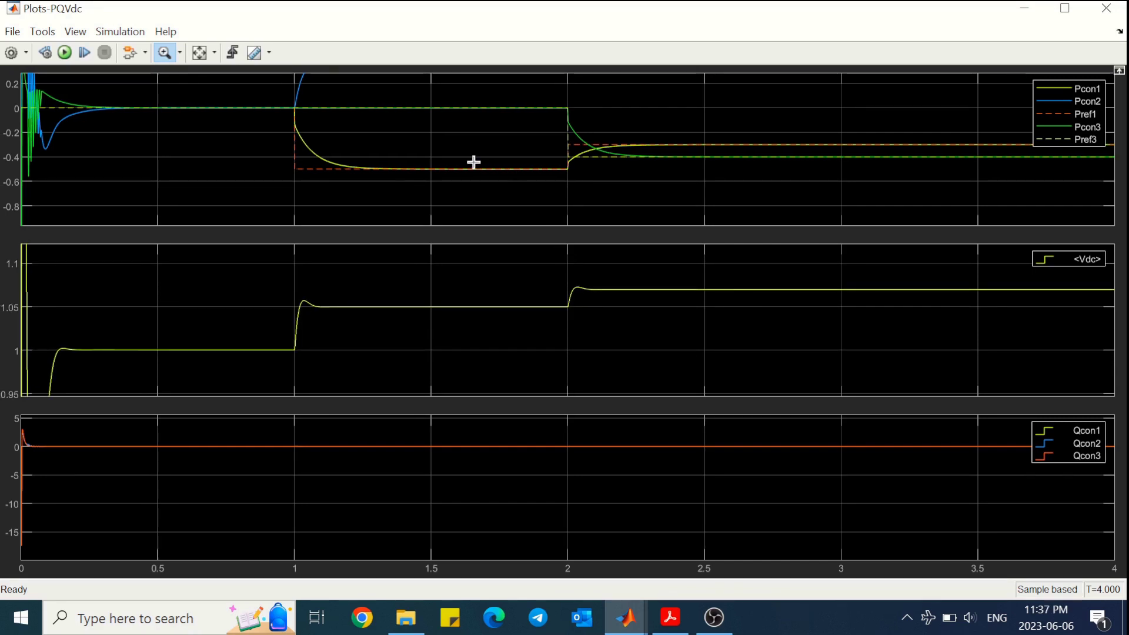
Set the active power display's Y-limits in the Plots-PQVdc scope to a minimum of -0.7 and a maximum of 0.7.
{"action": "left_click", "coordinate": [11, 52]}
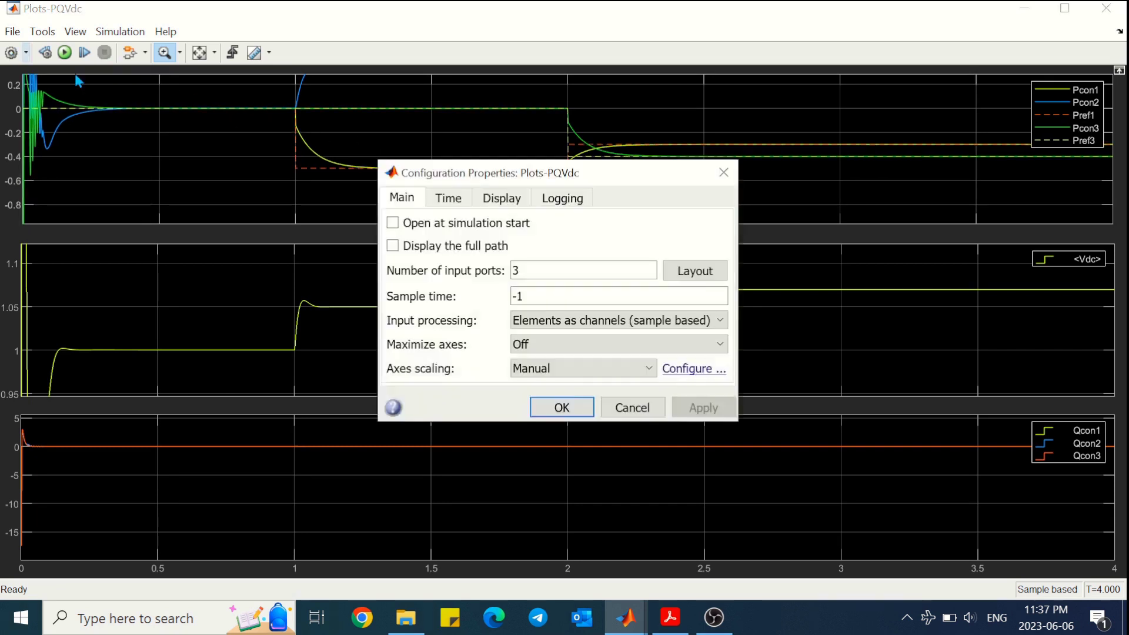
{"action": "left_click", "coordinate": [511, 200]}
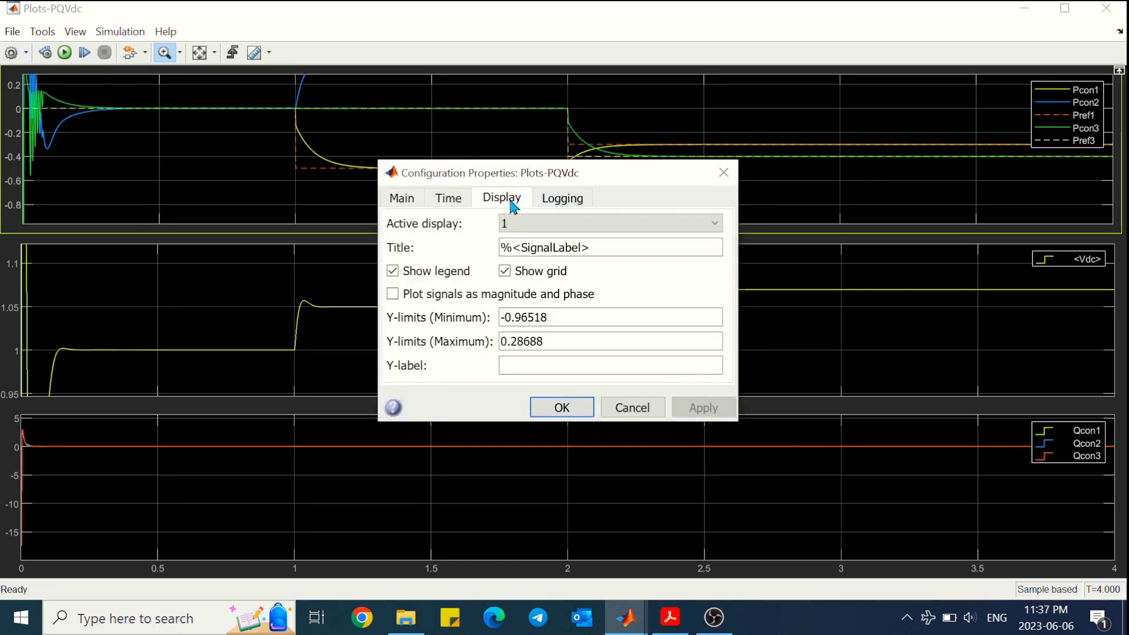
{"action": "double_click", "coordinate": [553, 314]}
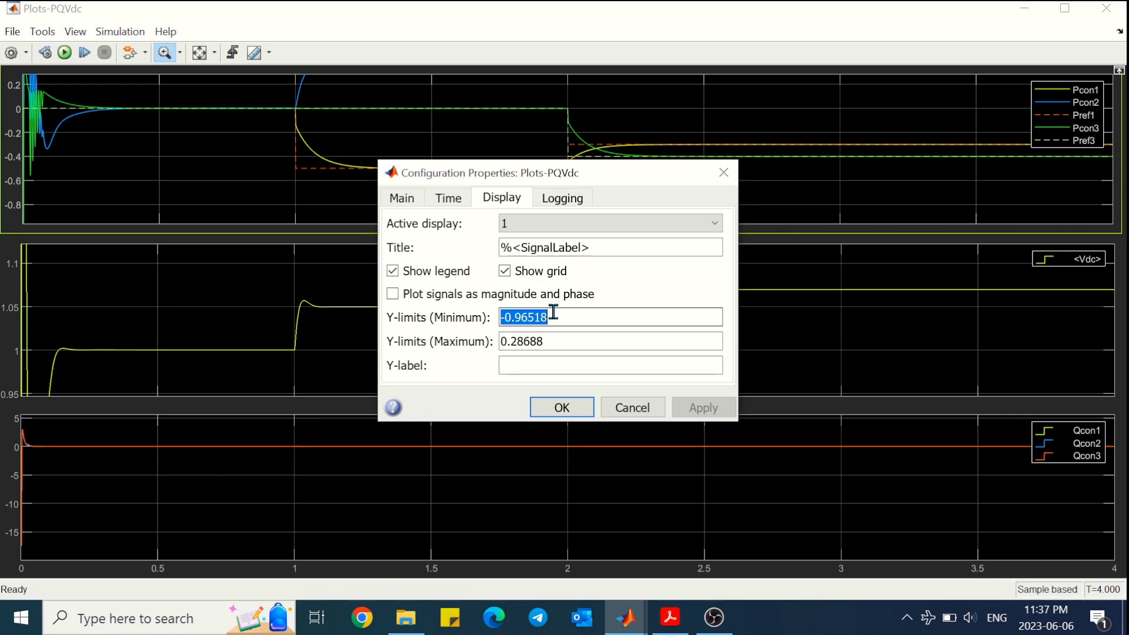
{"action": "type", "text": "-0.7"}
{"action": "double_click", "coordinate": [552, 340]}
{"action": "type", "text": "0.7"}
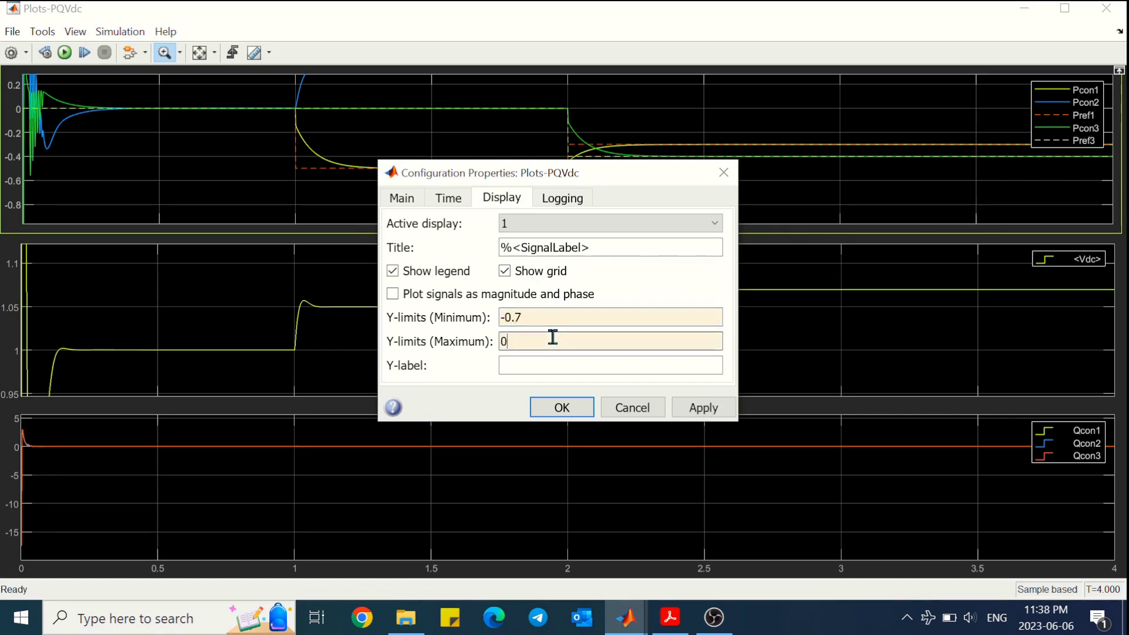
{"action": "left_click", "coordinate": [562, 407]}
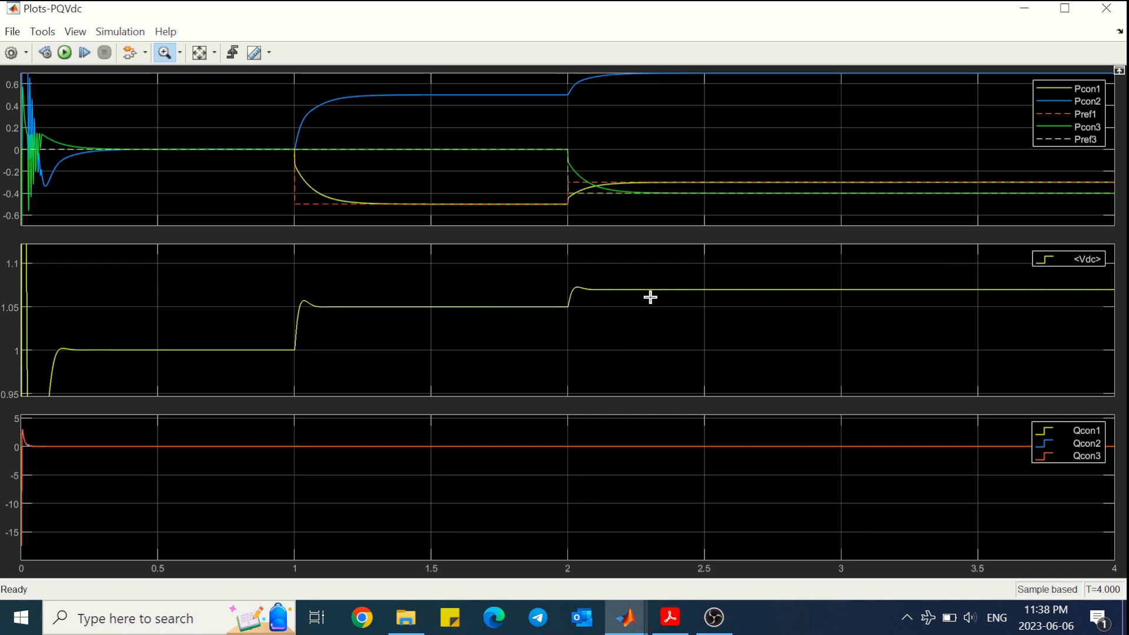
Return to the model, copy Con1's zero Constant and Mux, and connect the pasted Mux to Con2's PQref input.
{"action": "left_click", "coordinate": [1024, 8]}
{"action": "left_click_drag", "start_coordinate": [287, 204], "coordinate": [253, 252]}
{"action": "key", "text": "ctrl+c"}
{"action": "left_click", "coordinate": [537, 300]}
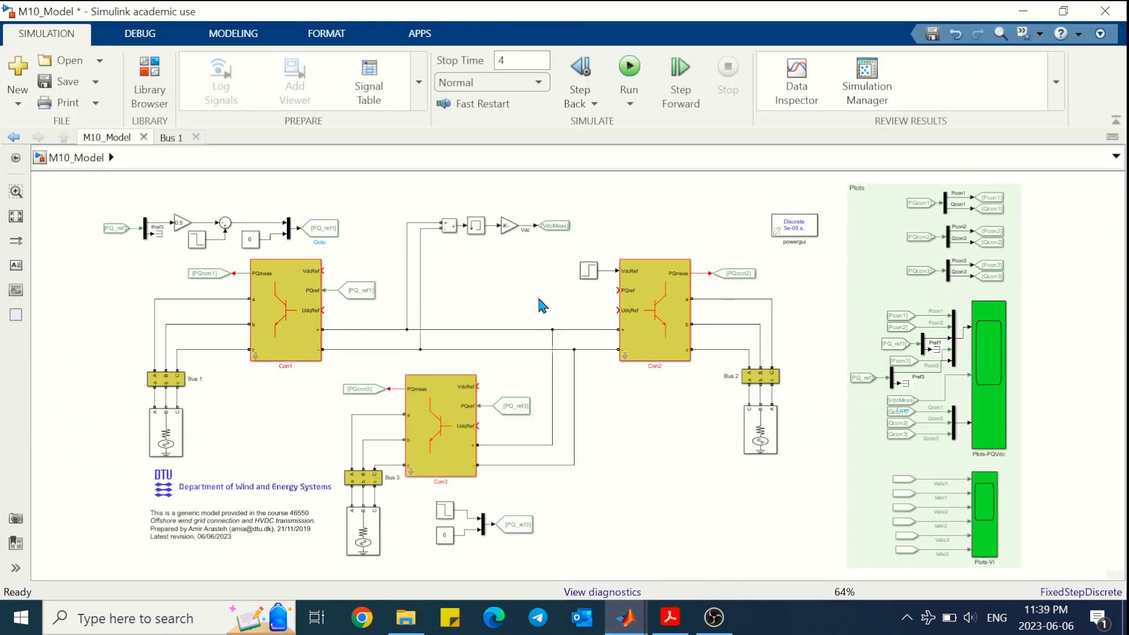
{"action": "key", "text": "ctrl+v"}
{"action": "left_click_drag", "start_coordinate": [555, 317], "coordinate": [547, 301]}
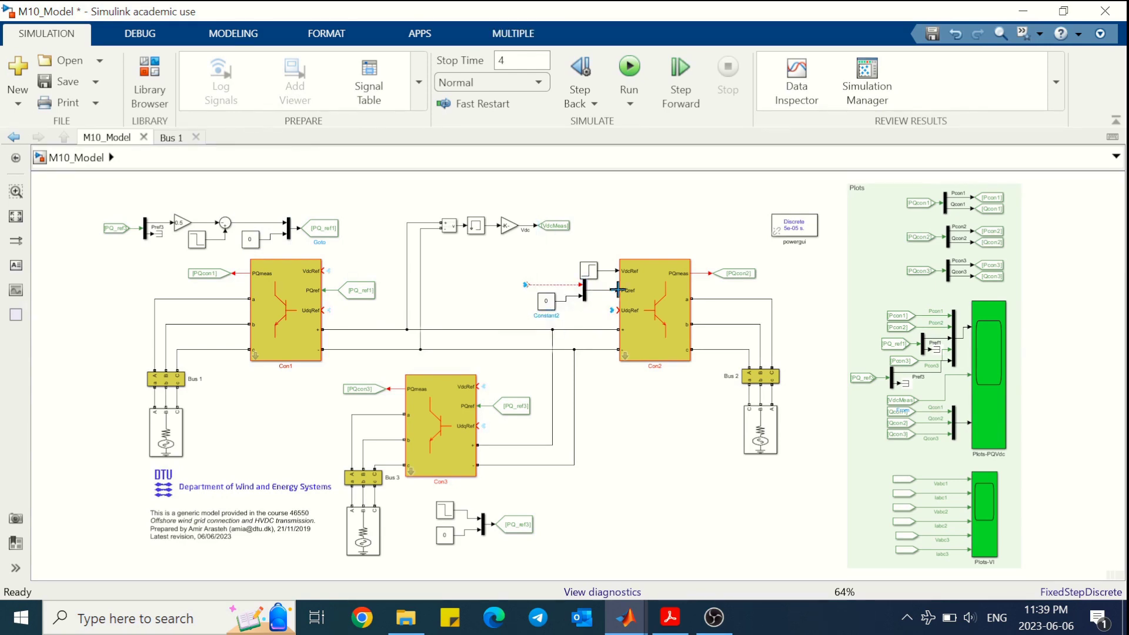
Add a Constant block with value 0.5 and connect it to the free input of Con2's PQref Mux.
{"action": "double_click", "coordinate": [503, 295]}
{"action": "type", "text": "1"}
{"action": "key", "text": "Return"}
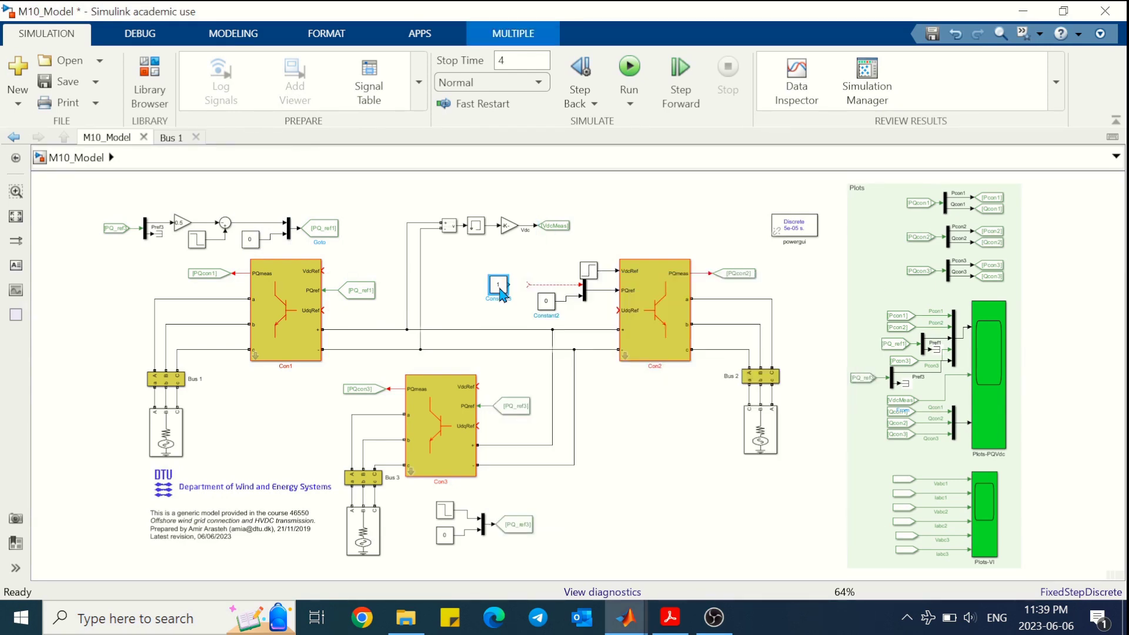
{"action": "double_click", "coordinate": [498, 284]}
{"action": "type", "text": "5"}
{"action": "key", "text": "Return"}
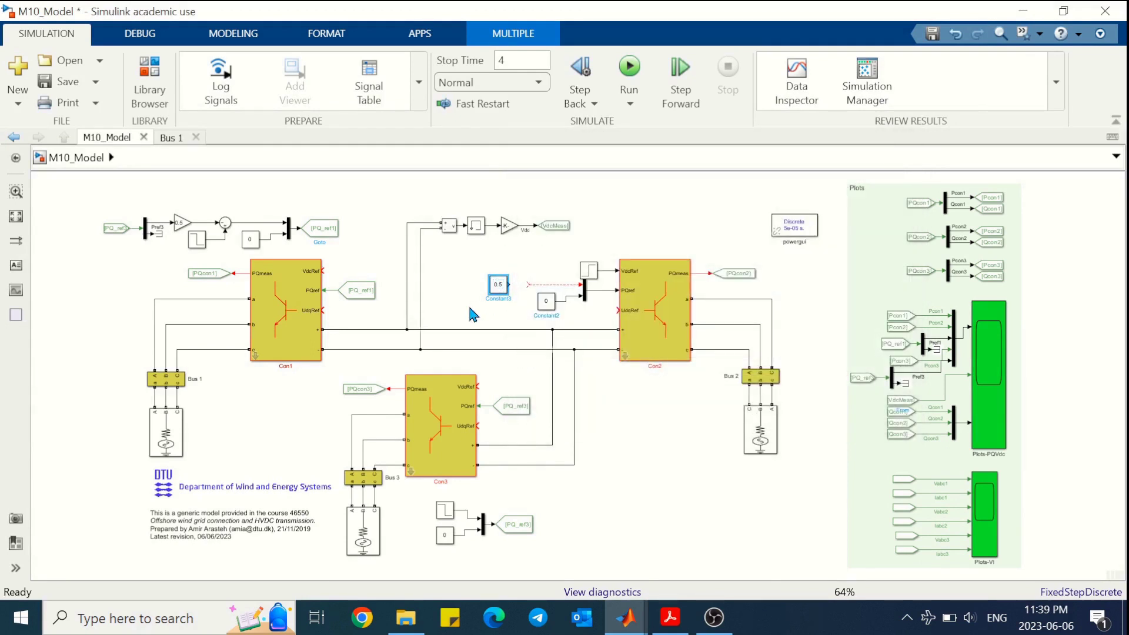
{"action": "left_click_drag", "start_coordinate": [469, 313], "coordinate": [499, 294]}
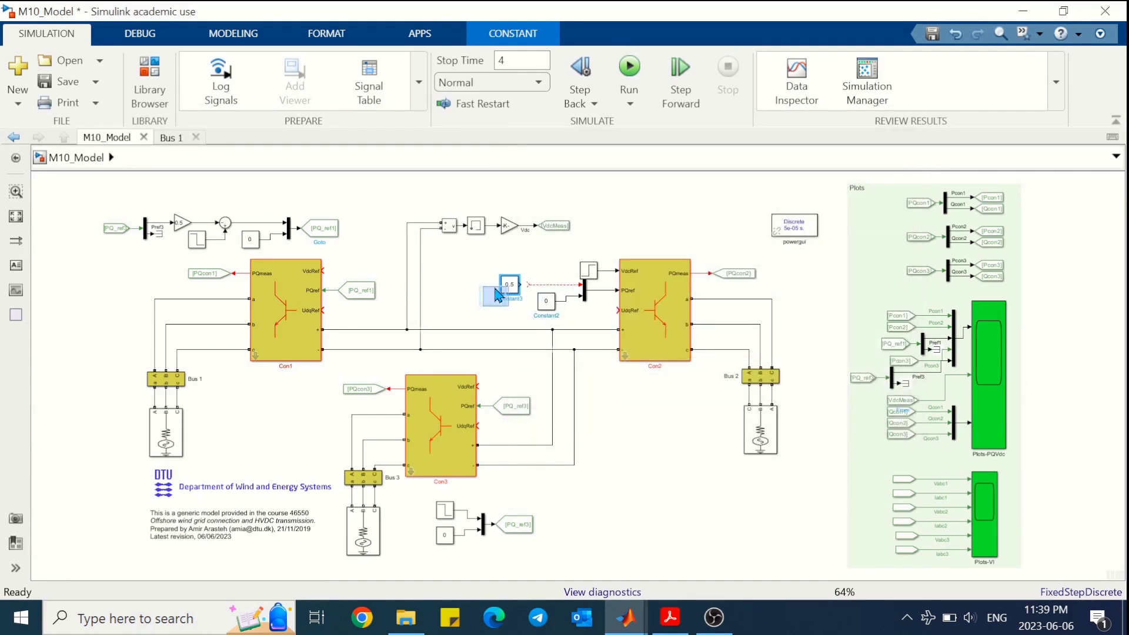
Run the simulation and review the power and Vdc curves in the Plots-PQVdc scope.
{"action": "left_click", "coordinate": [629, 66]}
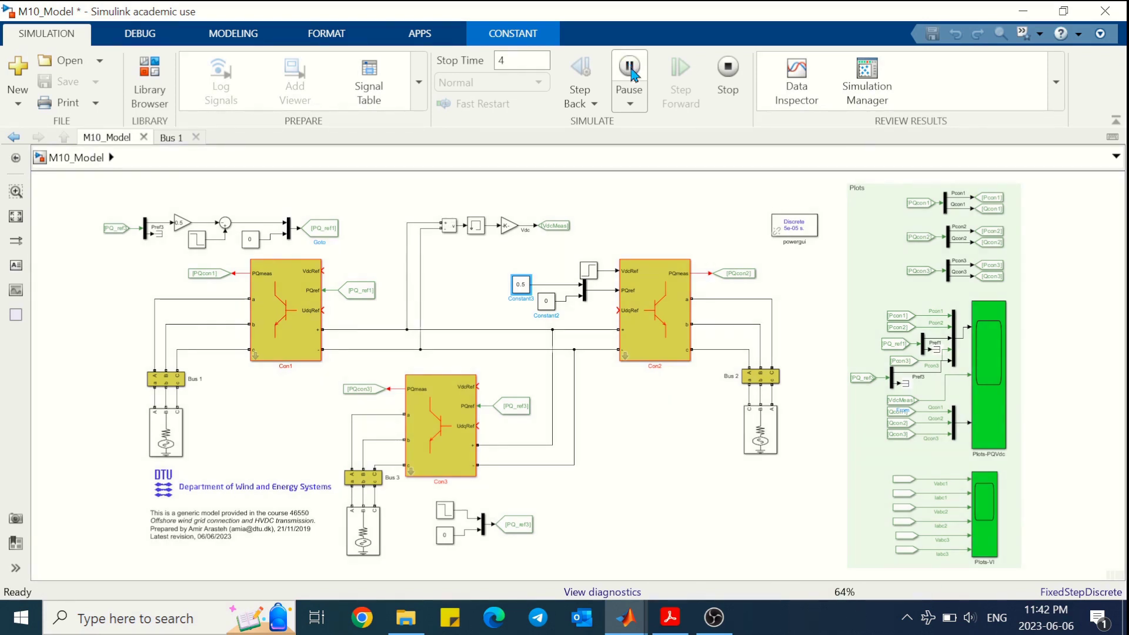
{"action": "double_click", "coordinate": [989, 353]}
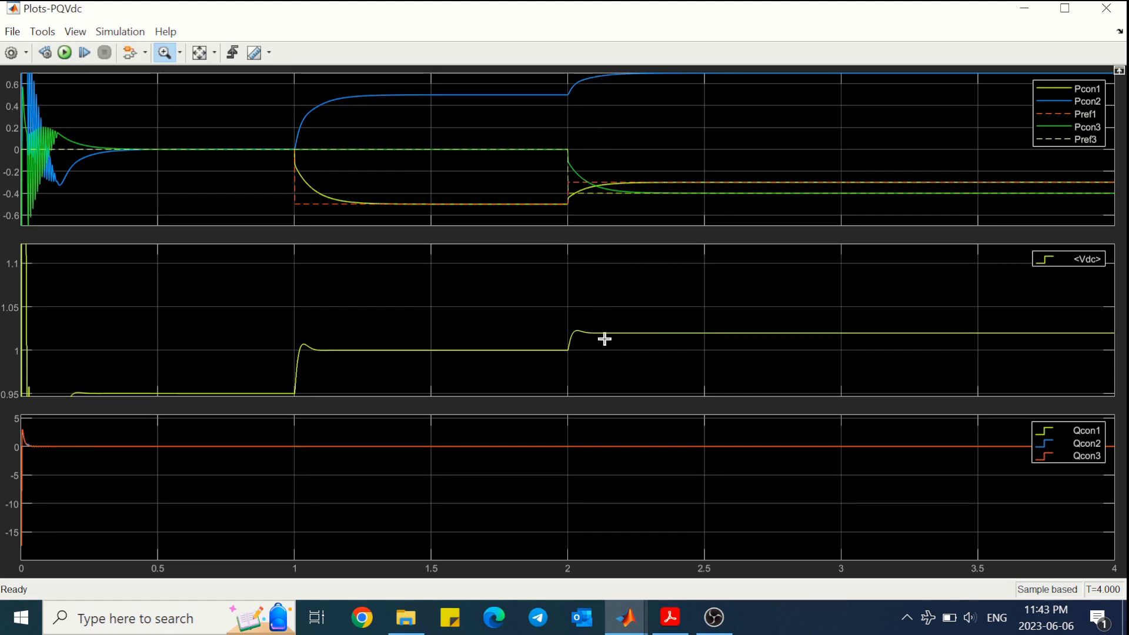
{"action": "left_click", "coordinate": [1024, 8]}
Switch to M10_Exercise.pdf in Acrobat, read tasks 12 to 15 on autonomous droop-based power sharing, and return to the Simulink model.
{"action": "left_click", "coordinate": [675, 627]}
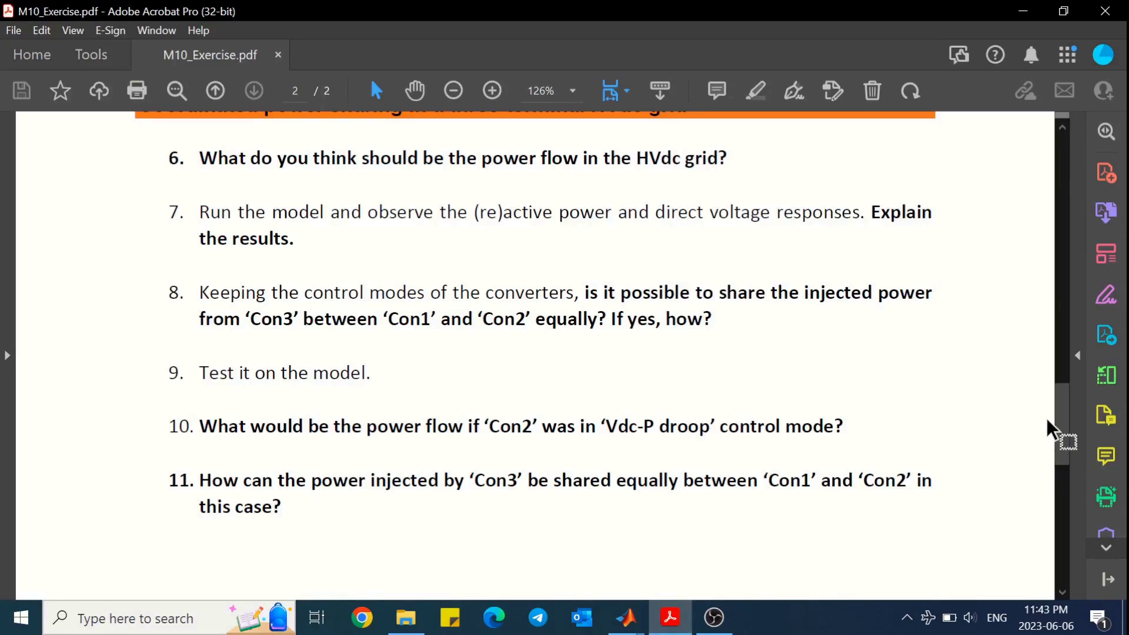
{"action": "scroll", "coordinate": [1065, 425], "scroll_direction": "down", "scroll_amount": 3}
{"action": "left_click_drag", "start_coordinate": [1067, 425], "coordinate": [1059, 485]}
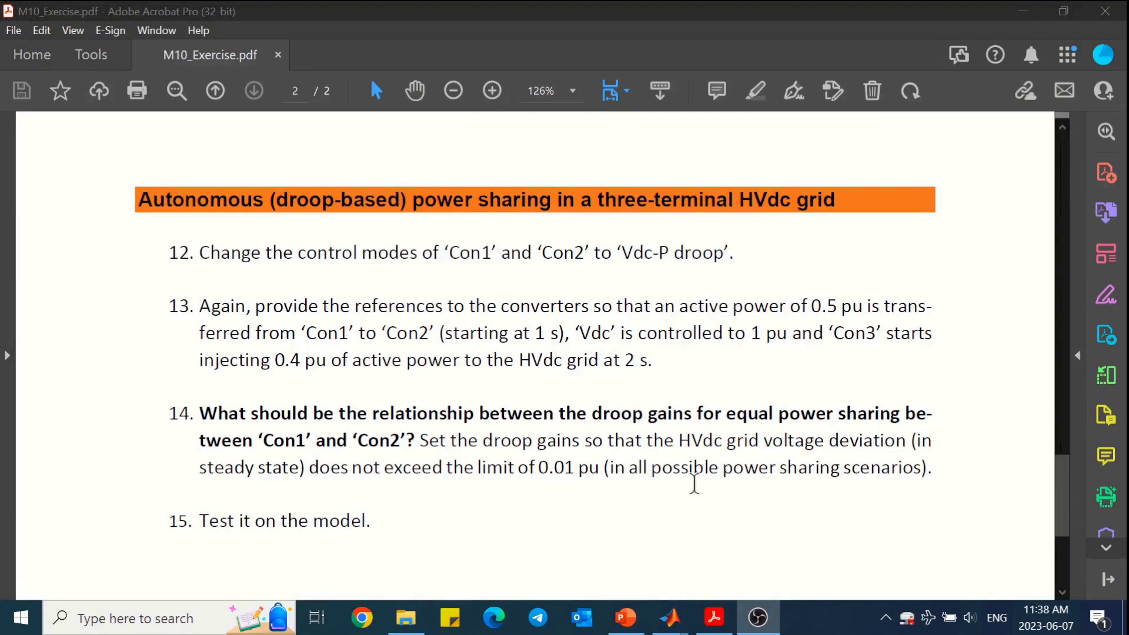
{"action": "mouse_move", "coordinate": [670, 618]}
{"action": "left_click", "coordinate": [658, 544]}
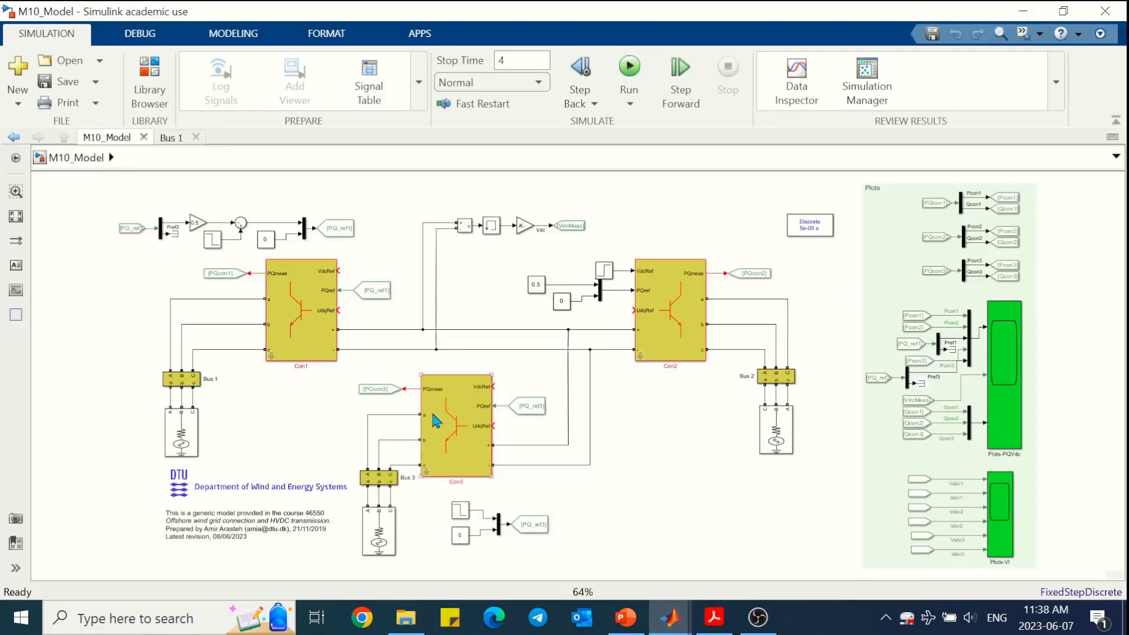
Change Con1's control mode to Vdc-P droop.
{"action": "double_click", "coordinate": [297, 303]}
{"action": "left_click", "coordinate": [461, 235]}
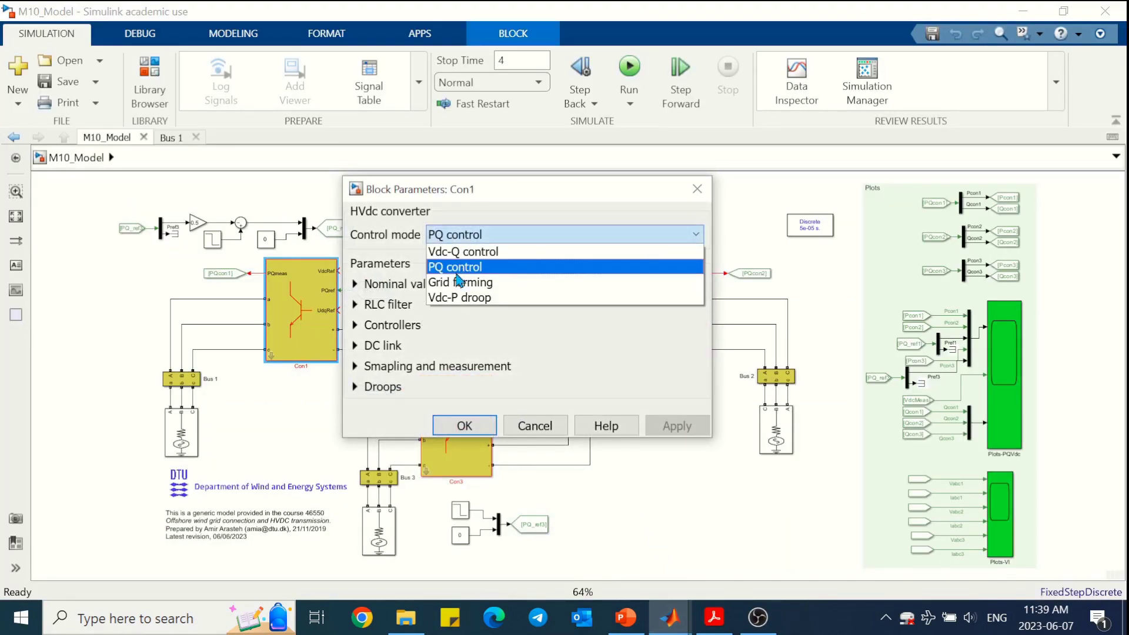
{"action": "left_click", "coordinate": [460, 298]}
{"action": "left_click", "coordinate": [464, 425]}
Change Con2's control mode to Vdc-P droop.
{"action": "left_click", "coordinate": [677, 308]}
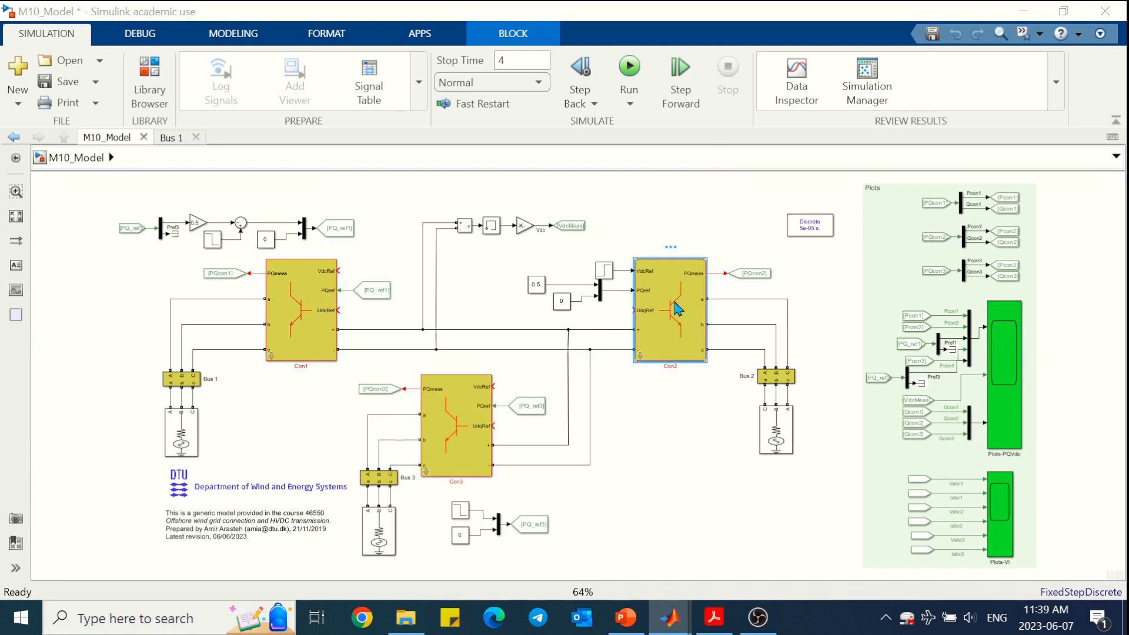
{"action": "double_click", "coordinate": [678, 308]}
{"action": "left_click", "coordinate": [822, 234]}
{"action": "left_click", "coordinate": [836, 262]}
{"action": "left_click", "coordinate": [821, 423]}
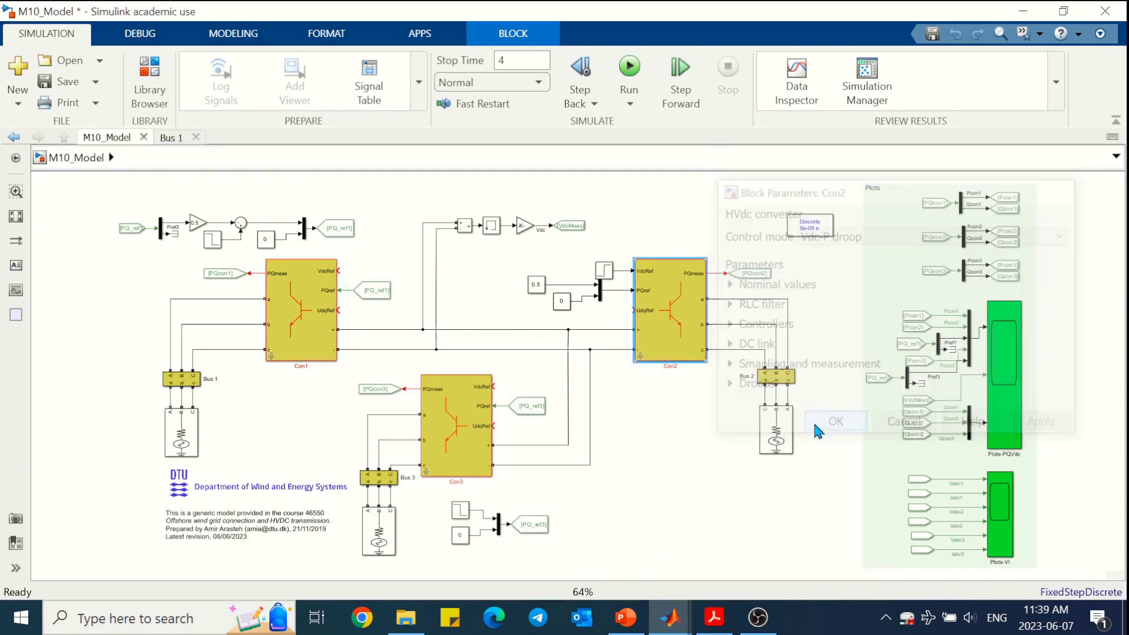
{"action": "left_click", "coordinate": [664, 440]}
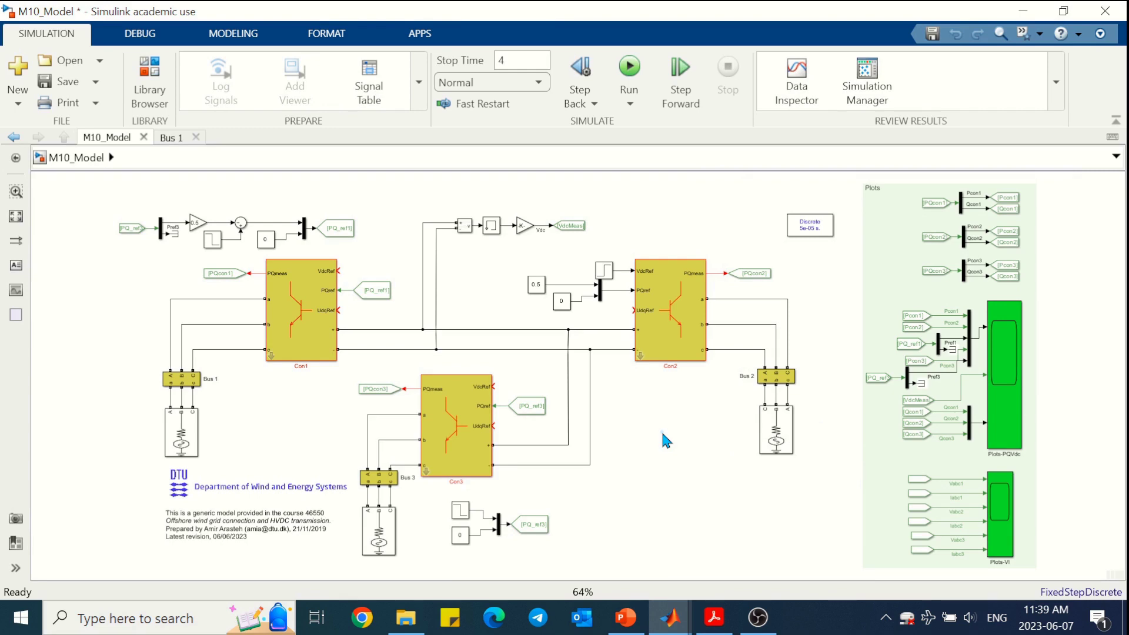
Delete the signal line into Con2's PQref and the line between the 0.5 Gain and the Sum block.
{"action": "left_click", "coordinate": [621, 290]}
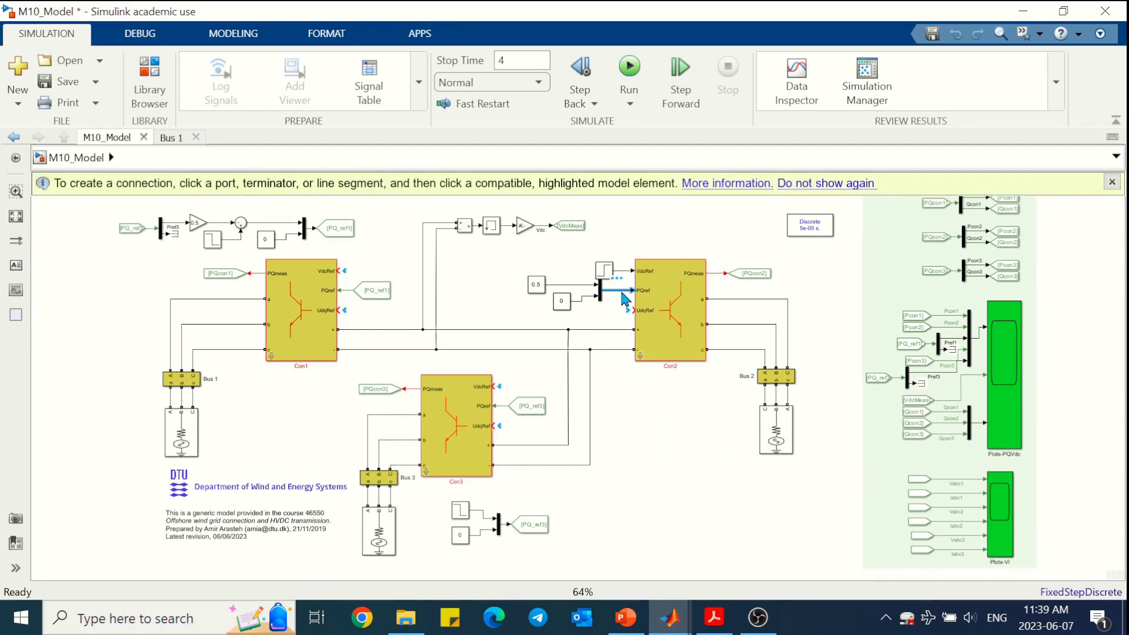
{"action": "key", "text": "Delete"}
{"action": "left_click", "coordinate": [220, 224]}
{"action": "key", "text": "Delete"}
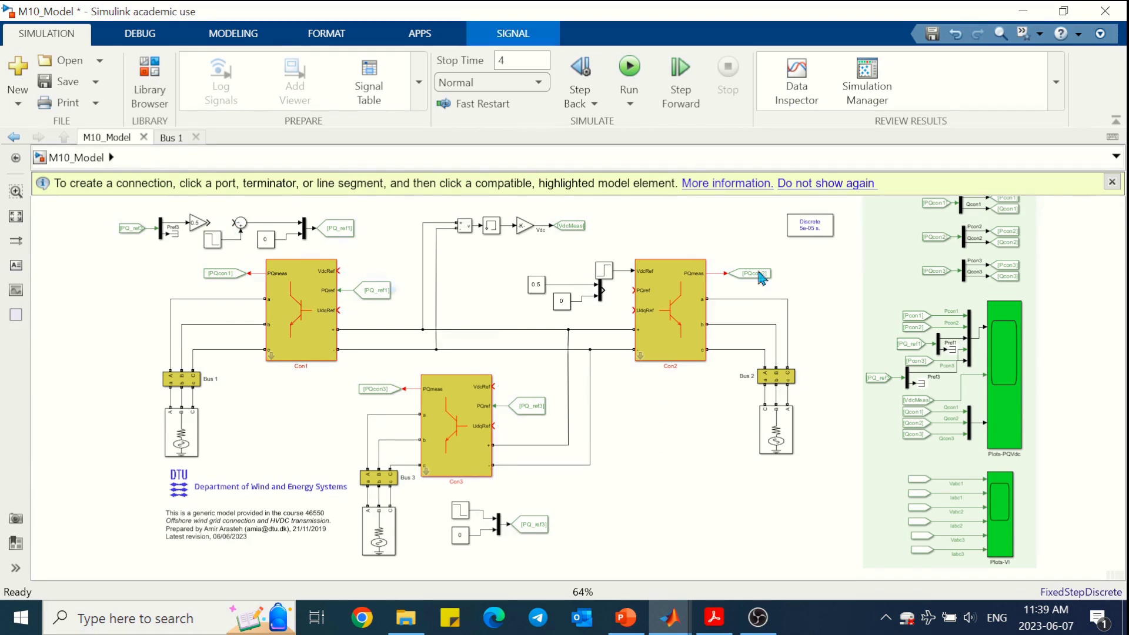
{"action": "left_click", "coordinate": [865, 227]}
{"action": "left_click", "coordinate": [736, 219]}
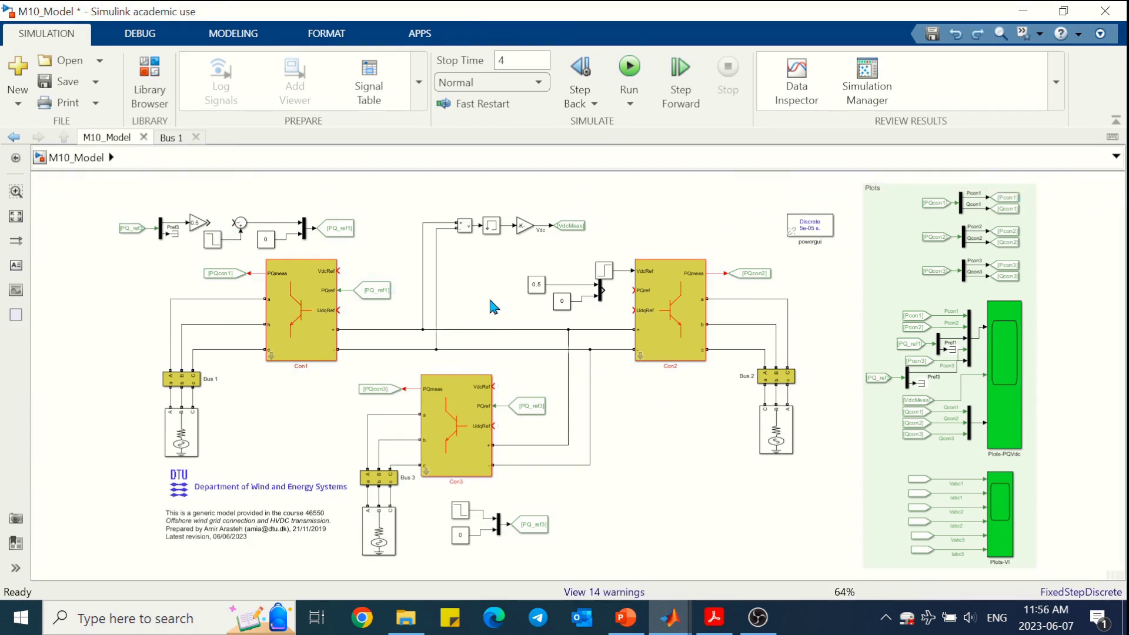
Duplicate Con2's VdcRef Step block and connect the copy to Con1's VdcRef input.
{"action": "left_click_drag", "start_coordinate": [605, 274], "coordinate": [339, 271]}
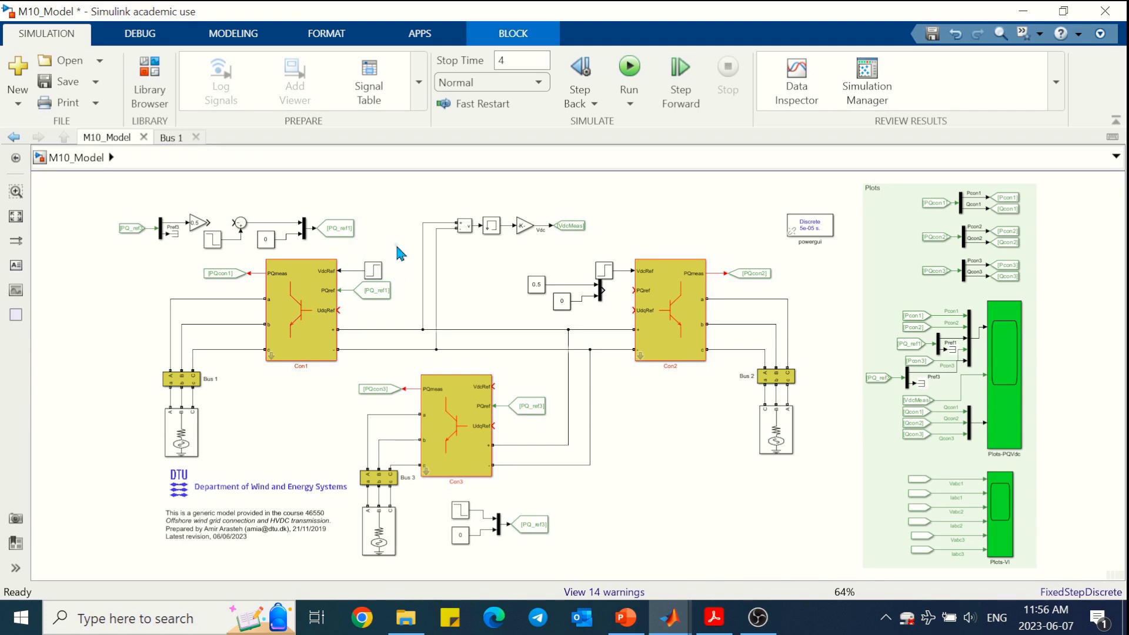
{"action": "left_click", "coordinate": [505, 188]}
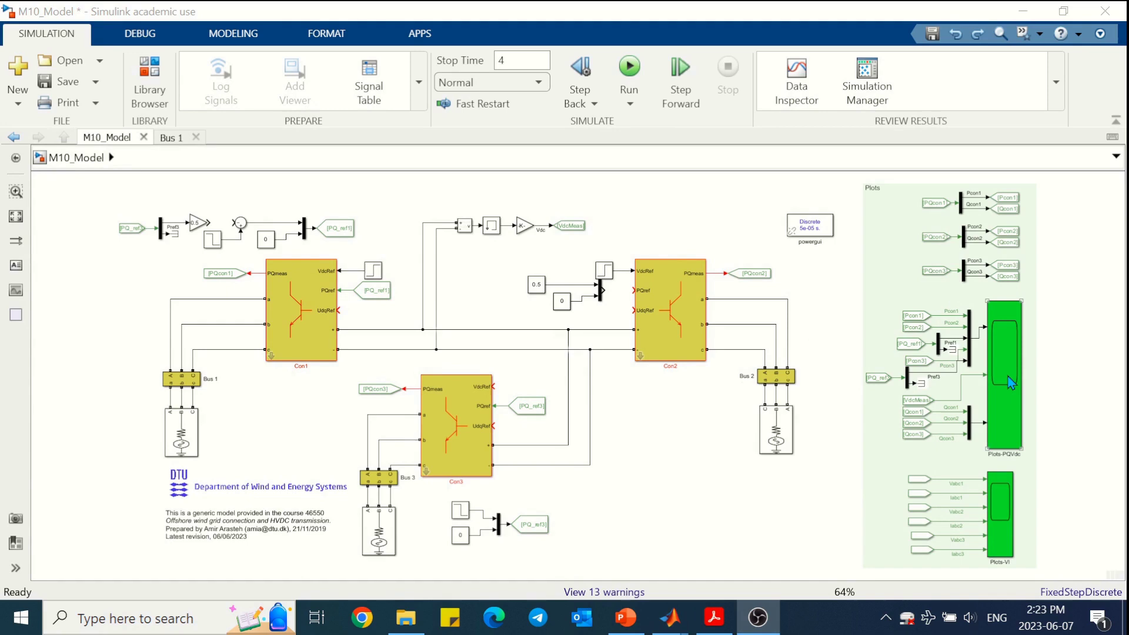
Open the Plots-PQVdc scope, isolate Pcon1 in the active power plot, and compare it with Pref1 and Pcon2.
{"action": "left_click", "coordinate": [1010, 383]}
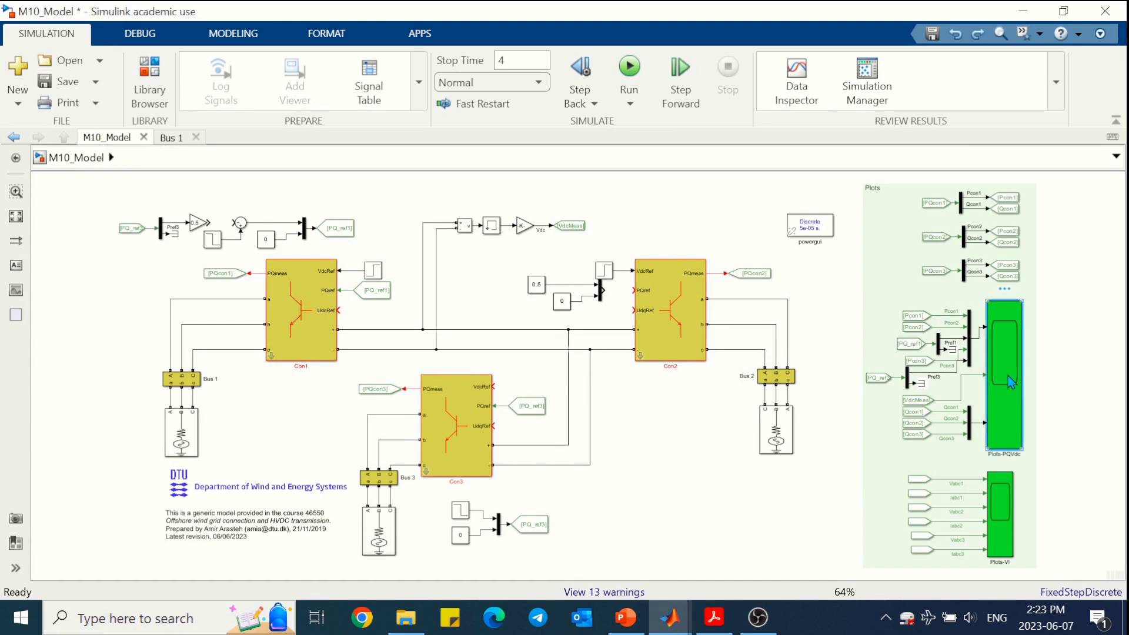
{"action": "double_click", "coordinate": [1010, 382]}
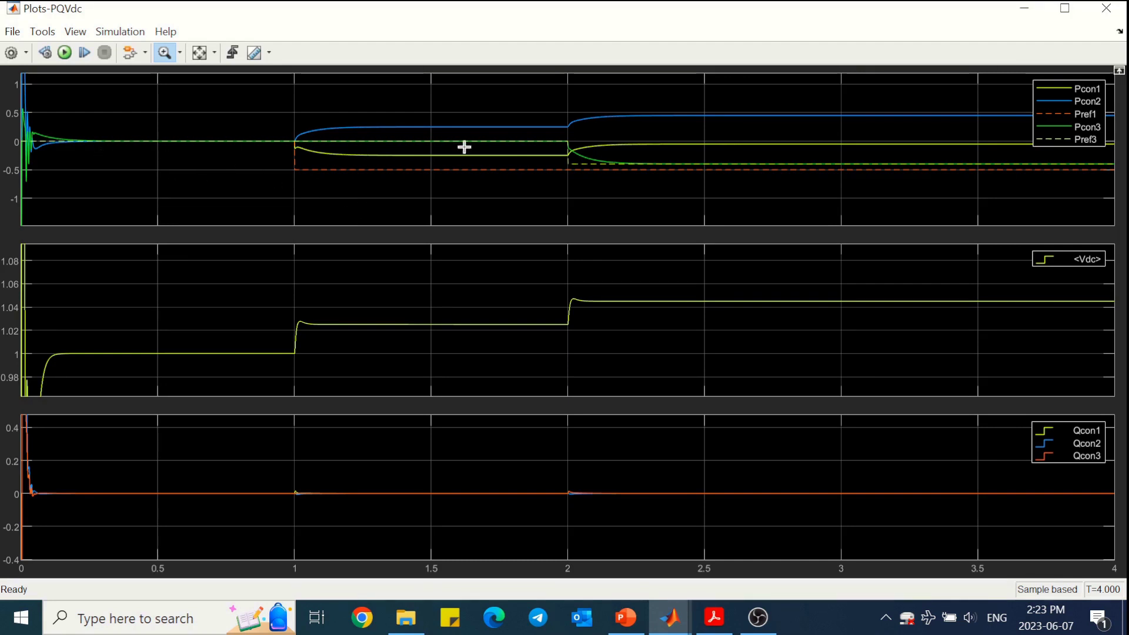
{"action": "left_click_drag", "start_coordinate": [492, 101], "coordinate": [498, 197]}
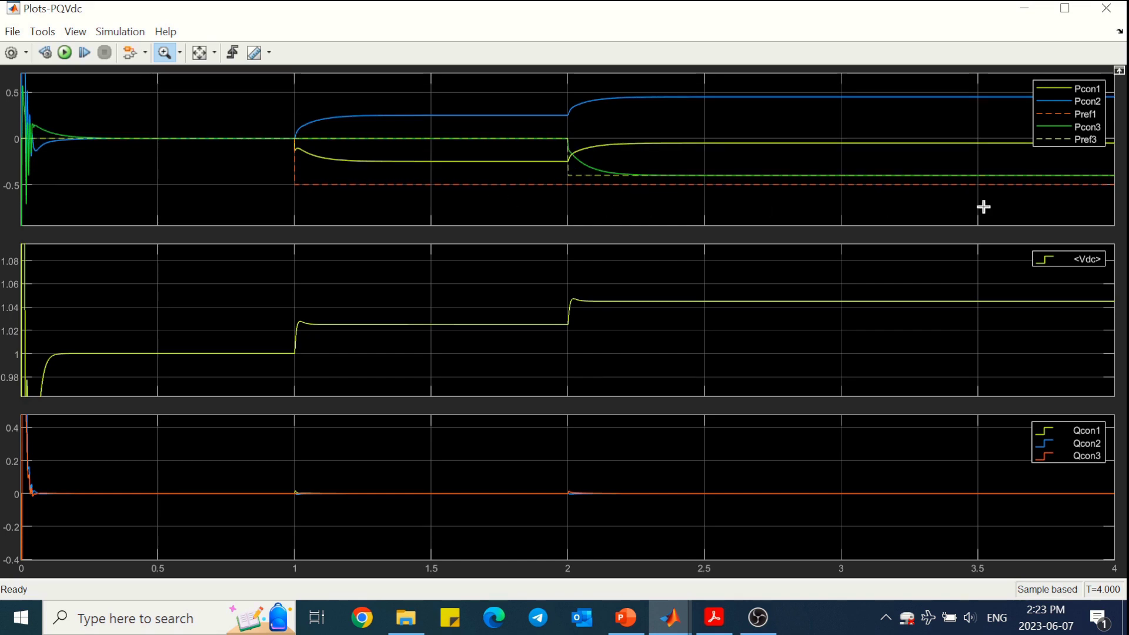
{"action": "left_click", "coordinate": [1067, 115]}
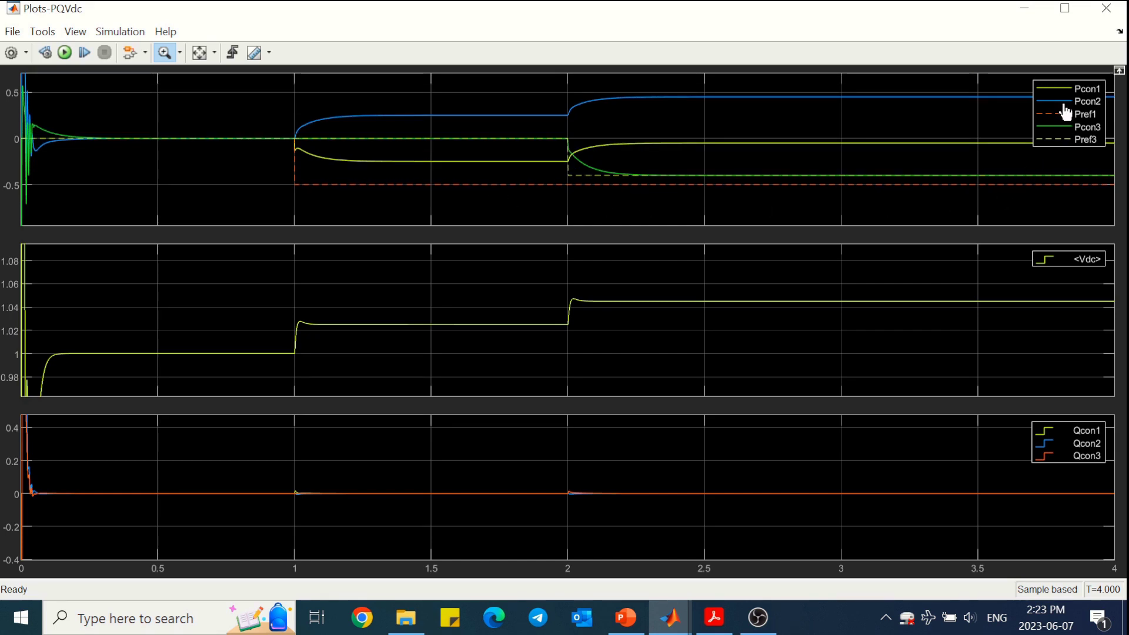
{"action": "left_click", "coordinate": [1067, 104]}
{"action": "left_click", "coordinate": [1066, 128]}
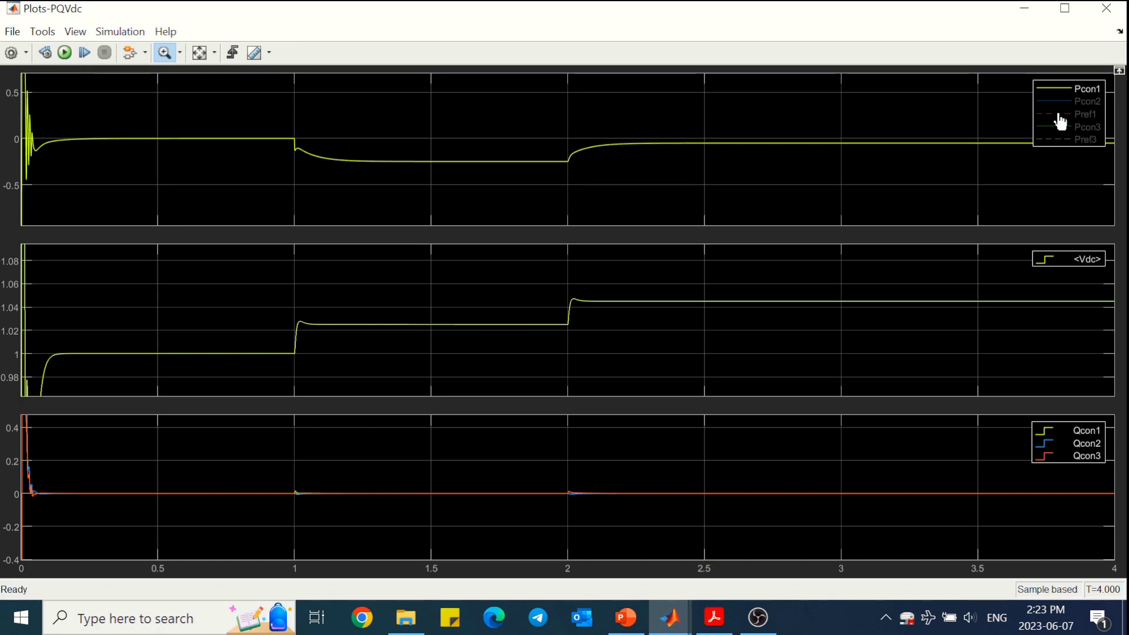
{"action": "left_click", "coordinate": [1058, 116]}
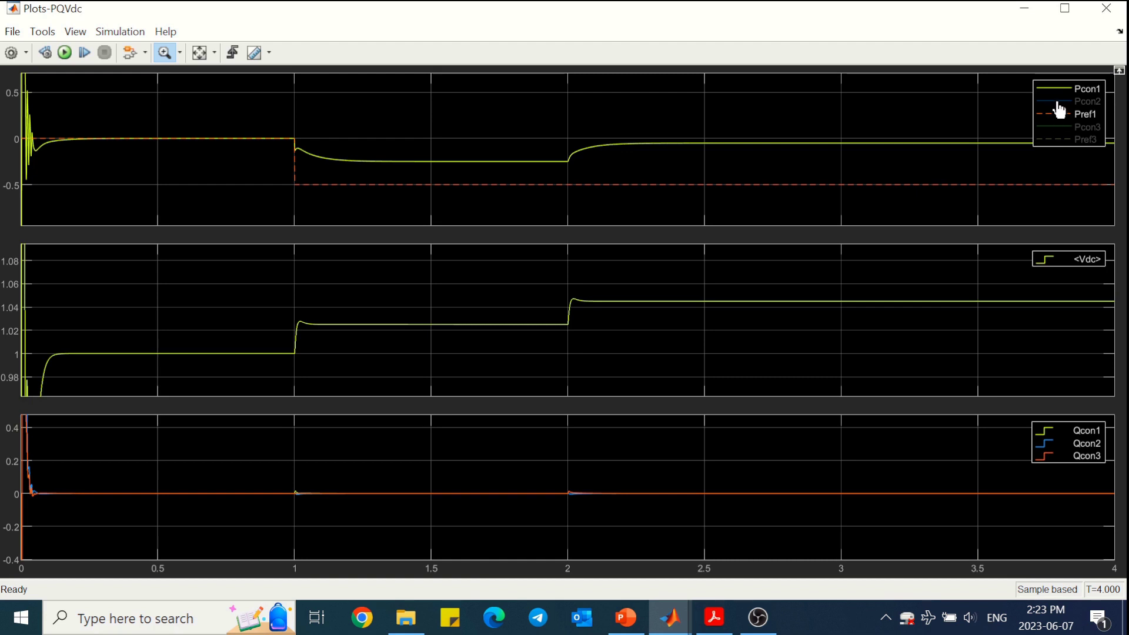
{"action": "left_click", "coordinate": [1057, 104]}
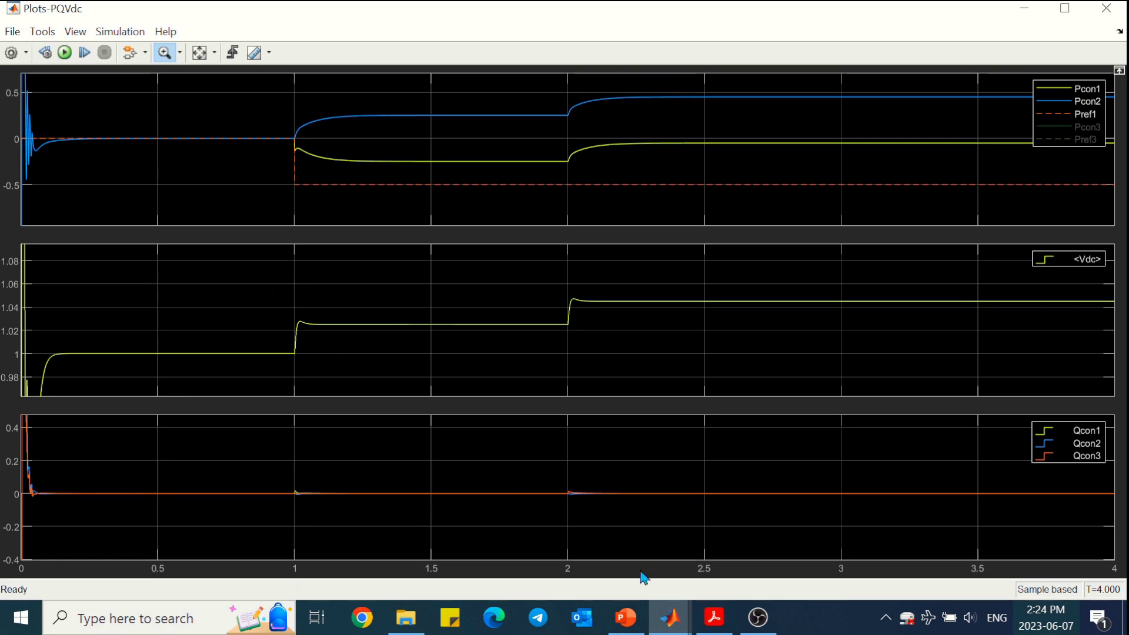
Return to the M10_Model diagram and review the Step block parameters of Con1's and Con2's VdcRef sources and Con1's active power reference.
{"action": "left_click", "coordinate": [675, 617]}
{"action": "left_click", "coordinate": [652, 547]}
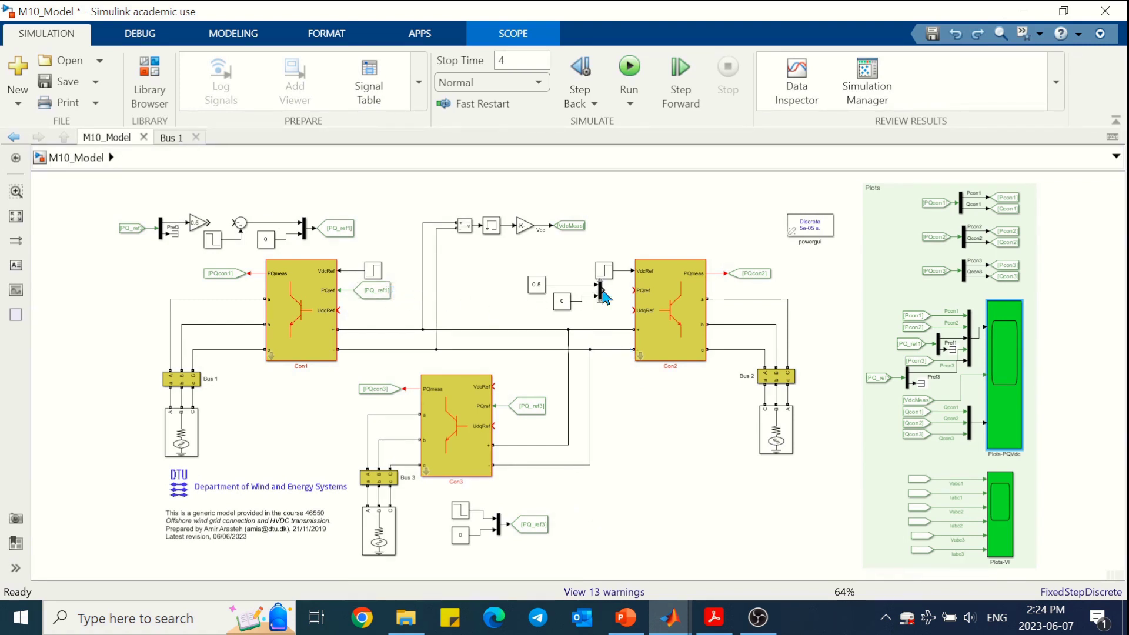
{"action": "left_click", "coordinate": [646, 344]}
{"action": "left_click", "coordinate": [376, 274]}
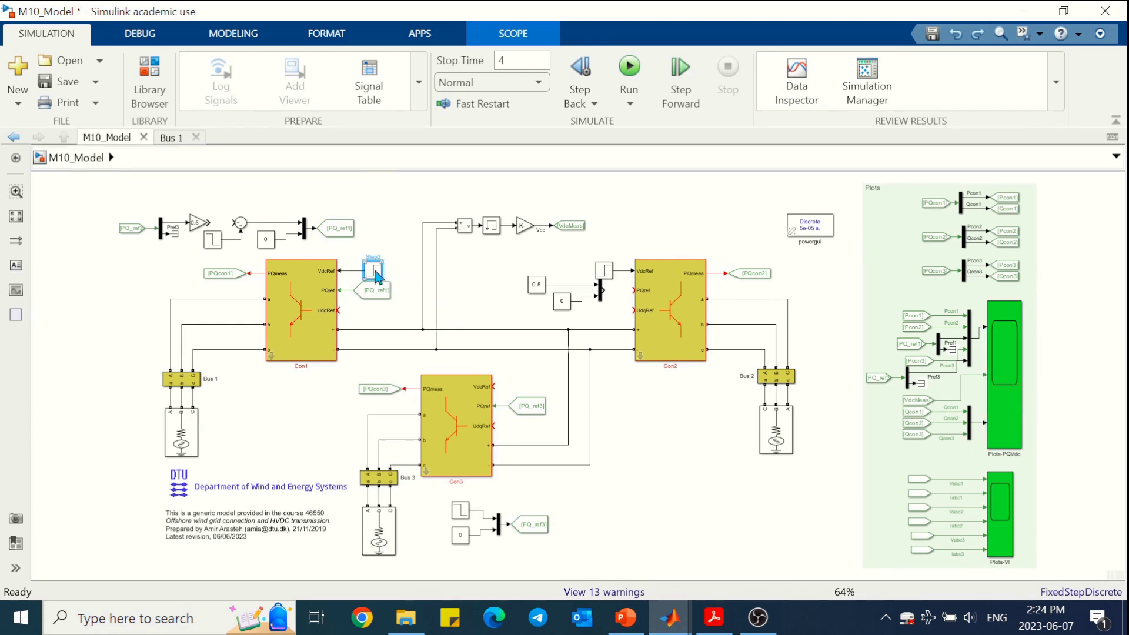
{"action": "double_click", "coordinate": [376, 274]}
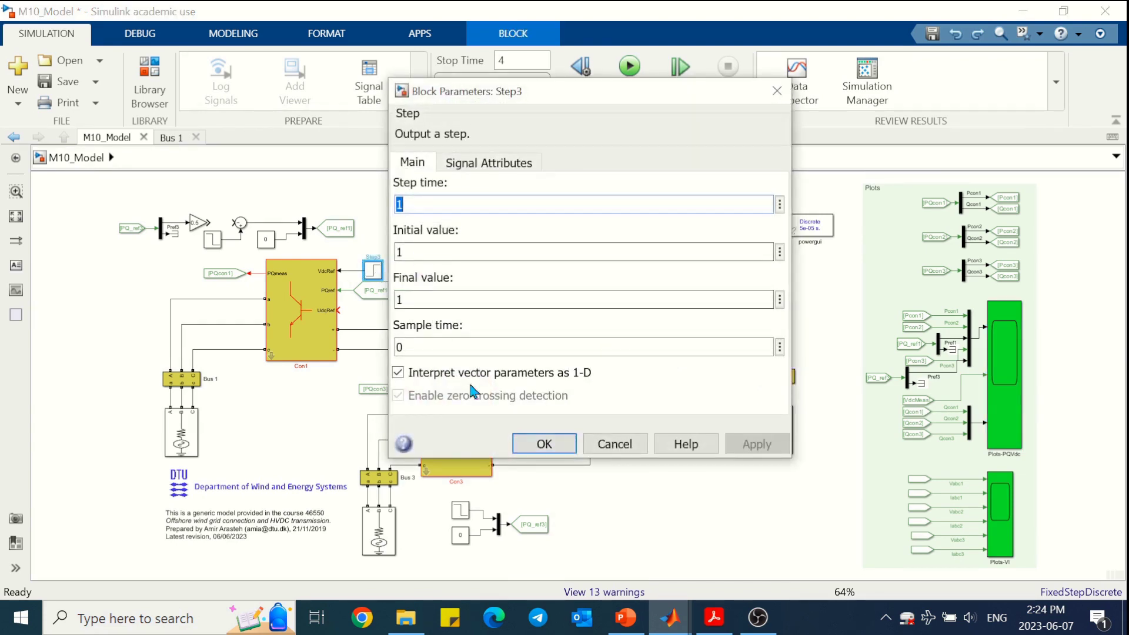
{"action": "left_click", "coordinate": [541, 444]}
{"action": "double_click", "coordinate": [605, 271]}
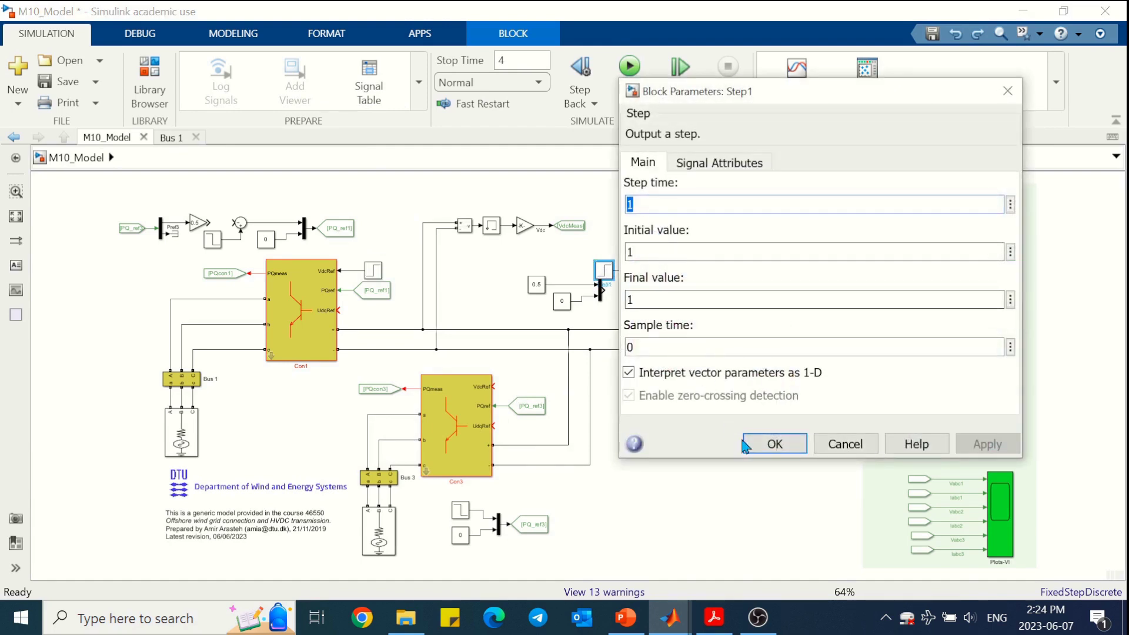
{"action": "left_click", "coordinate": [758, 441]}
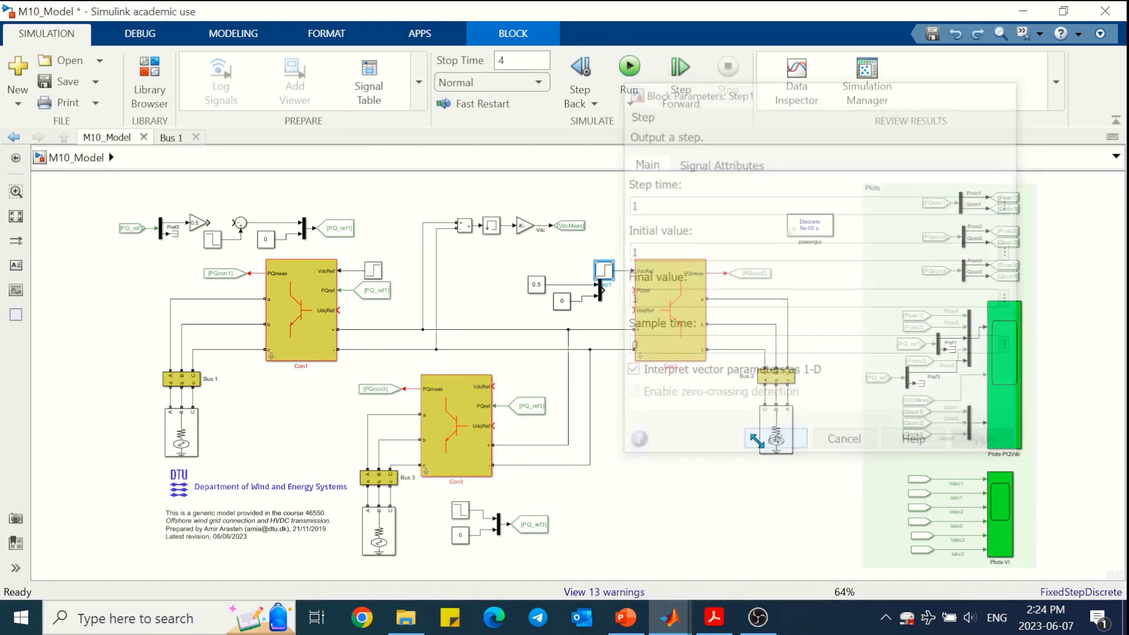
{"action": "double_click", "coordinate": [213, 241]}
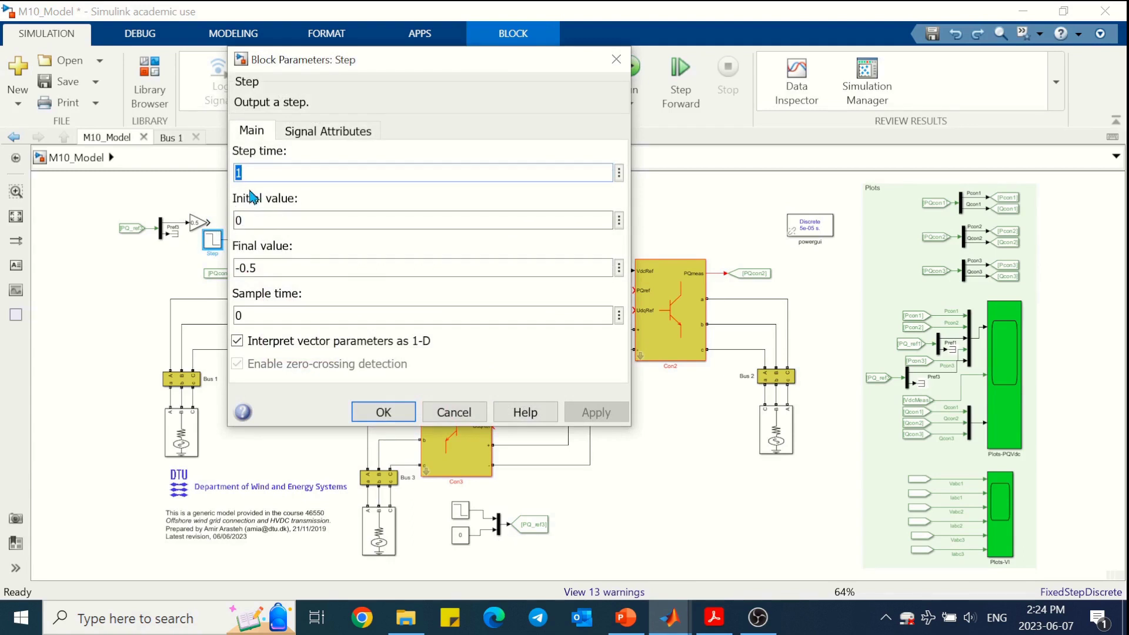
{"action": "left_click", "coordinate": [384, 411]}
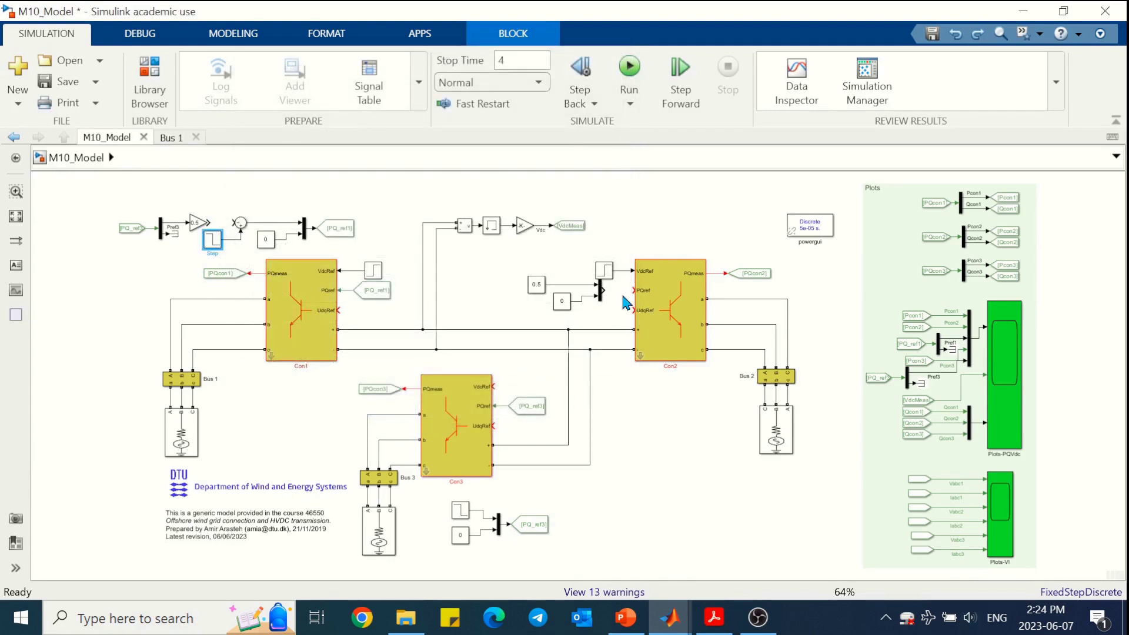
Check the Vdc-P droop gain in the block parameters of Con1 and Con2.
{"action": "double_click", "coordinate": [307, 313]}
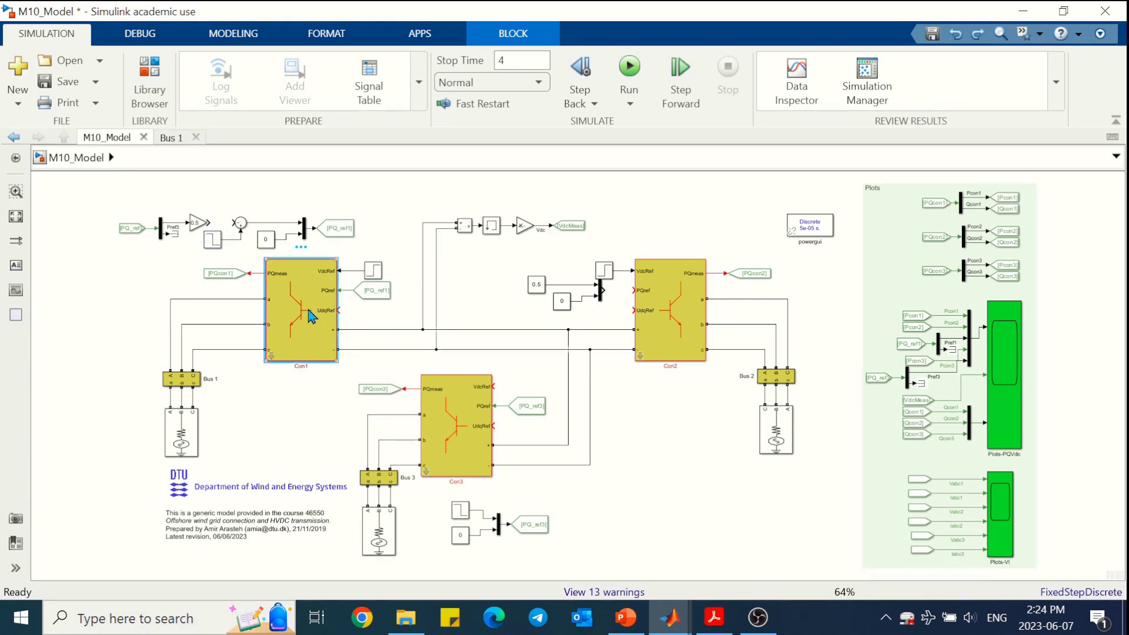
{"action": "left_click", "coordinate": [375, 388]}
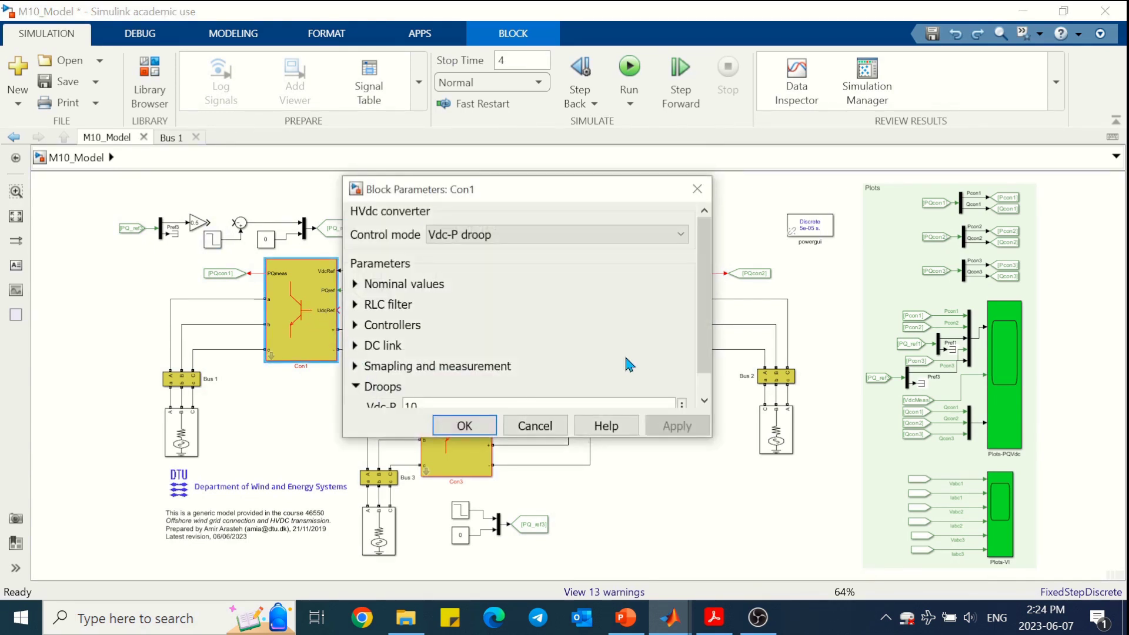
{"action": "scroll", "coordinate": [706, 310], "scroll_direction": "down", "scroll_amount": 1}
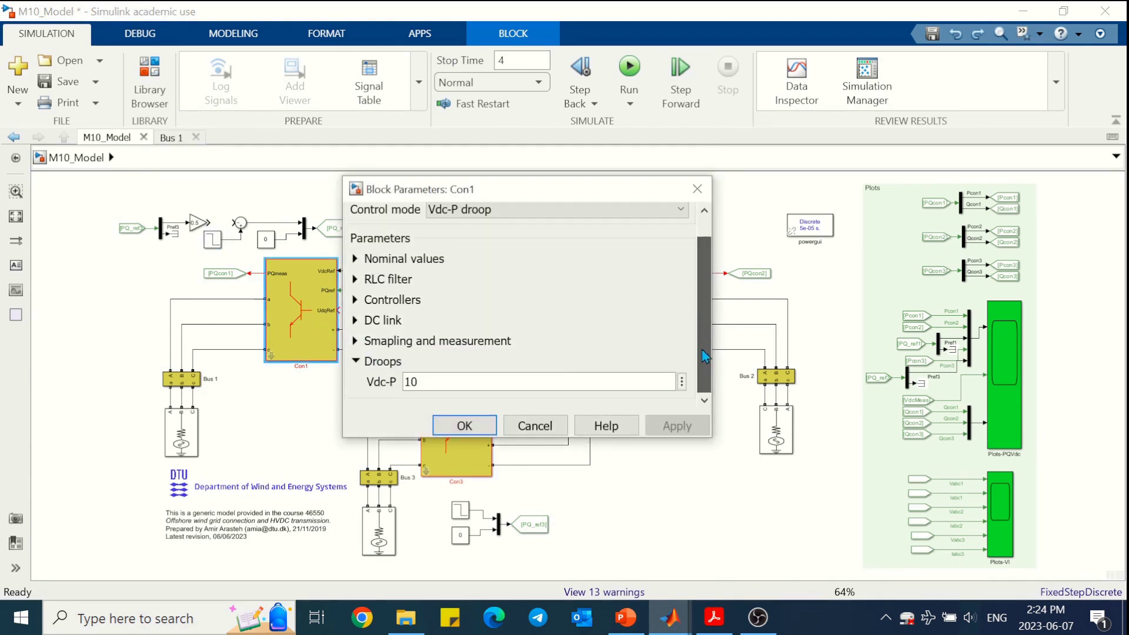
{"action": "left_click", "coordinate": [481, 428]}
{"action": "double_click", "coordinate": [677, 300]}
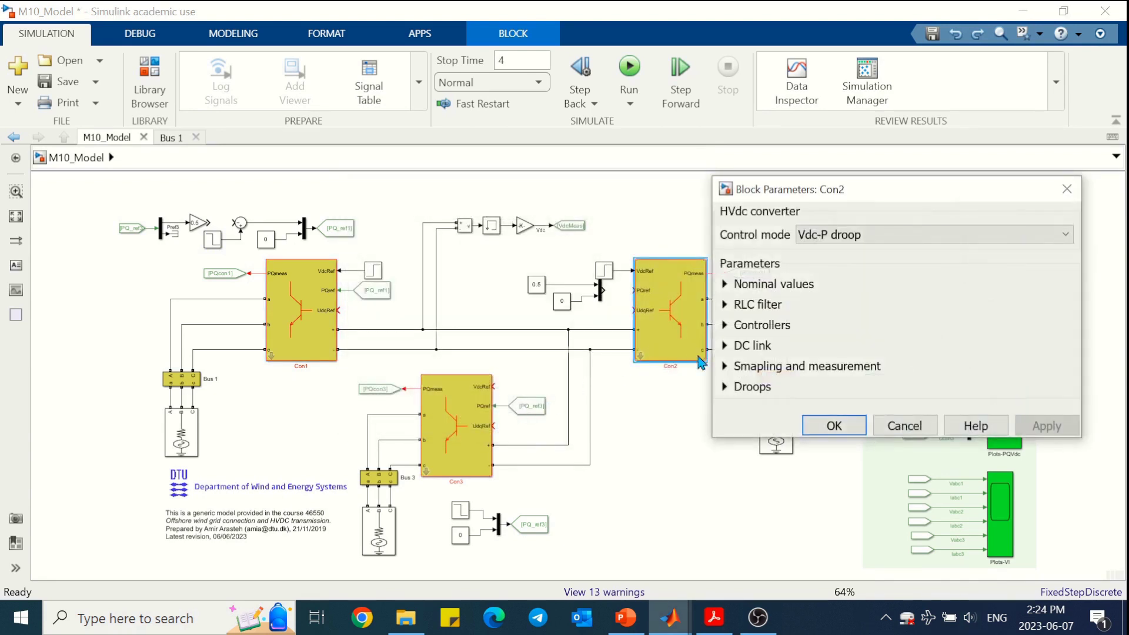
{"action": "left_click", "coordinate": [752, 389]}
{"action": "scroll", "coordinate": [1076, 395], "scroll_direction": "down", "scroll_amount": 1}
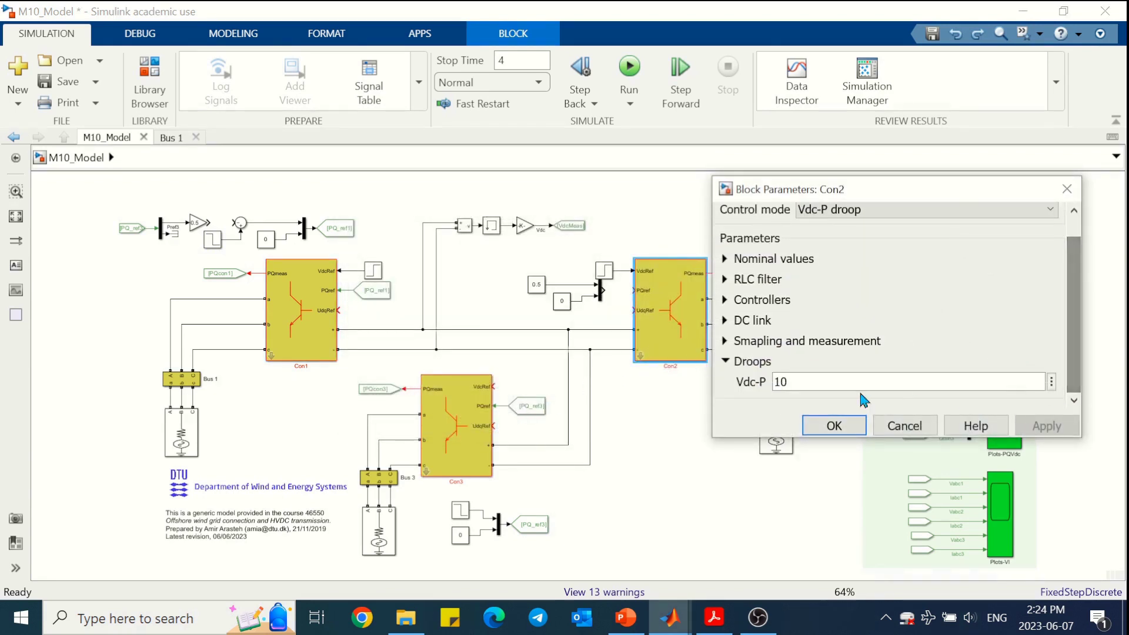
{"action": "left_click", "coordinate": [838, 425]}
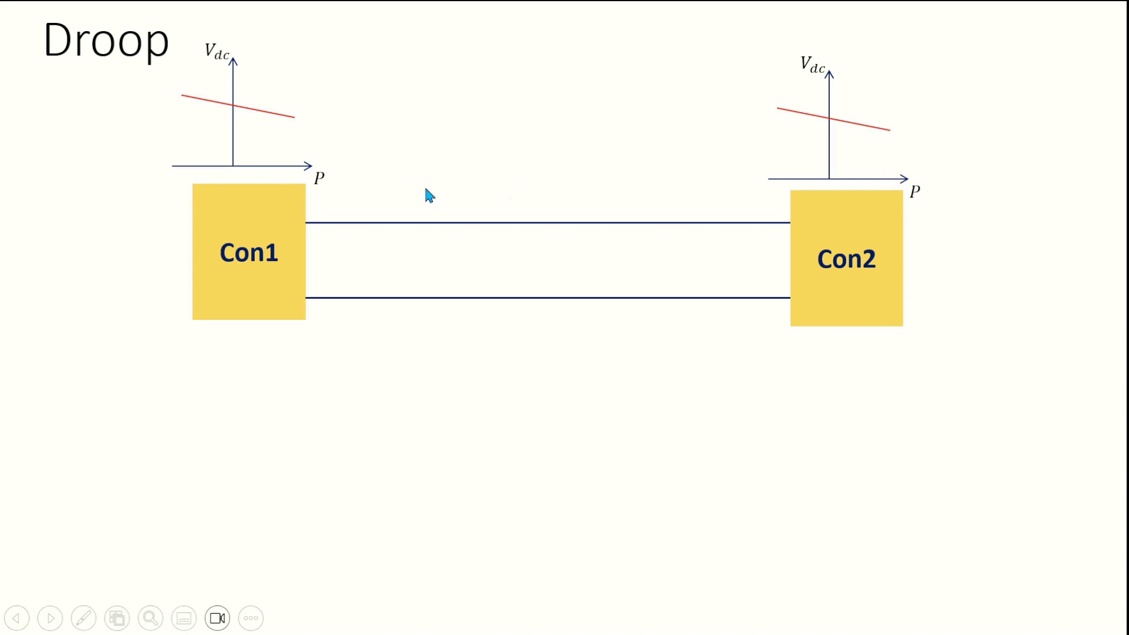
{"action": "left_click", "coordinate": [553, 330]}
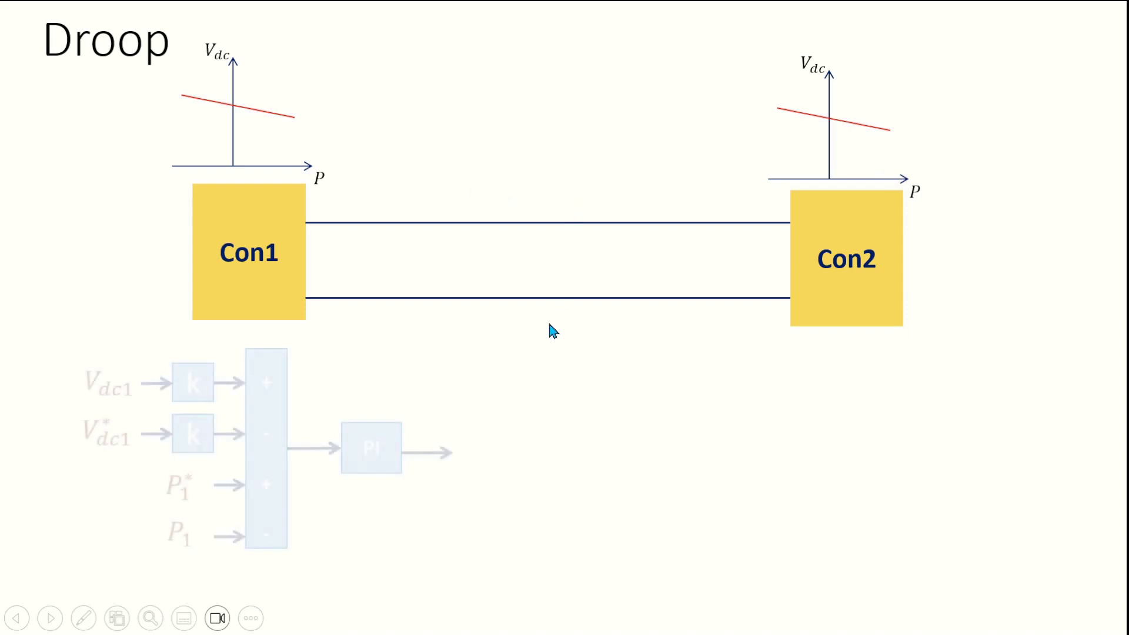